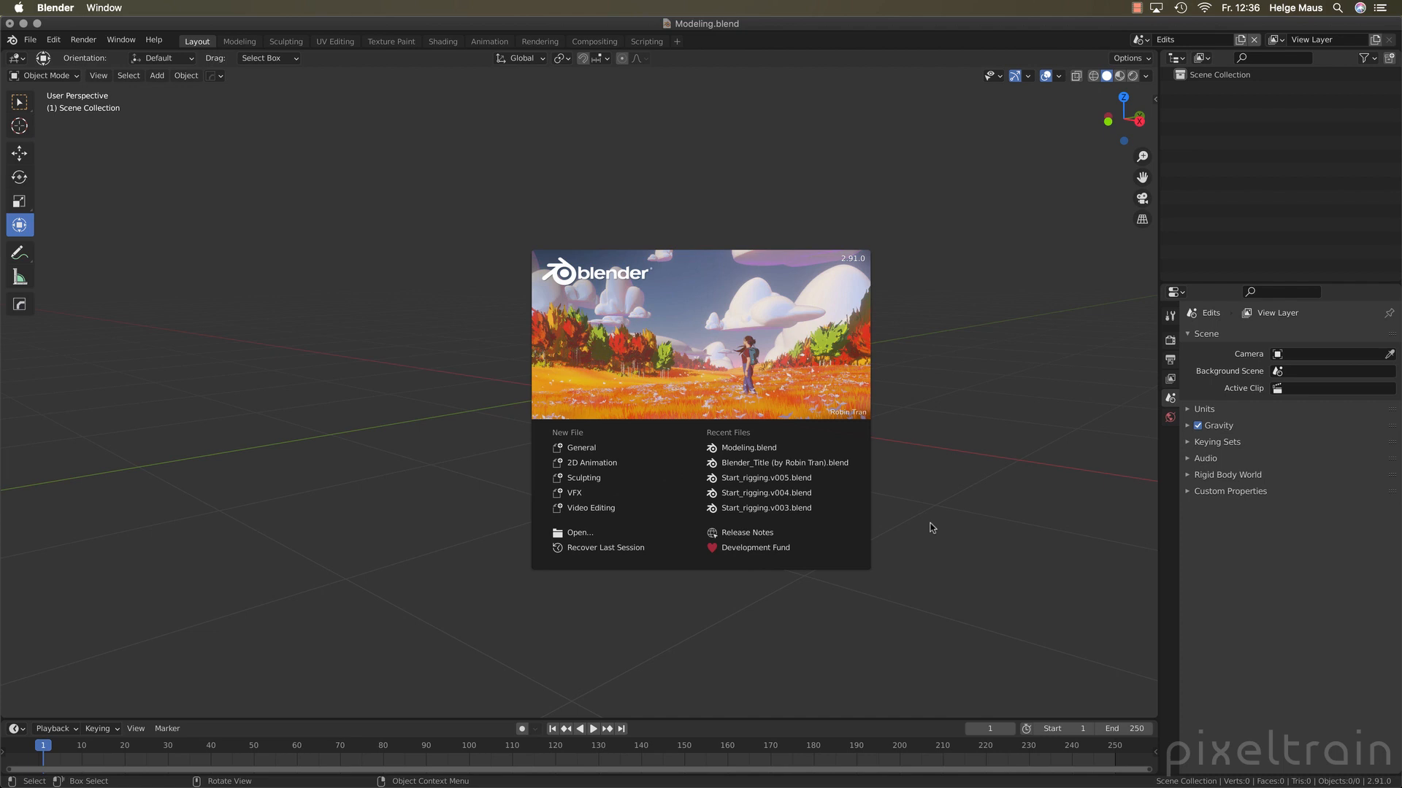
Dismiss the splash screen and add a mesh cube at the world origin
click(931, 528)
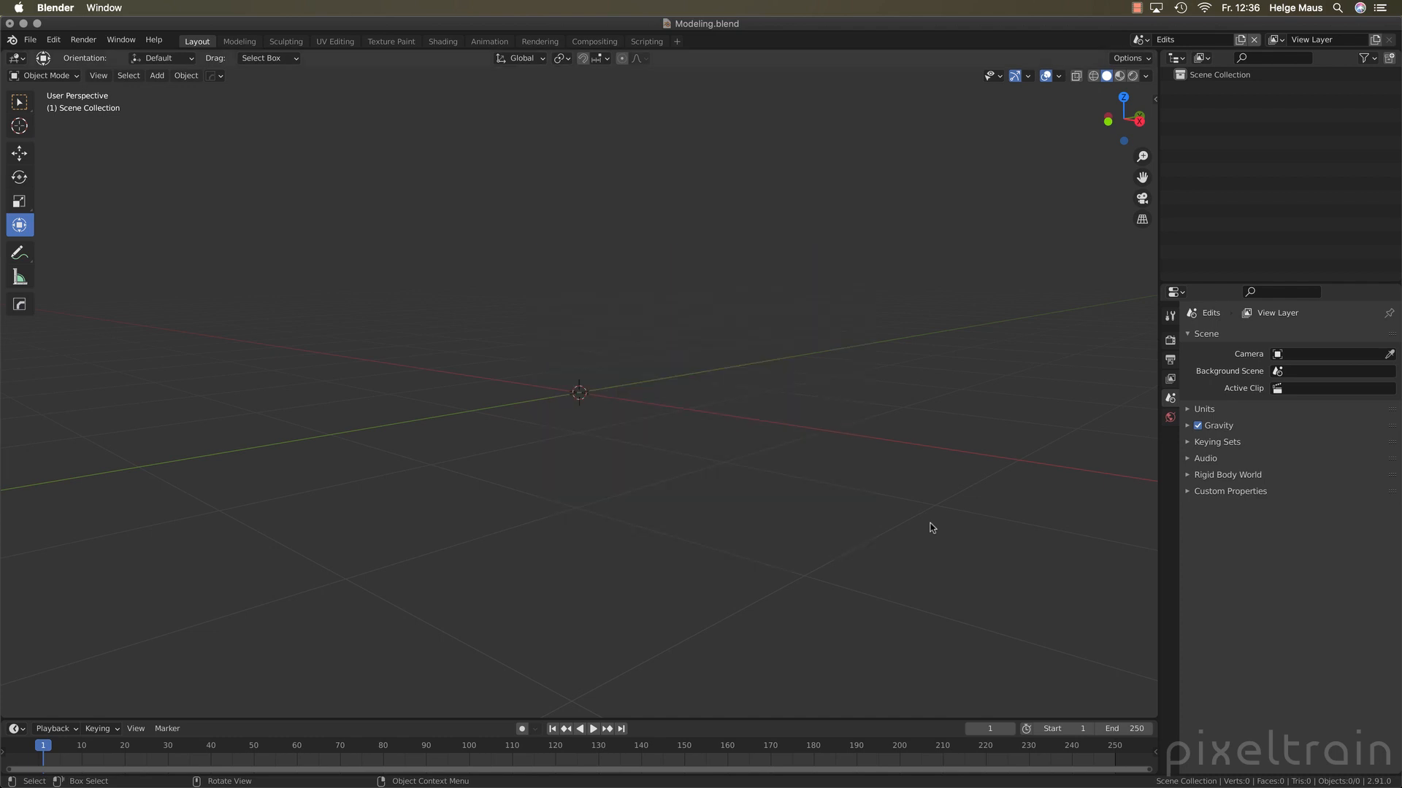
middle_drag(749, 444, 745, 454)
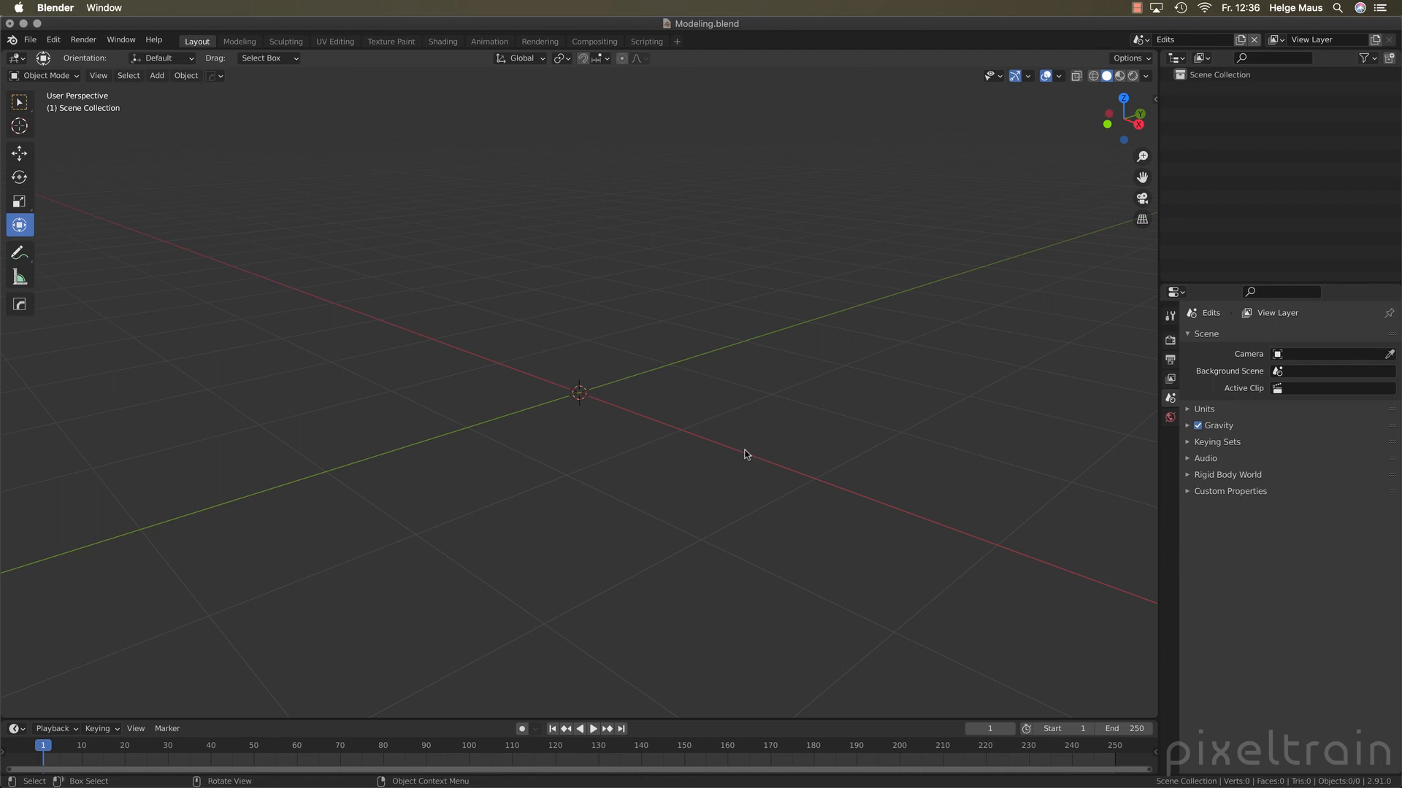
key(shift+a)
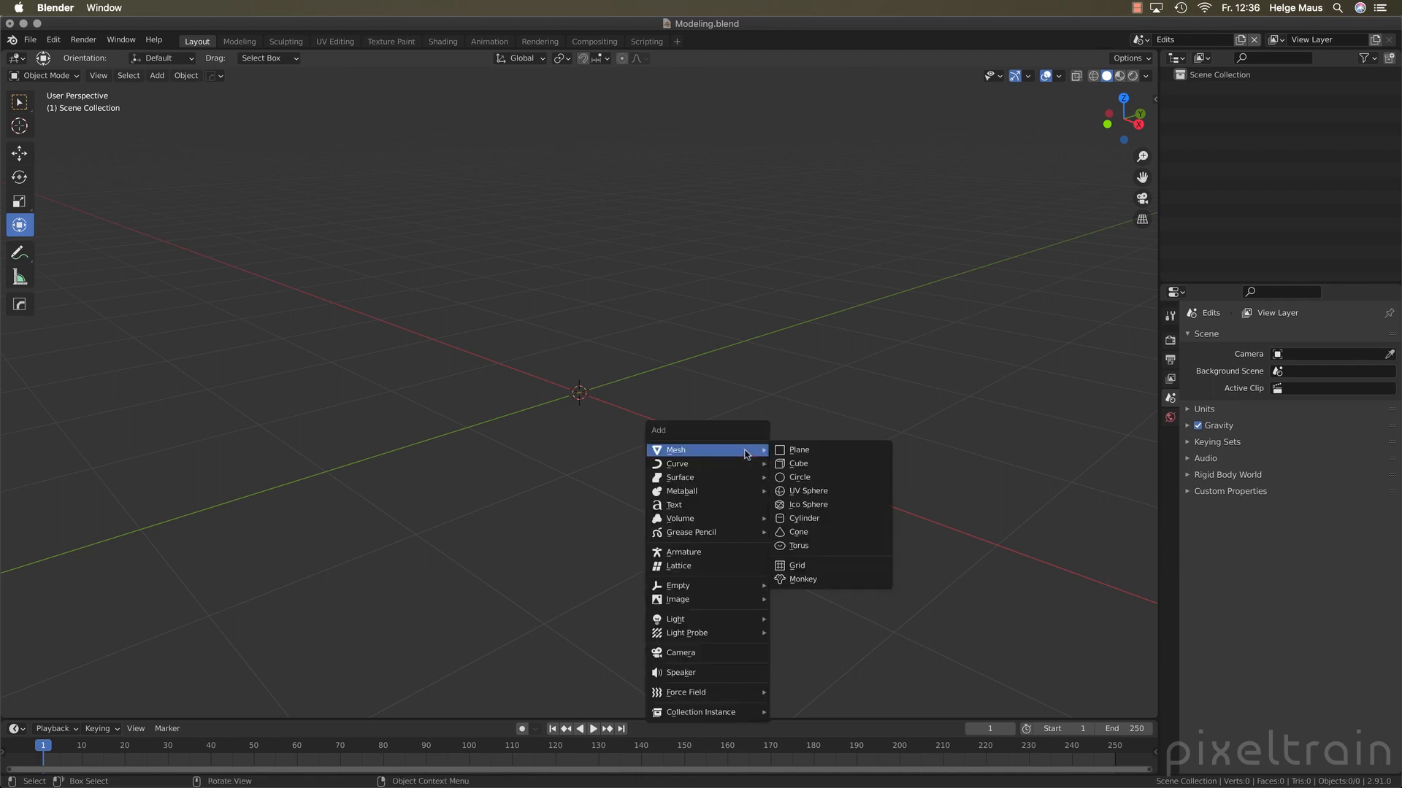
mouse_move(742, 454)
click(813, 464)
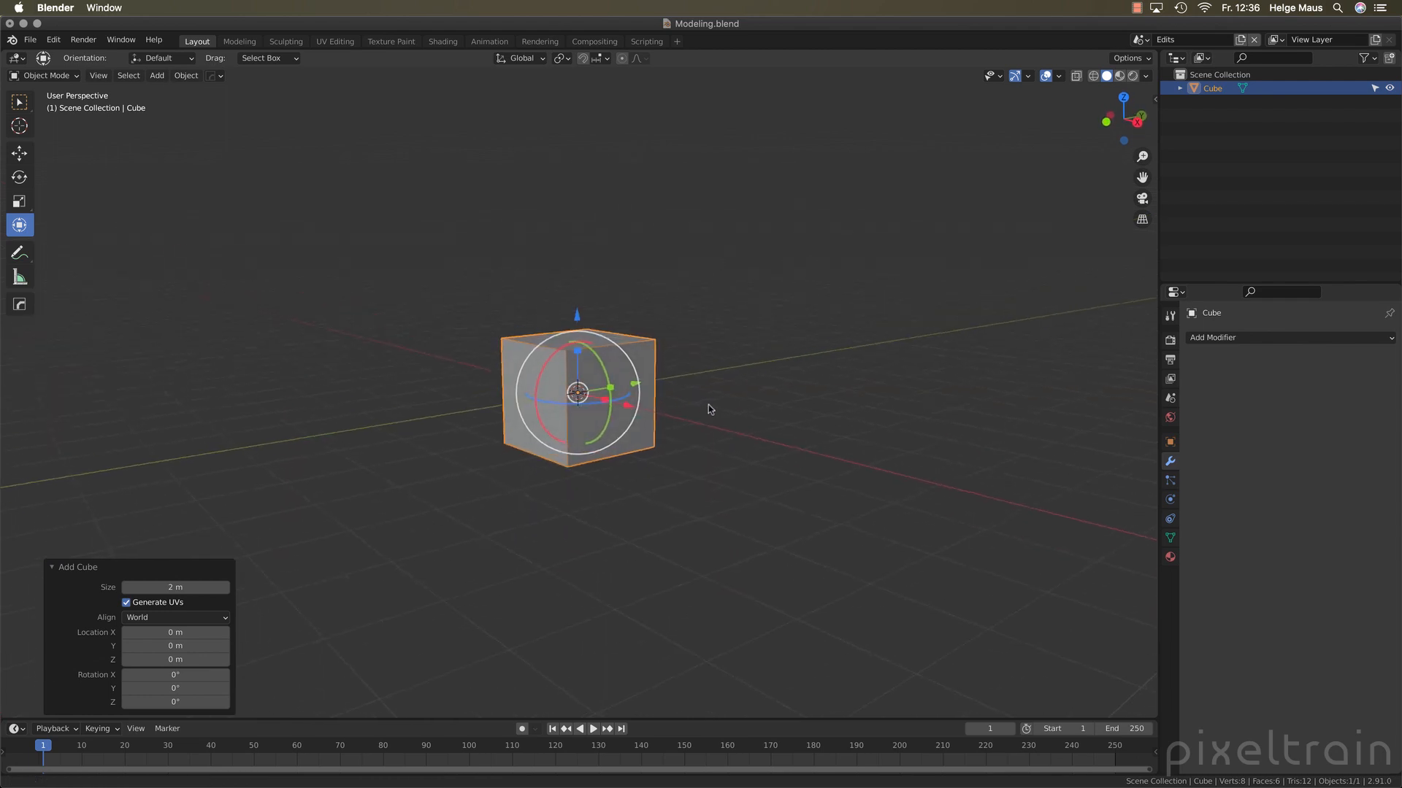
Duplicate the cube twice, offsetting the first copy about 1.9, 3.4 and 2.6 m in X, Y and Z and placing the second below it
shift+middle_drag(708, 403, 517, 360)
key(shift+d)
click(850, 255)
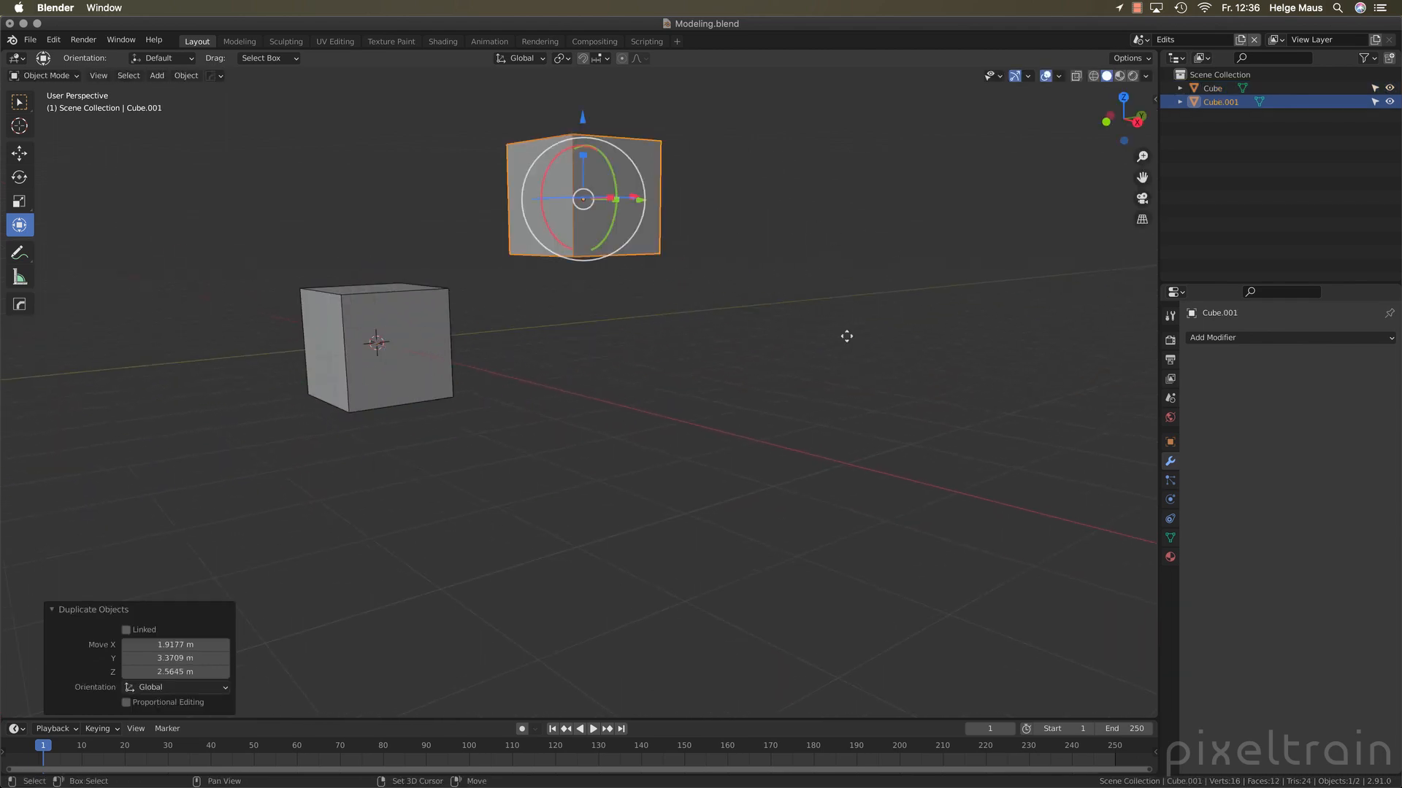
key(shift+d)
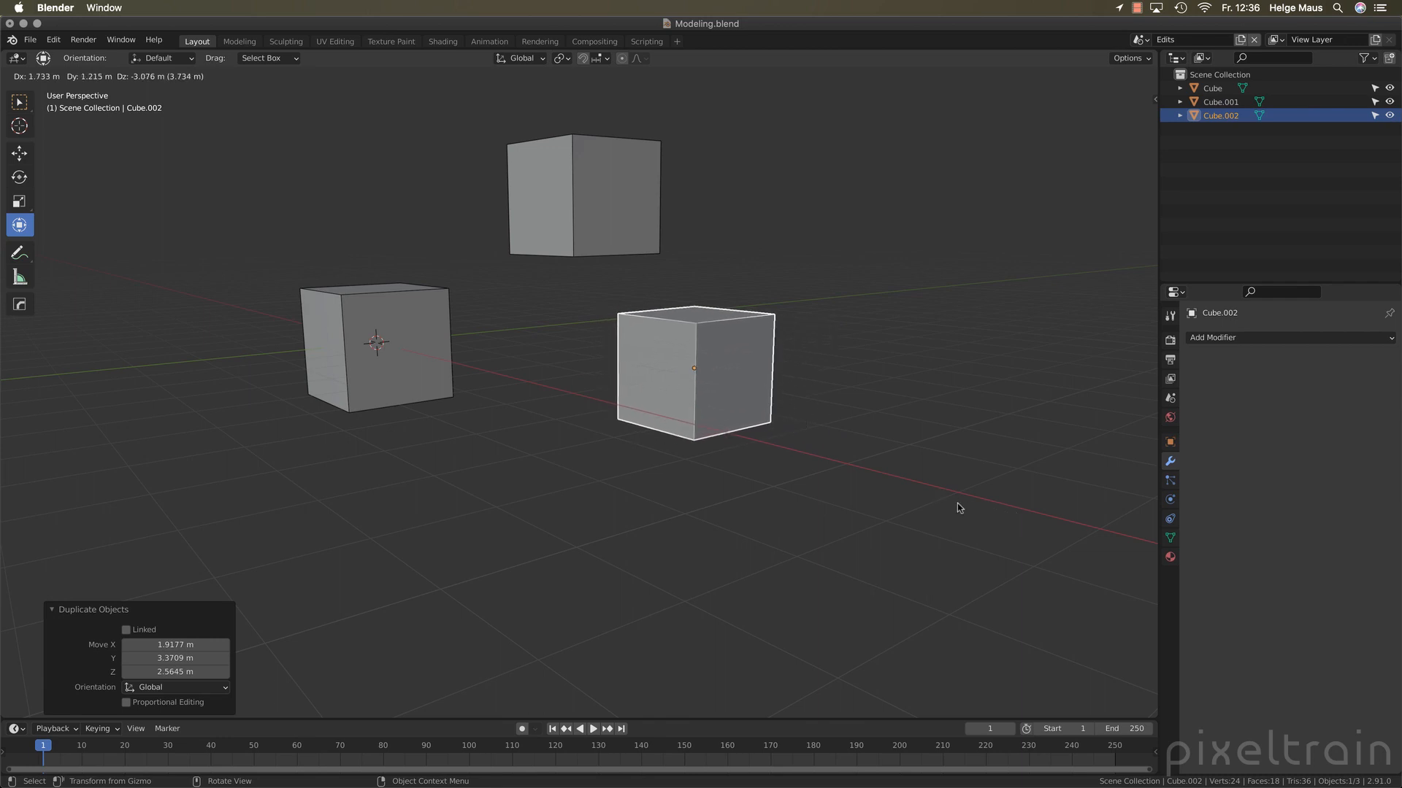
click(898, 520)
click(640, 527)
middle_drag(640, 527, 774, 511)
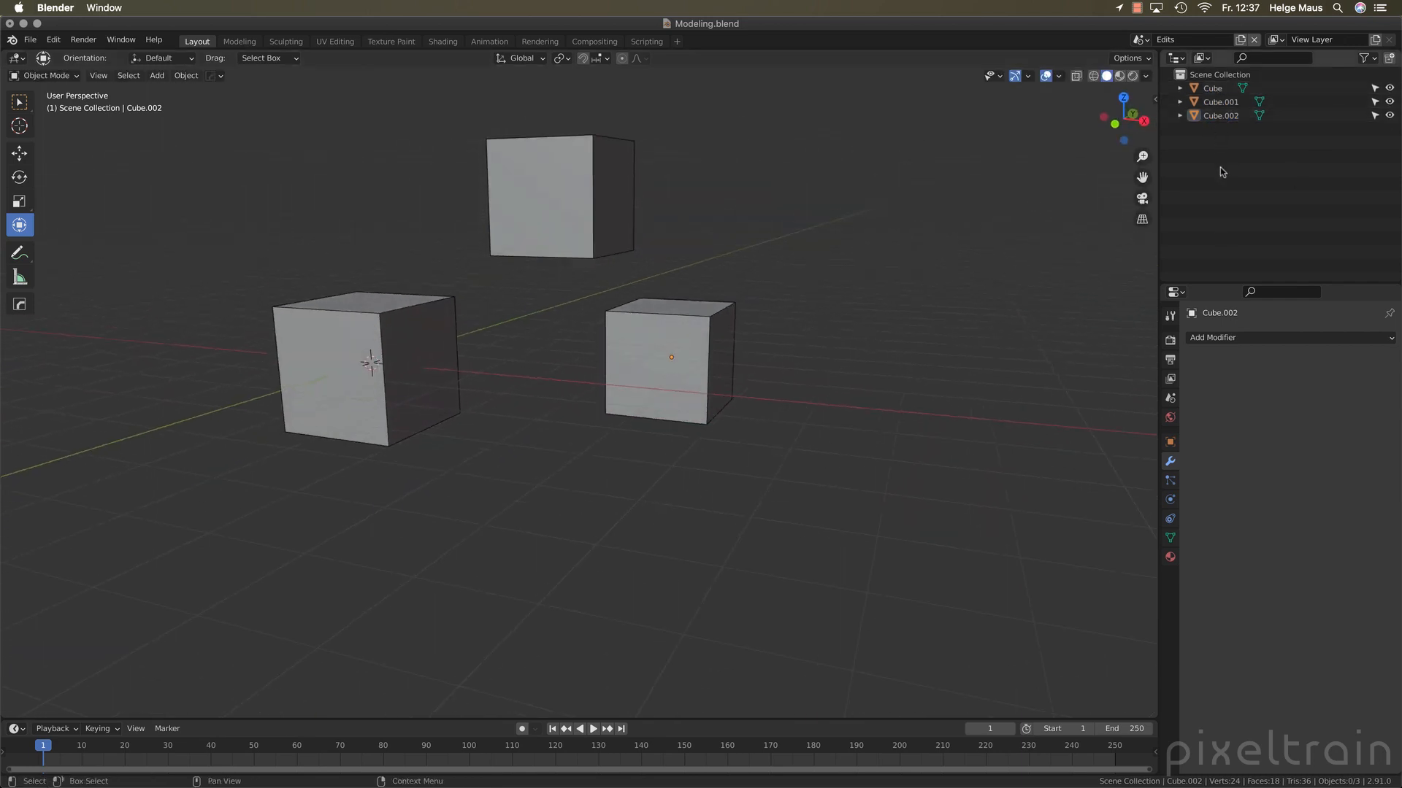
middle_drag(757, 416, 876, 412)
Select the original cube, look through its available modes, and switch it into Edit Mode and back to Object Mode
click(467, 337)
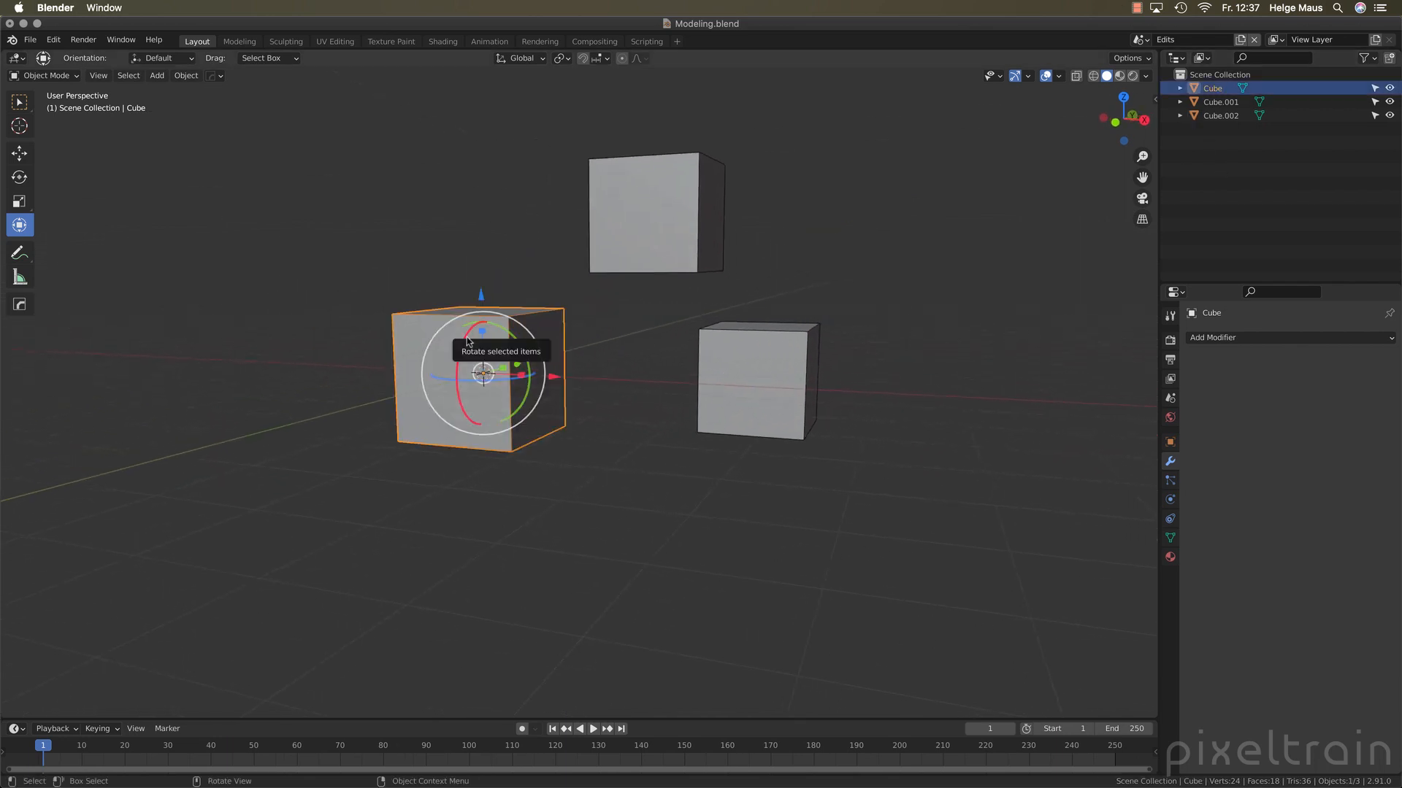
click(51, 75)
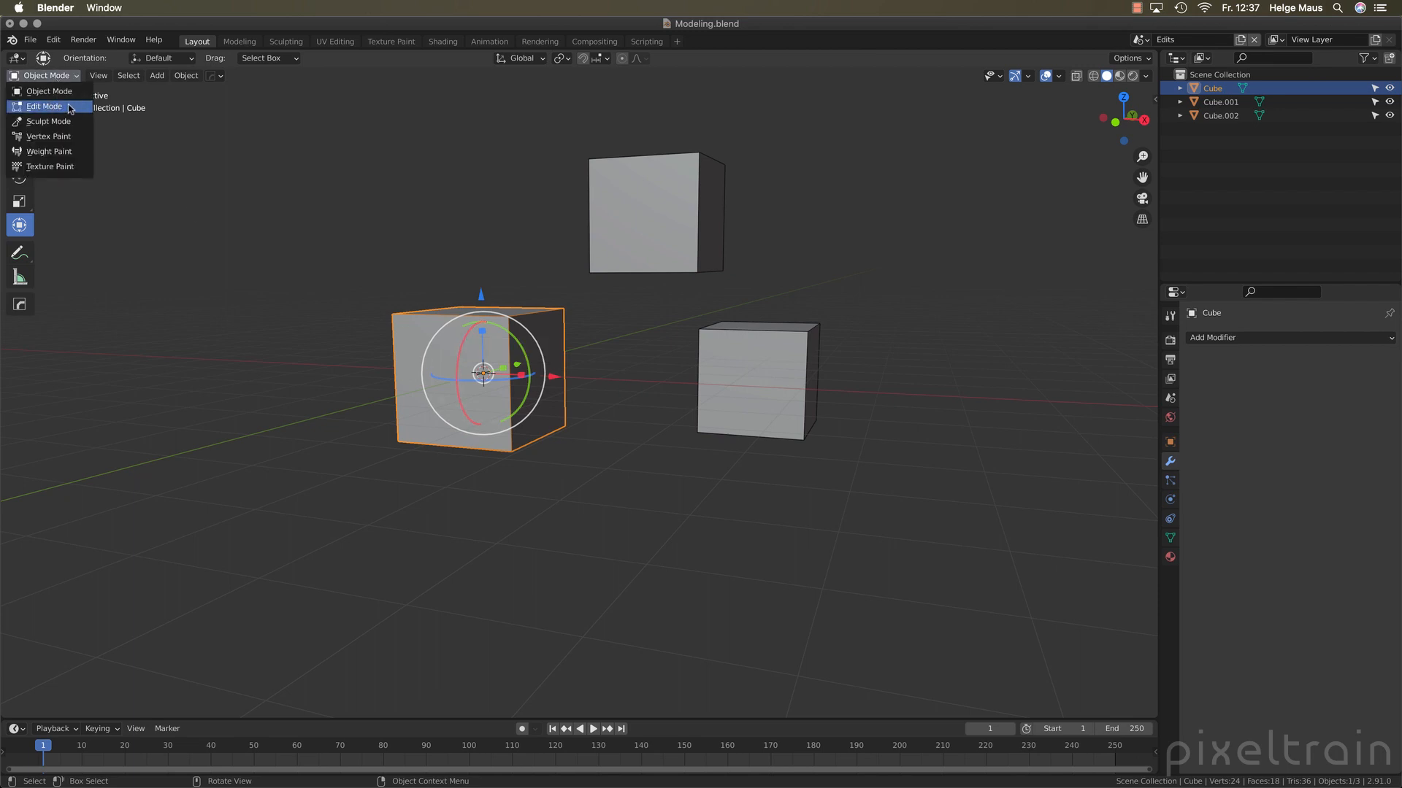
click(399, 221)
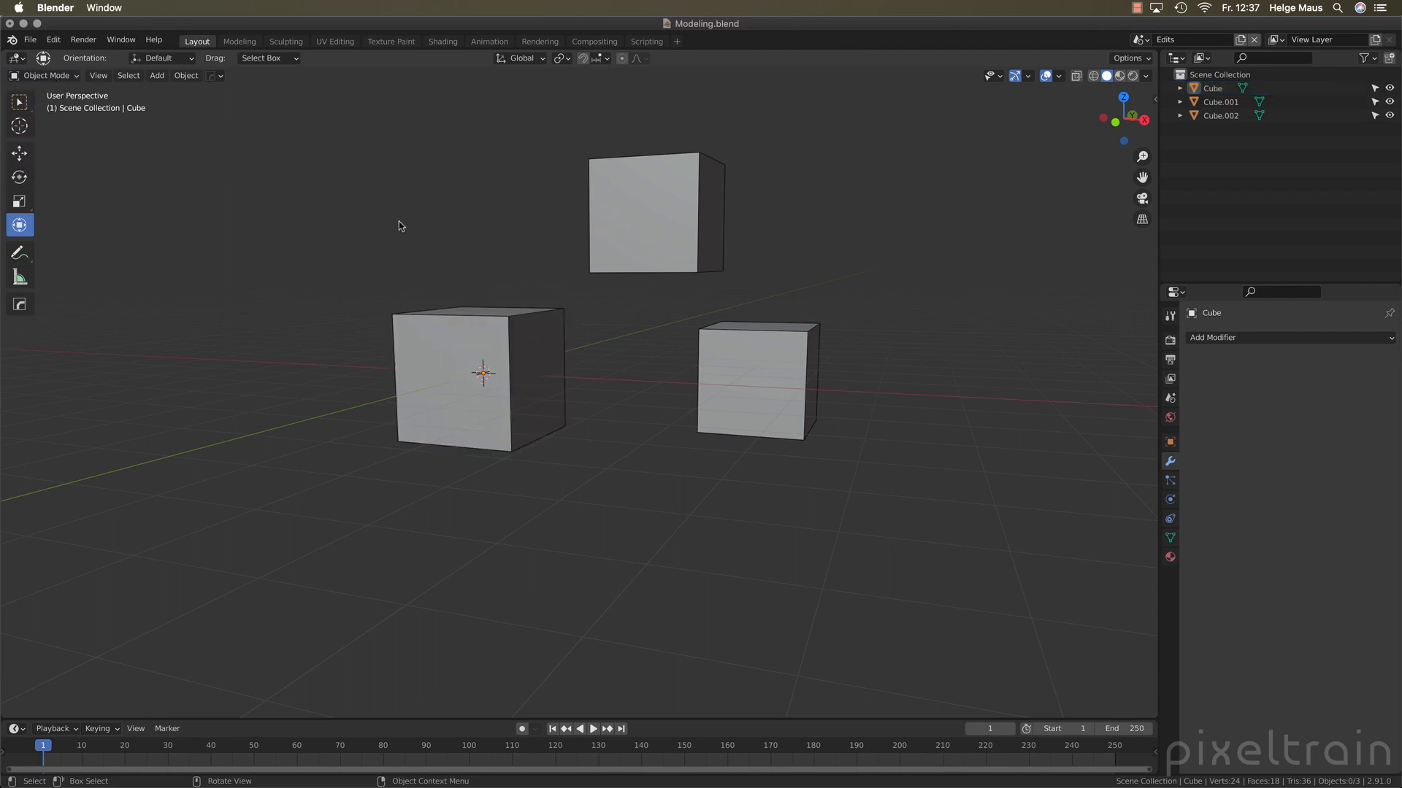
click(469, 403)
key(Tab)
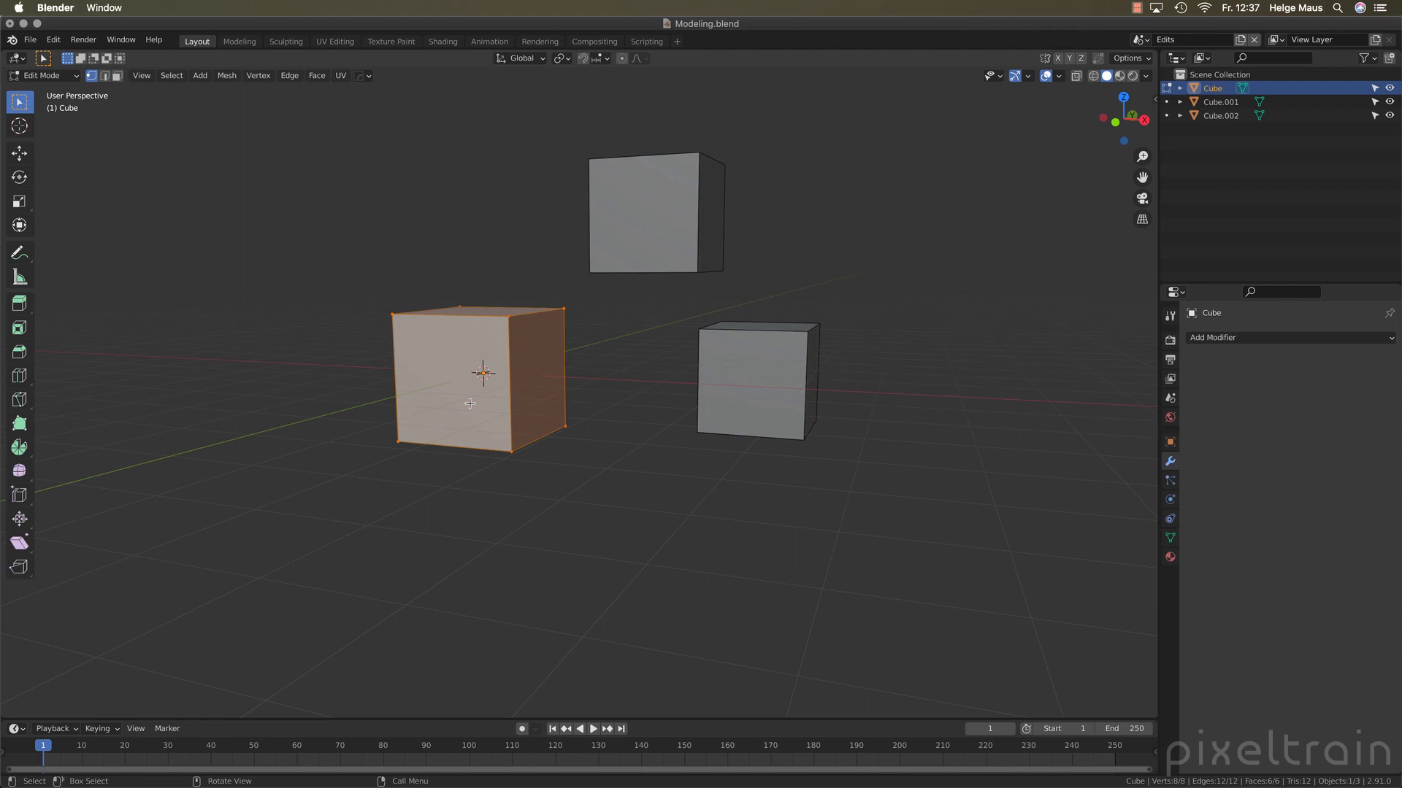
key(Tab)
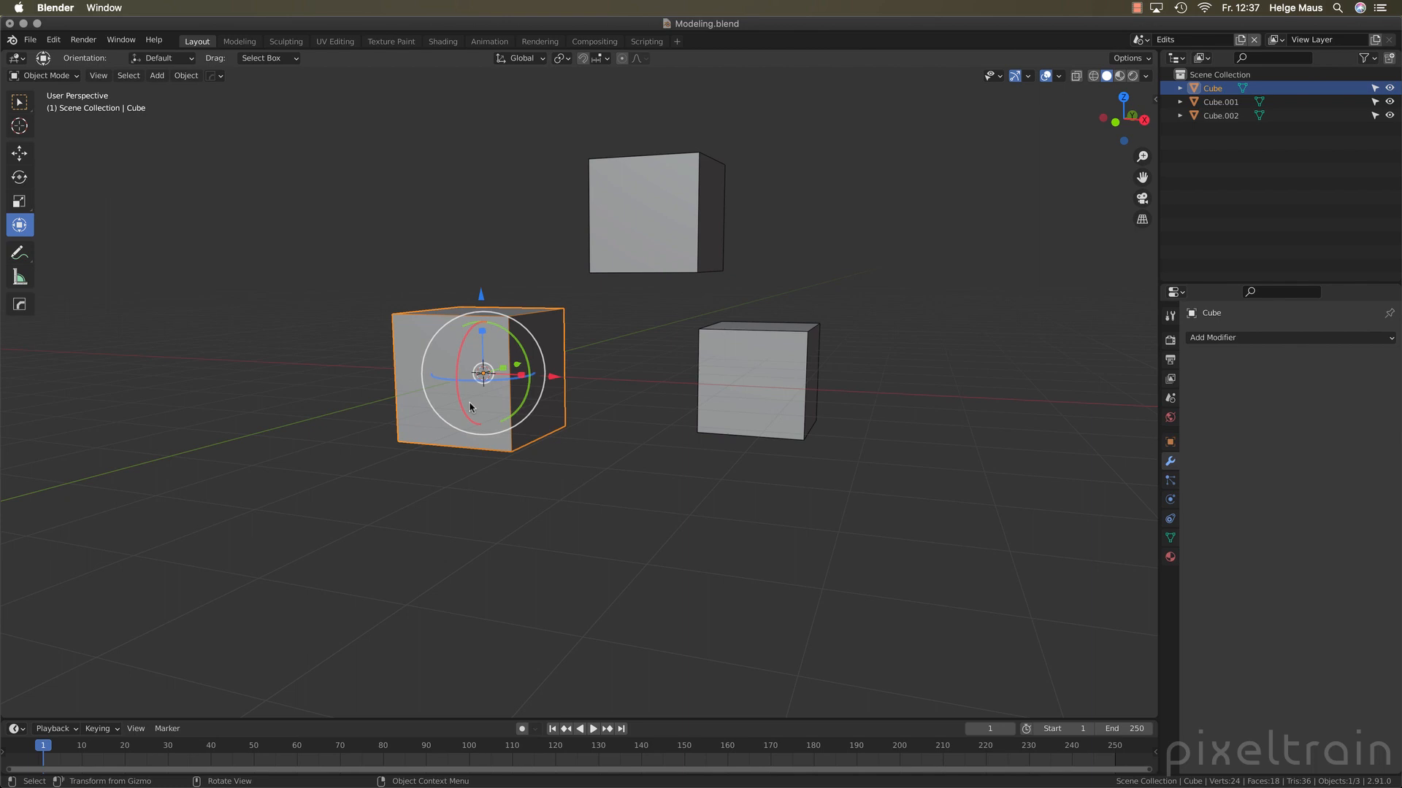
Show the mode choices for the original cube without picking one, and toggle Edit Mode on and off twice
key(ctrl+Tab)
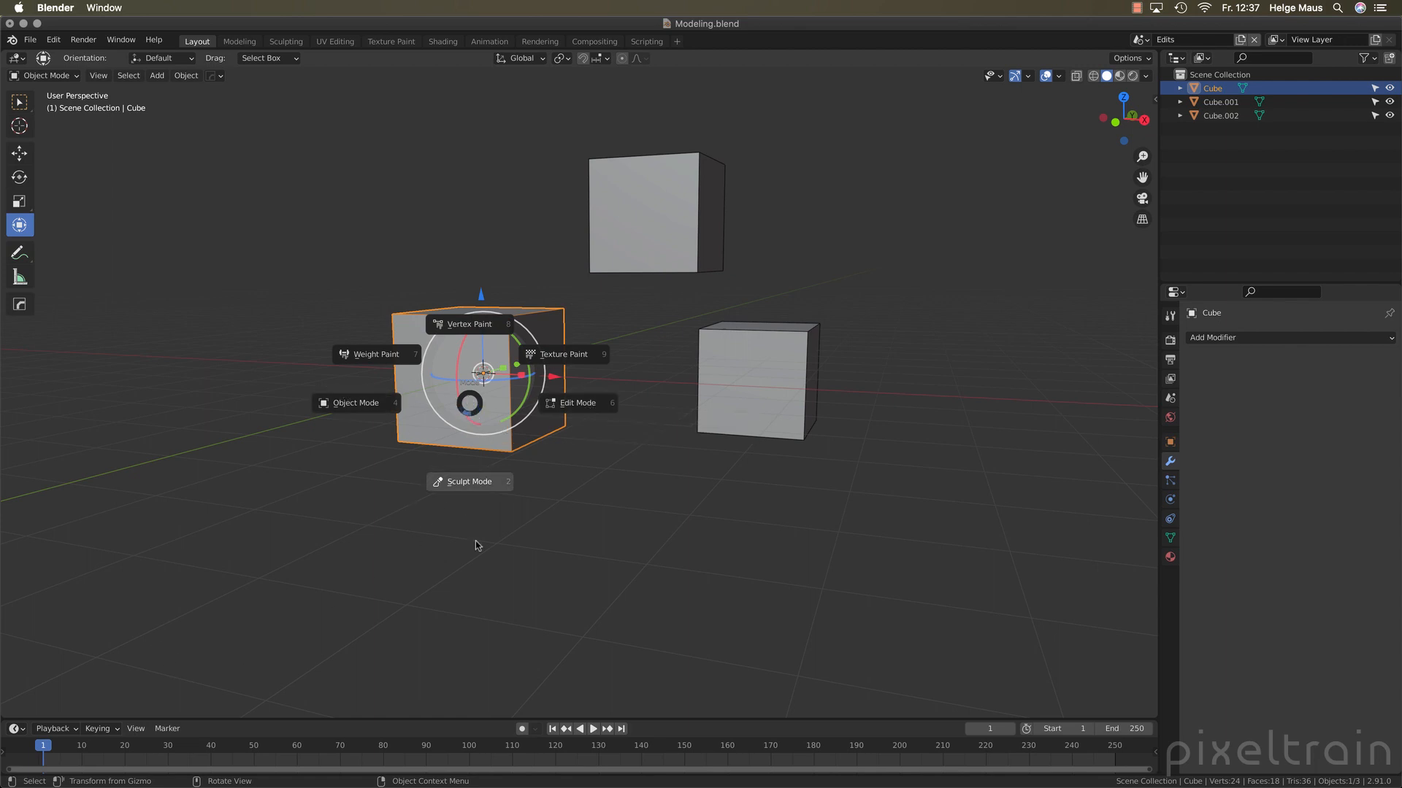
key(Escape)
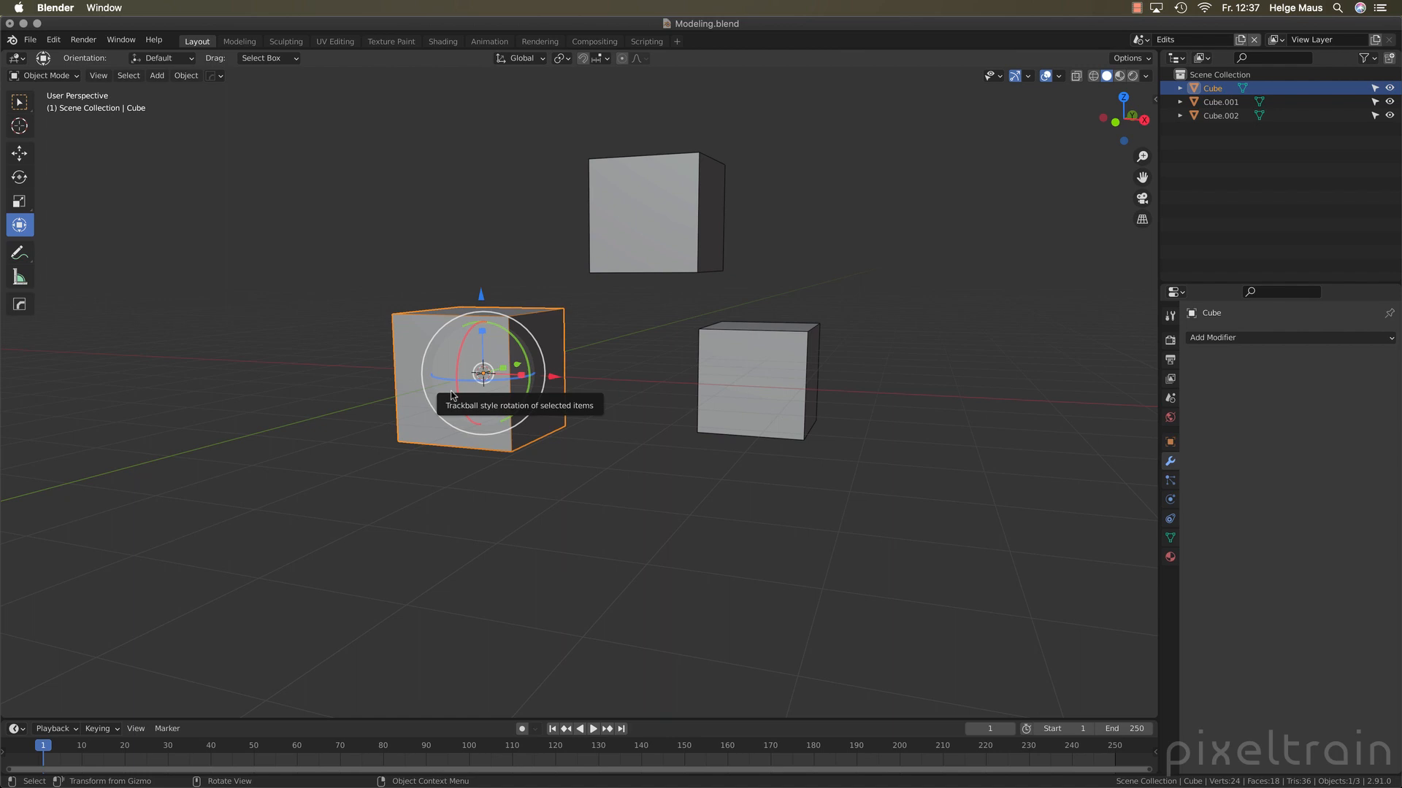
key(Tab)
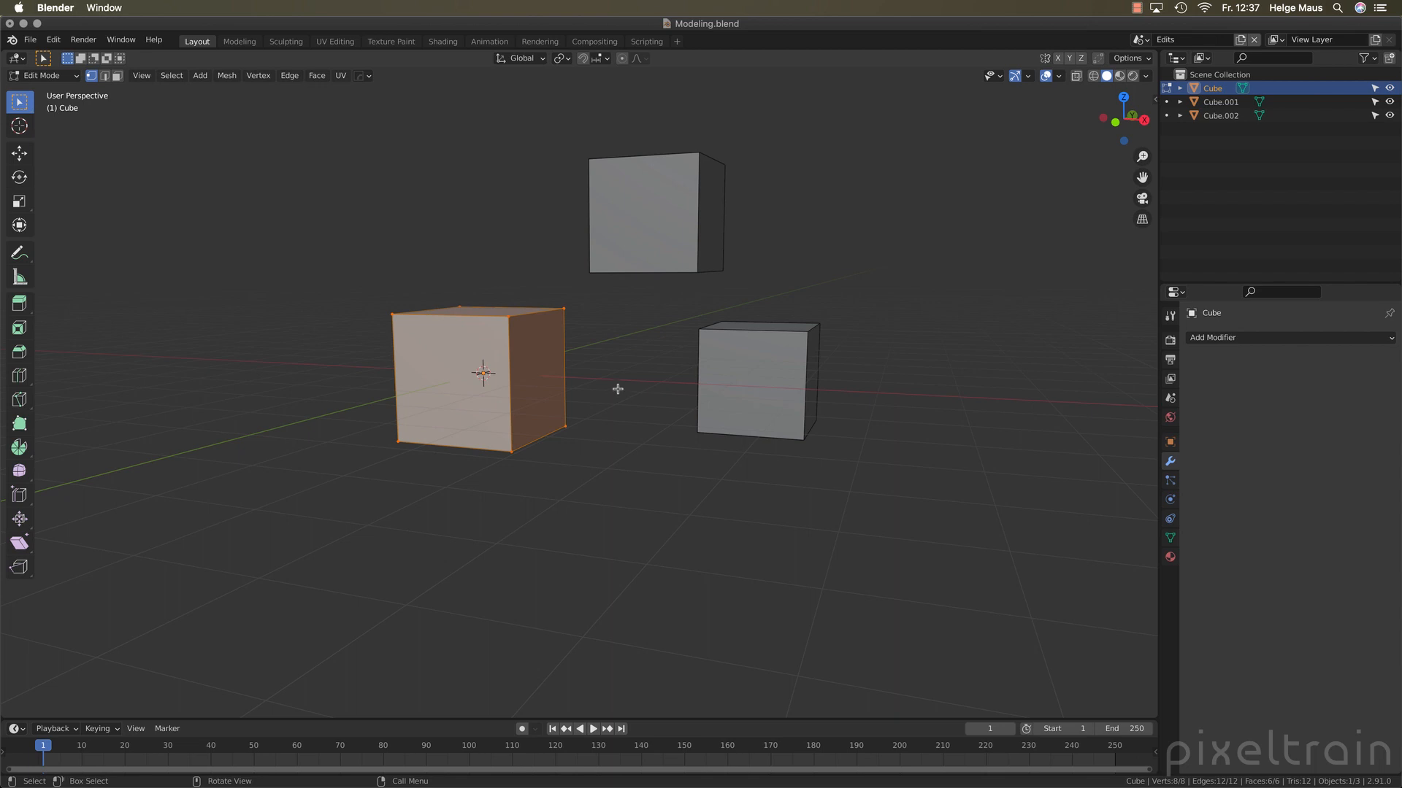
key(Tab)
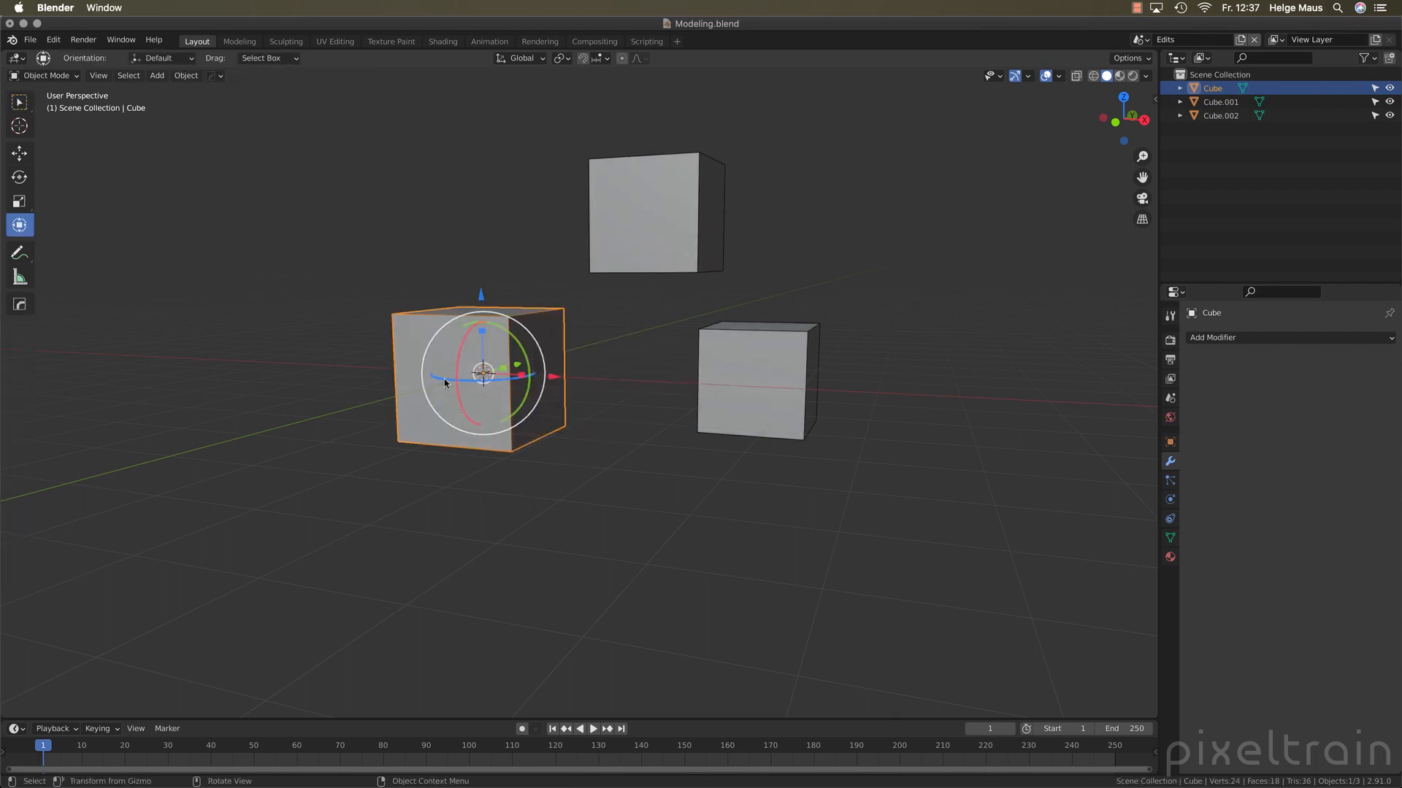
key(Tab)
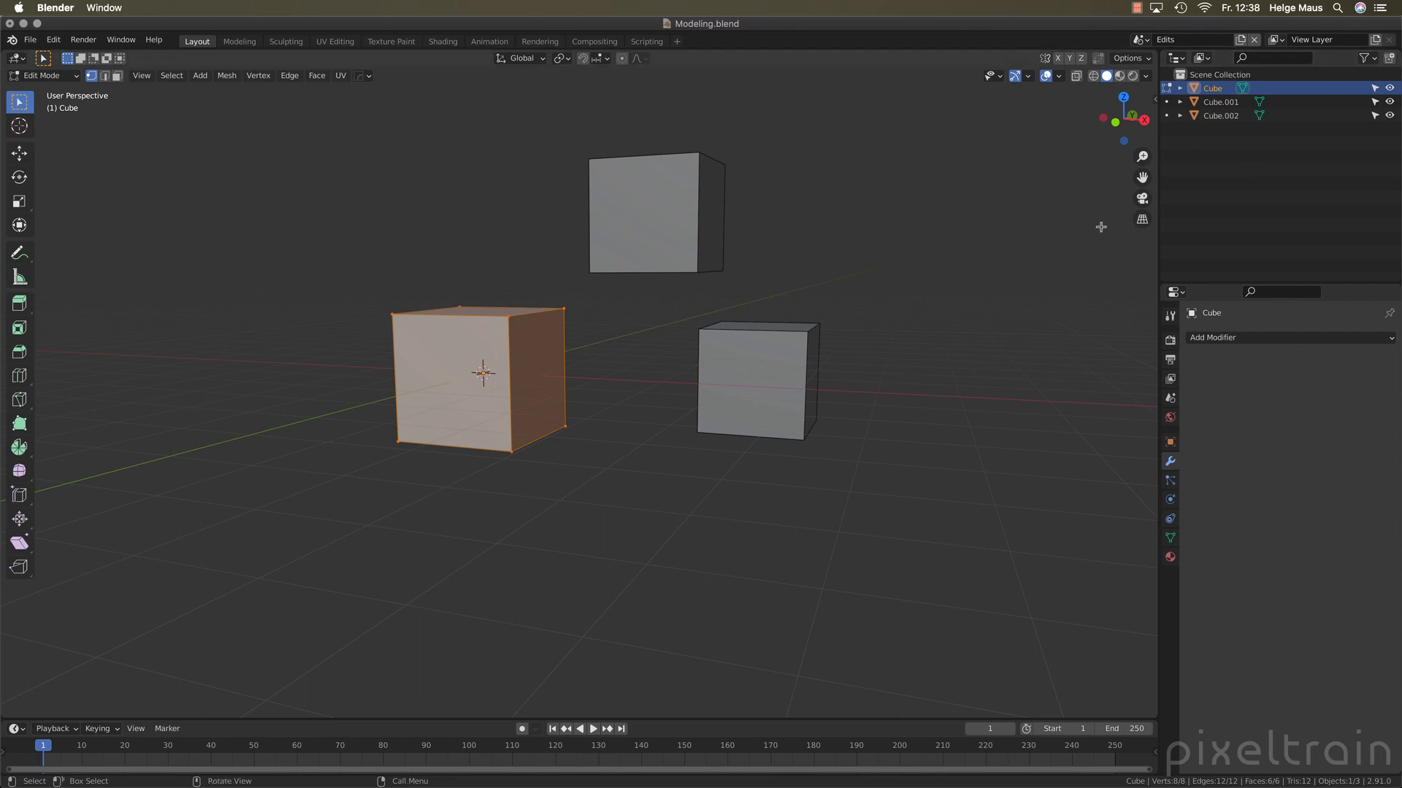
key(Tab)
Select the original cube together with Cube.002 and enter Edit Mode for both objects at once
middle_drag(929, 266, 778, 292)
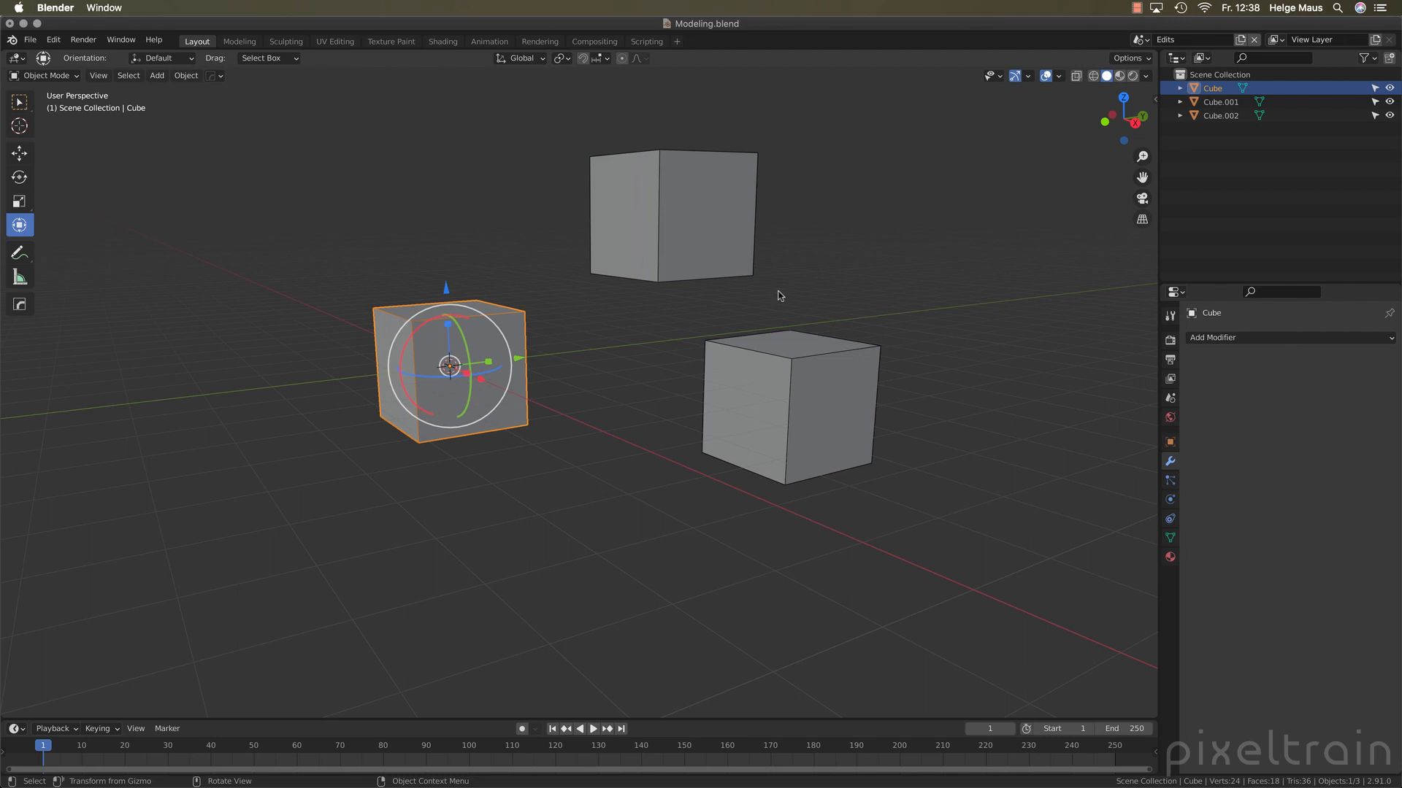
click(691, 421)
click(507, 396)
shift+click(837, 410)
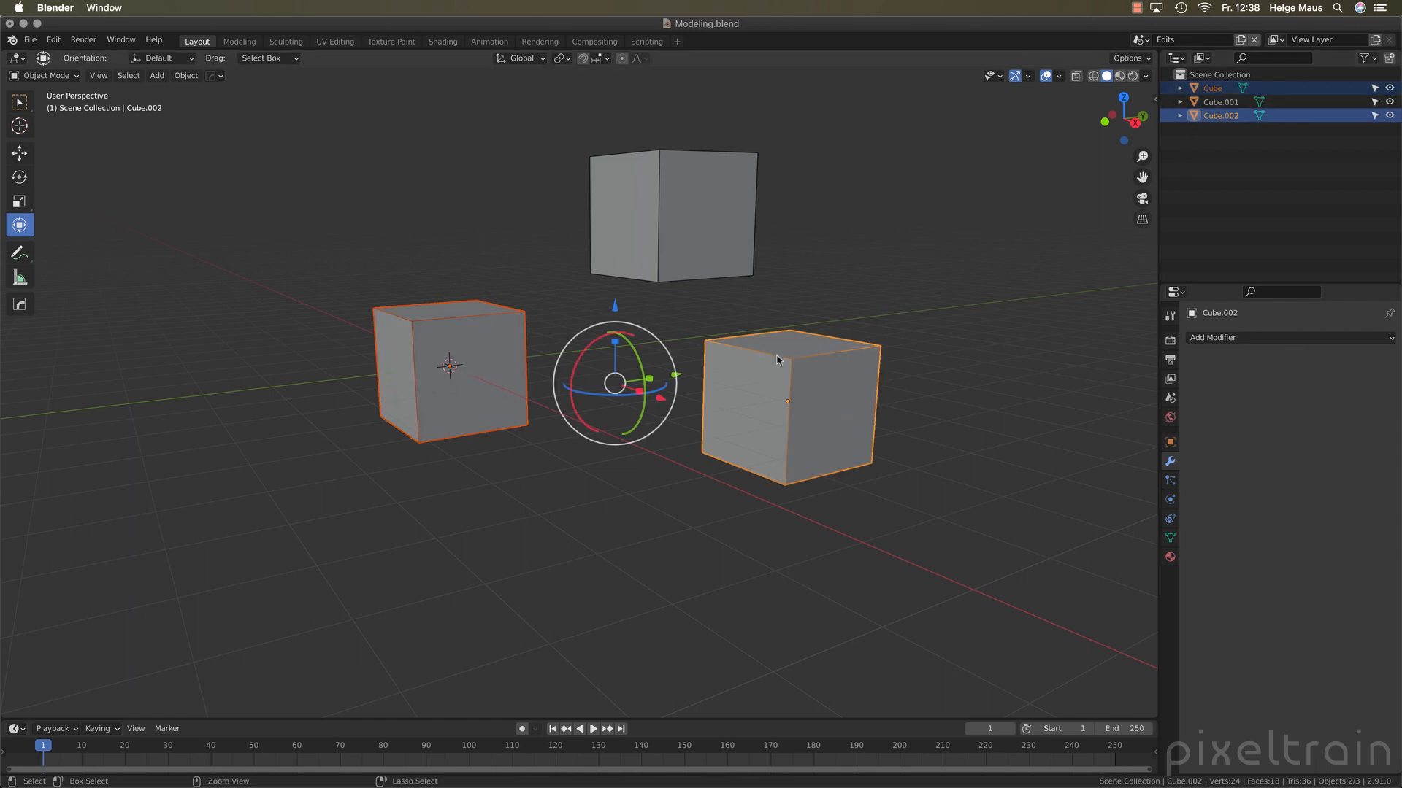
key(Tab)
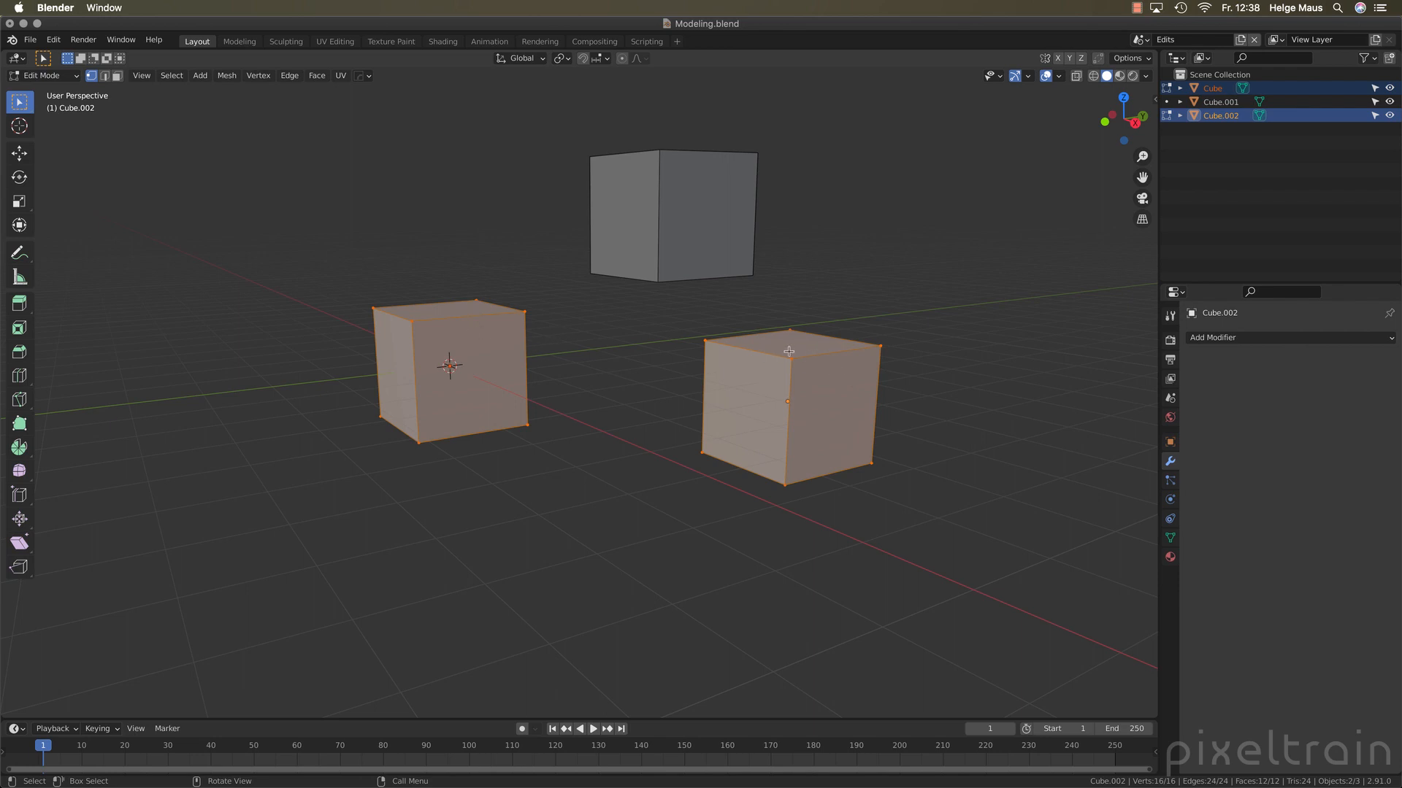
Move the facing upper corner vertices of Cube.002 and the original cube toward each other, the latter by about 0.39, 0.57 and -0.18 m
click(706, 343)
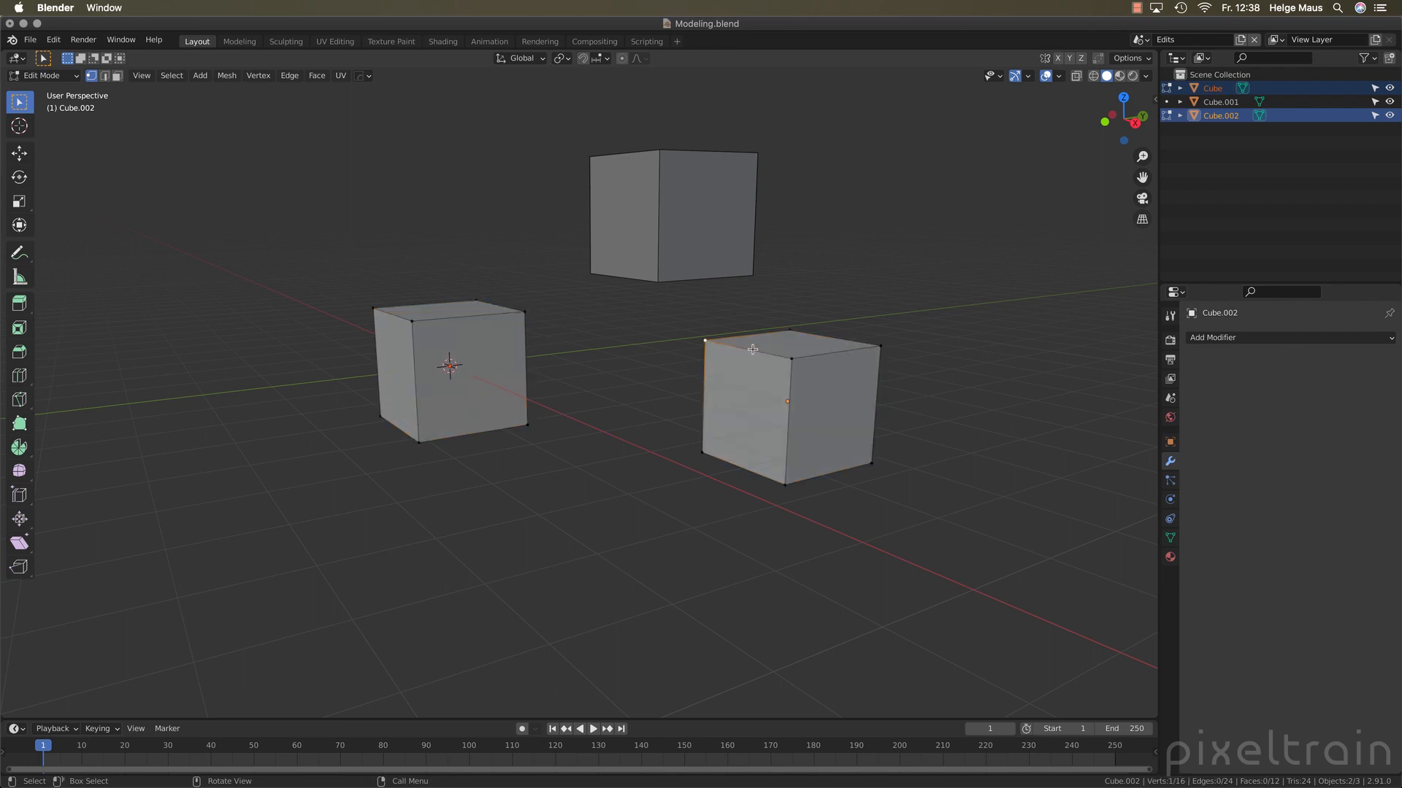
key(g)
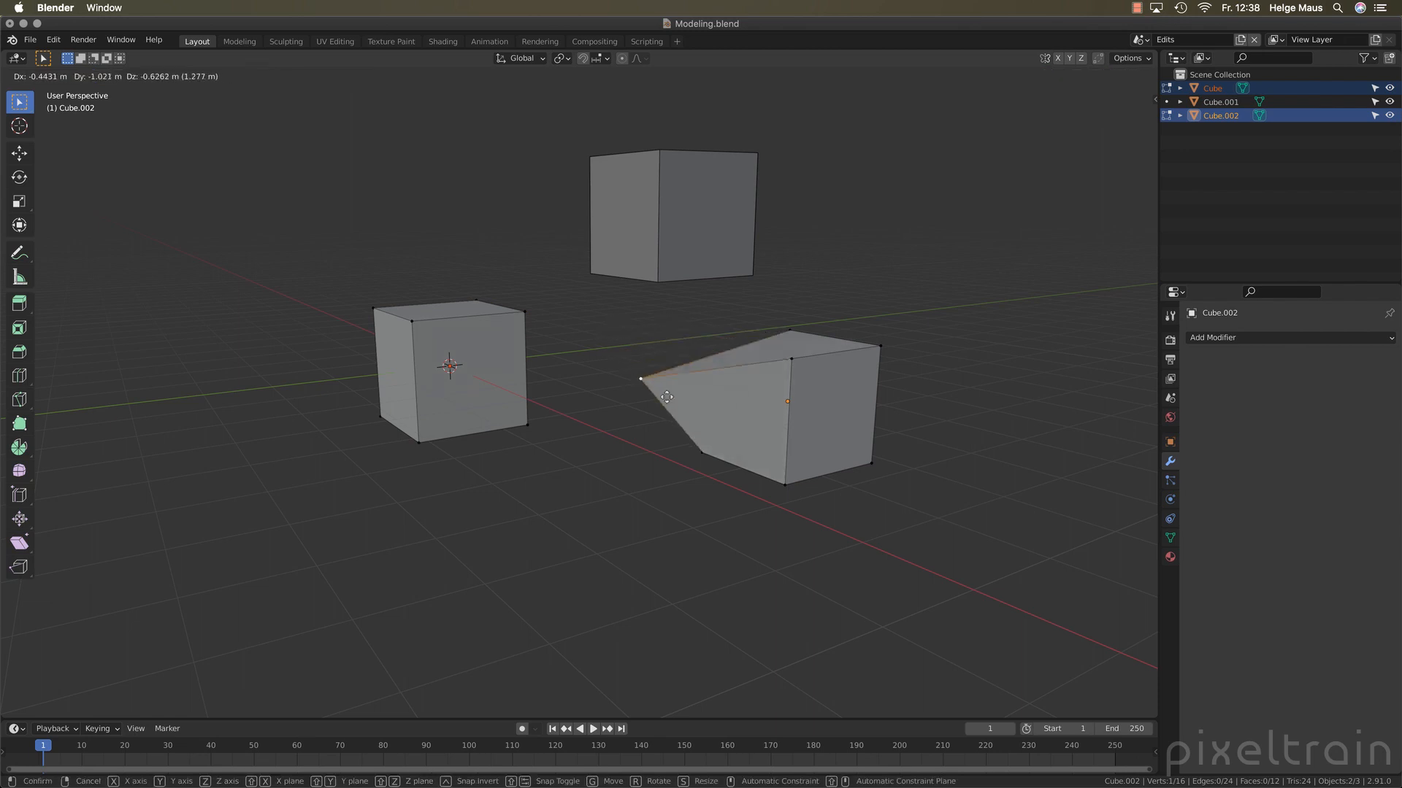
click(622, 329)
click(525, 312)
key(g)
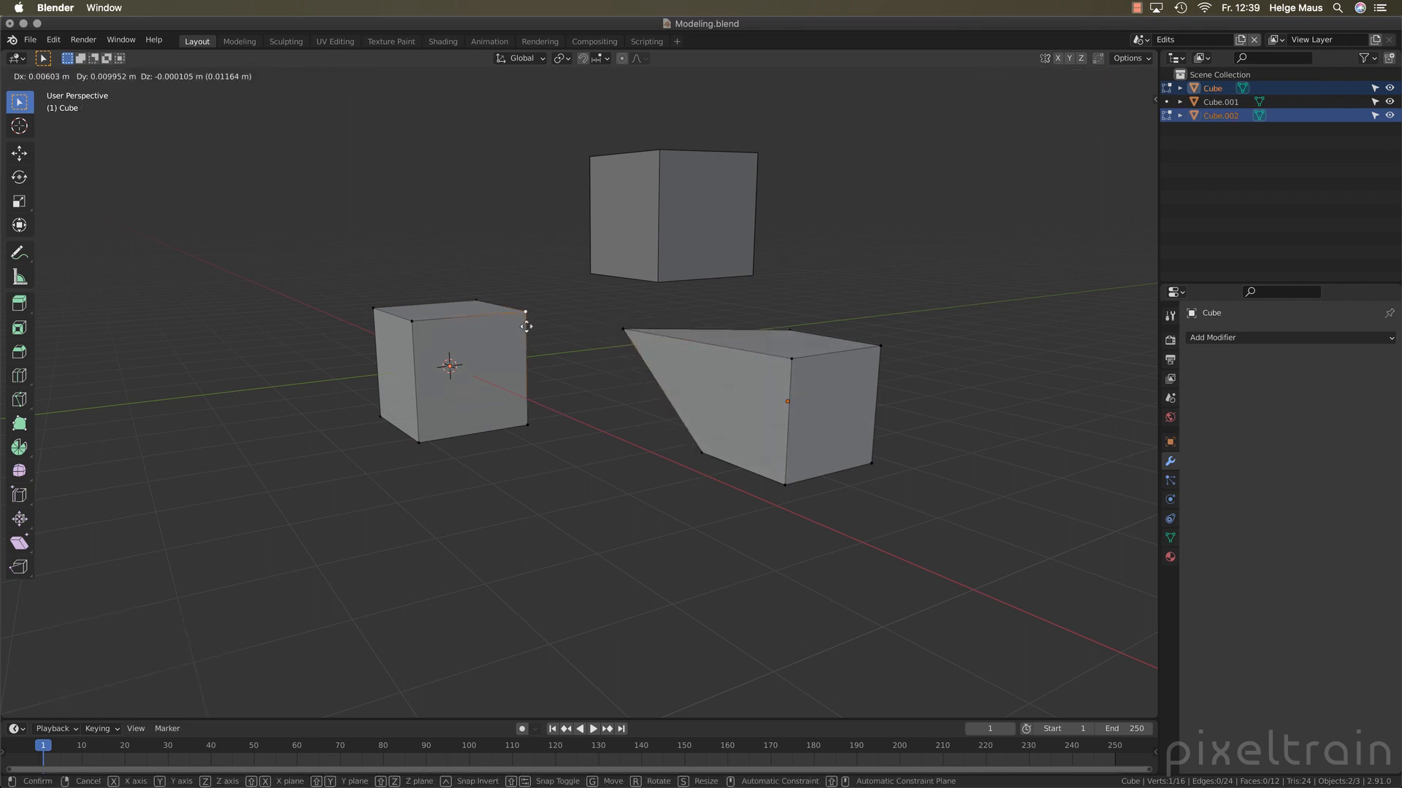
click(562, 324)
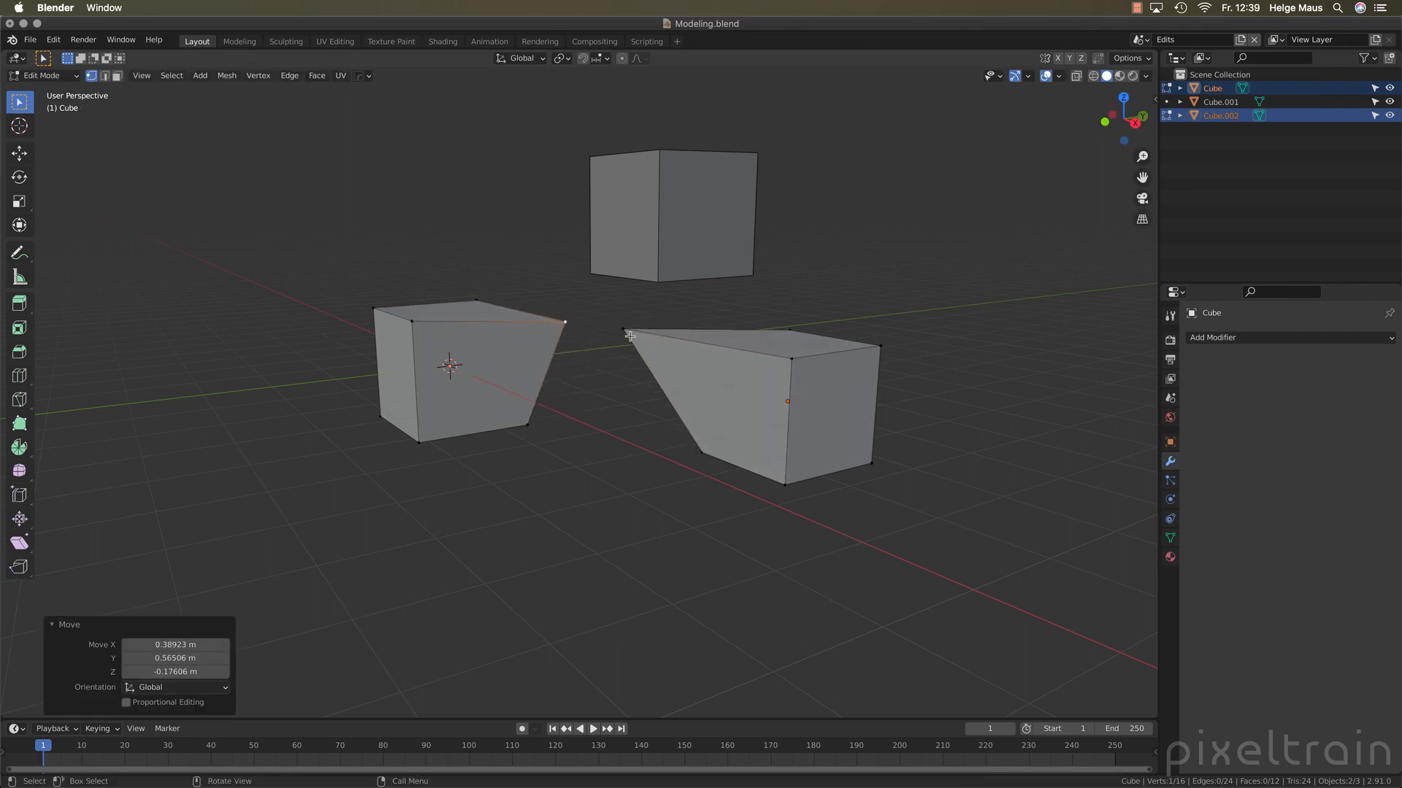
Try to merge the facing corner vertices of the two cubes At Center
click(585, 339)
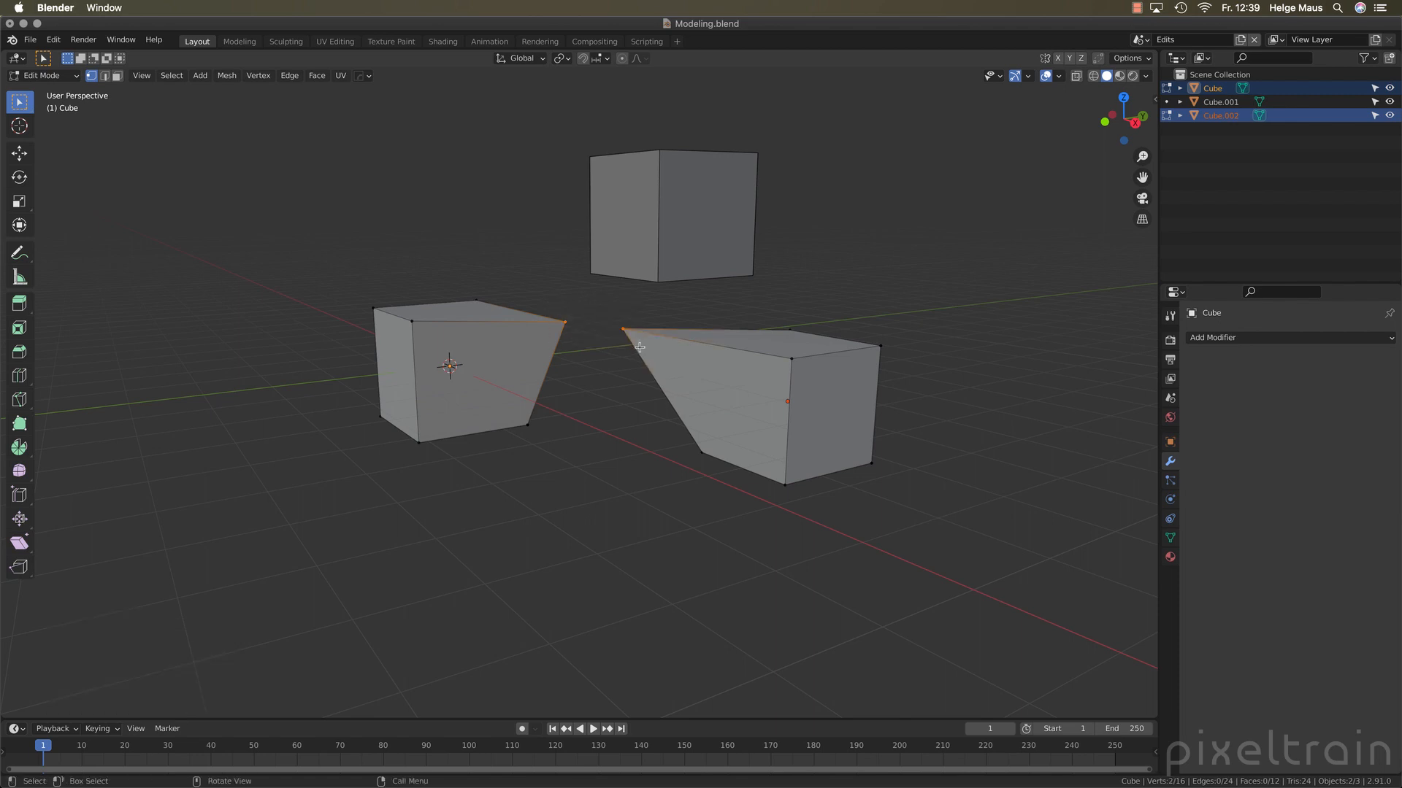
shift+click(623, 329)
key(m)
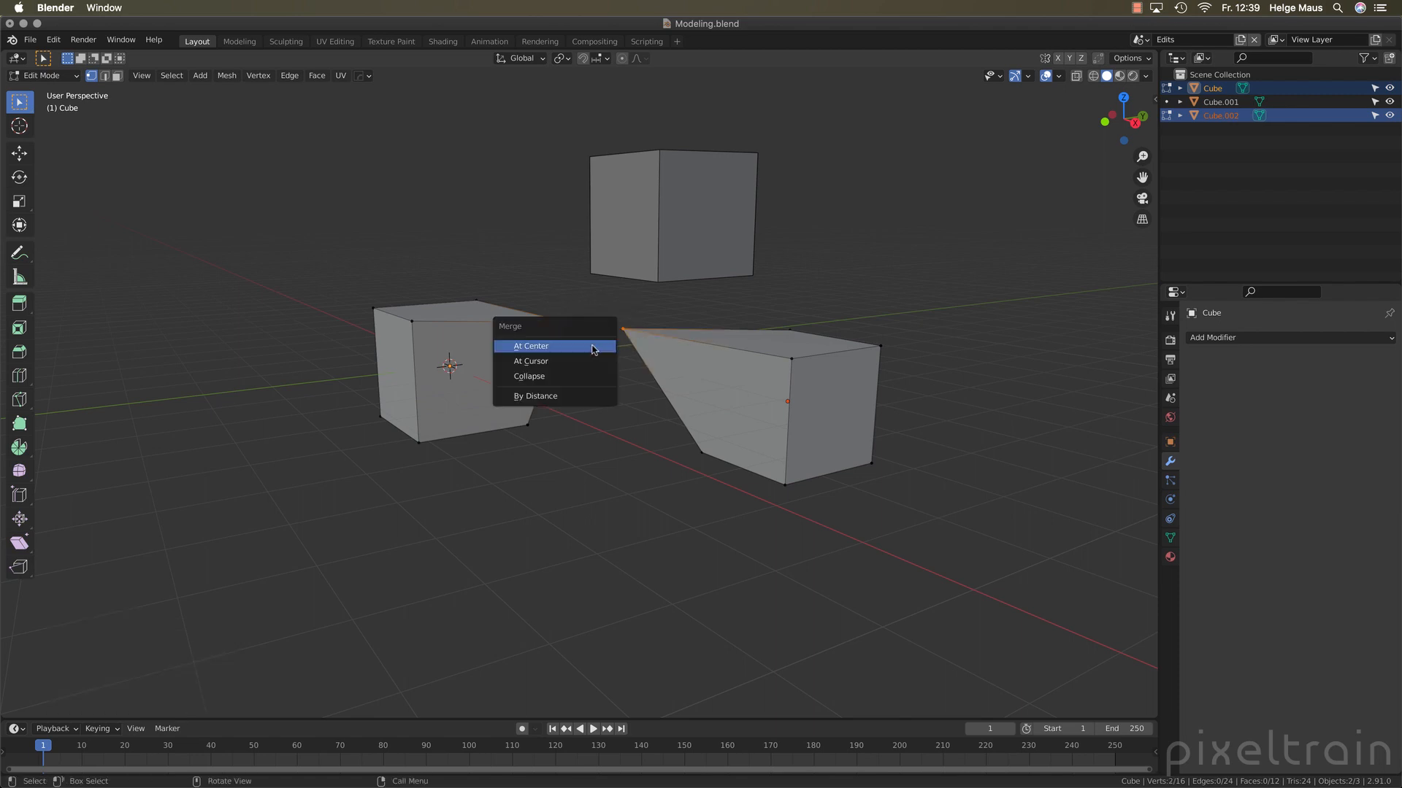
click(593, 347)
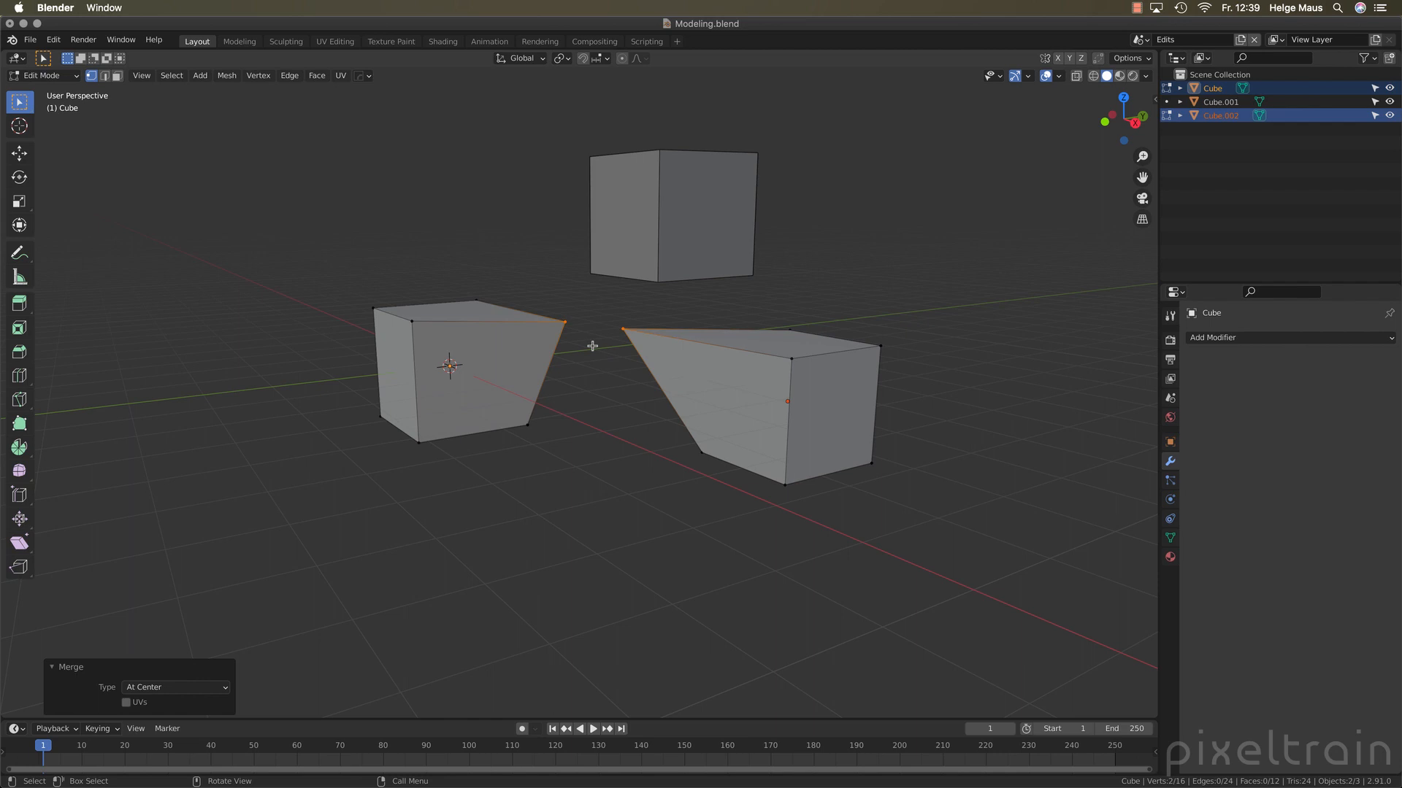
click(584, 343)
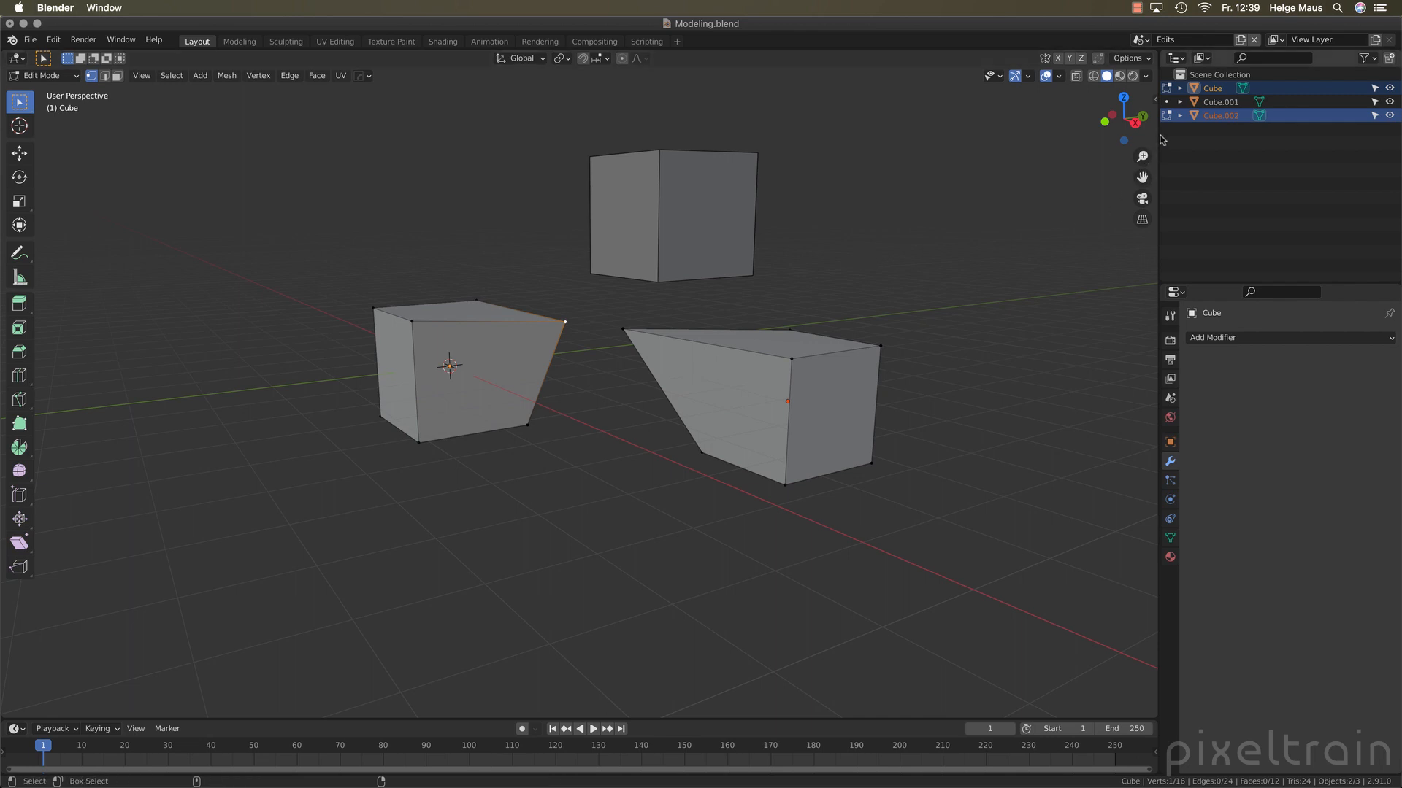
Add Cube.001 to the multi-object editing, move its lower front corner vertex about -0.30, -0.65 and -0.34 m, and return to Object Mode with nothing selected
click(1166, 103)
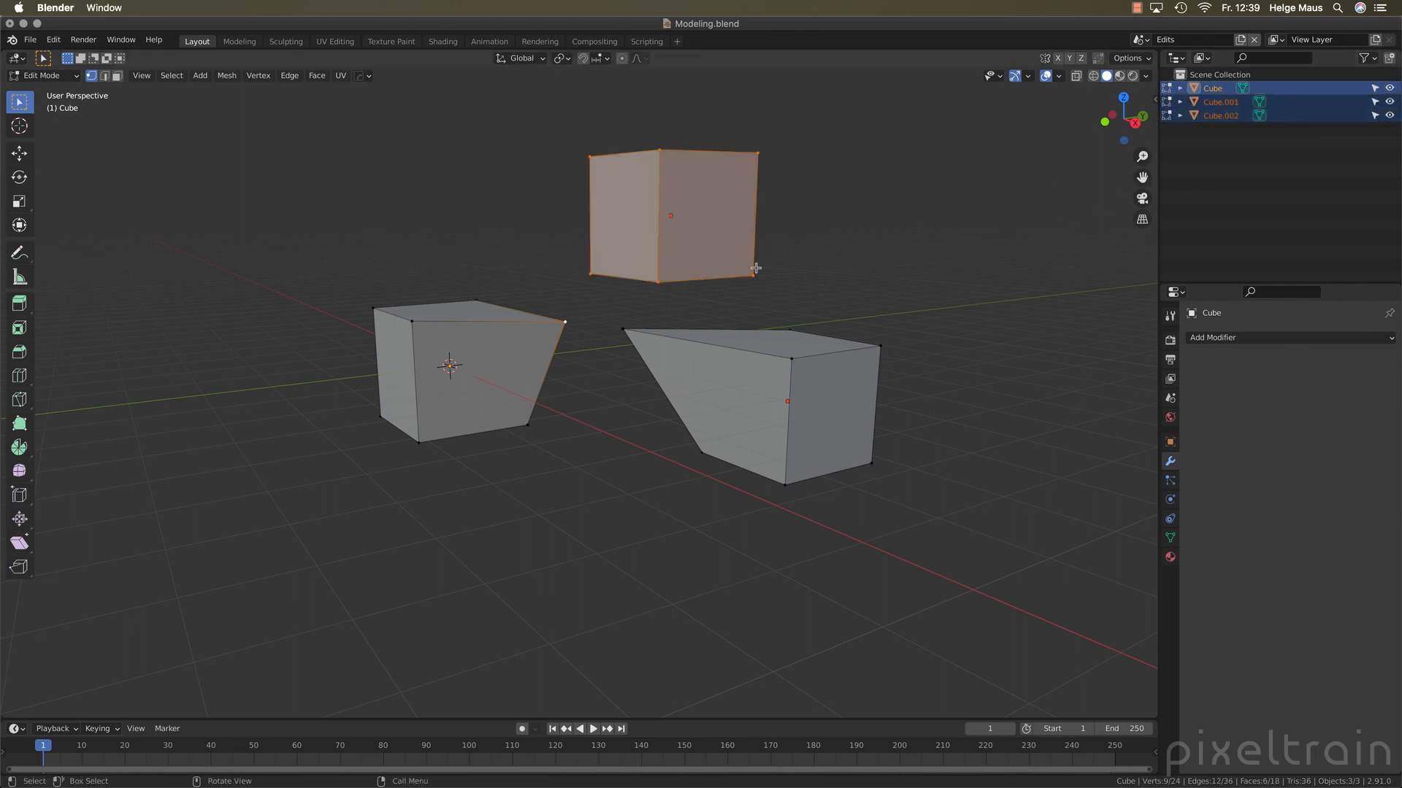
click(707, 314)
click(658, 284)
key(g)
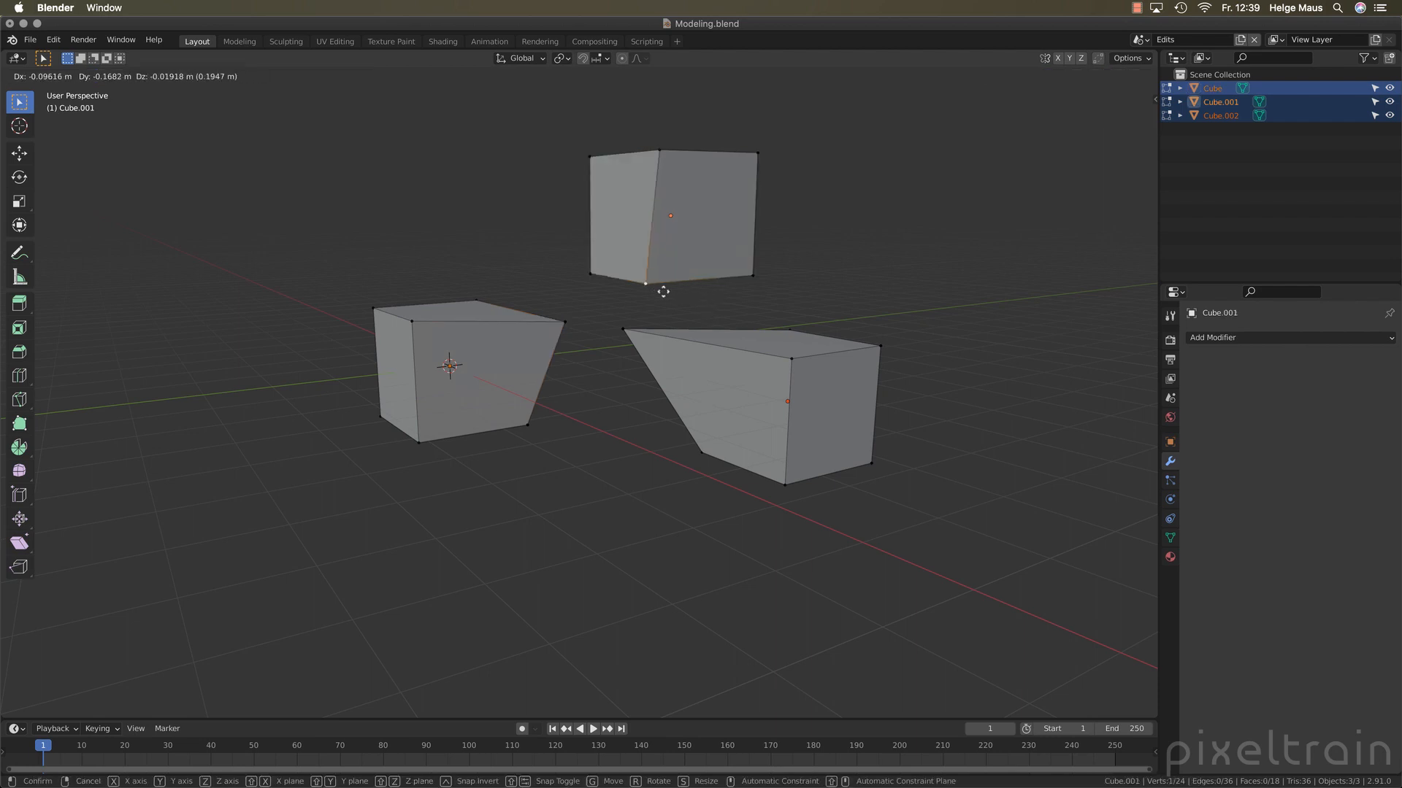
click(633, 312)
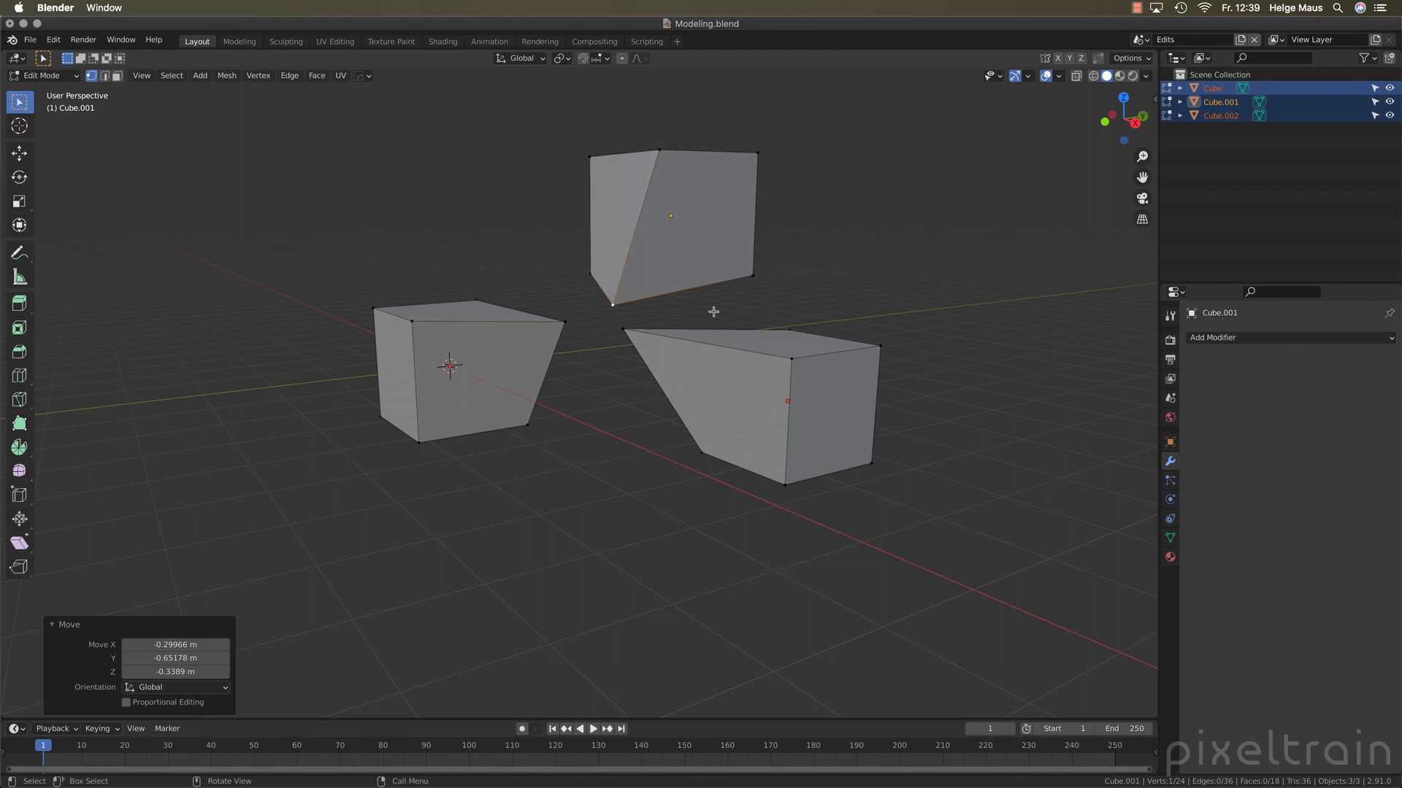
key(Tab)
click(905, 291)
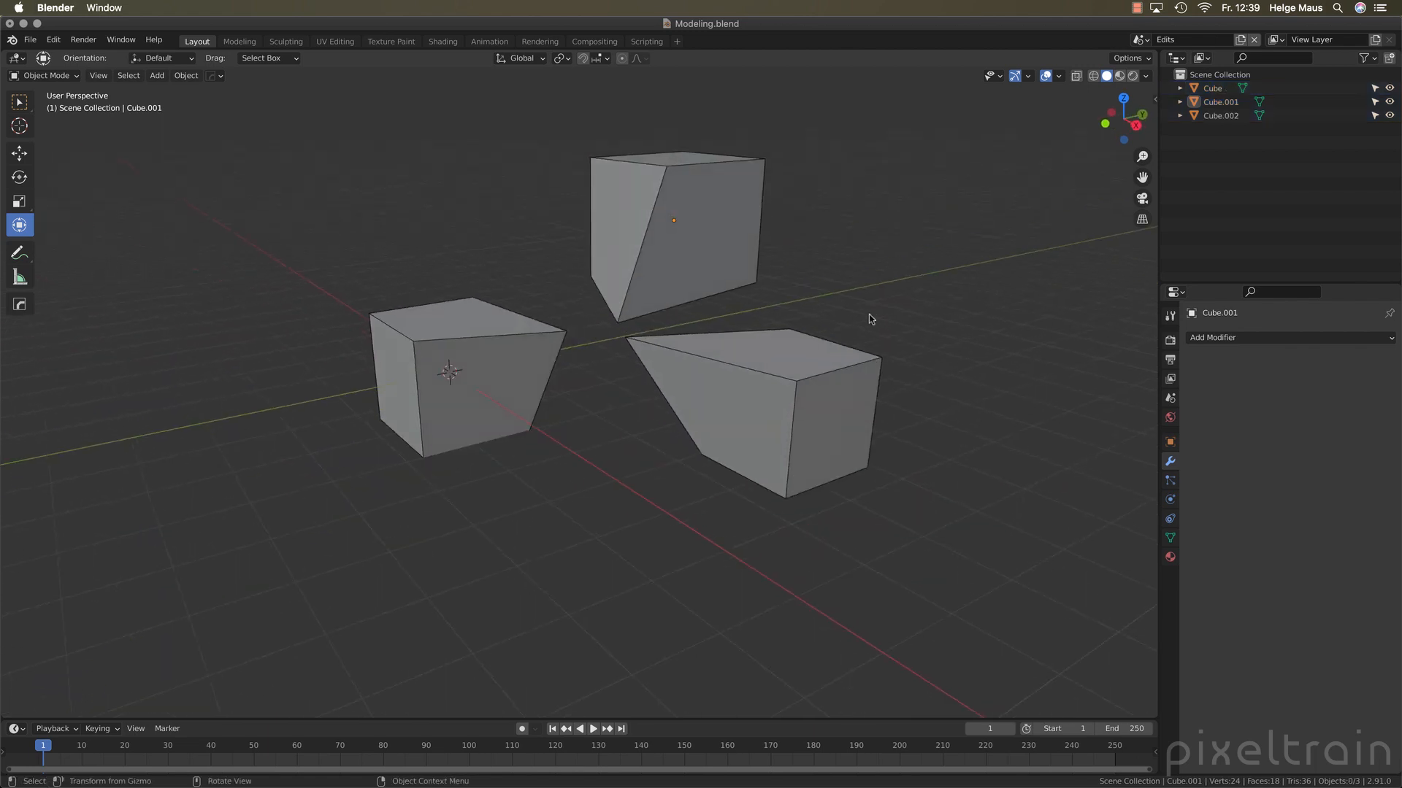
Enter Edit Mode on Cube.001 and switch the edited object back and forth among the three cubes, ending on Cube.002
click(744, 230)
key(Tab)
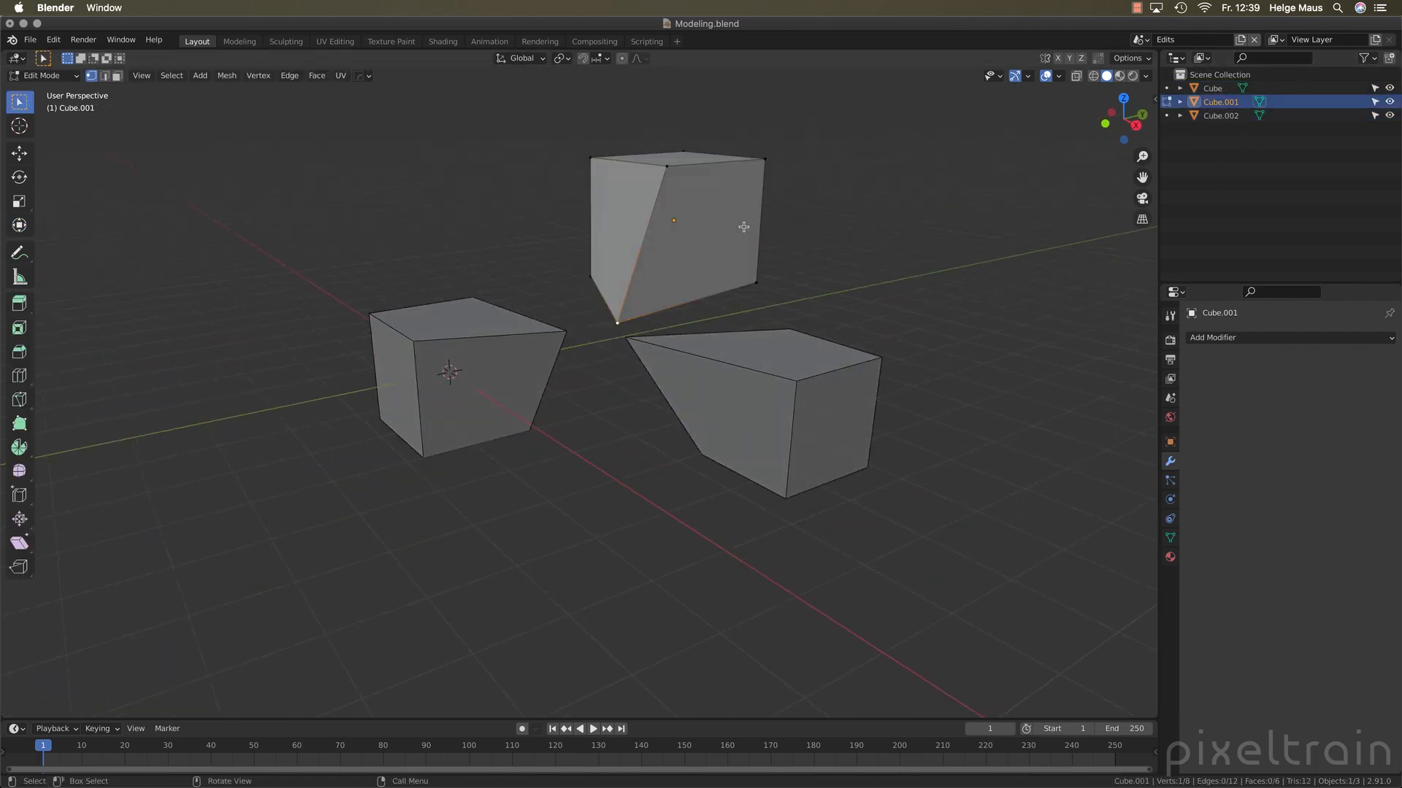
click(1167, 117)
click(1167, 88)
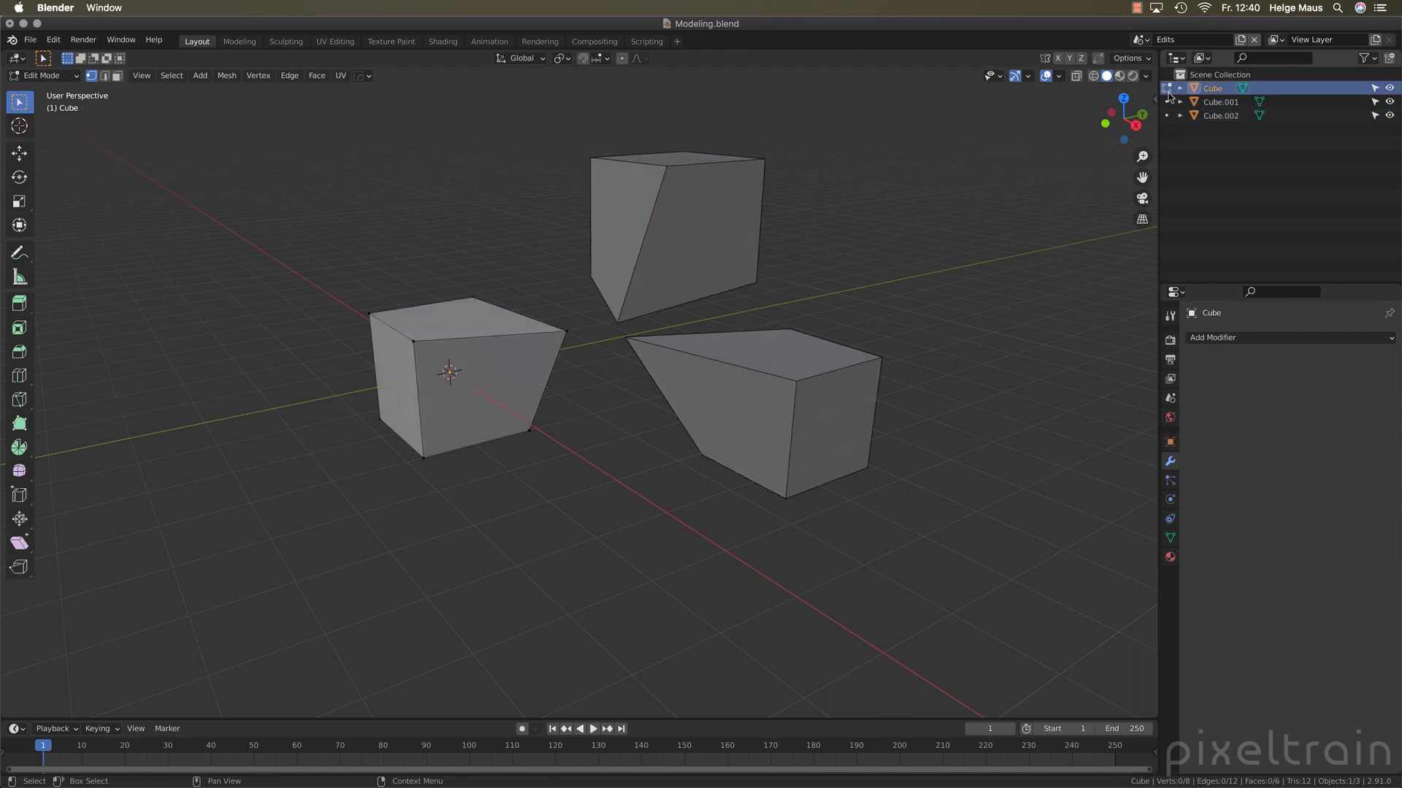
click(1166, 102)
click(1167, 116)
click(1166, 101)
click(1167, 88)
click(1166, 102)
click(1167, 115)
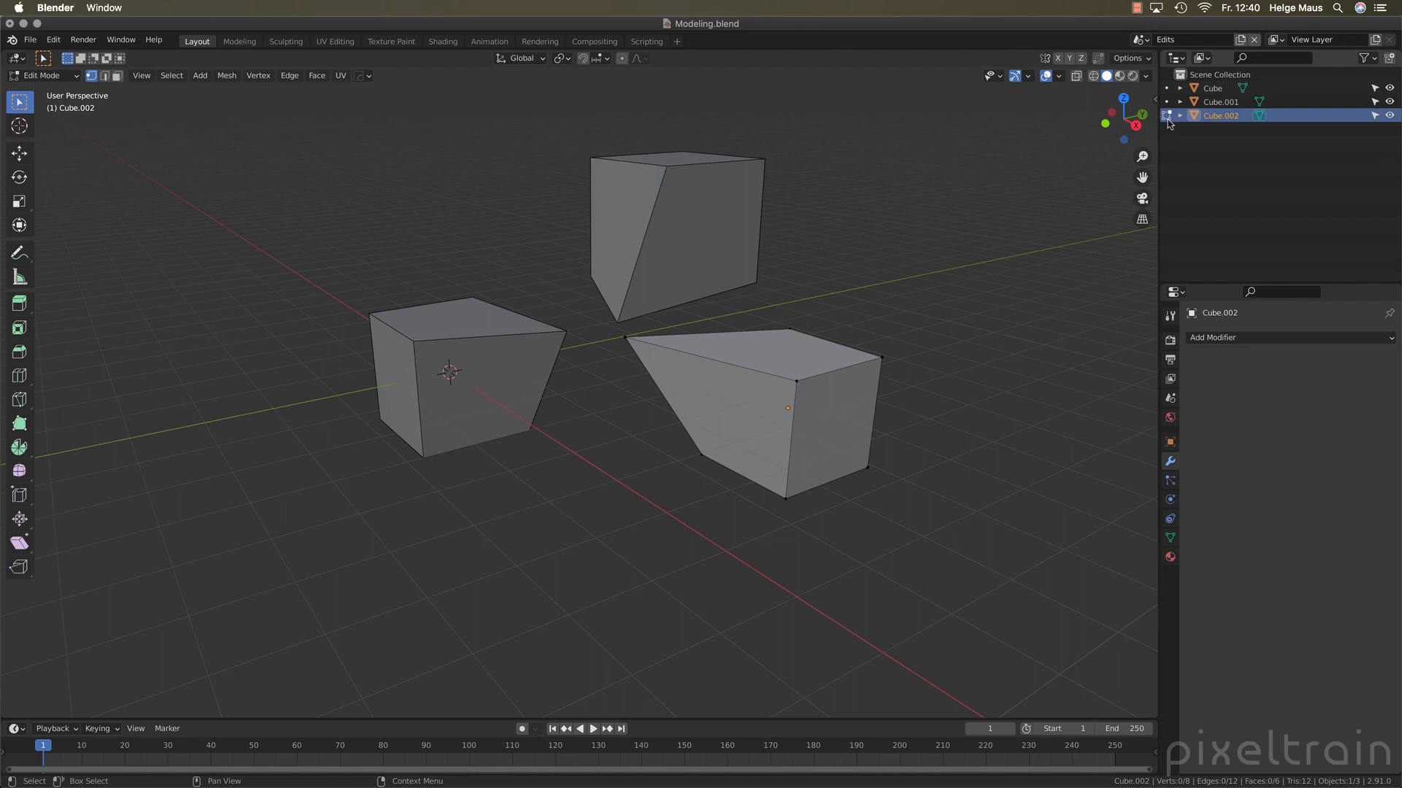
Add Cube.001 and Cube to the editing of Cube.002, take all three out of Edit Mode, and deselect everything
ctrl+click(1167, 101)
ctrl+click(1167, 88)
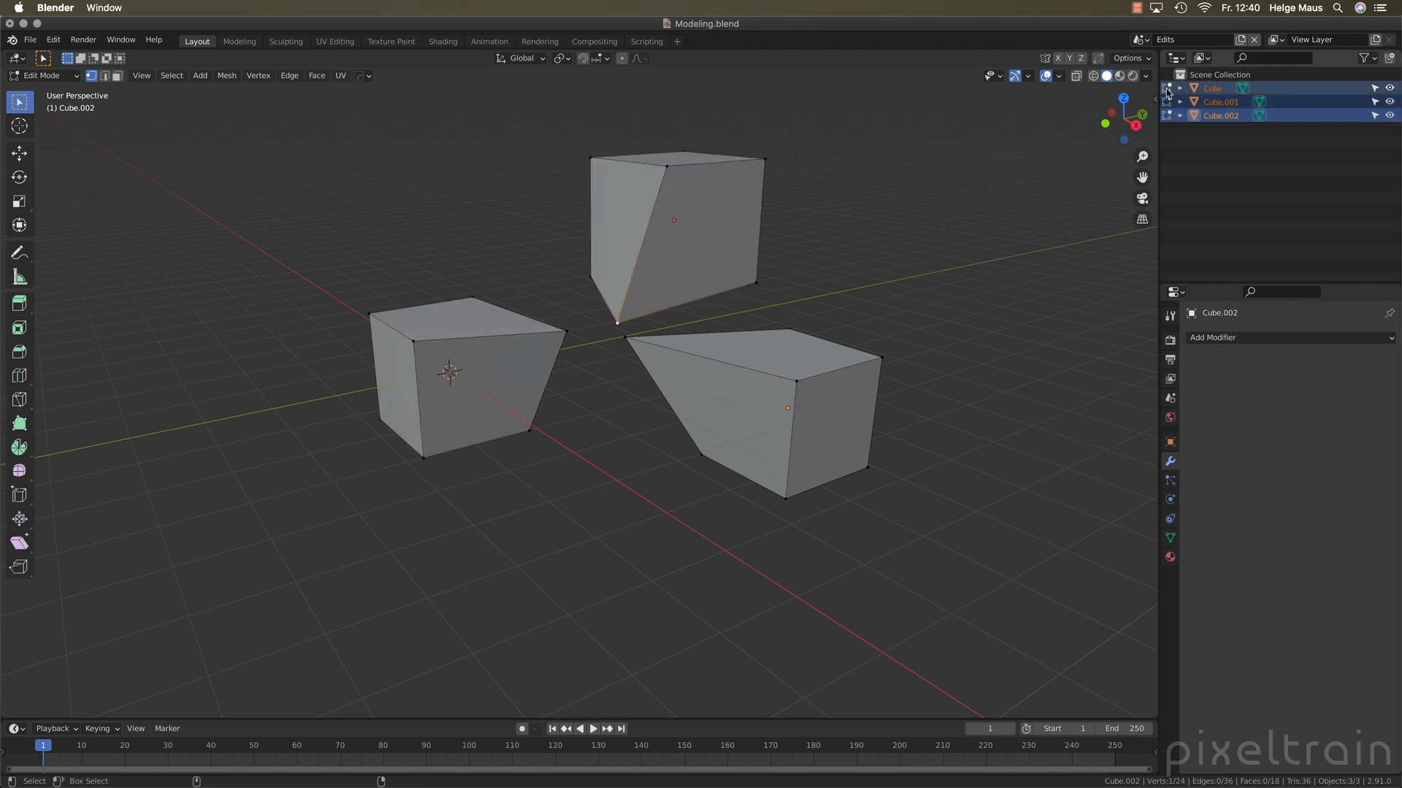
ctrl+click(1166, 88)
ctrl+click(1167, 102)
click(1166, 115)
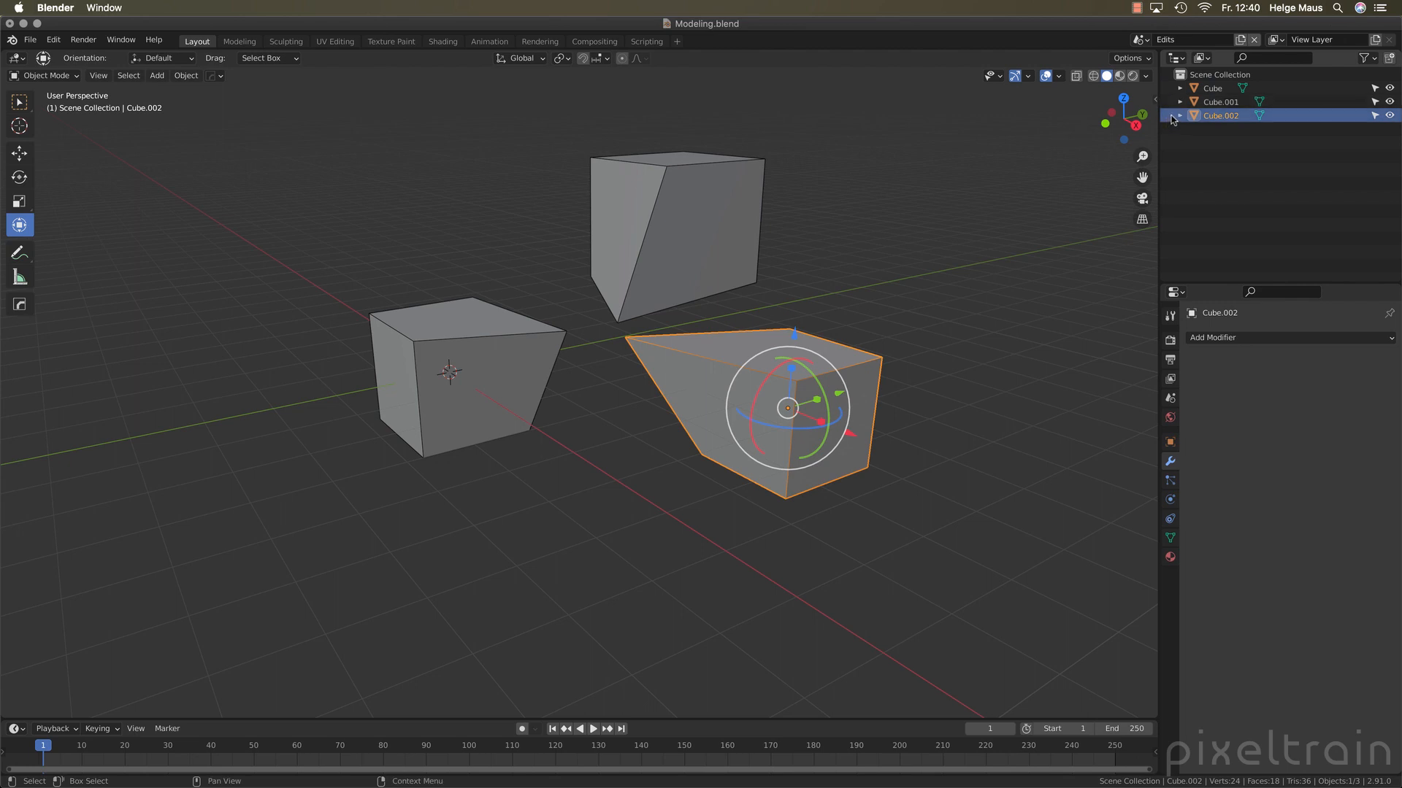
click(917, 253)
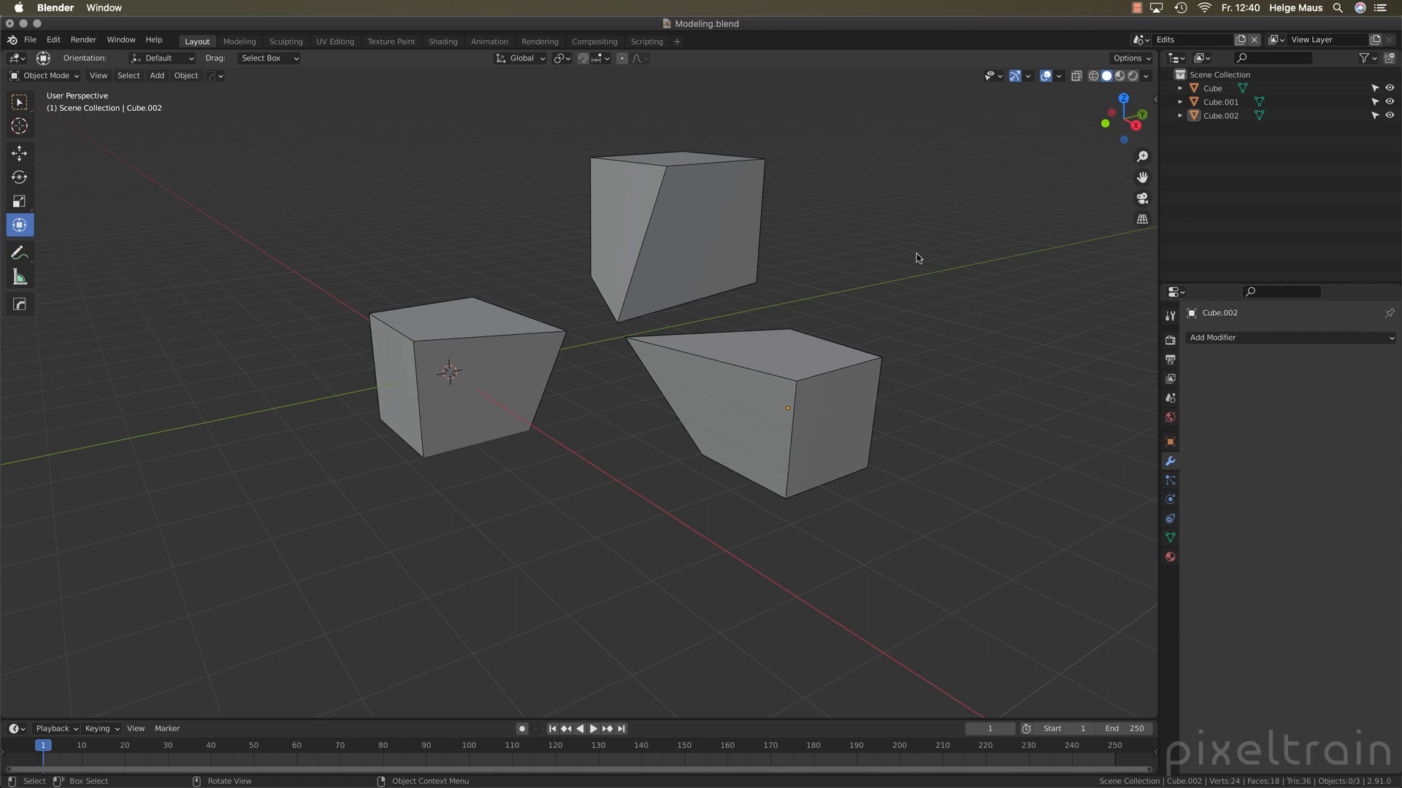
Put Cube.001 into Texture Paint mode and switch the painted object back and forth among the three cubes, ending on Cube
click(688, 221)
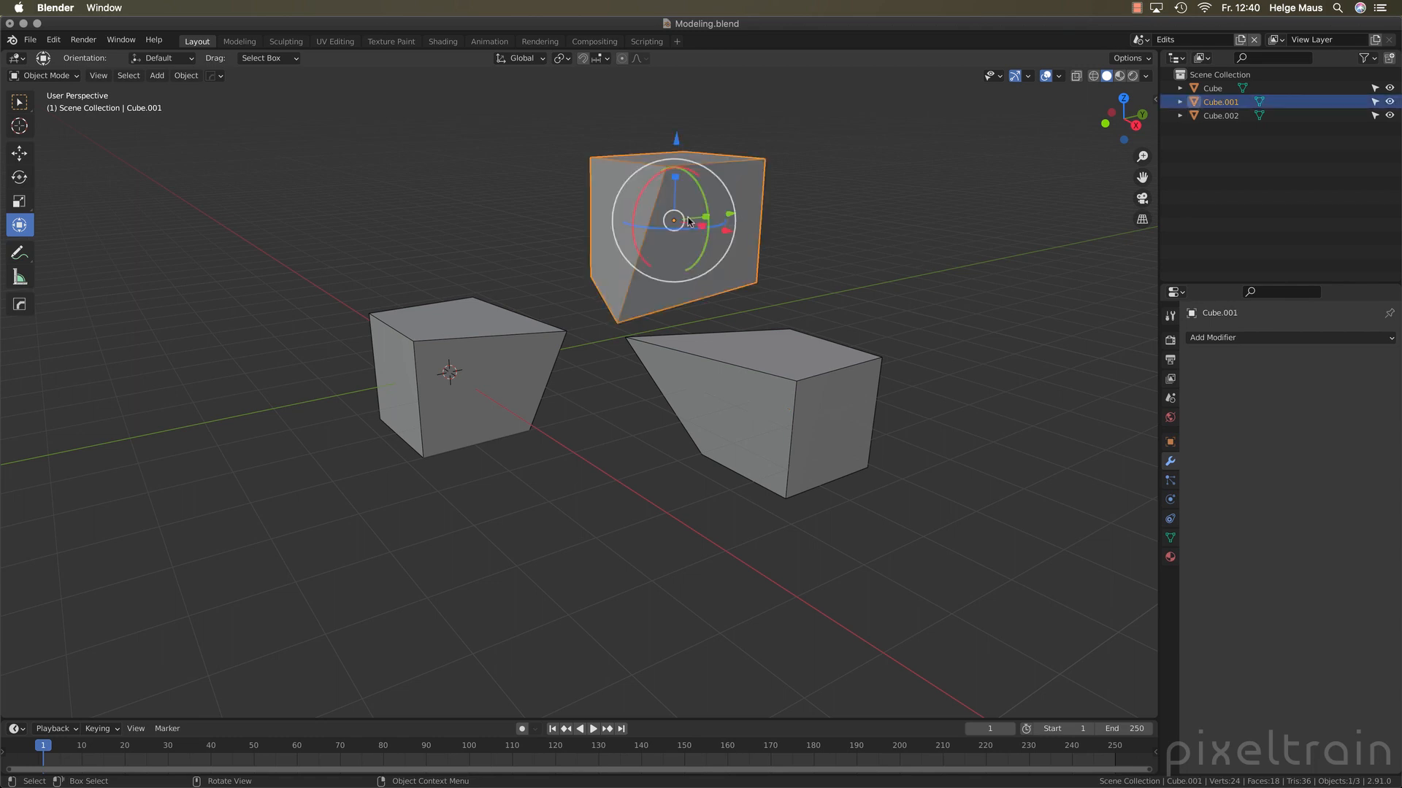
key(ctrl+Tab)
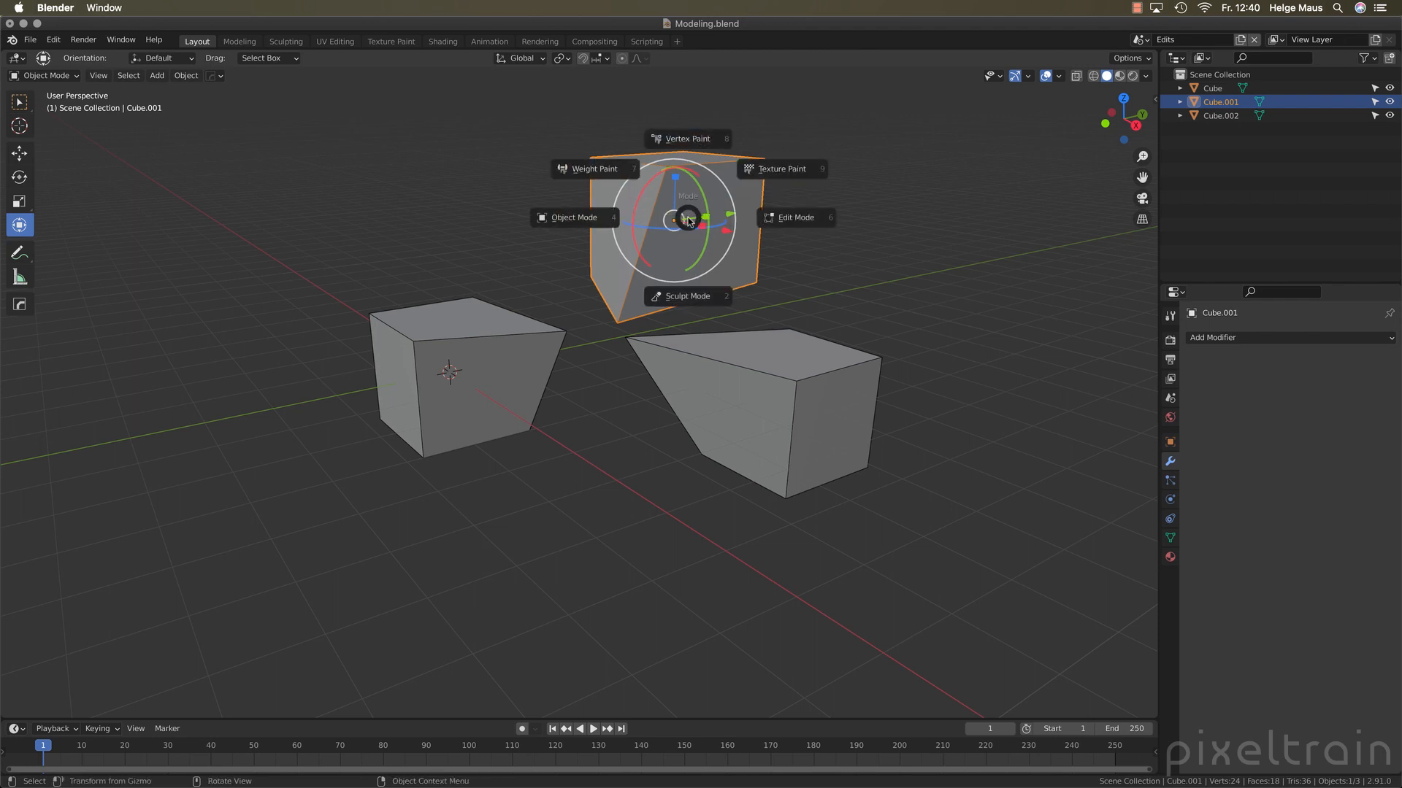
click(752, 169)
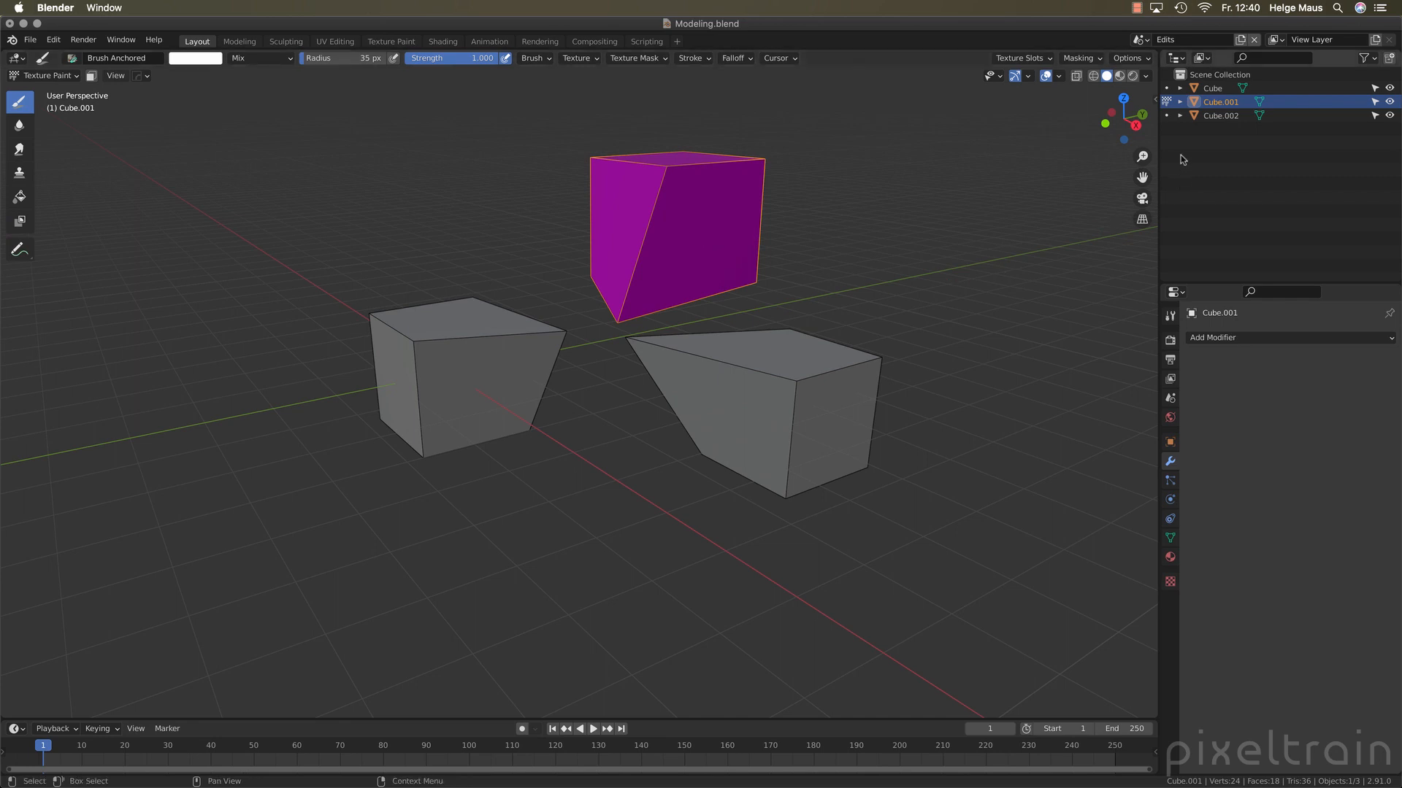
click(1166, 89)
click(1166, 102)
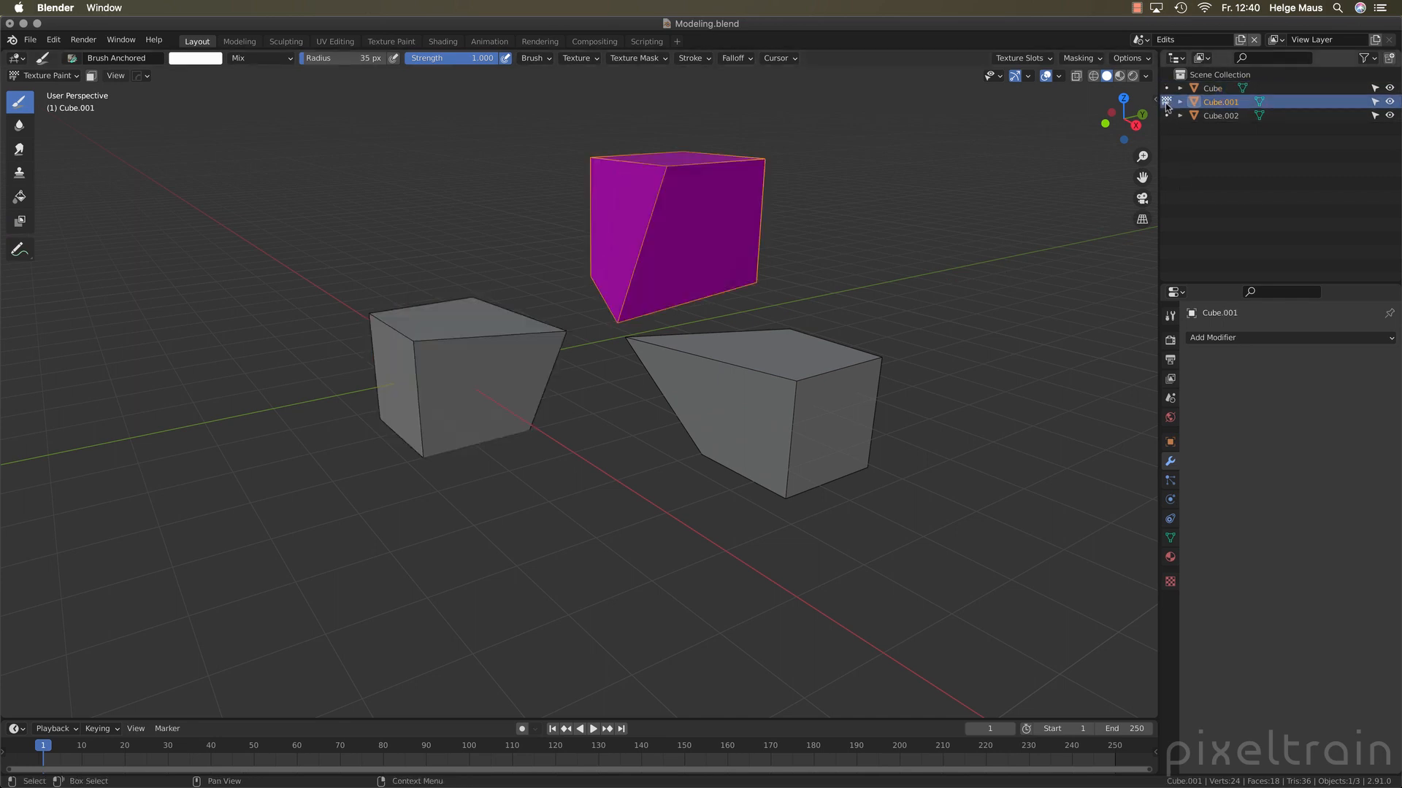
click(1167, 115)
click(1166, 102)
click(1166, 88)
click(1167, 102)
click(1166, 88)
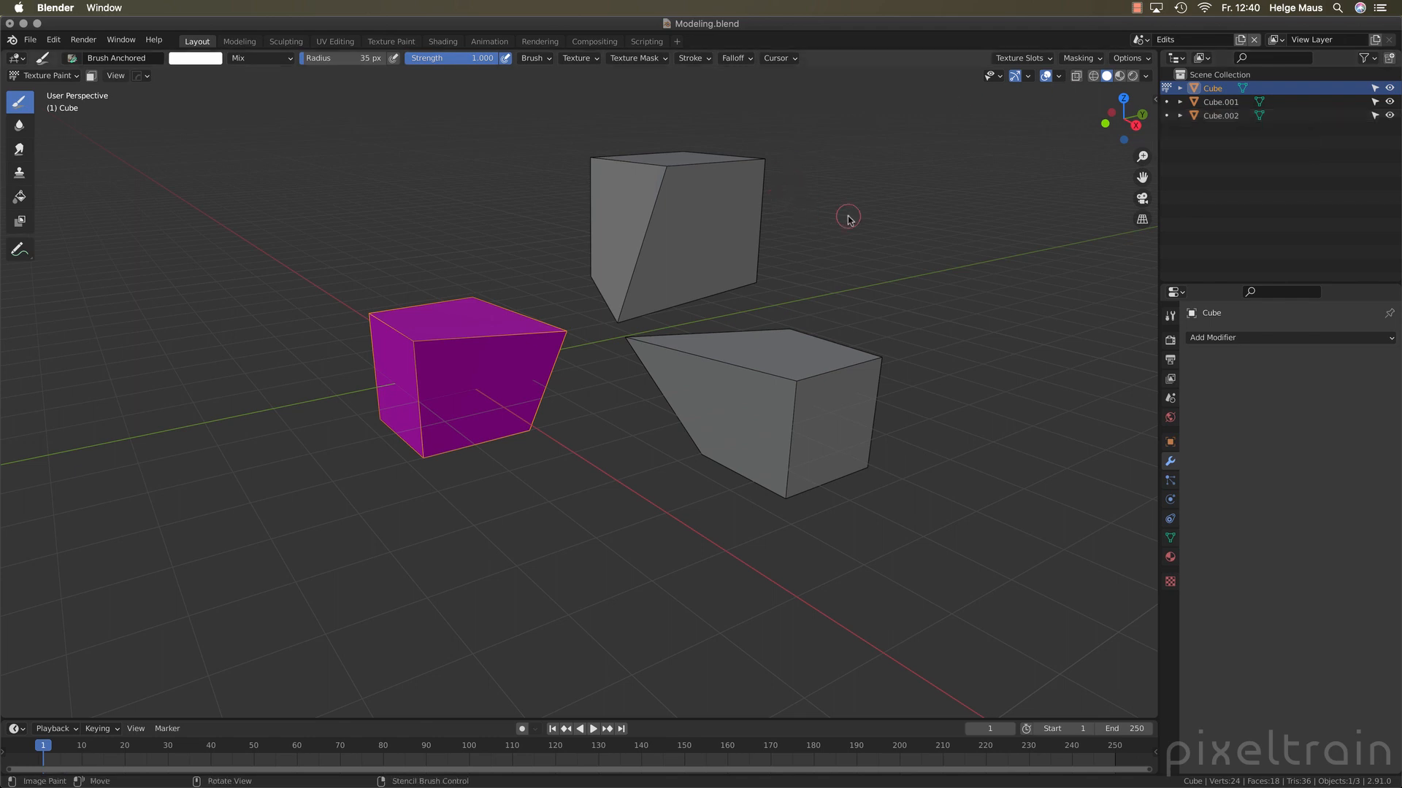
Change Cube to Sculpt Mode, switch the sculpted object among the three cubes ending on Cube.002, and return to Object Mode
key(ctrl+Tab)
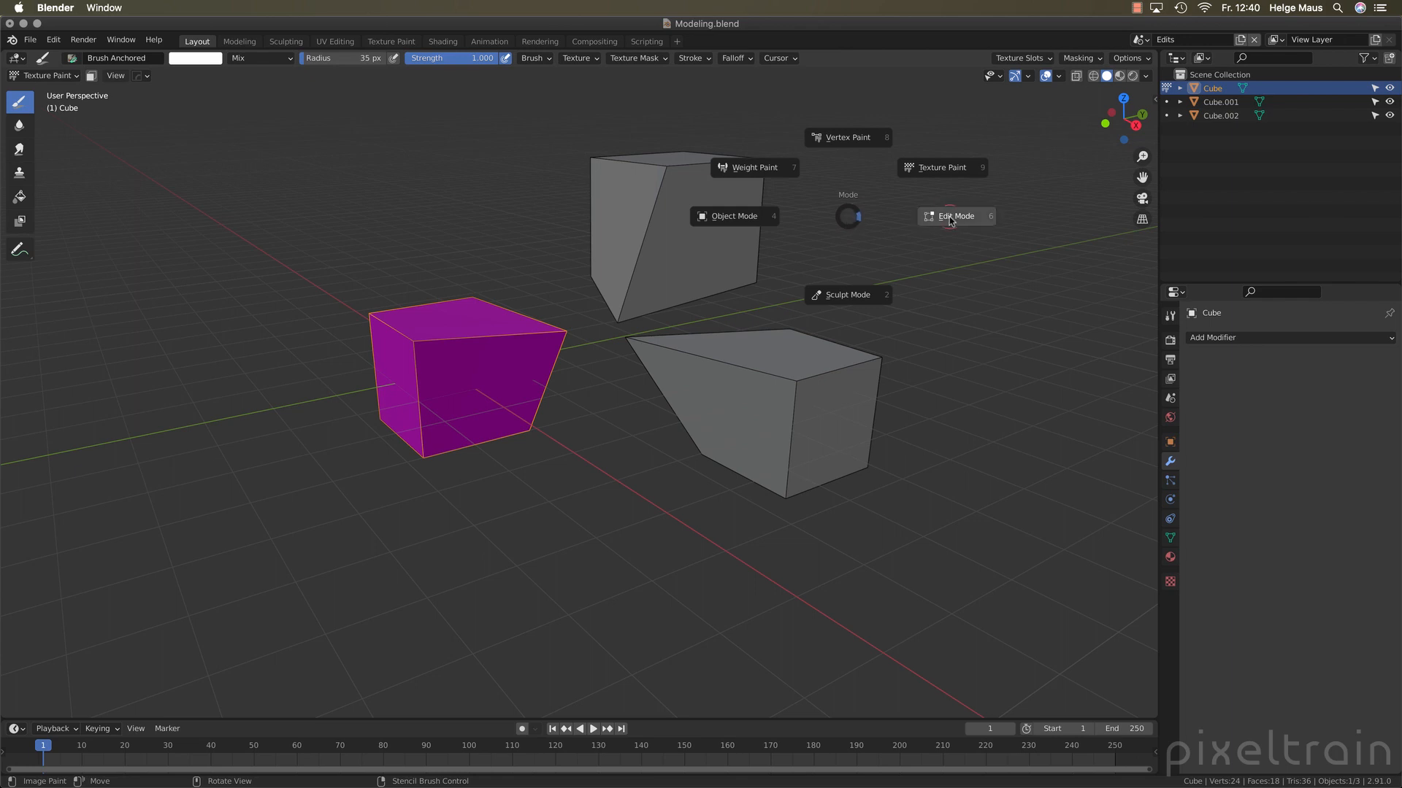
click(849, 294)
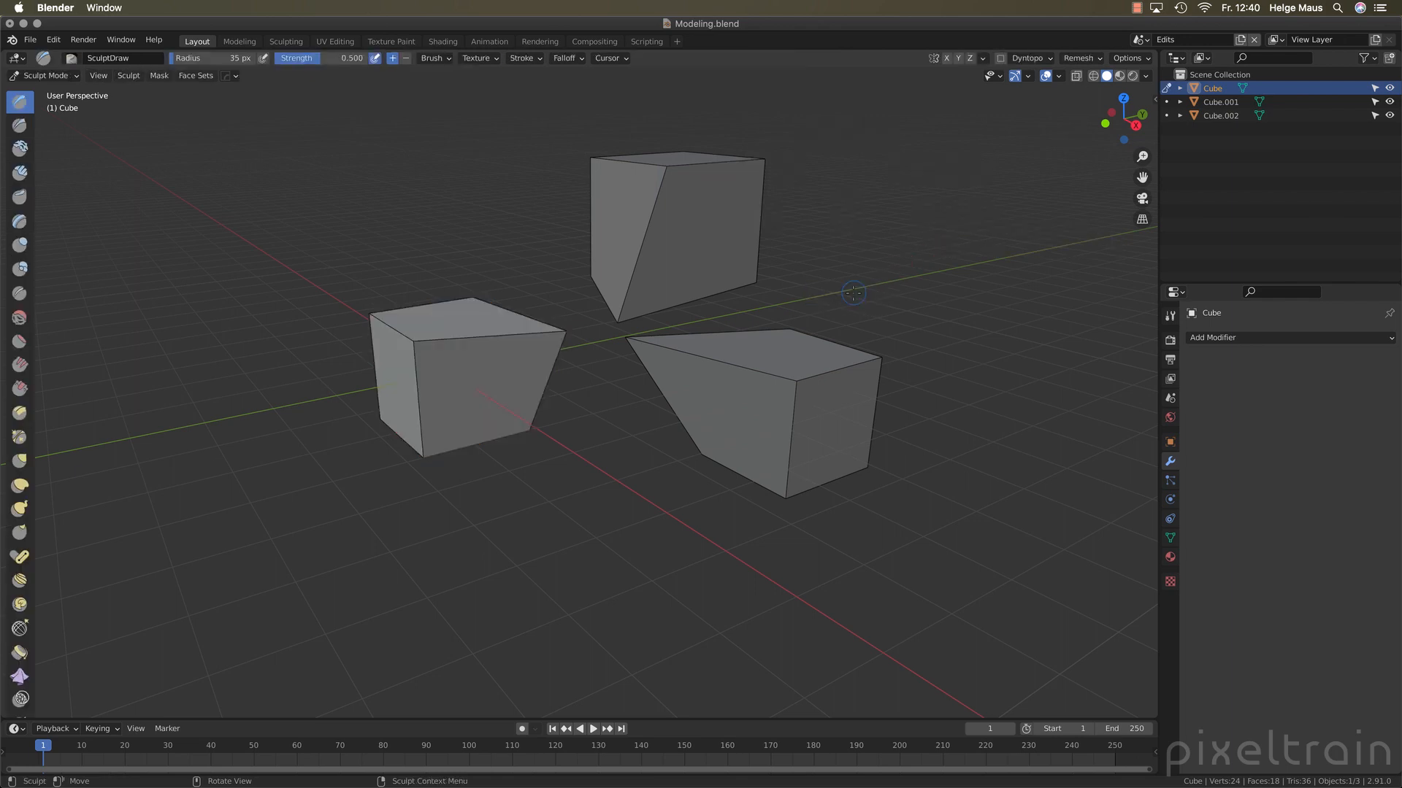
click(1167, 102)
click(1166, 116)
click(1167, 102)
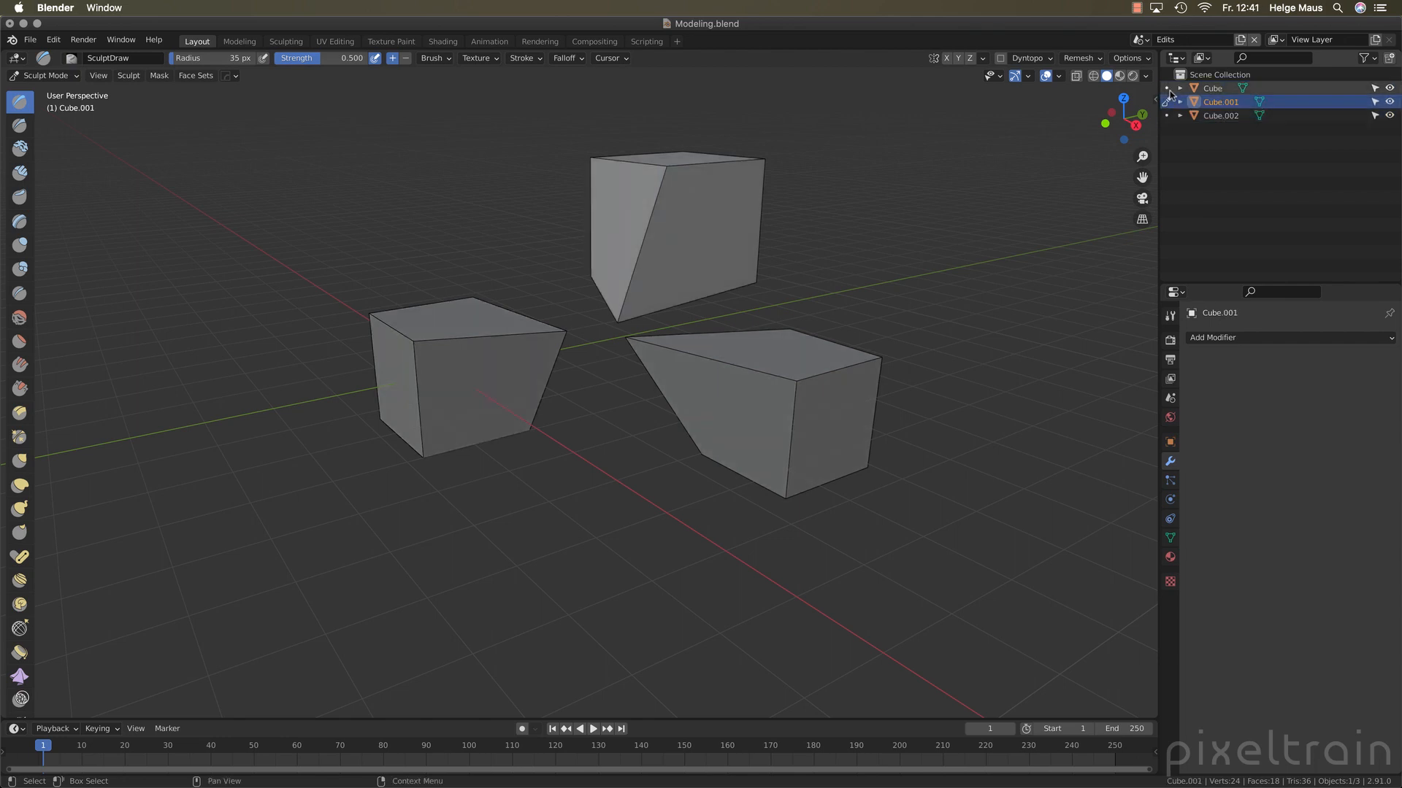
click(1167, 89)
click(1167, 102)
click(1166, 115)
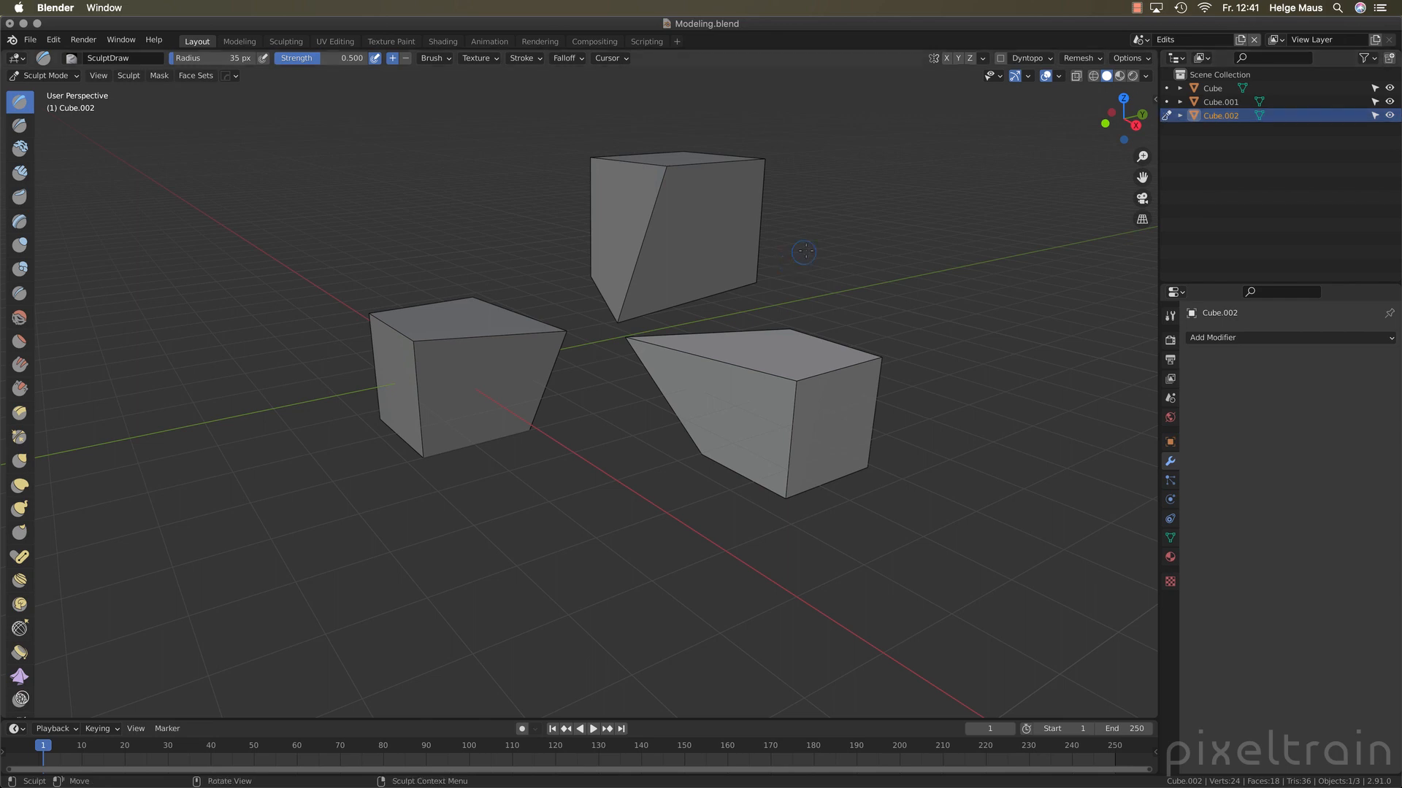
key(ctrl+Tab)
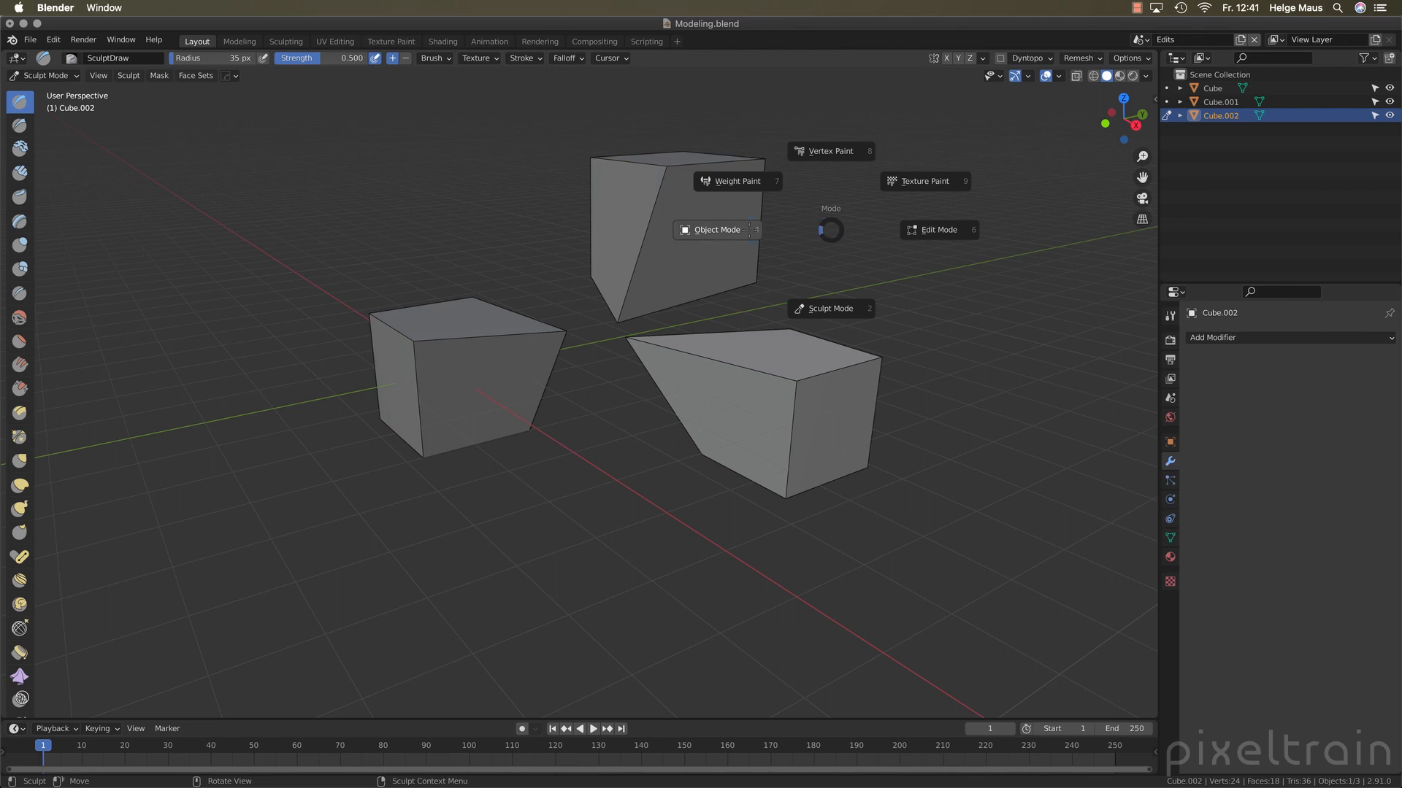
click(722, 235)
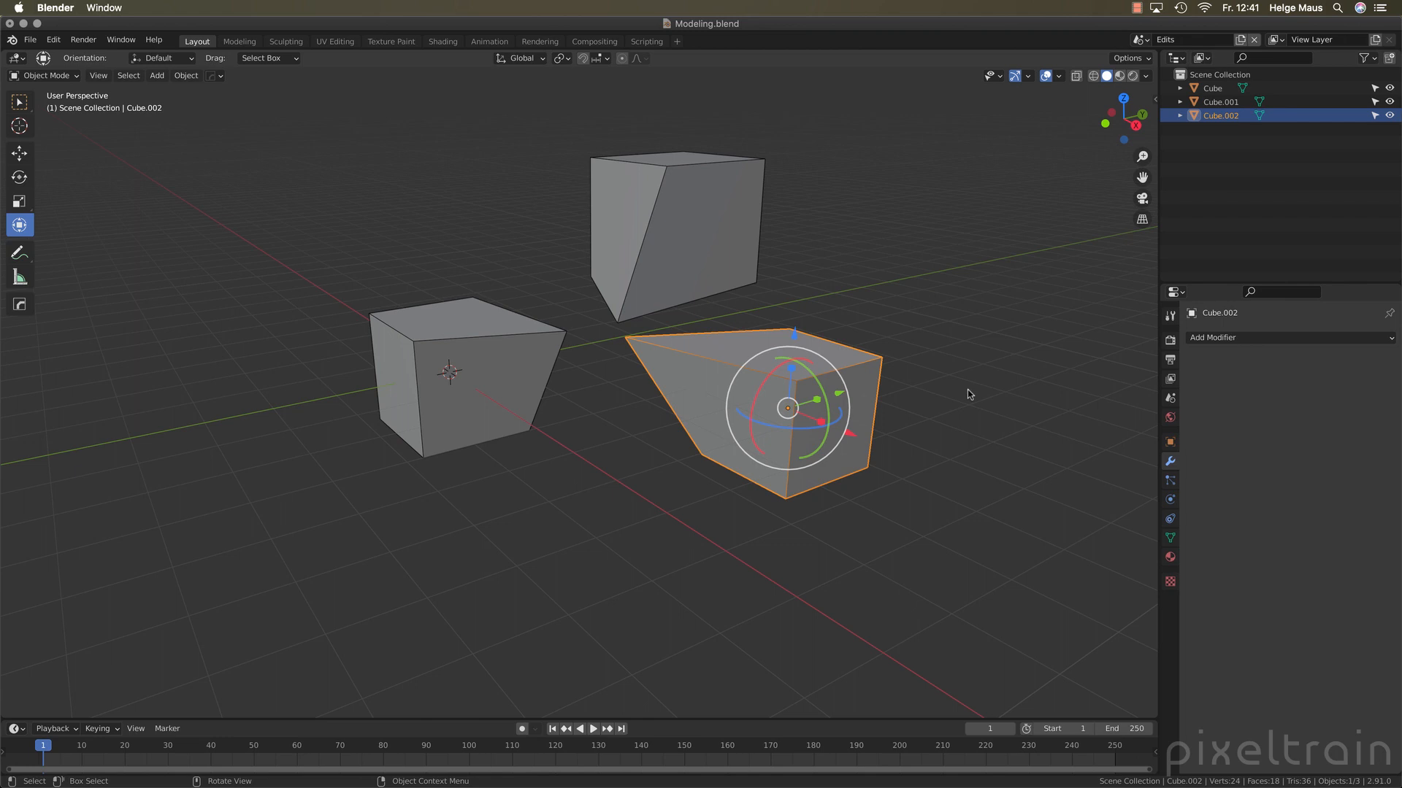
Switch to the SubD scene and bring the face of the monkey head into close view
click(1140, 40)
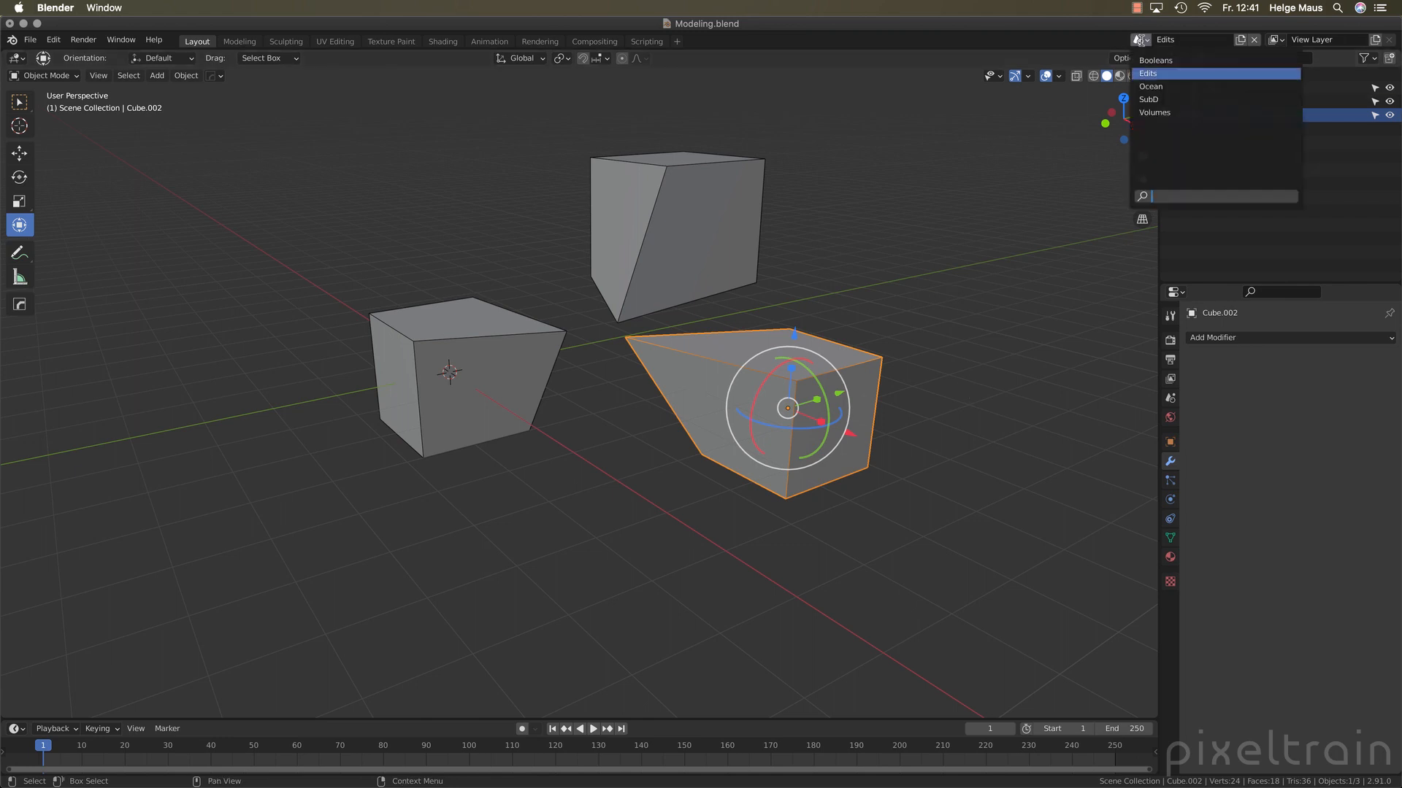
click(1151, 99)
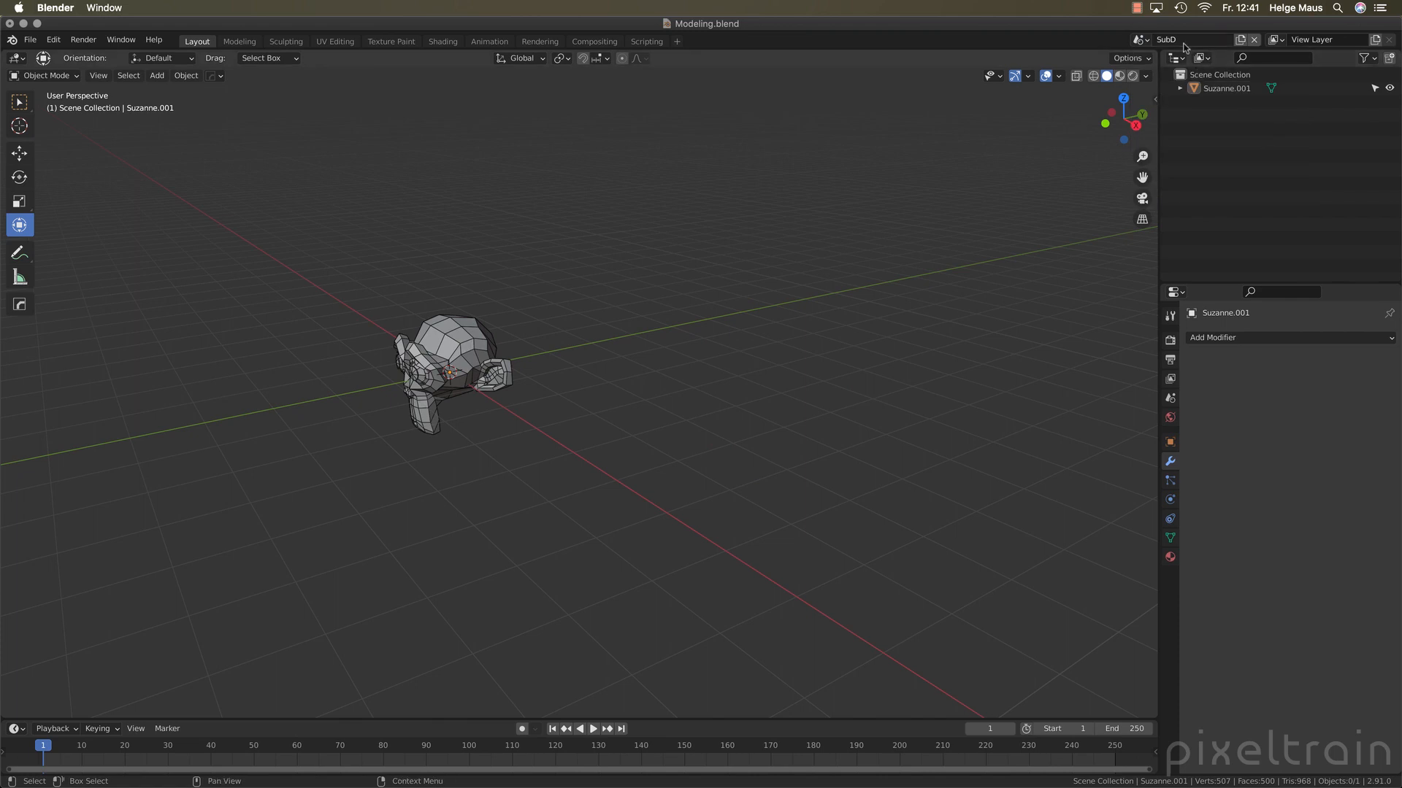
middle_drag(736, 407, 622, 494)
scroll(504, 350, up, 3)
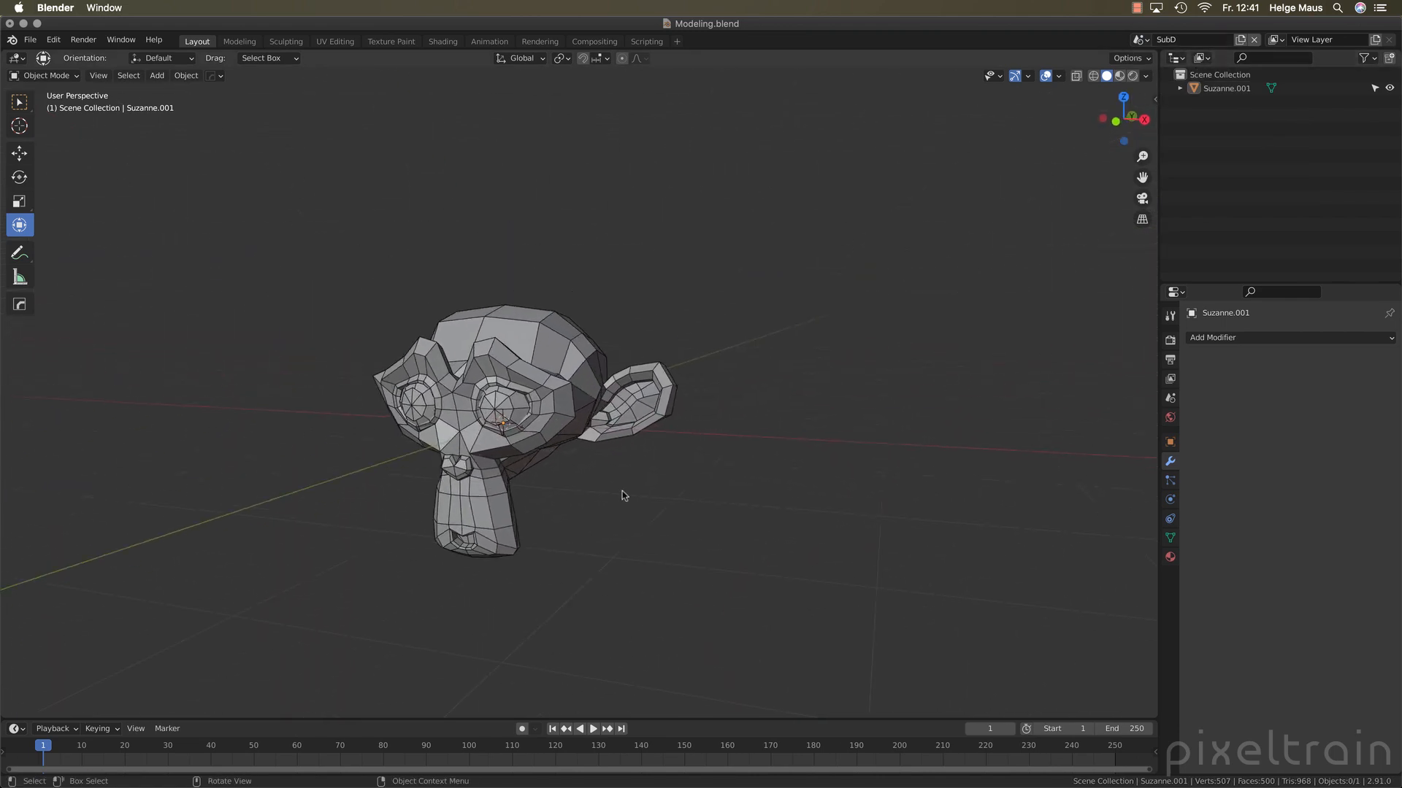
Add a Subdivision Surface modifier to the monkey head, then remove it and deselect the head
click(672, 389)
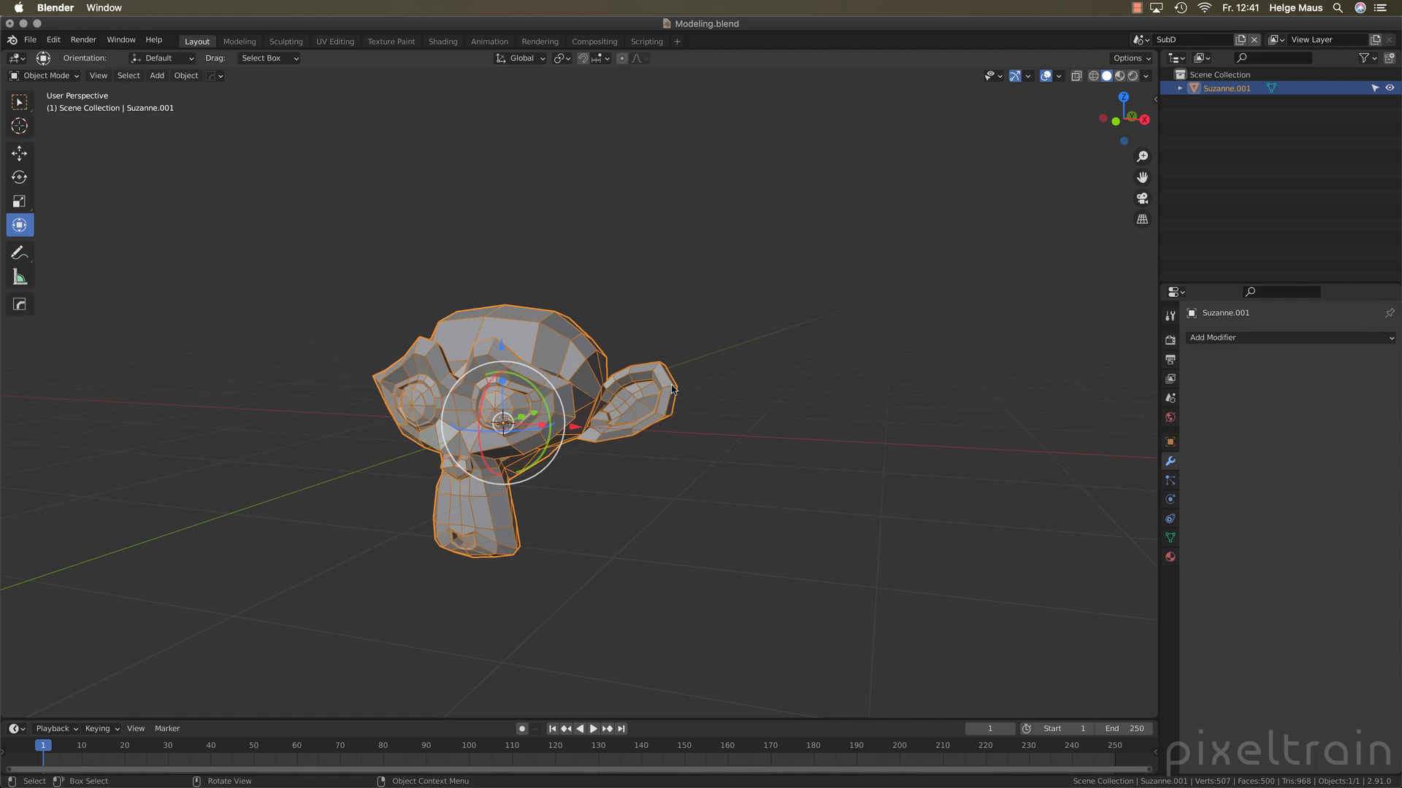
click(1294, 338)
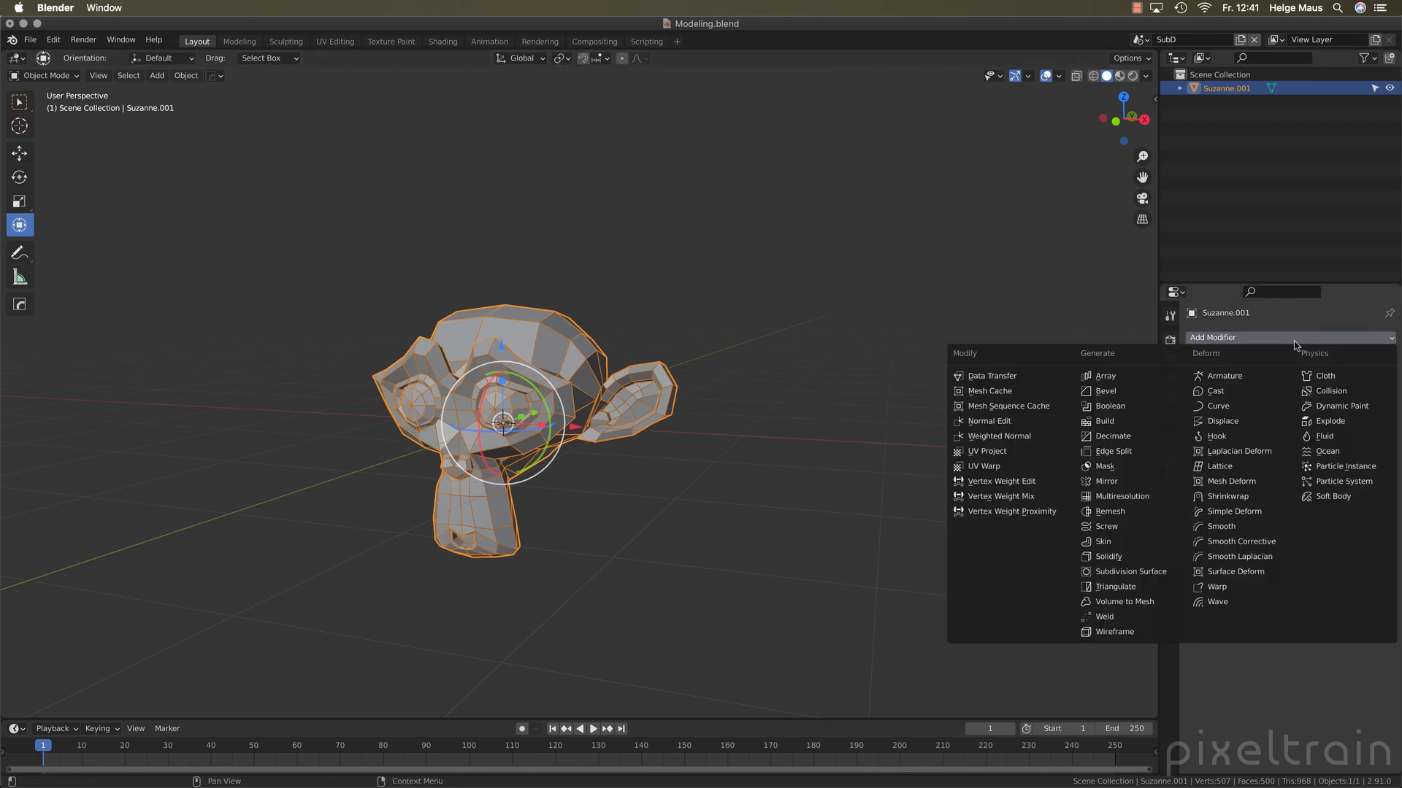
click(1139, 574)
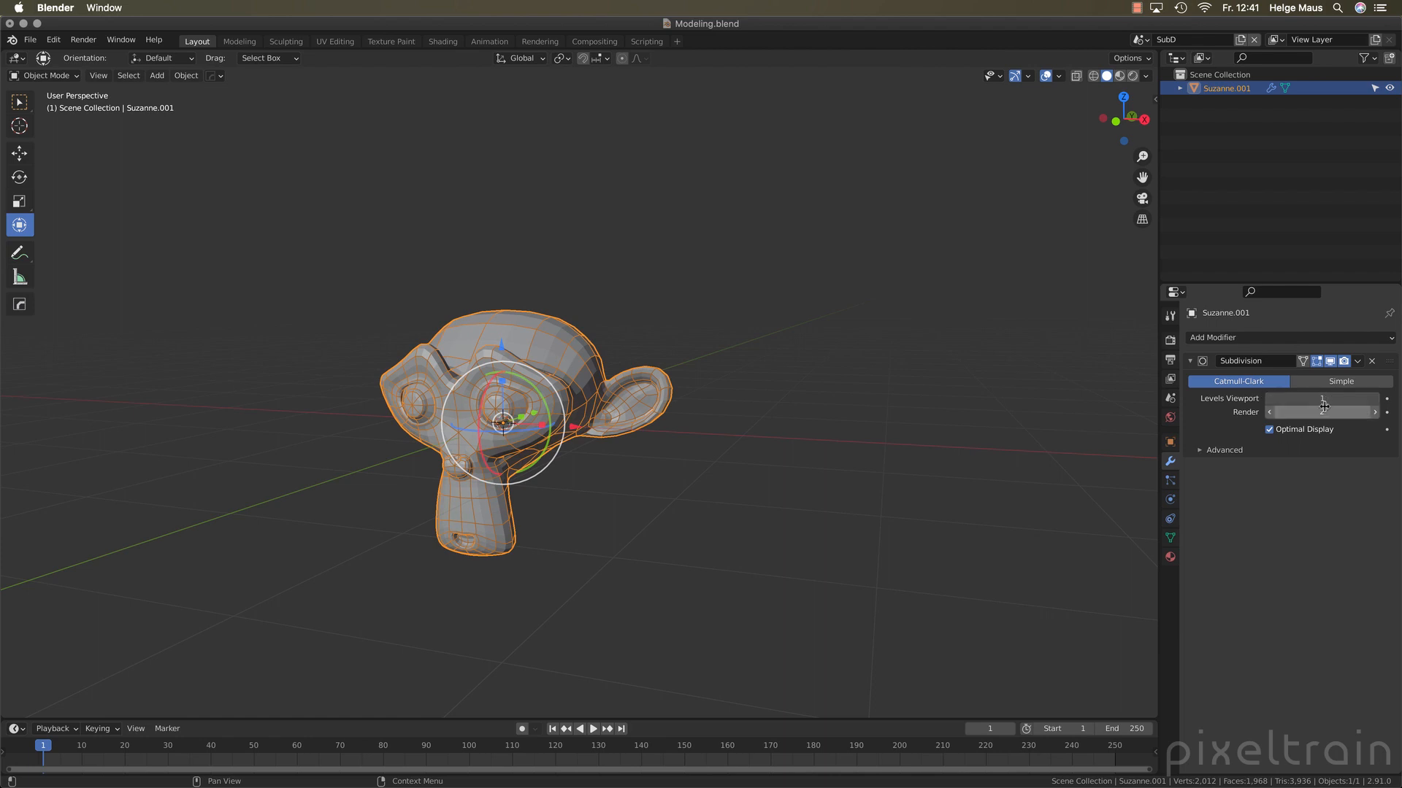
click(1371, 361)
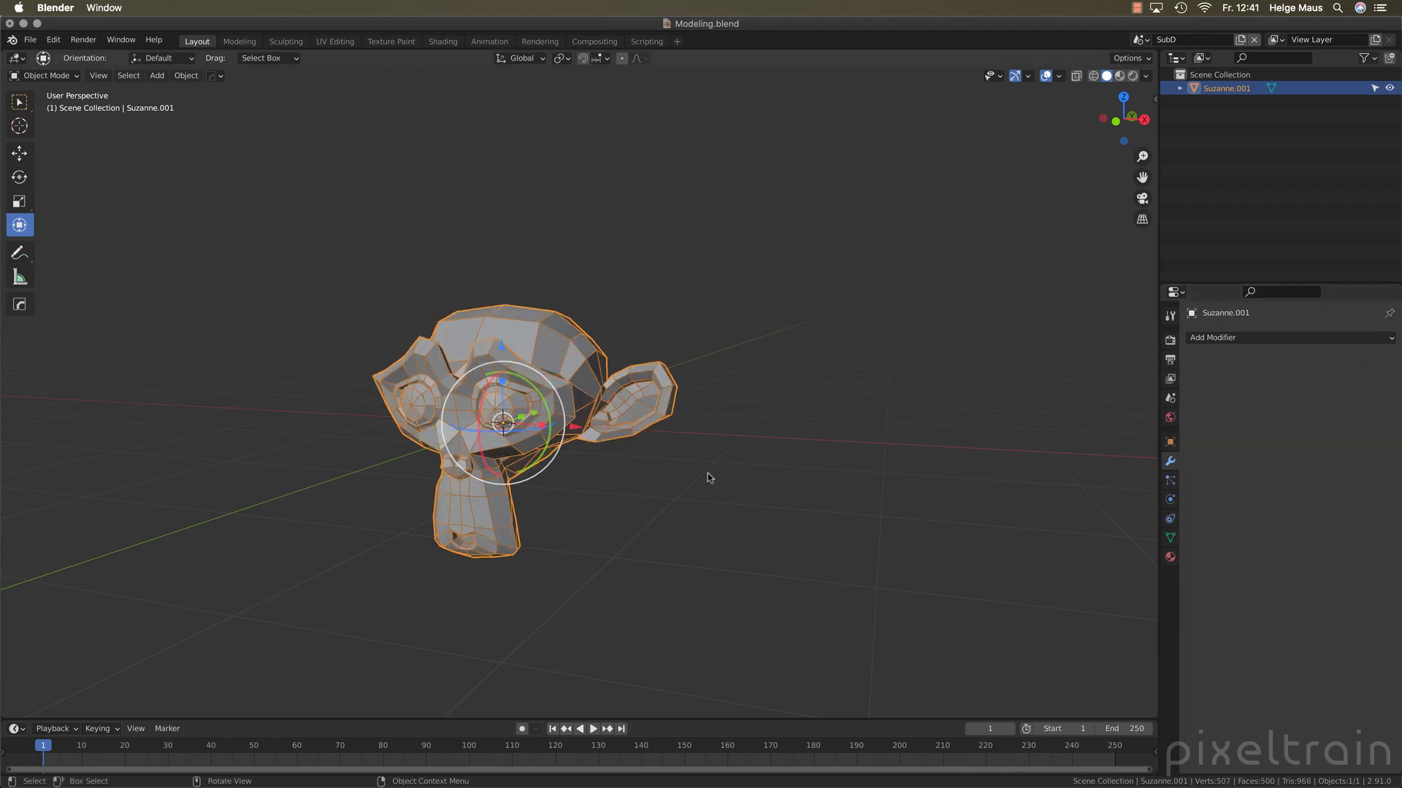
click(652, 494)
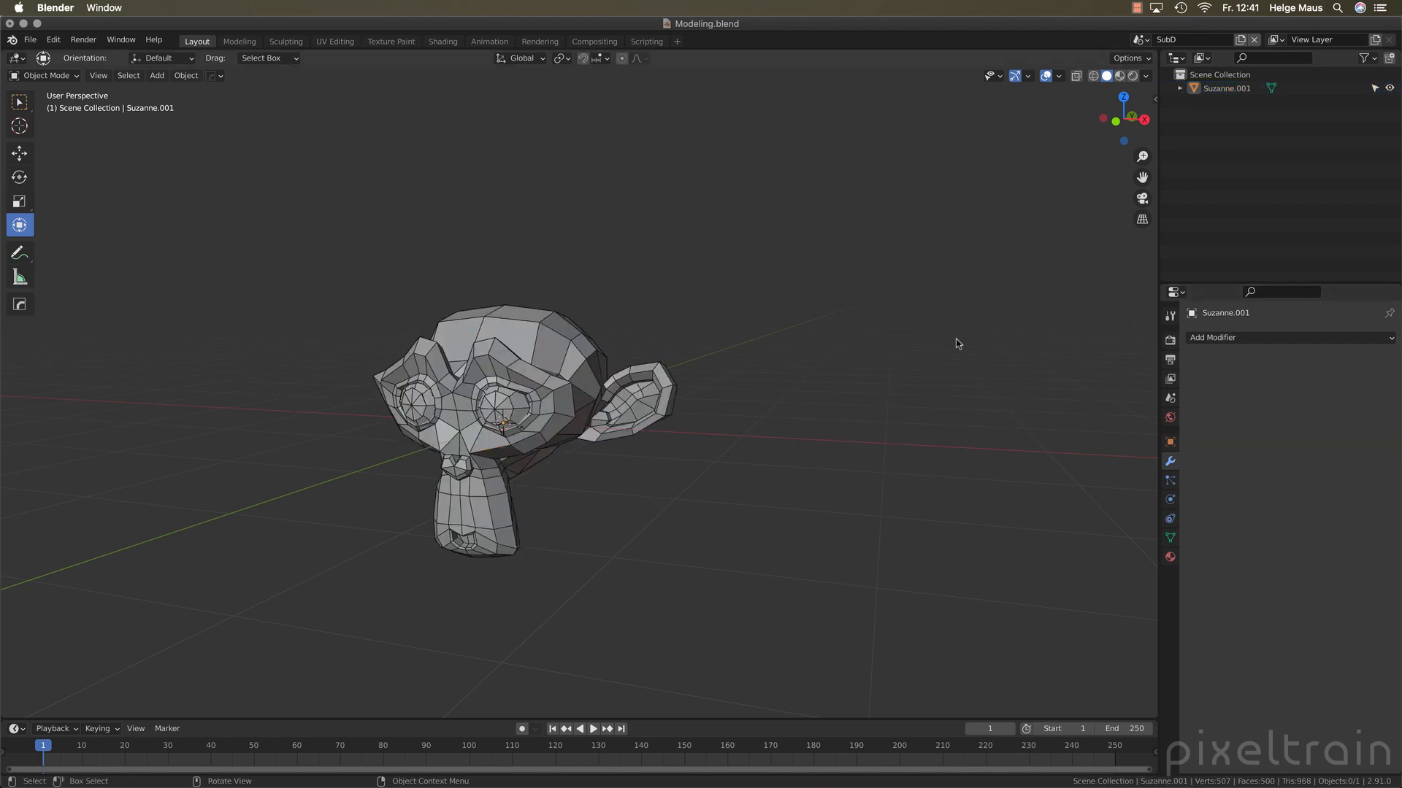
Give the monkey head a Subdivision Surface modifier with viewport level 3 and turn off Use Limit Surface in its advanced settings
click(521, 349)
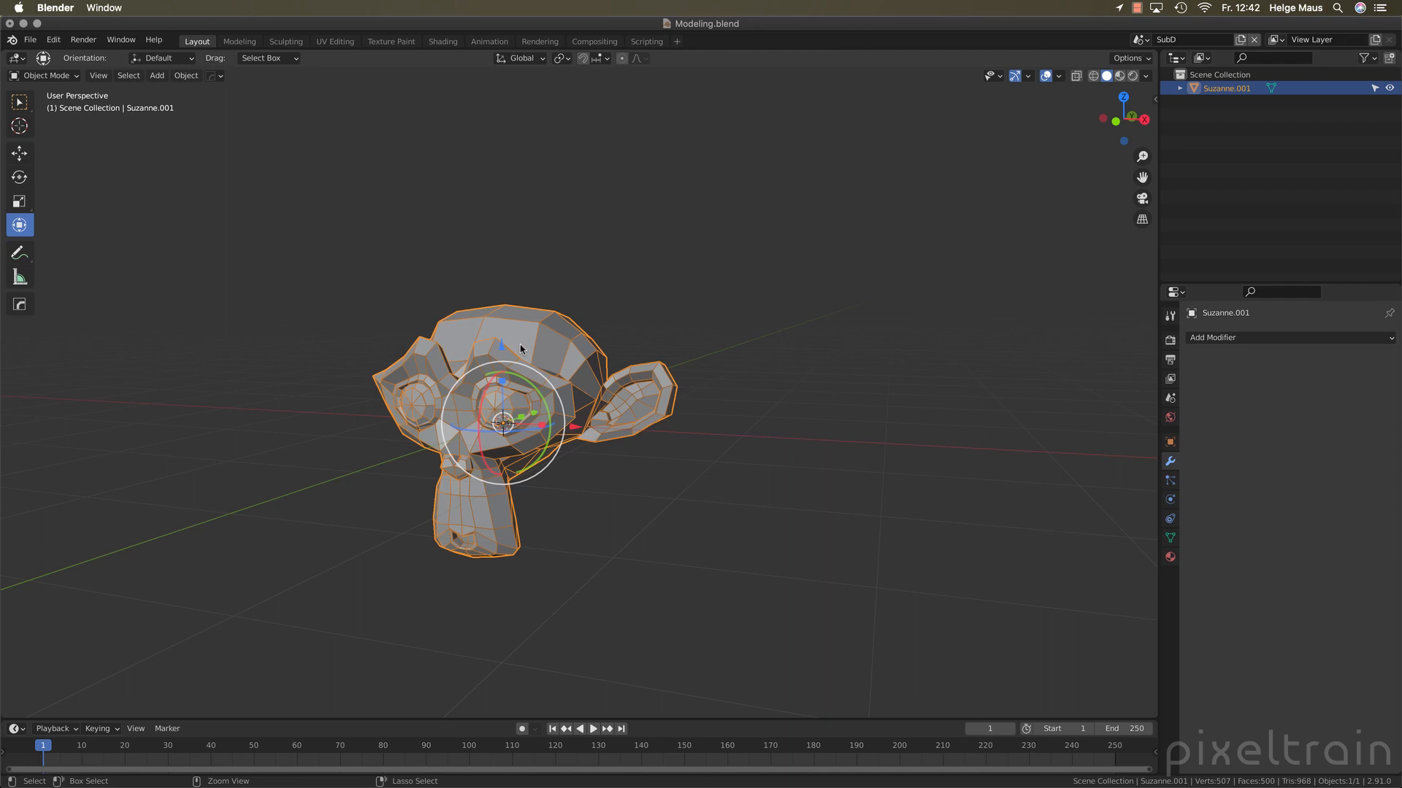
key(ctrl+3)
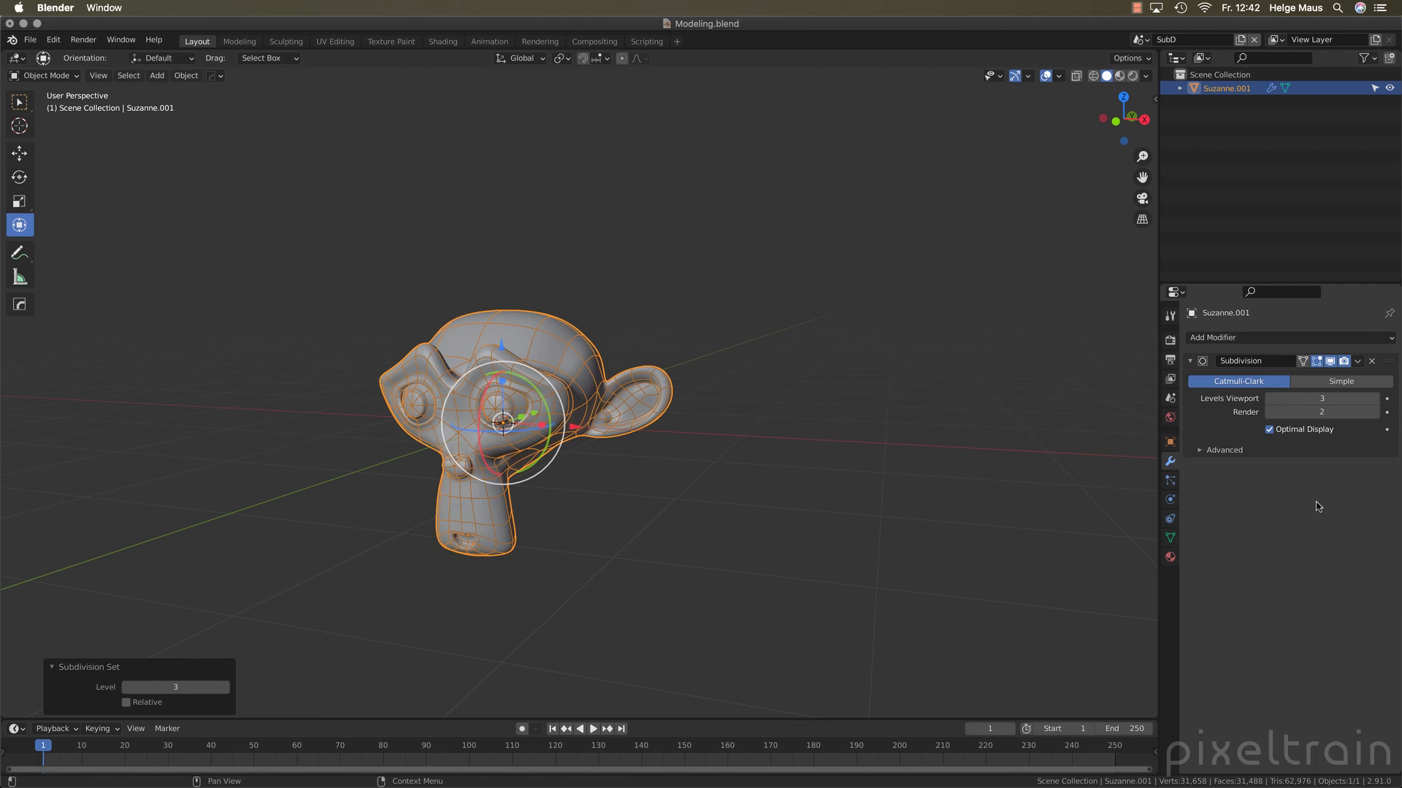
click(1201, 451)
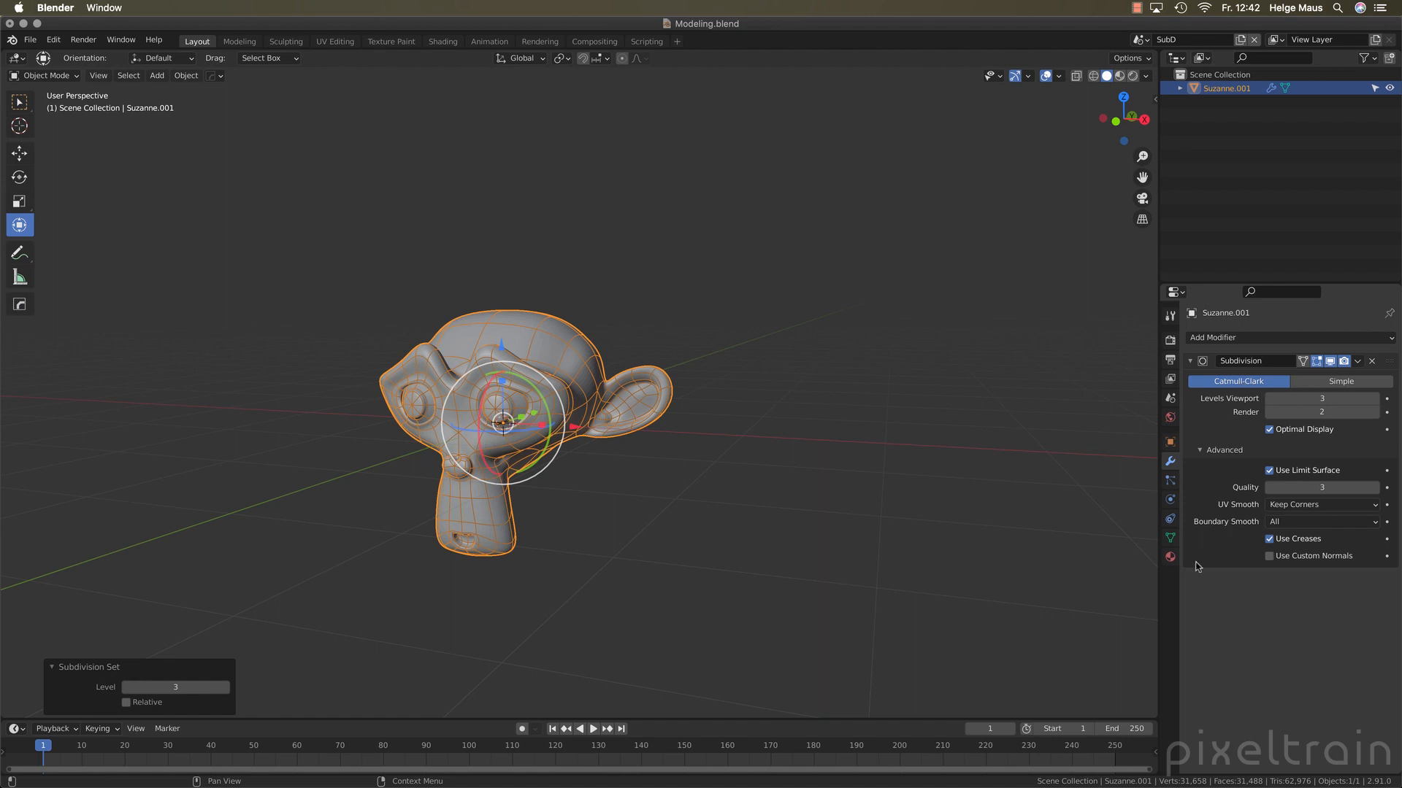
click(1270, 472)
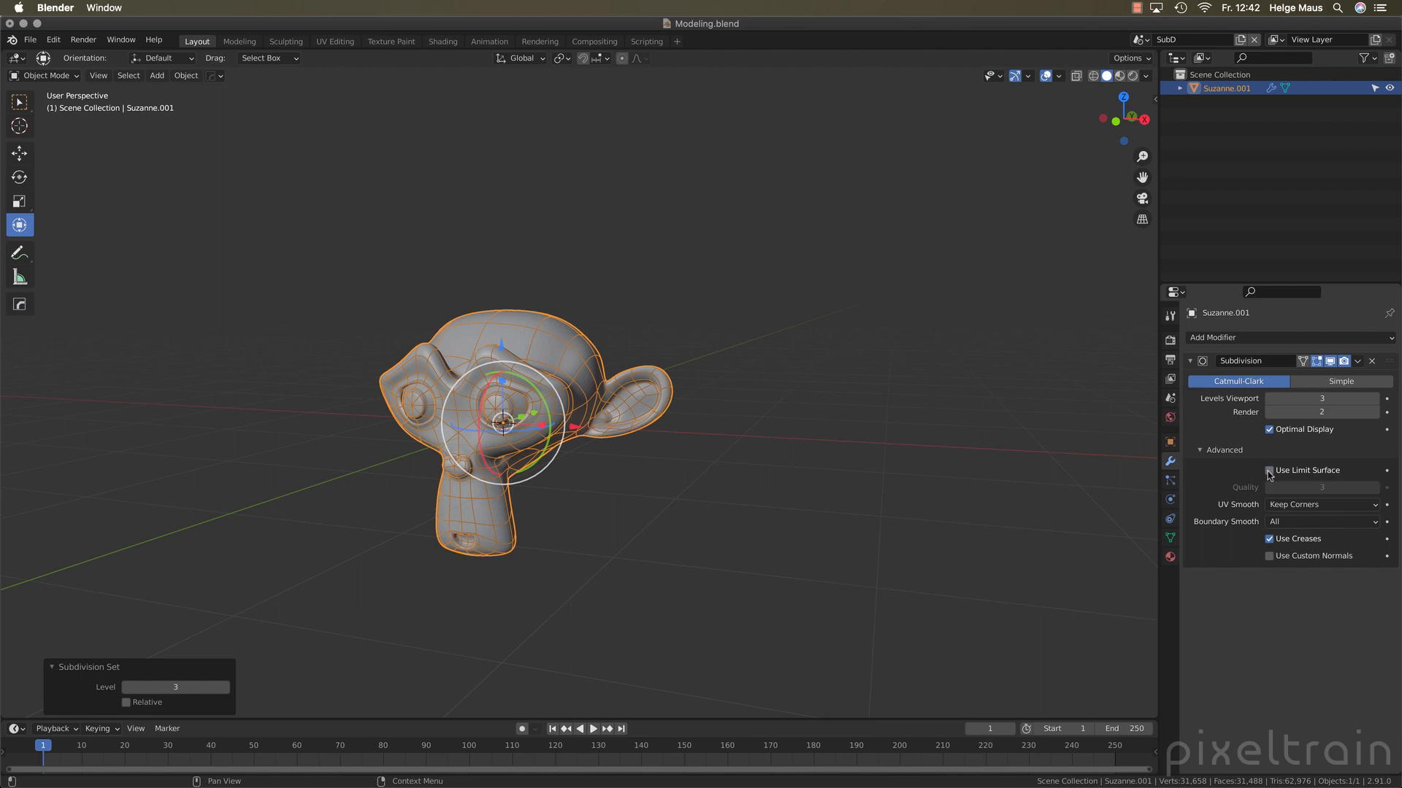
Review the modifier's UV Smooth and Boundary Smooth options, keep Boundary Smooth at All, and deselect the monkey head
click(1349, 505)
click(1314, 522)
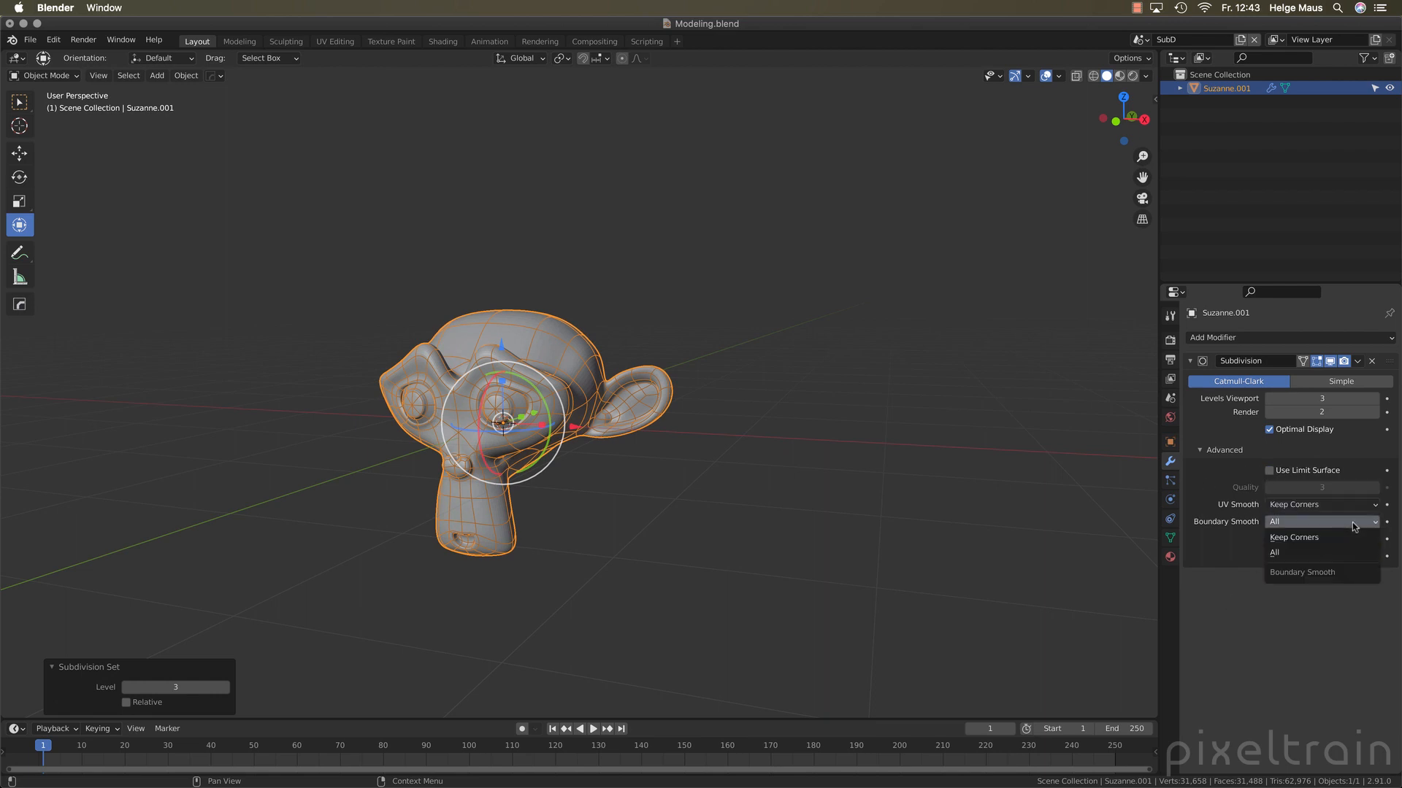
click(1318, 554)
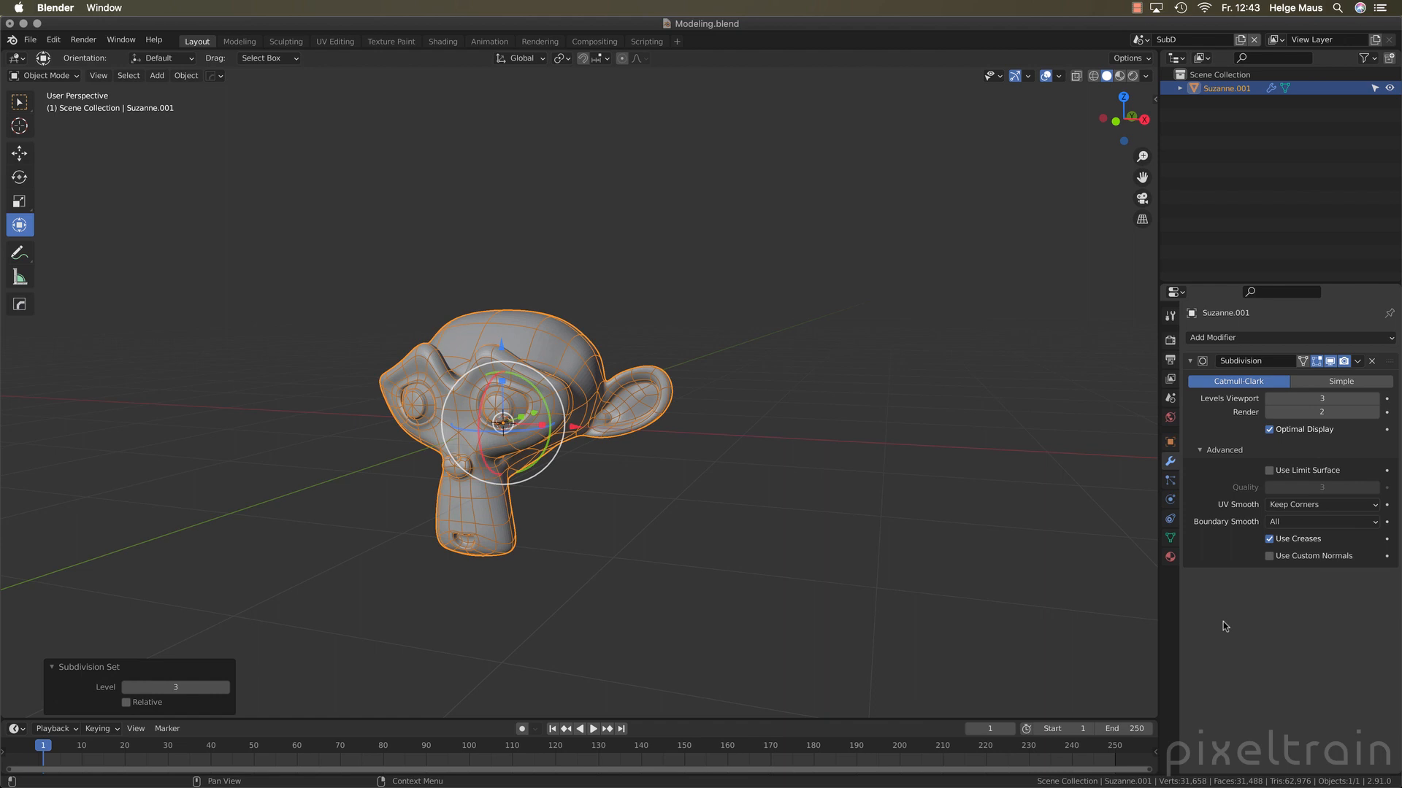
click(970, 234)
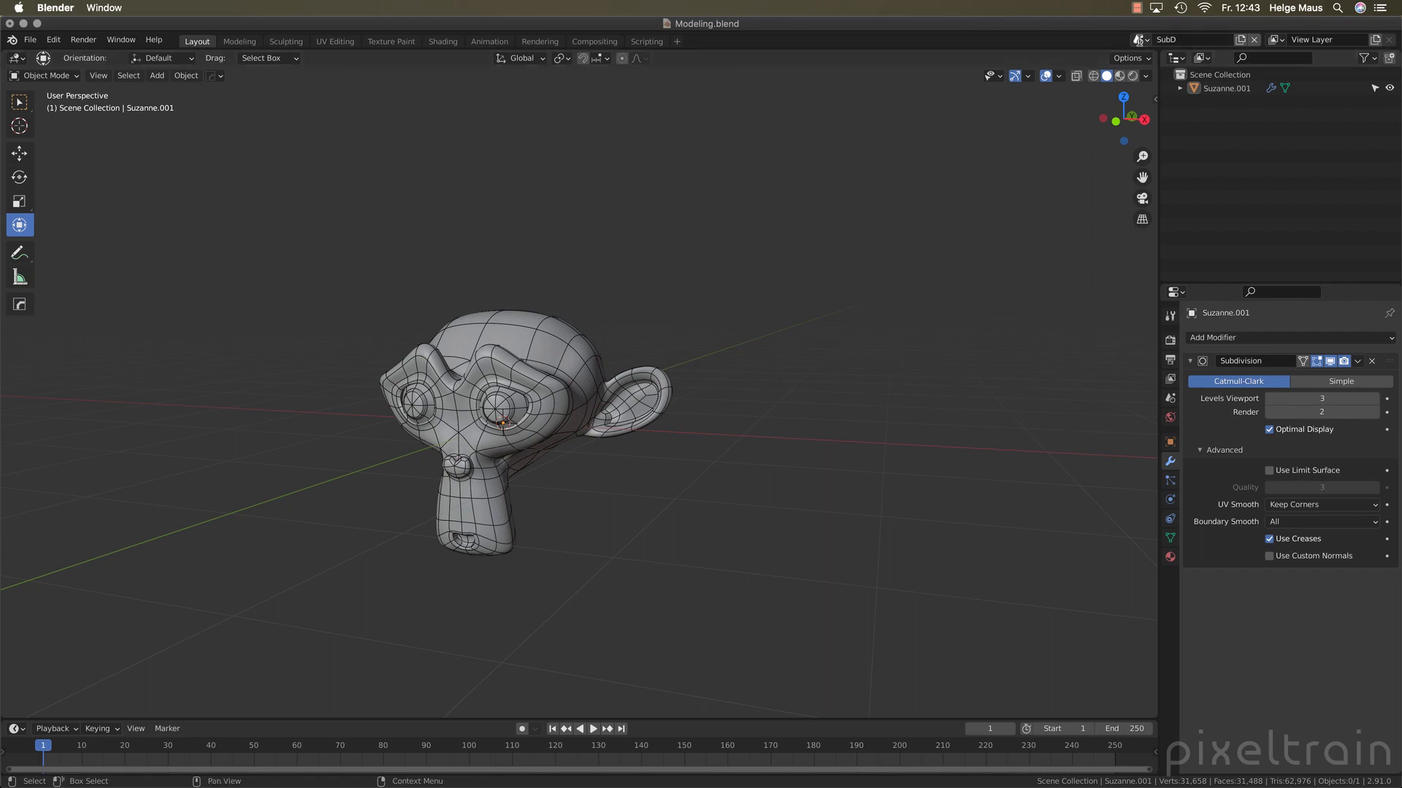
Switch to the Booleans scene and display the monkey head and icosphere in Material Preview shading with nothing selected
click(1138, 40)
click(1156, 59)
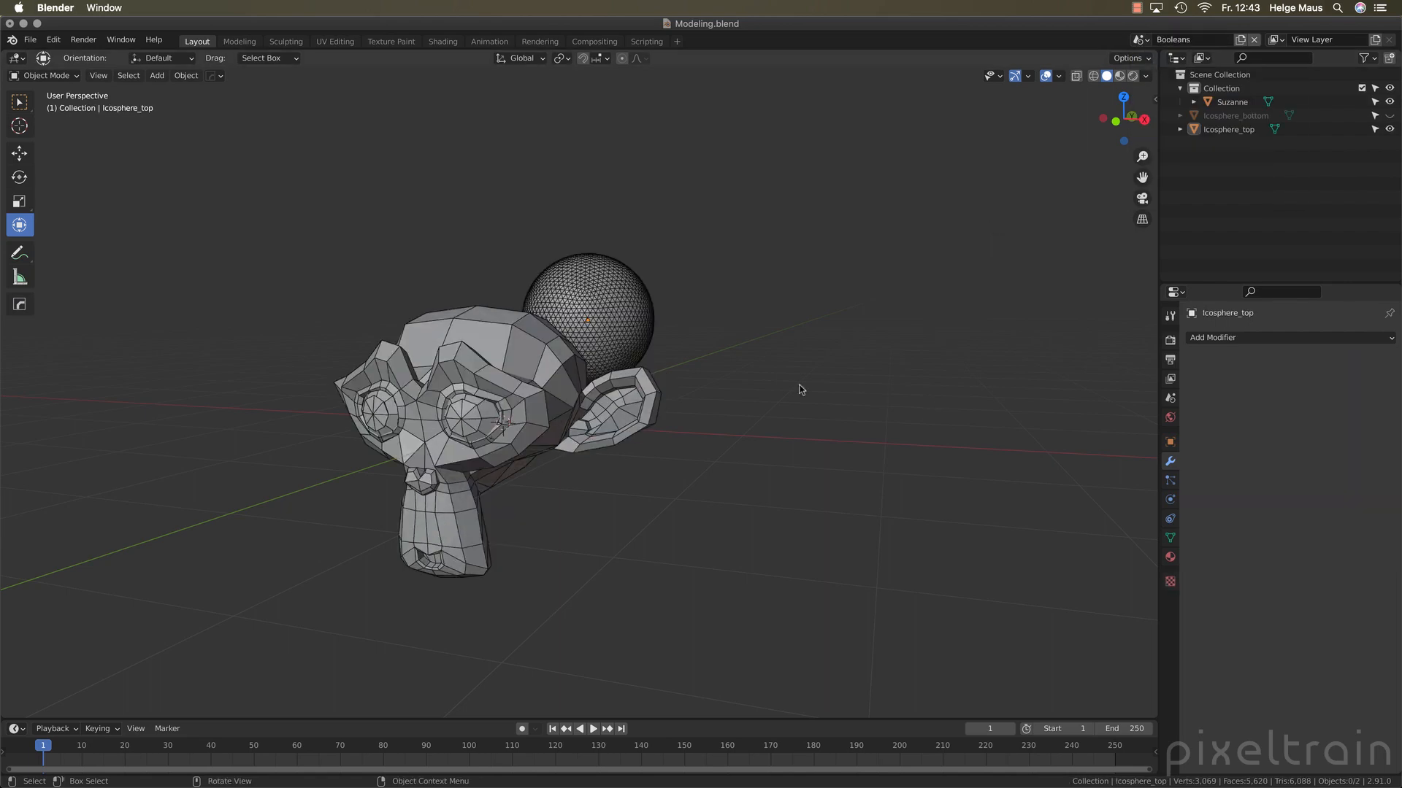
middle_drag(801, 388, 703, 385)
click(362, 383)
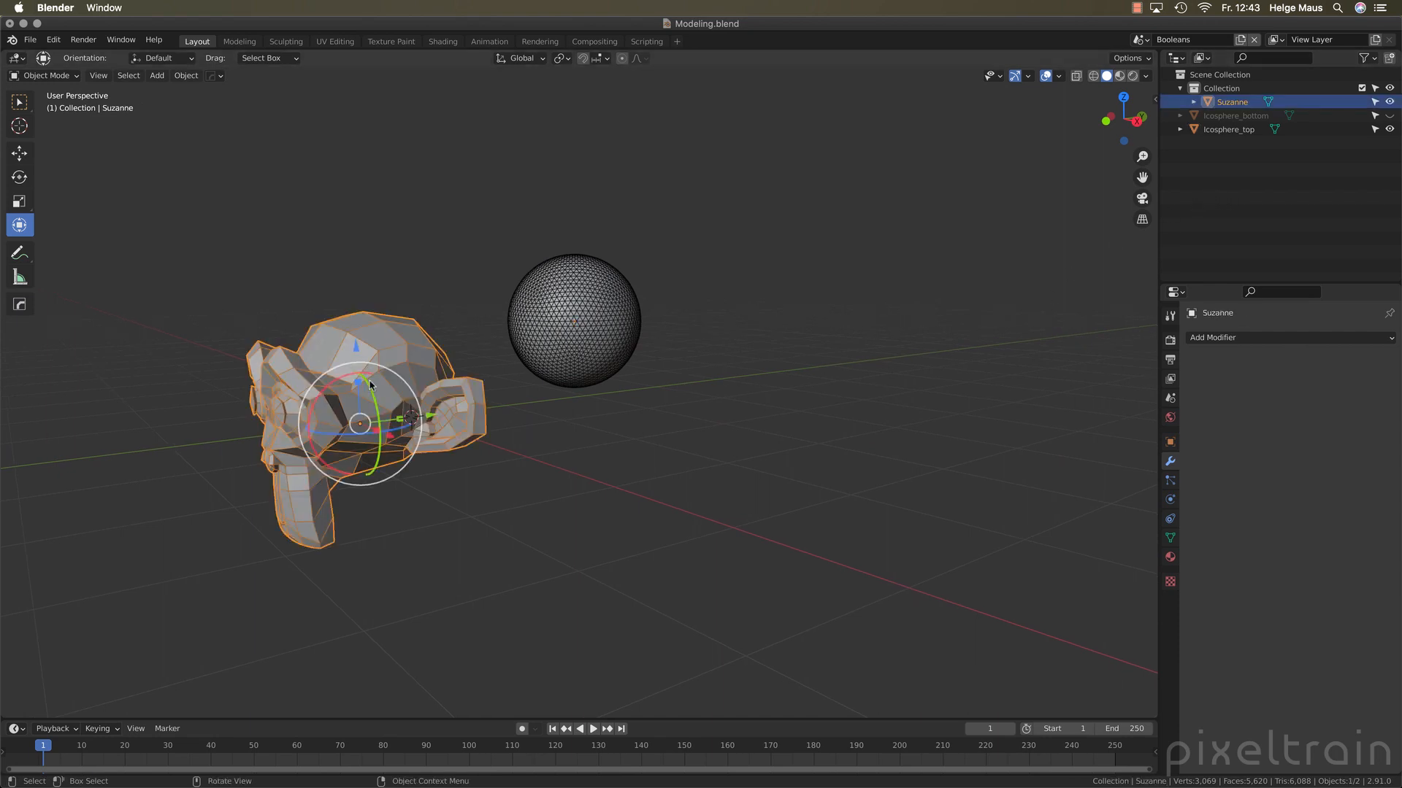
click(822, 394)
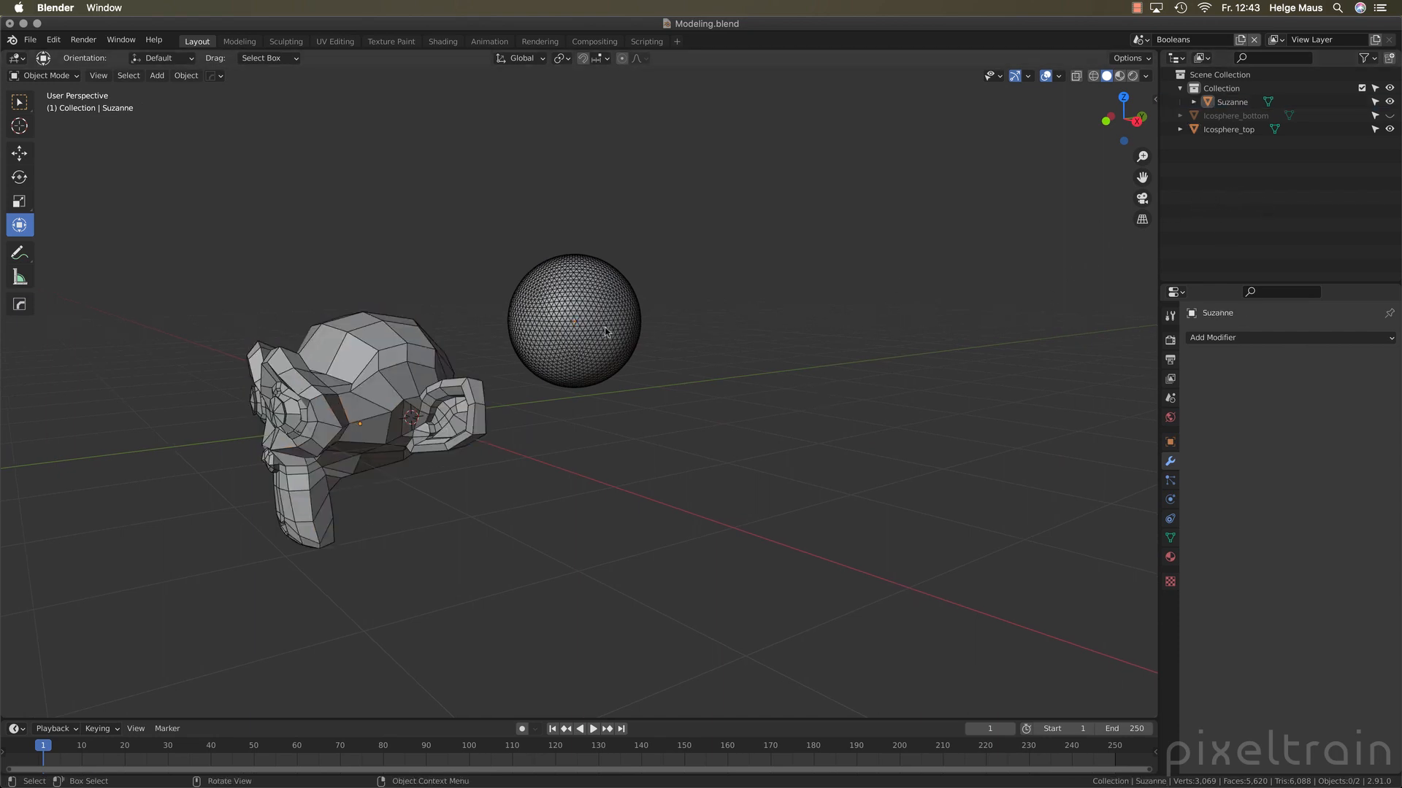
click(1119, 76)
mouse_move(650, 353)
middle_down()
mouse_move(742, 395)
mouse_move(655, 349)
mouse_move(625, 372)
mouse_move(704, 357)
middle_up()
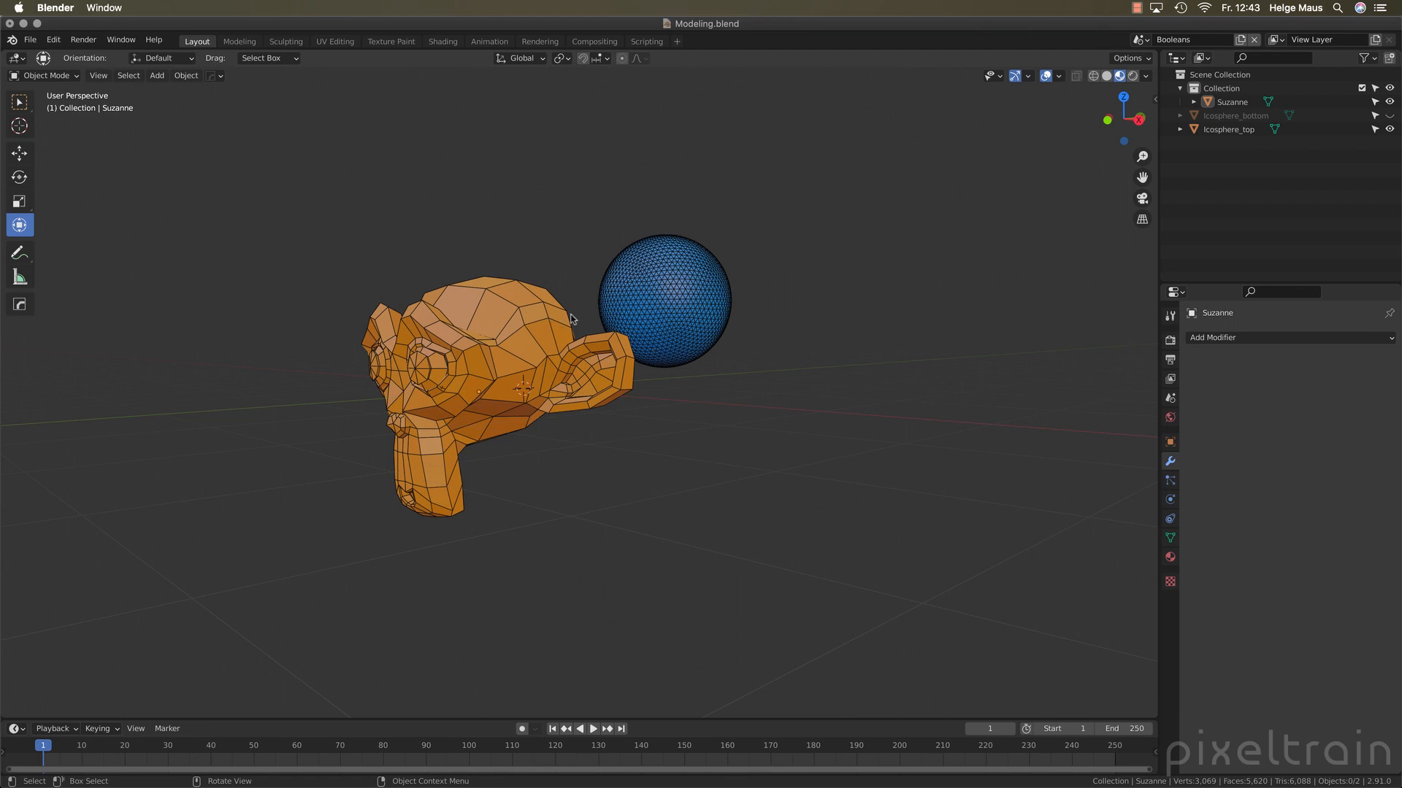
Turn the Wireframe overlay off and back on for the Booleans scene
click(1059, 76)
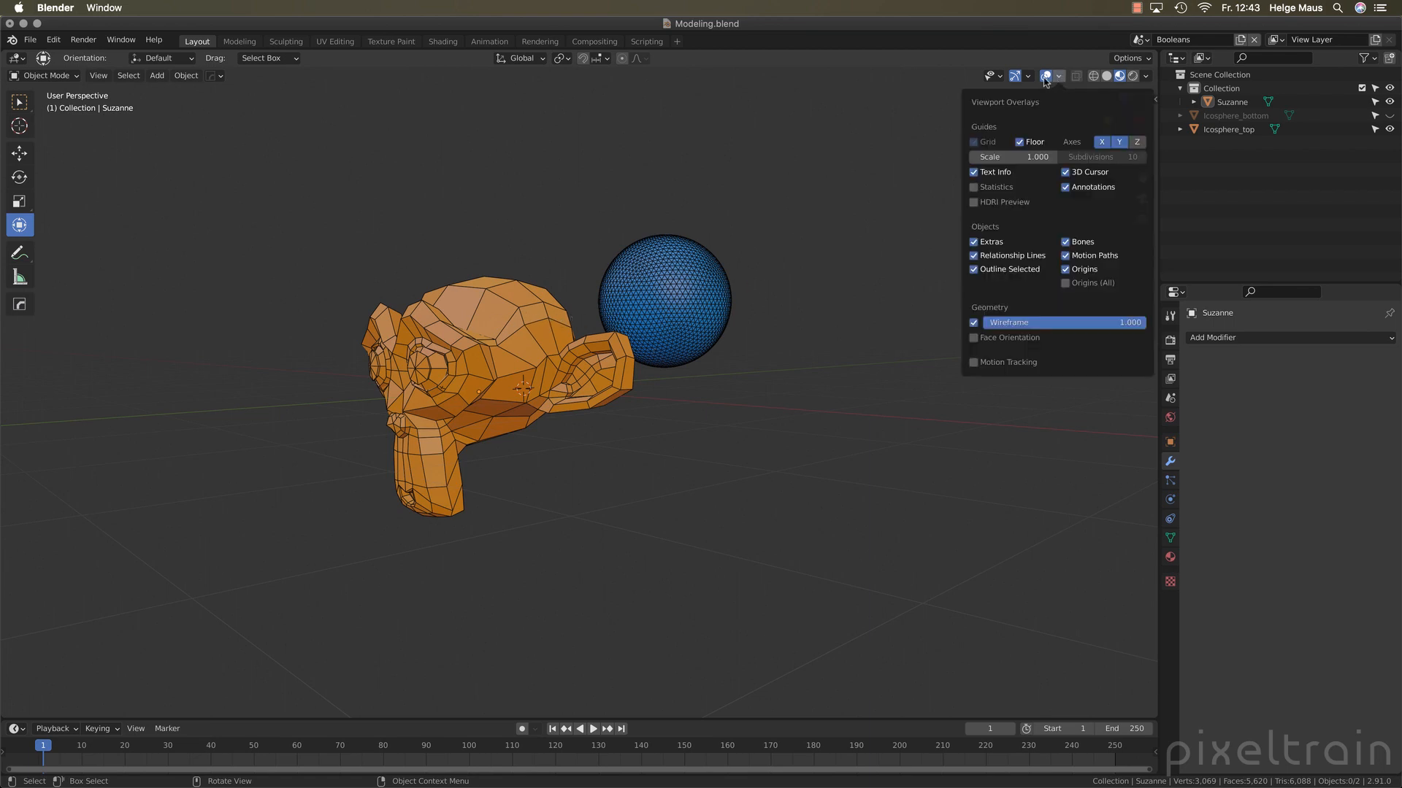
click(1059, 77)
click(973, 322)
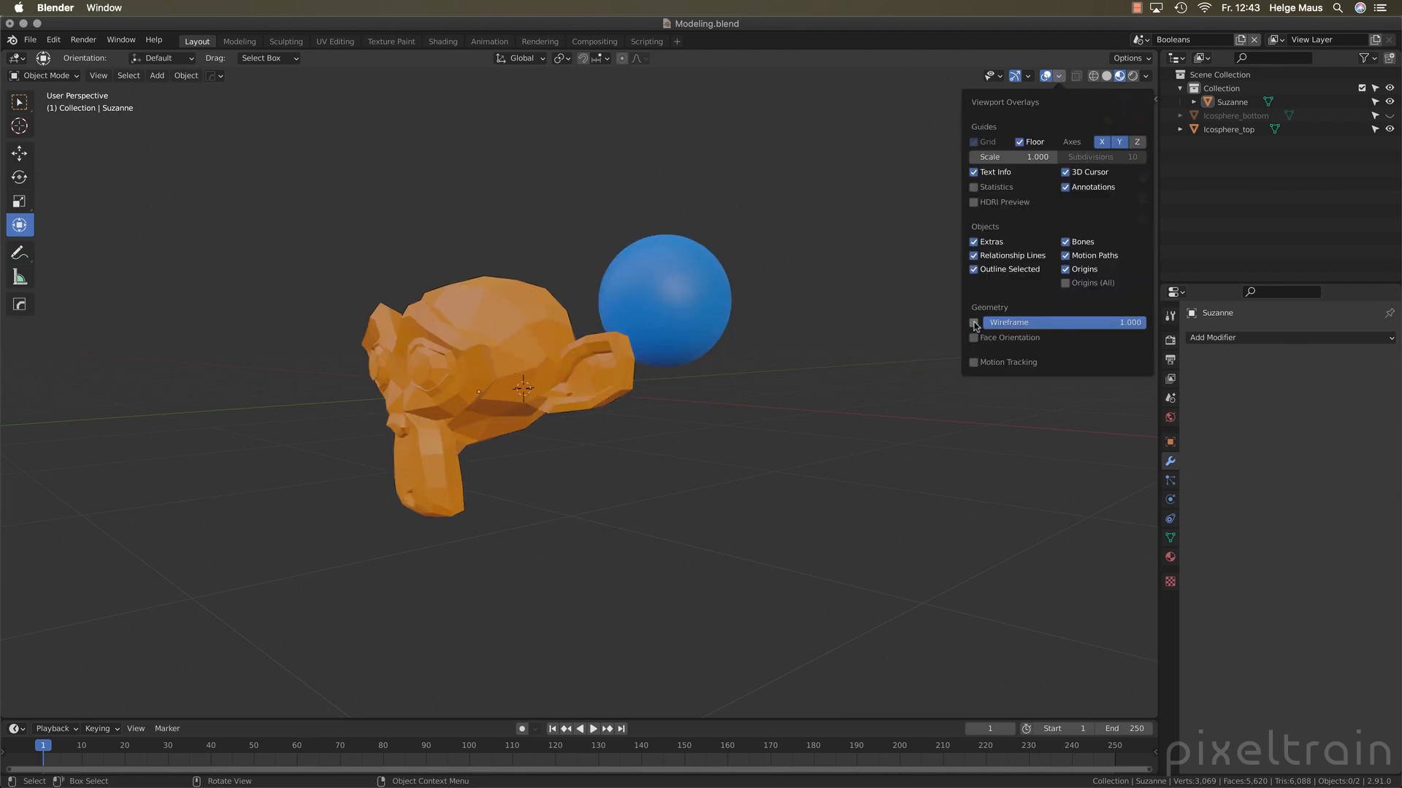
click(974, 322)
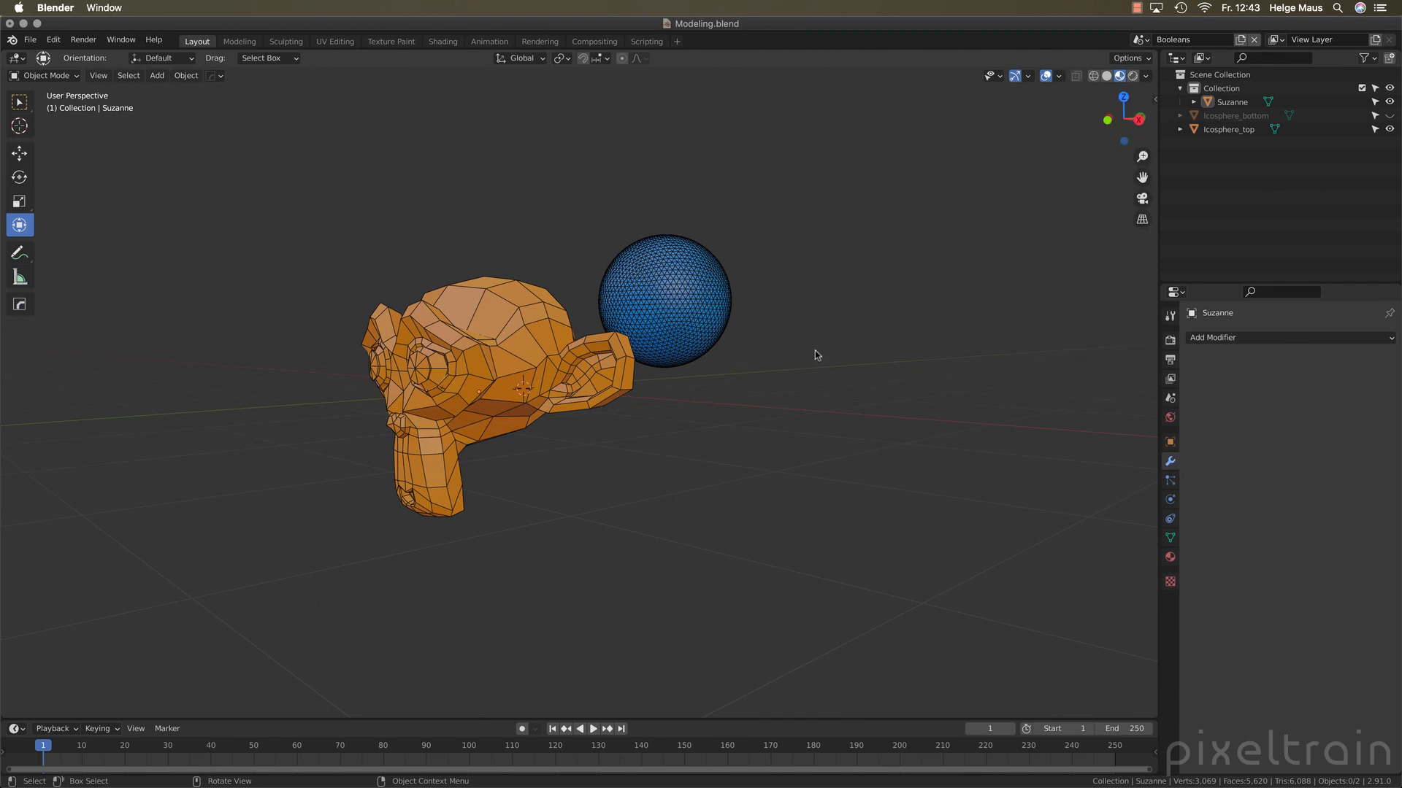
Turn the monkey head's own Wireframe display on and back off in its viewport display settings, and deselect the head
click(1232, 101)
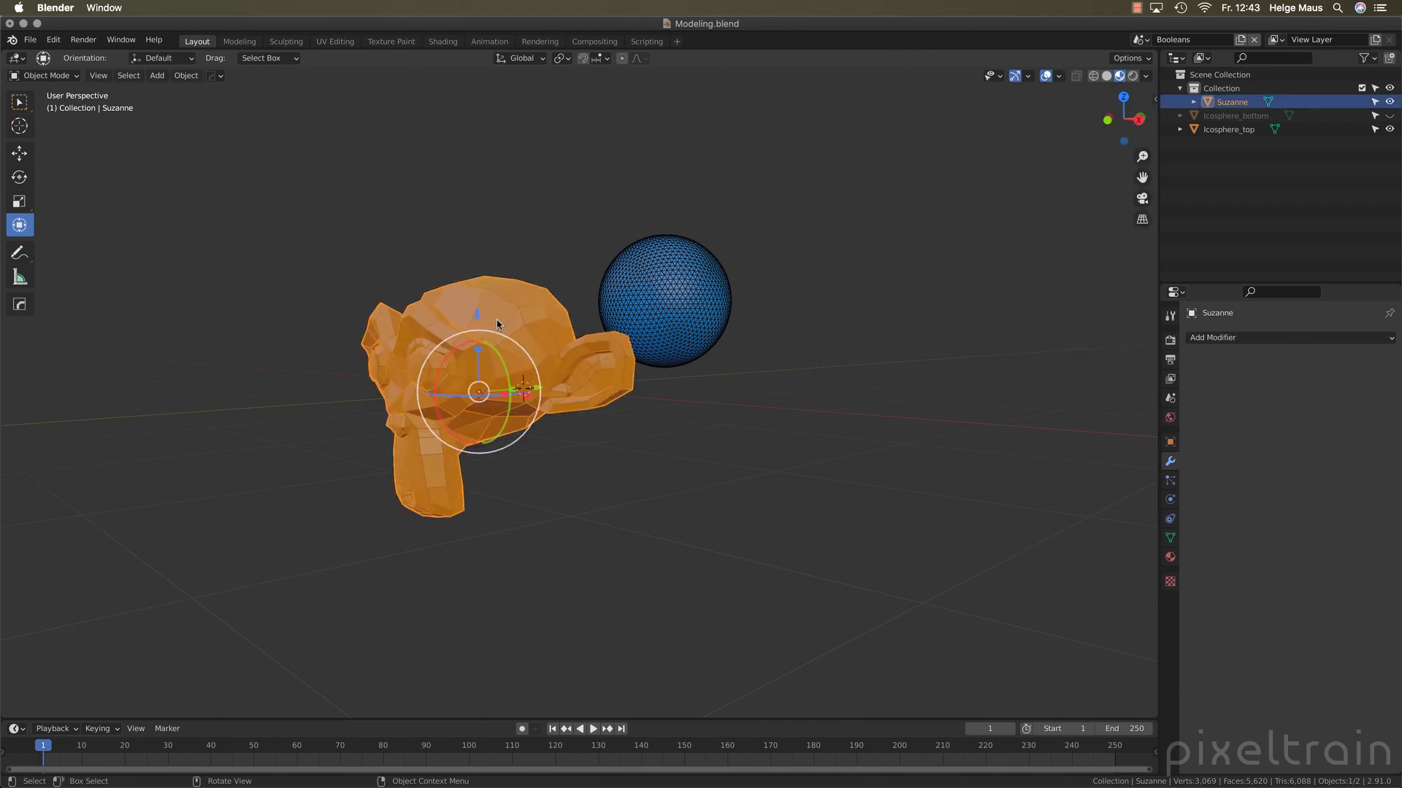
click(1170, 443)
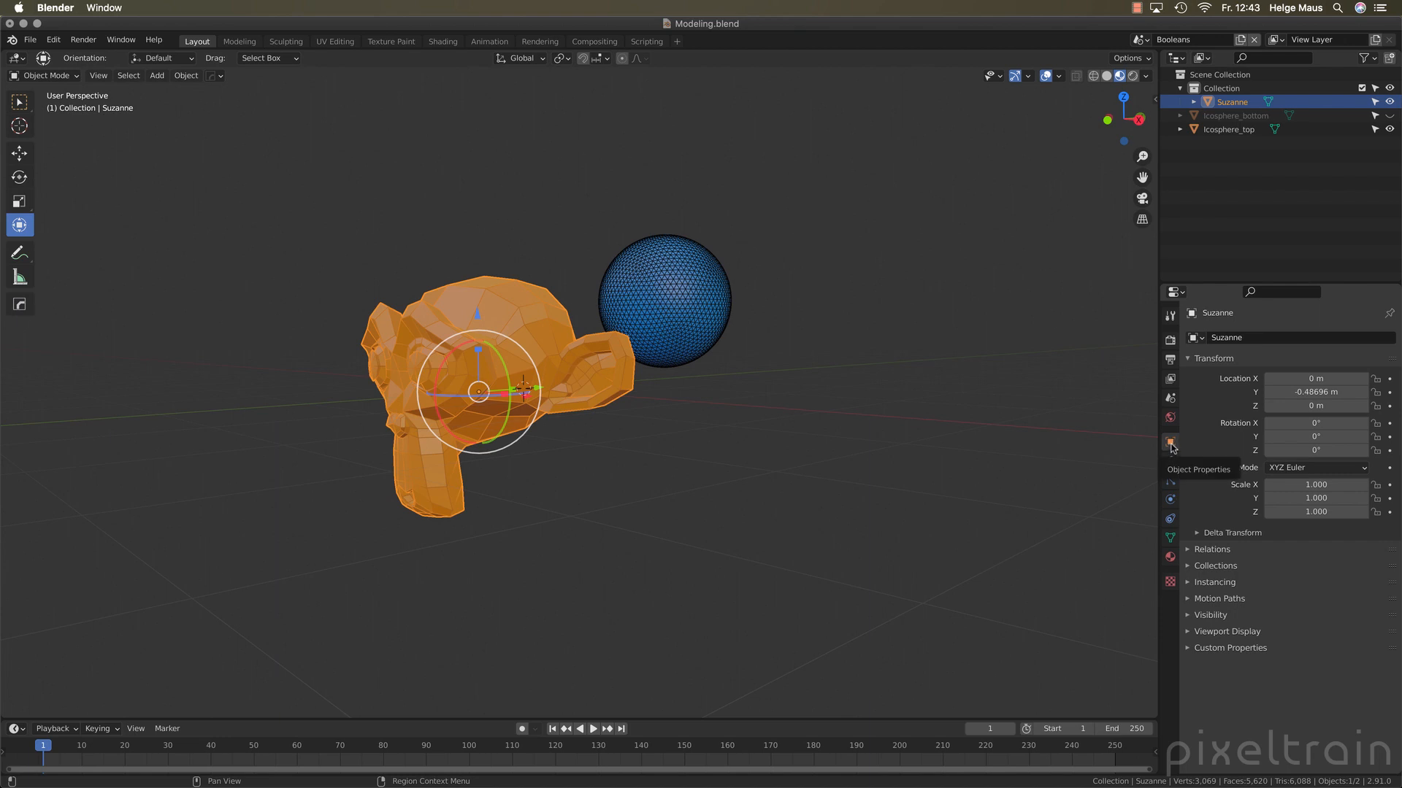
click(1188, 633)
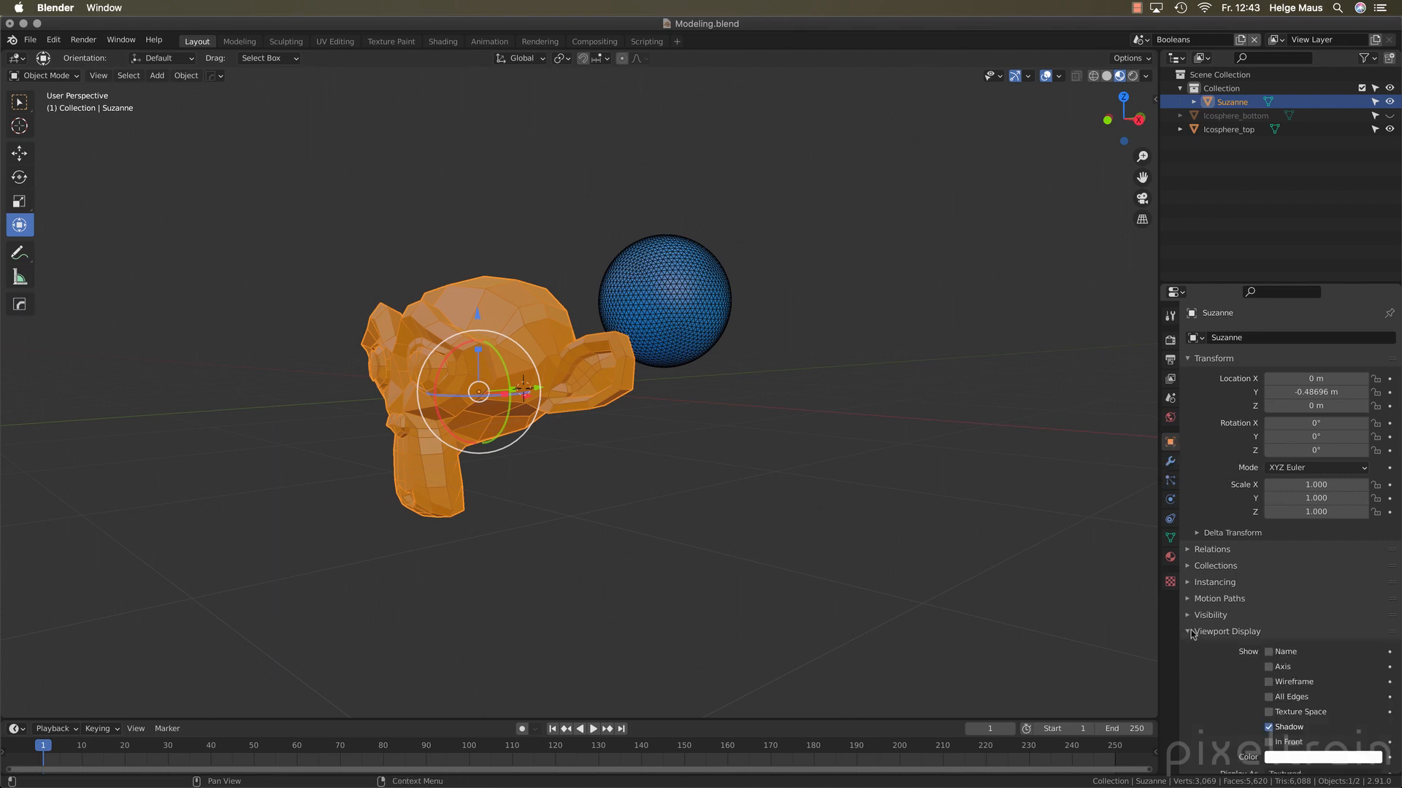
scroll(1188, 641, down, 2)
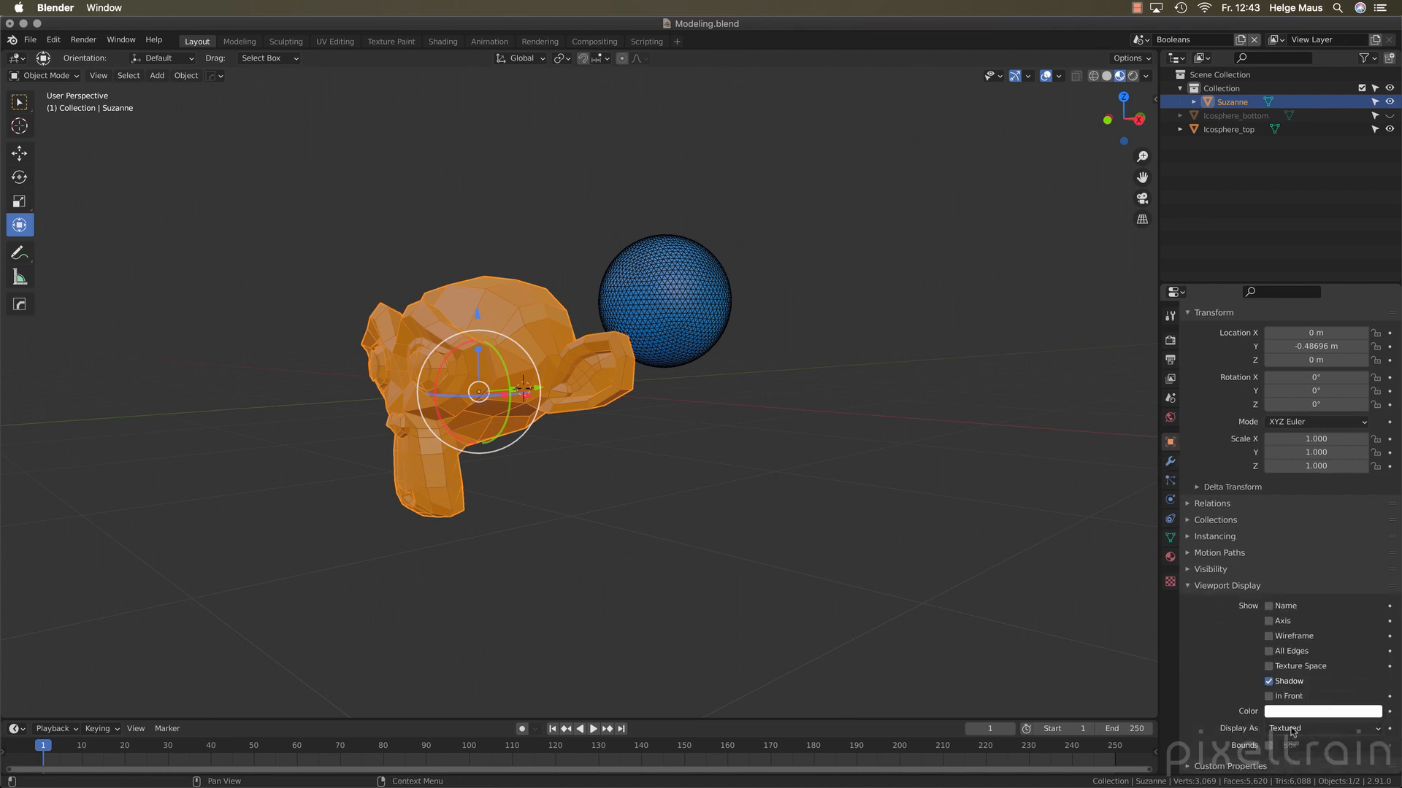
click(1269, 635)
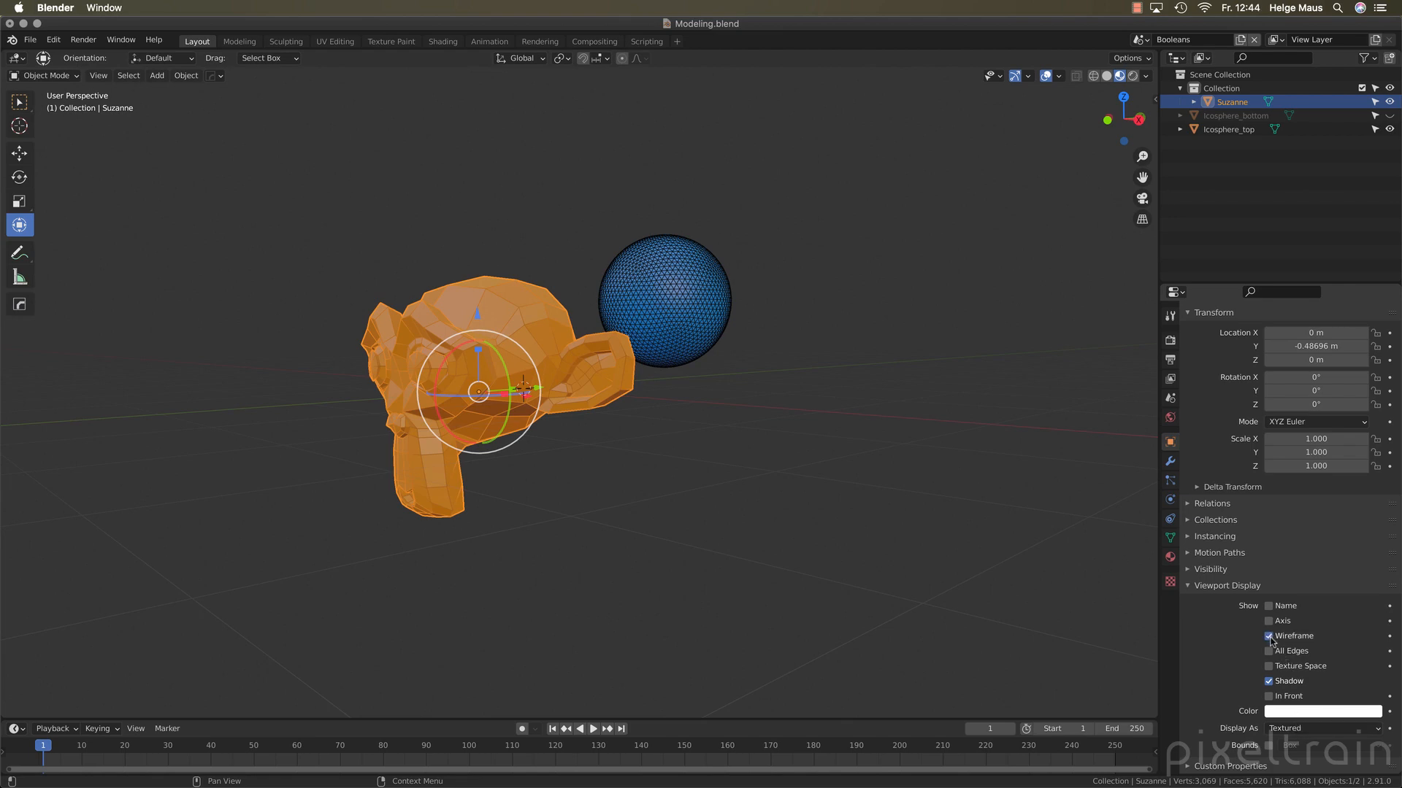
click(1269, 635)
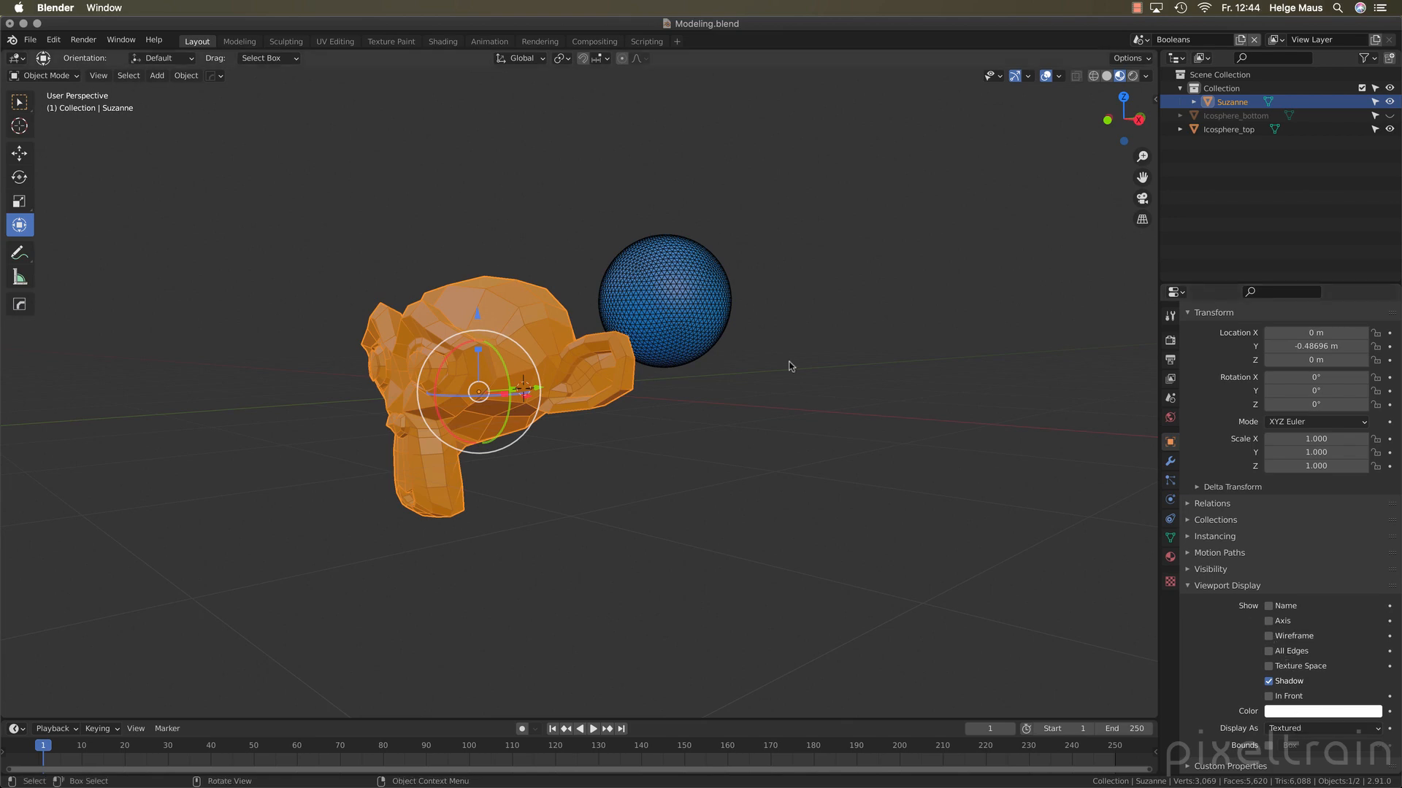
click(661, 393)
middle_drag(661, 393, 723, 344)
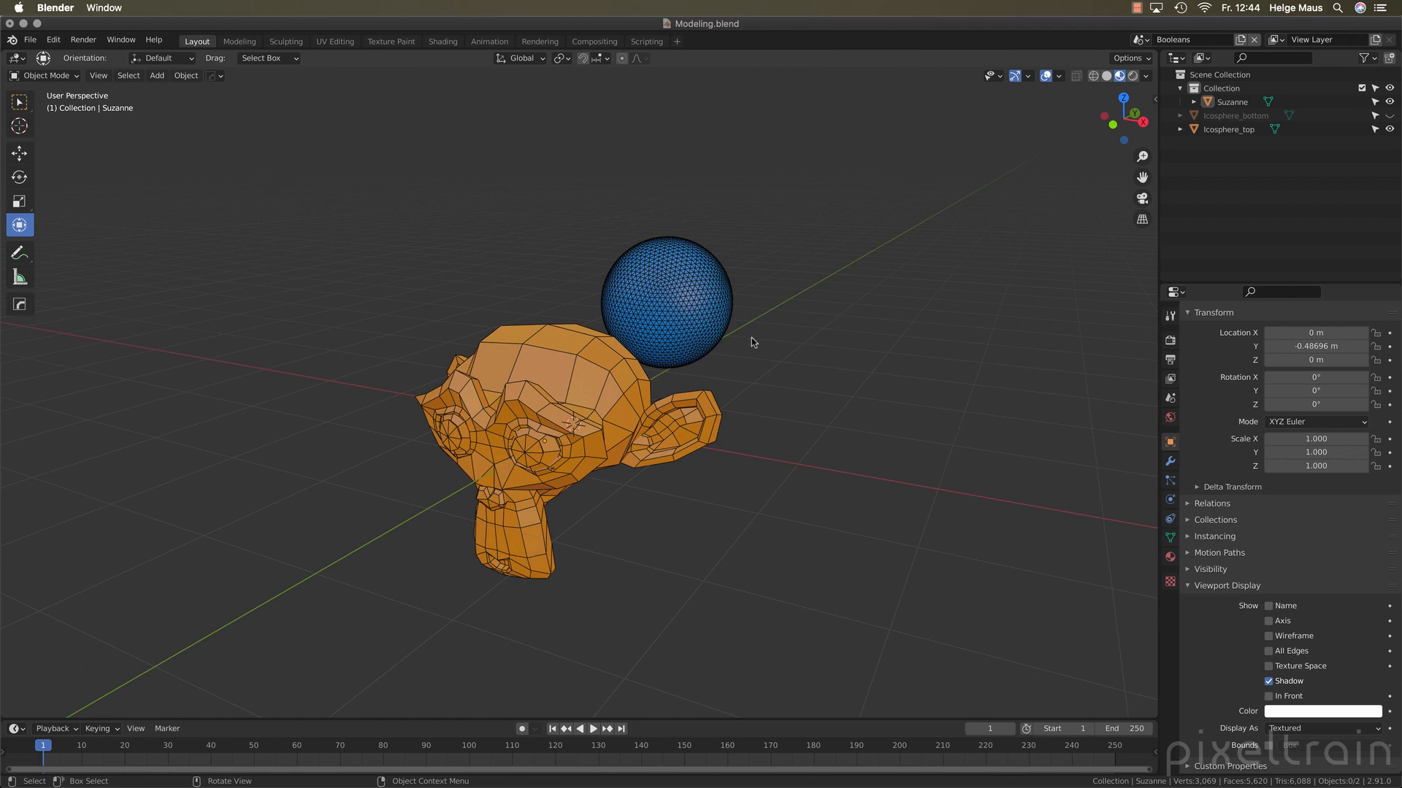
click(1226, 585)
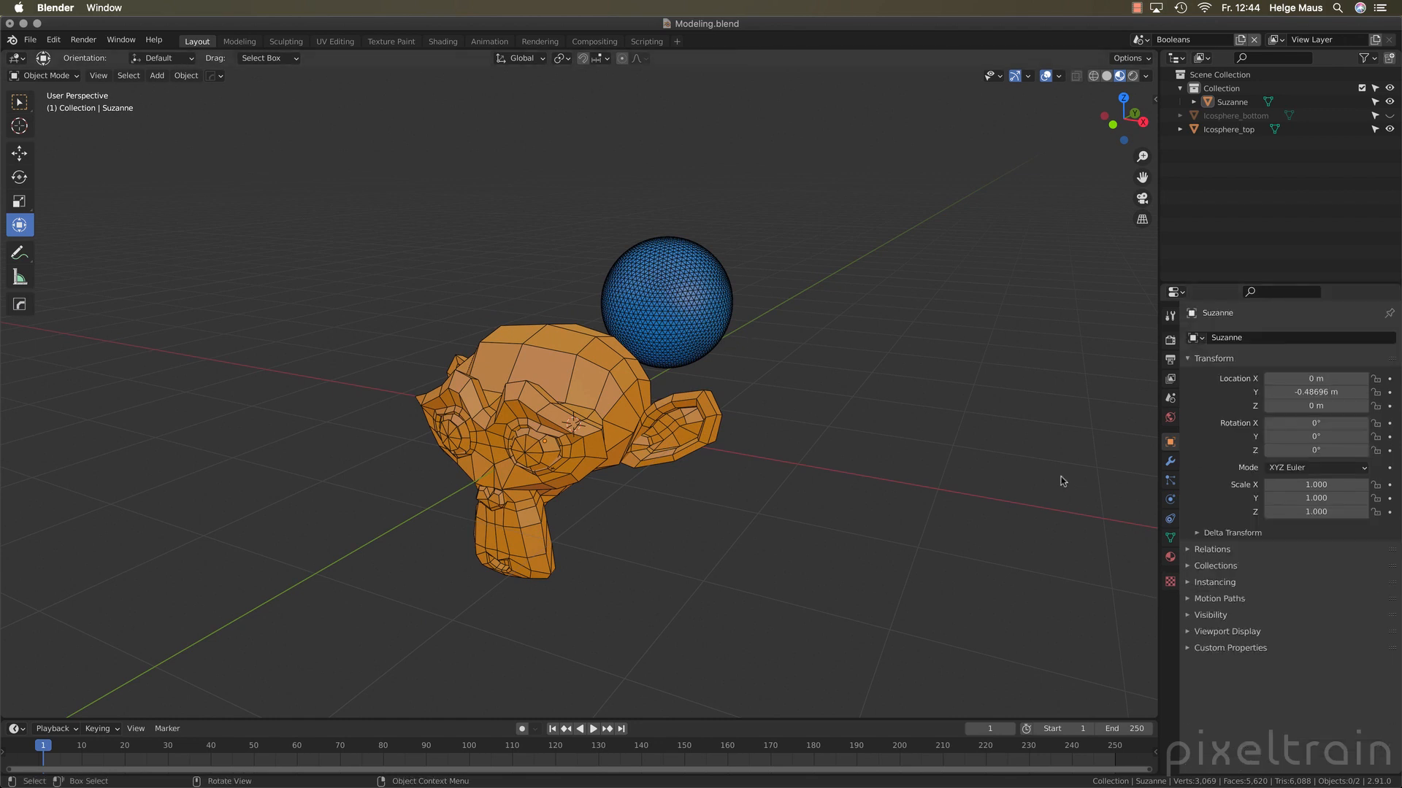
Add a Boolean modifier to the monkey head and select that modifier in the expanded object hierarchy
click(1170, 462)
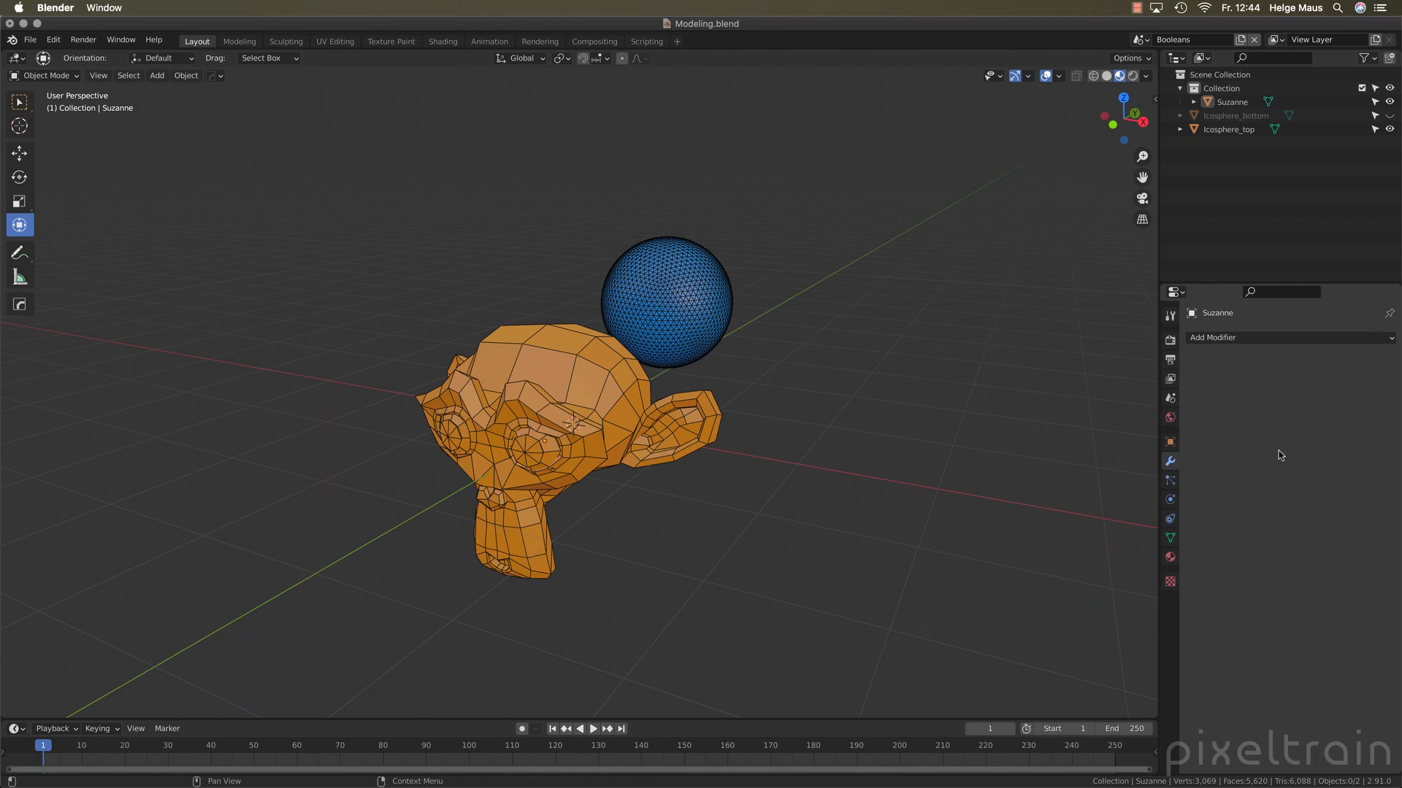
click(1349, 340)
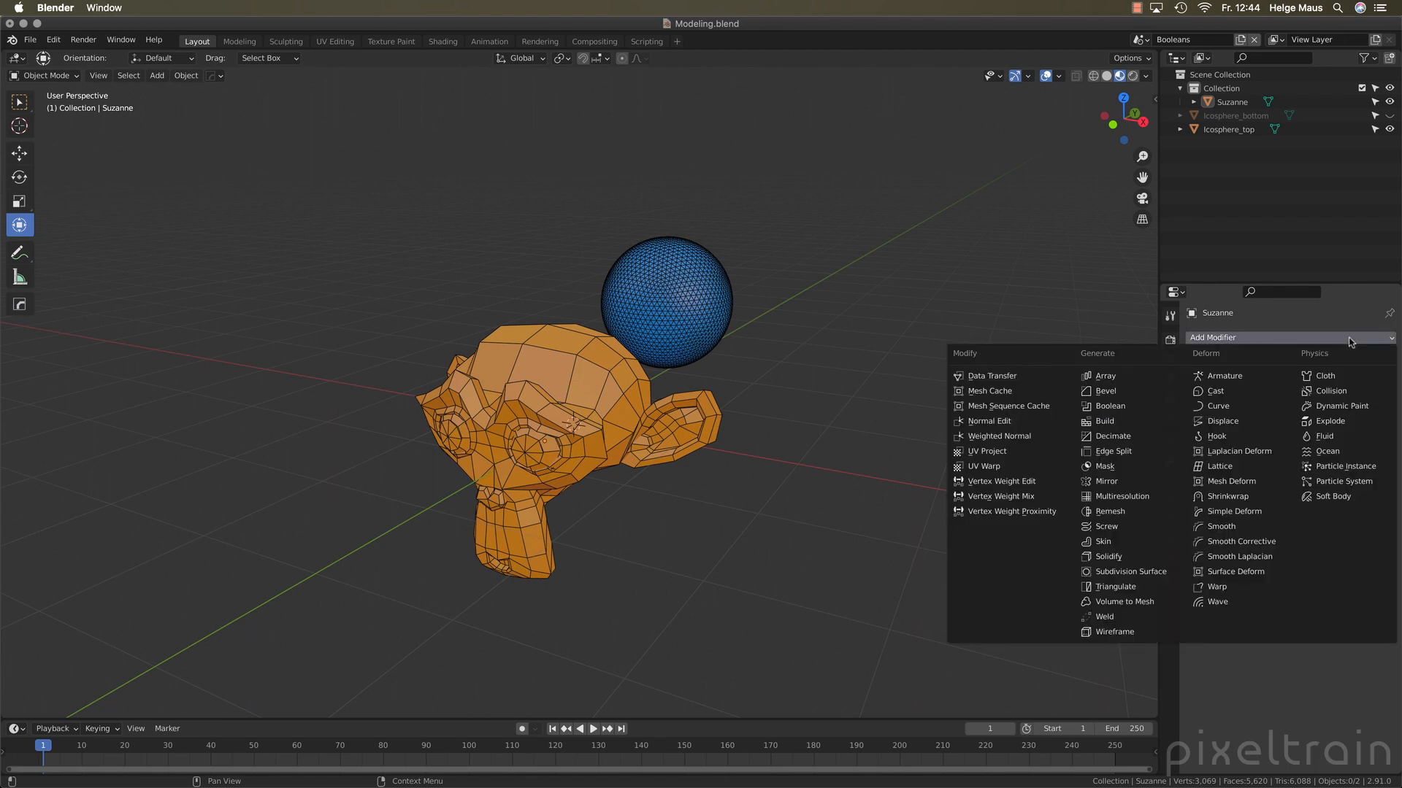
click(1109, 406)
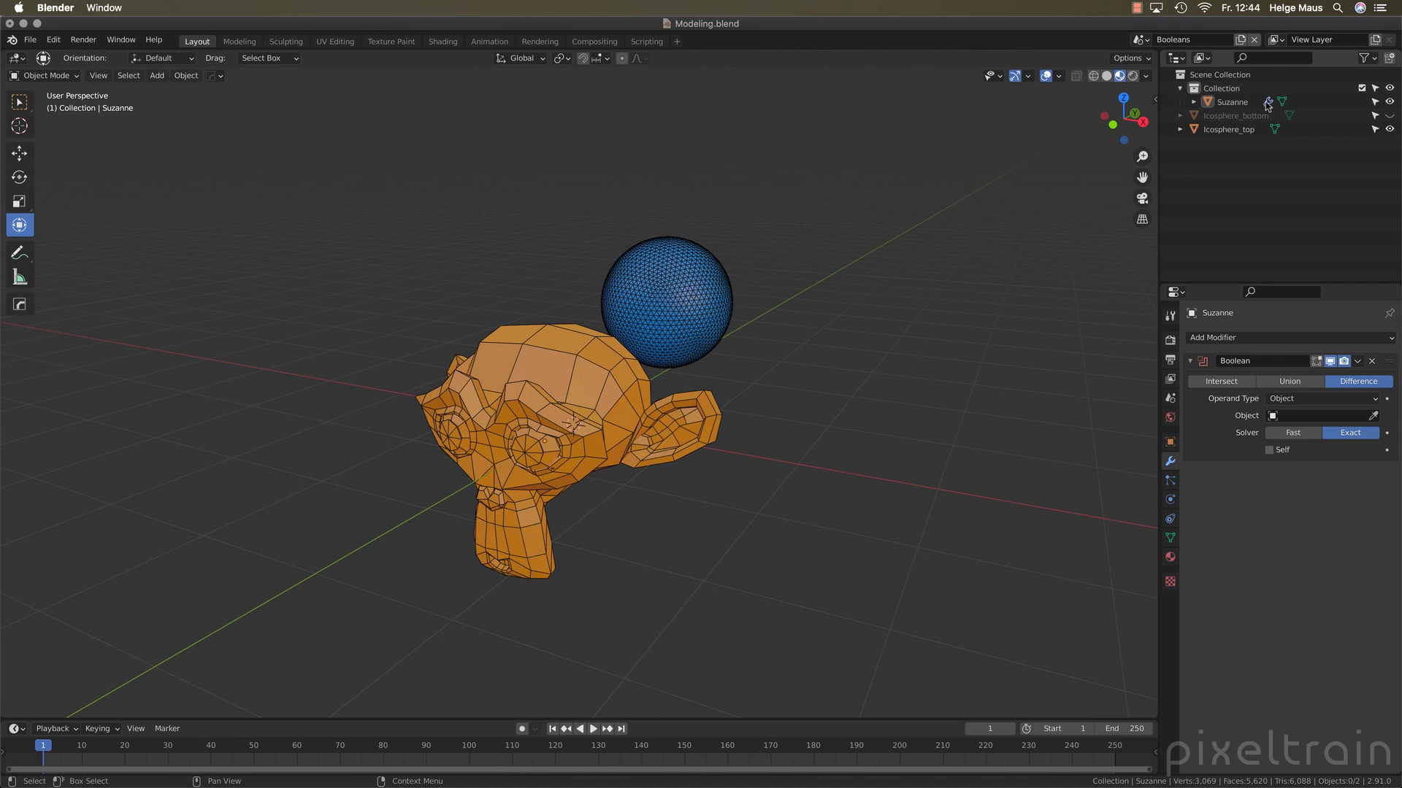
shift+click(1194, 103)
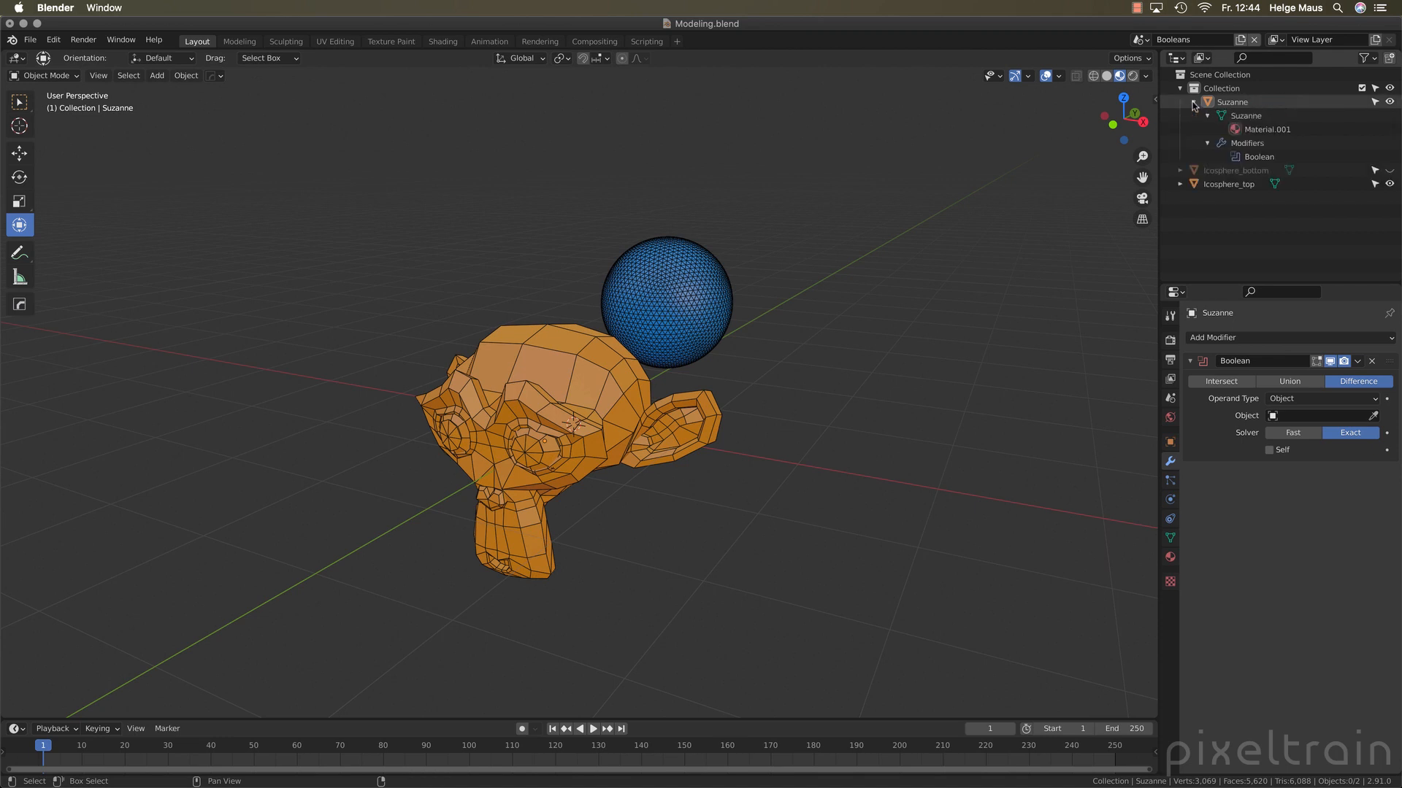
click(1238, 159)
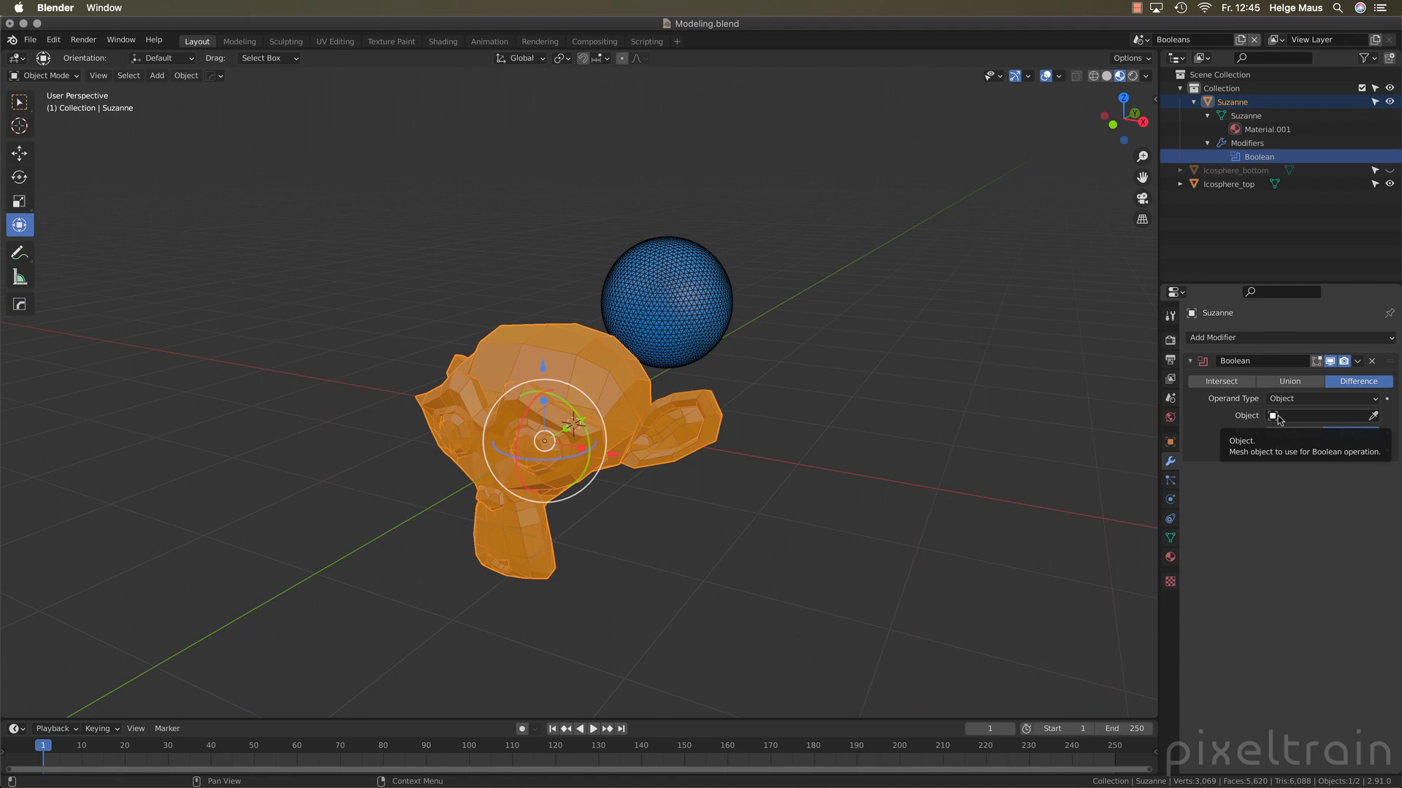
Assign Icosphere_top as the Boolean modifier's operand object and set the solver to Fast
mouse_move(1229, 184)
mouse_down()
mouse_move(1298, 420)
mouse_move(1204, 192)
mouse_up()
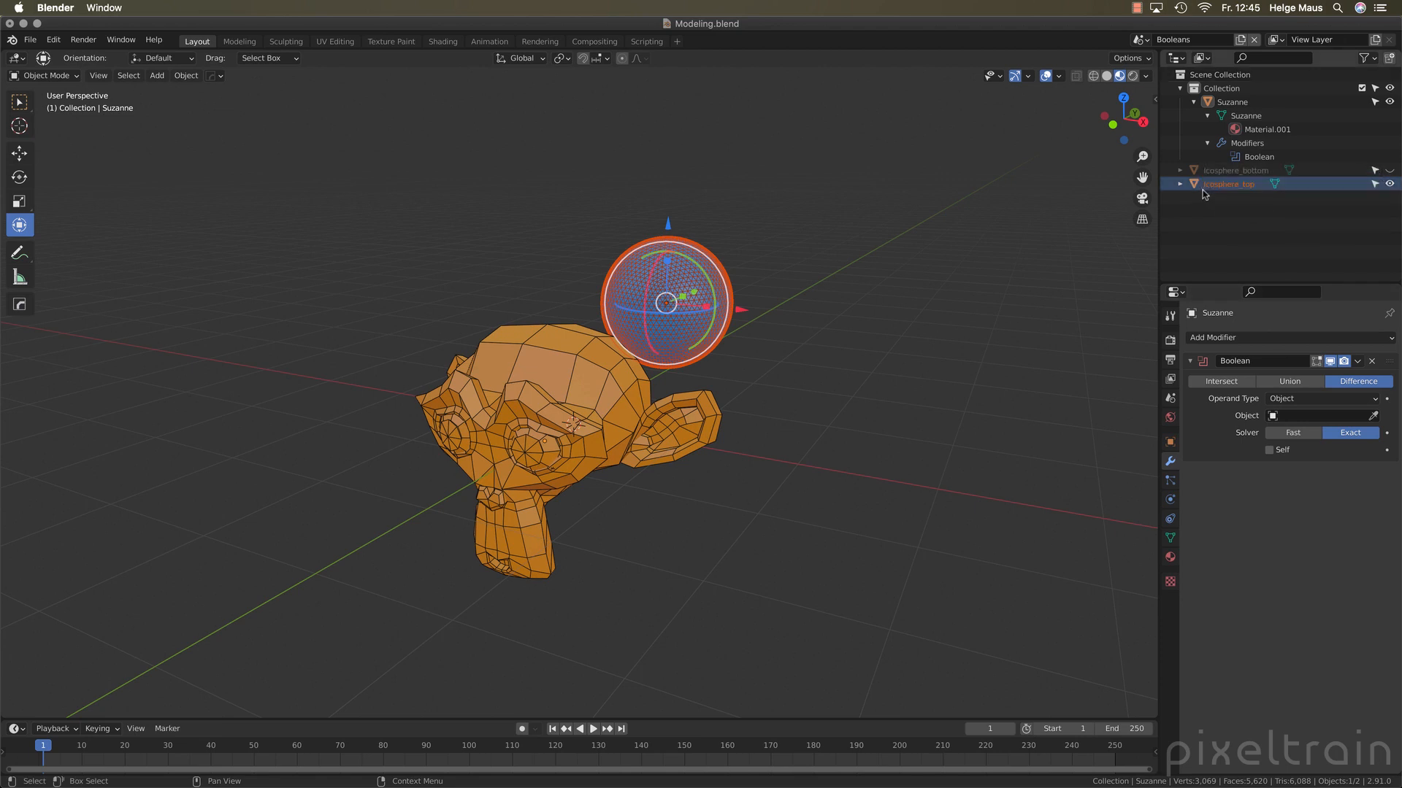
click(1306, 418)
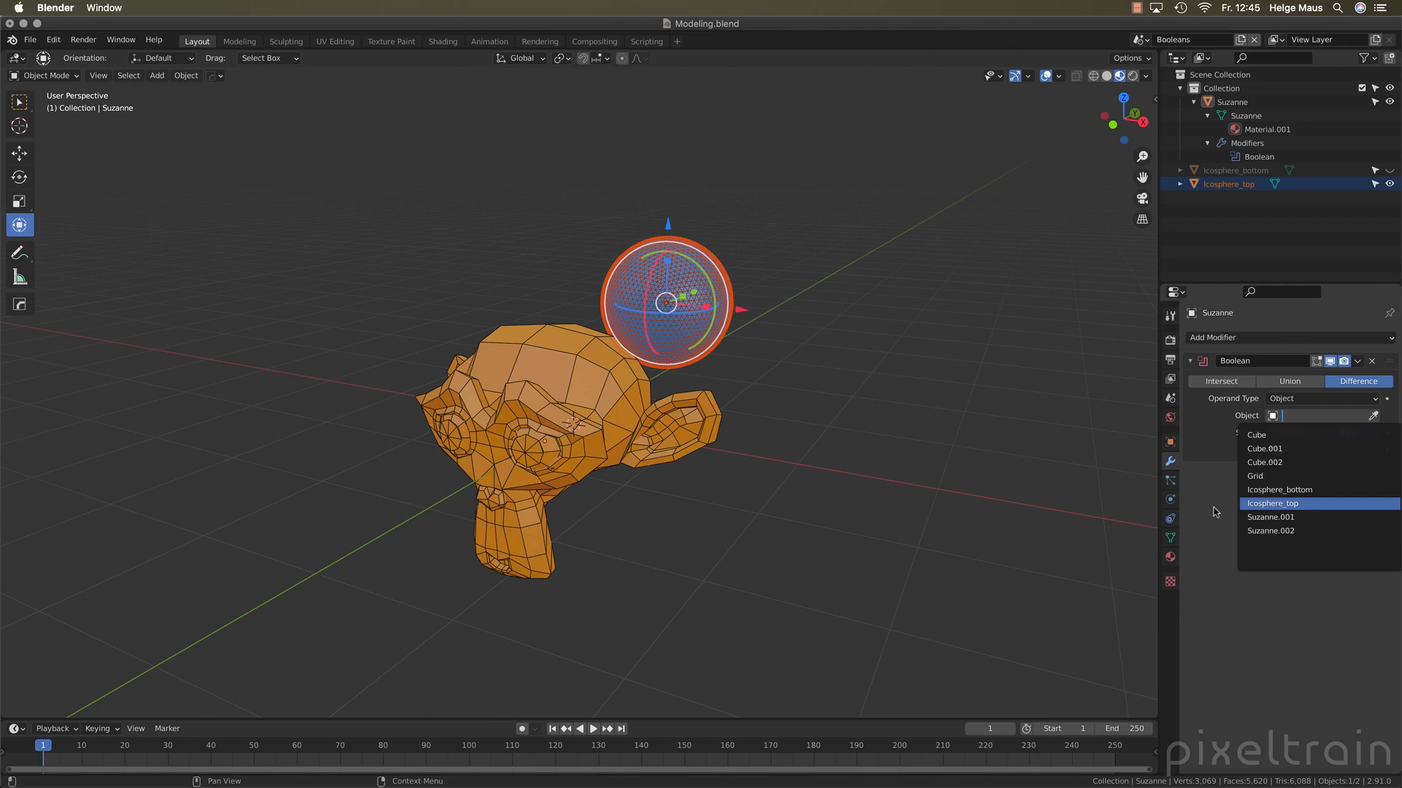
click(1373, 416)
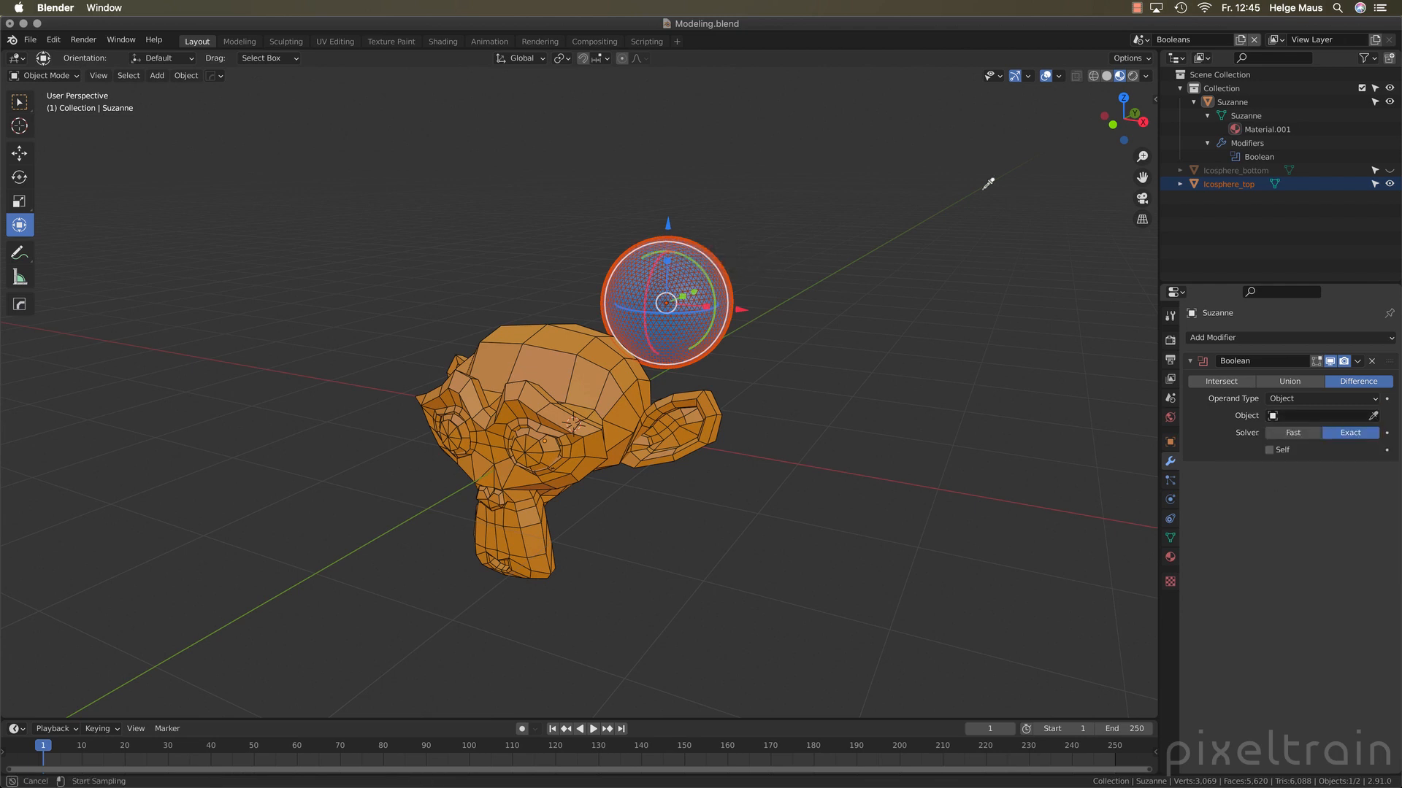
click(688, 282)
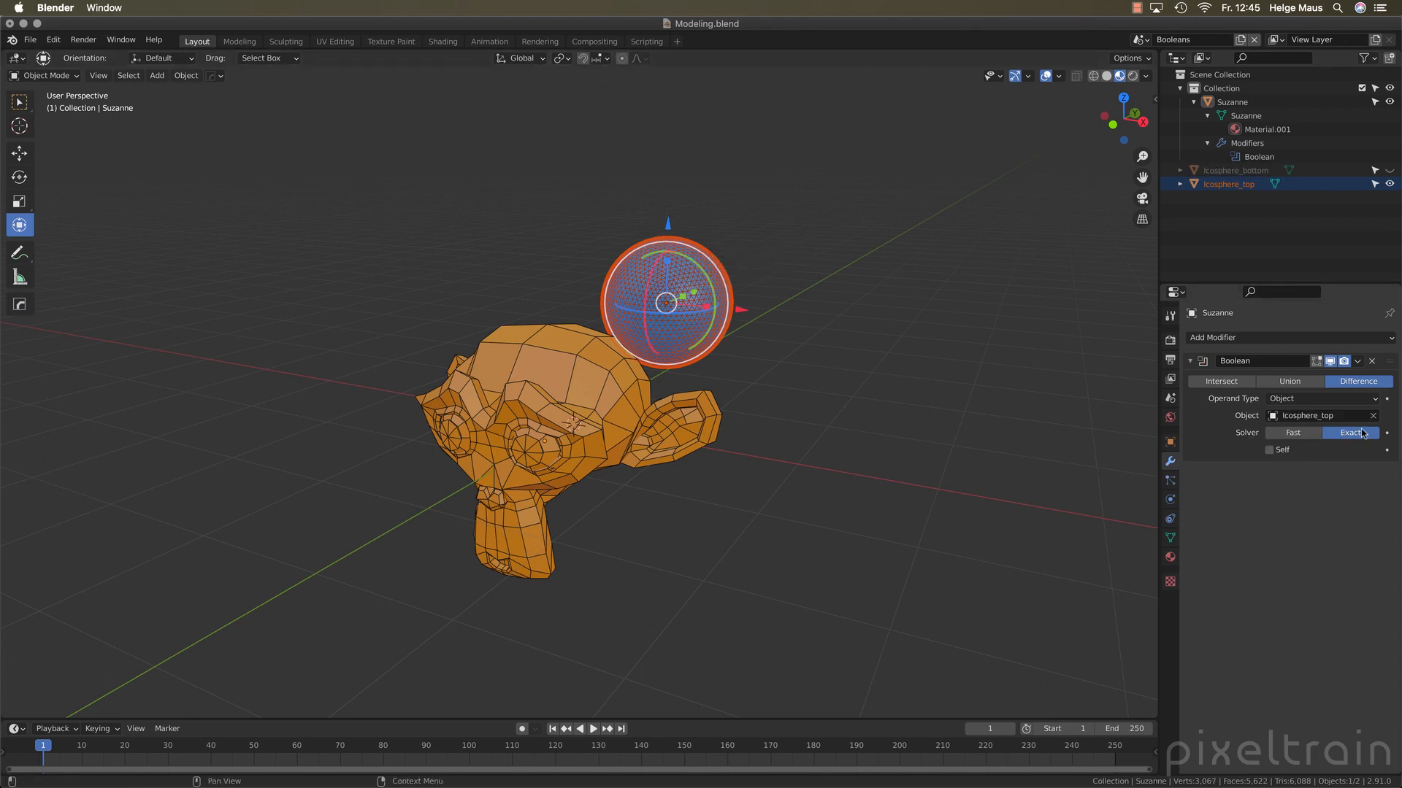
click(1306, 434)
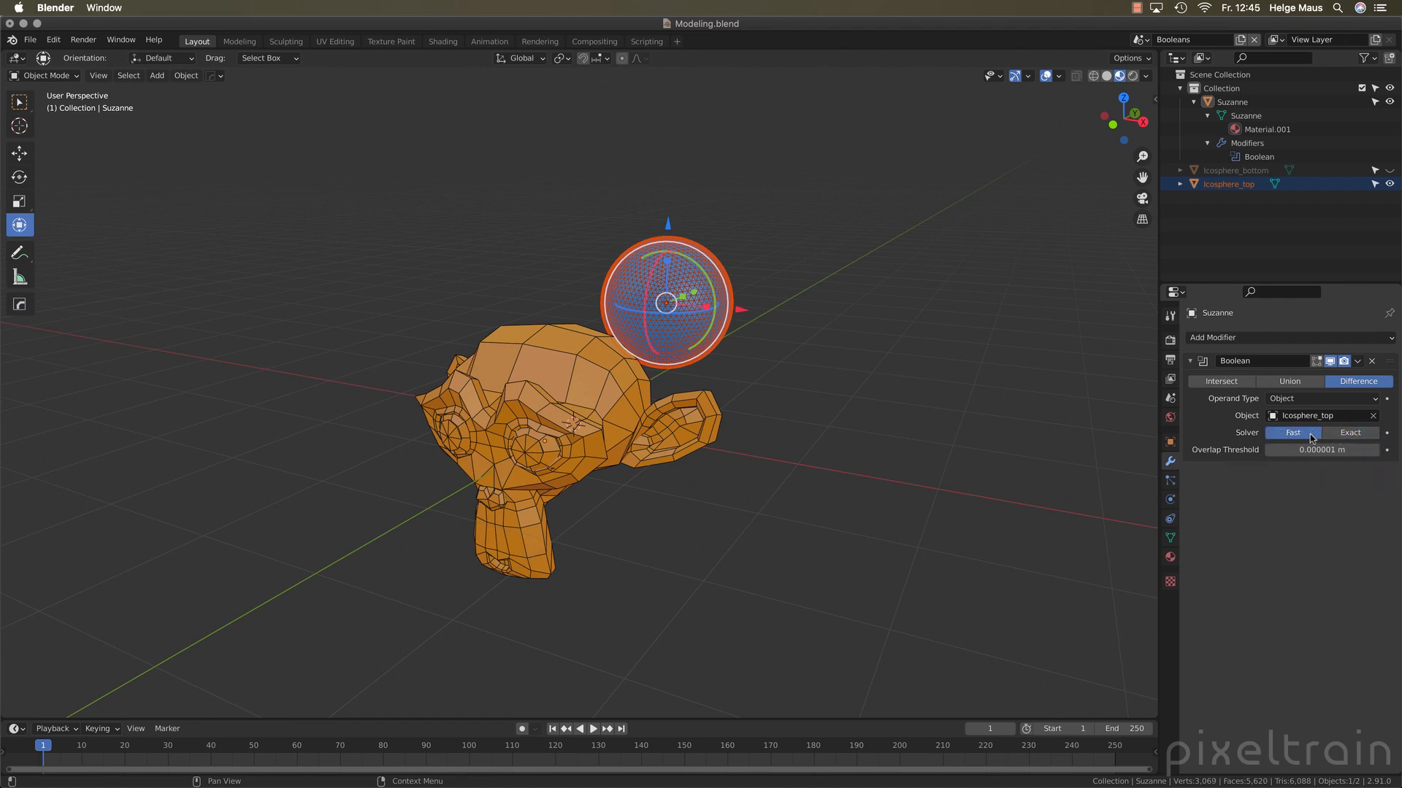
Move the top icosphere about -2.2 m along the global Y axis into the monkey head, and deselect it
middle_drag(876, 467, 779, 419)
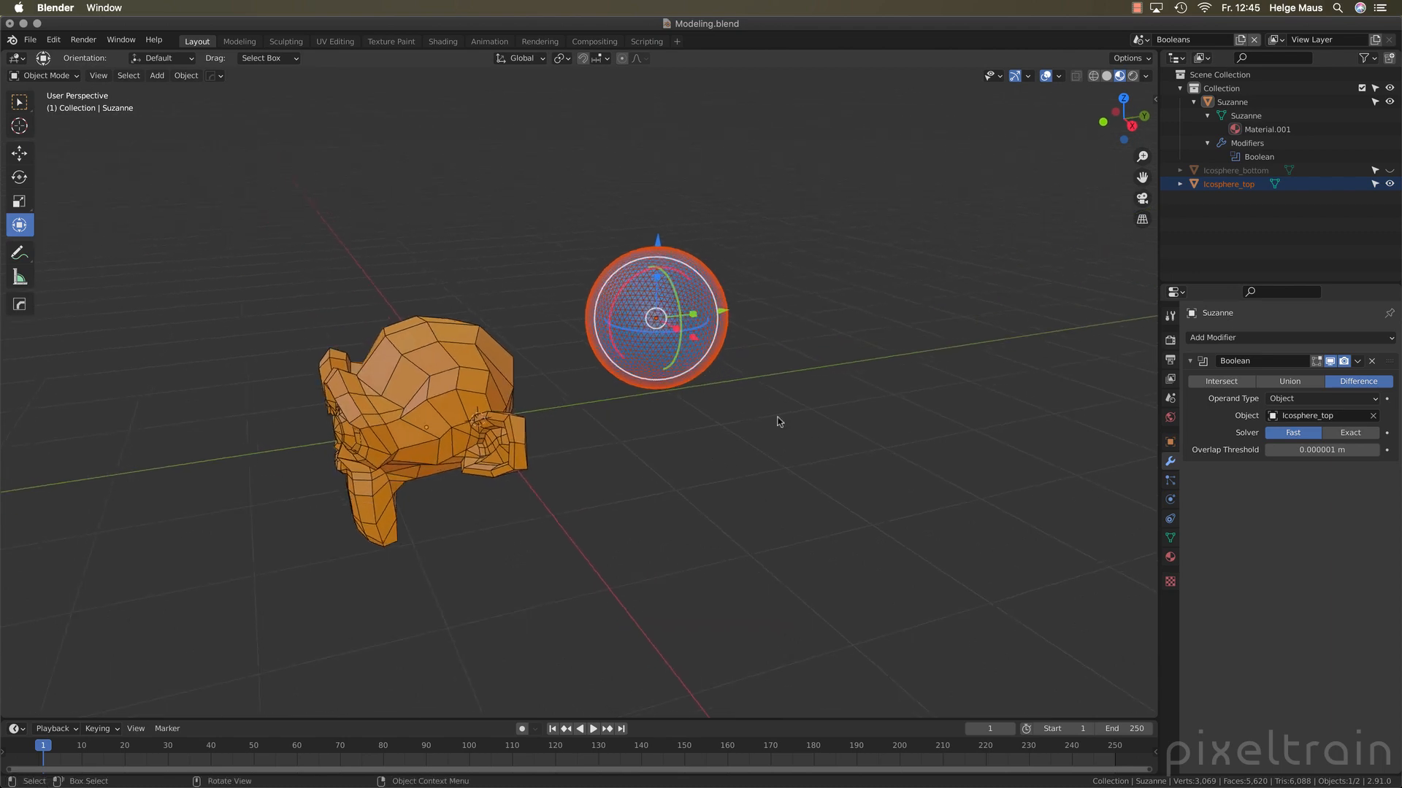
key(g)
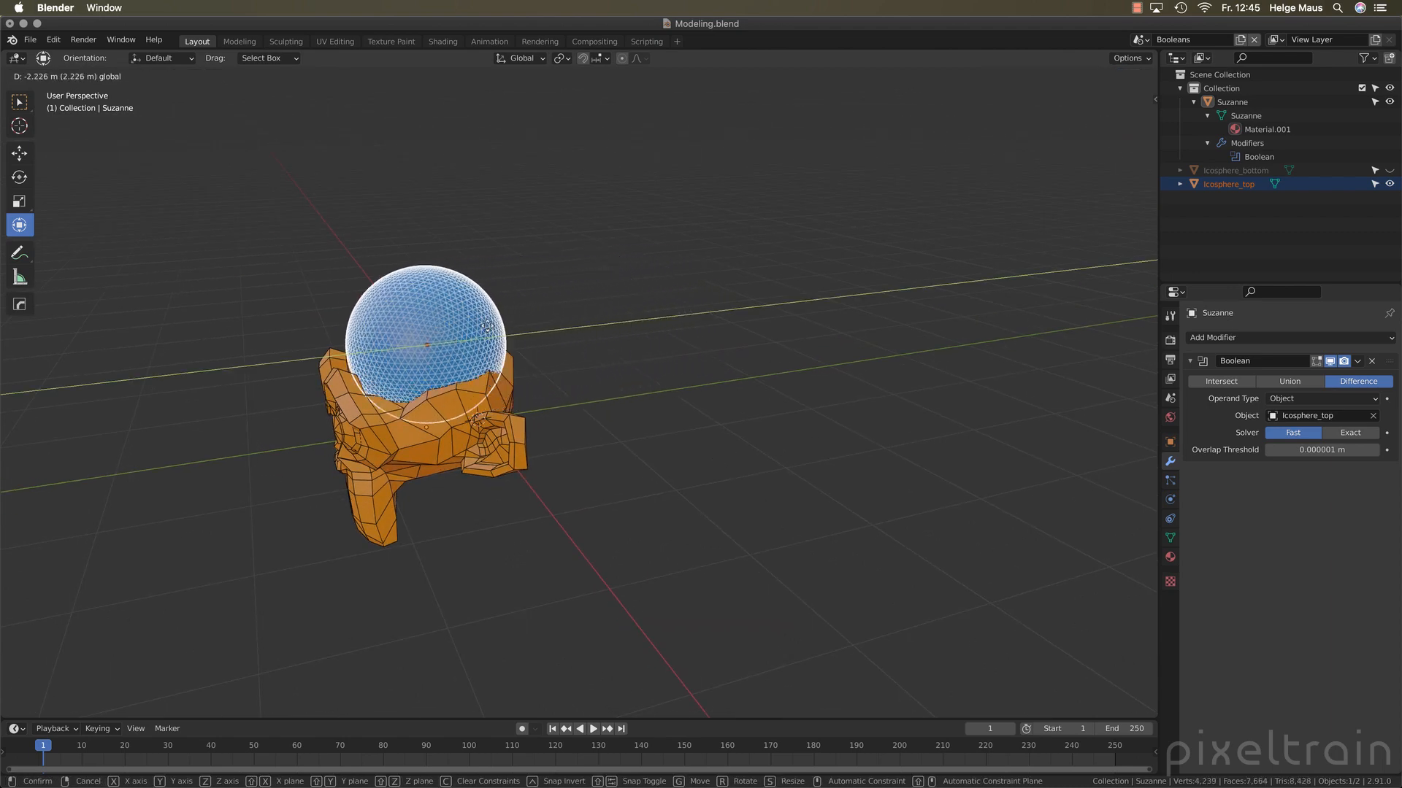
click(497, 330)
middle_drag(497, 330, 547, 394)
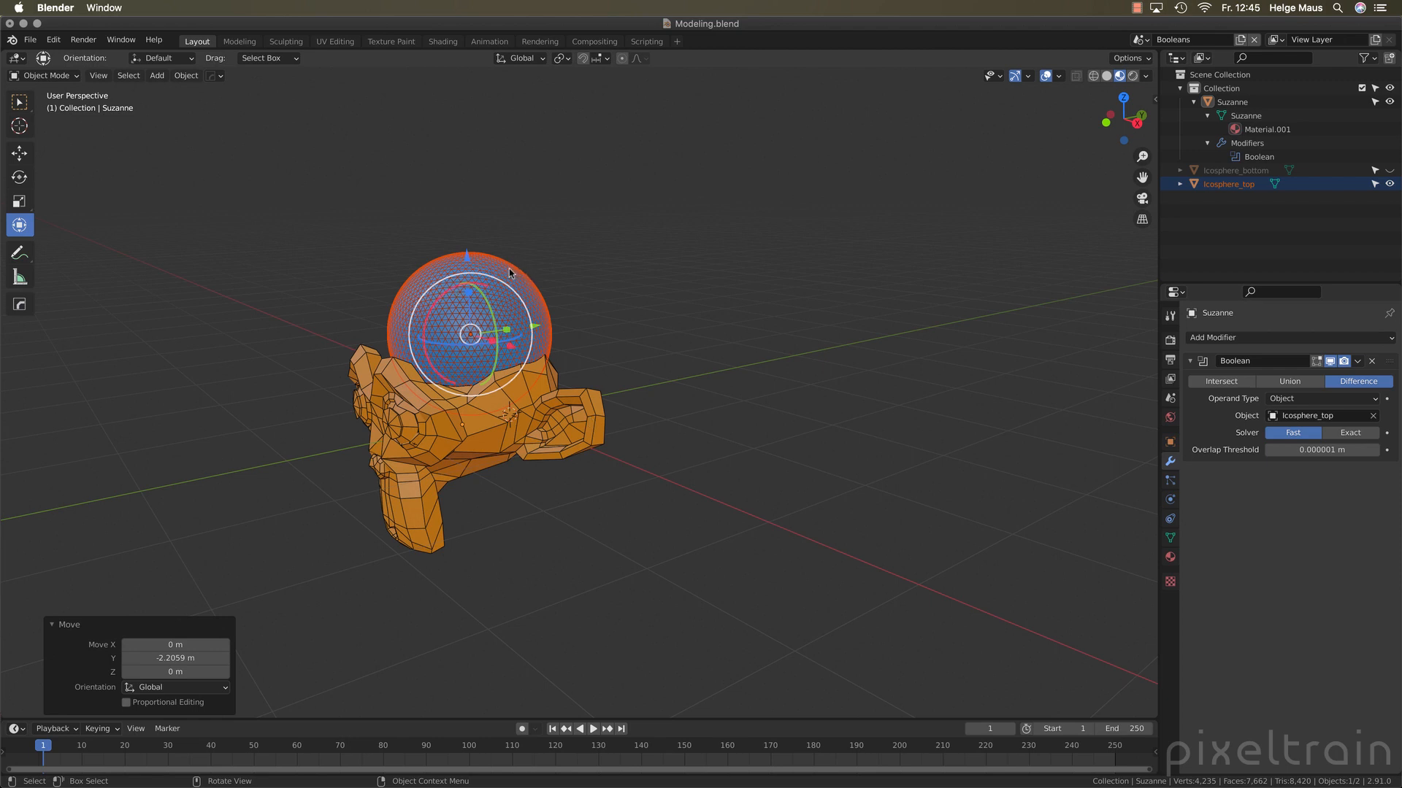
click(661, 278)
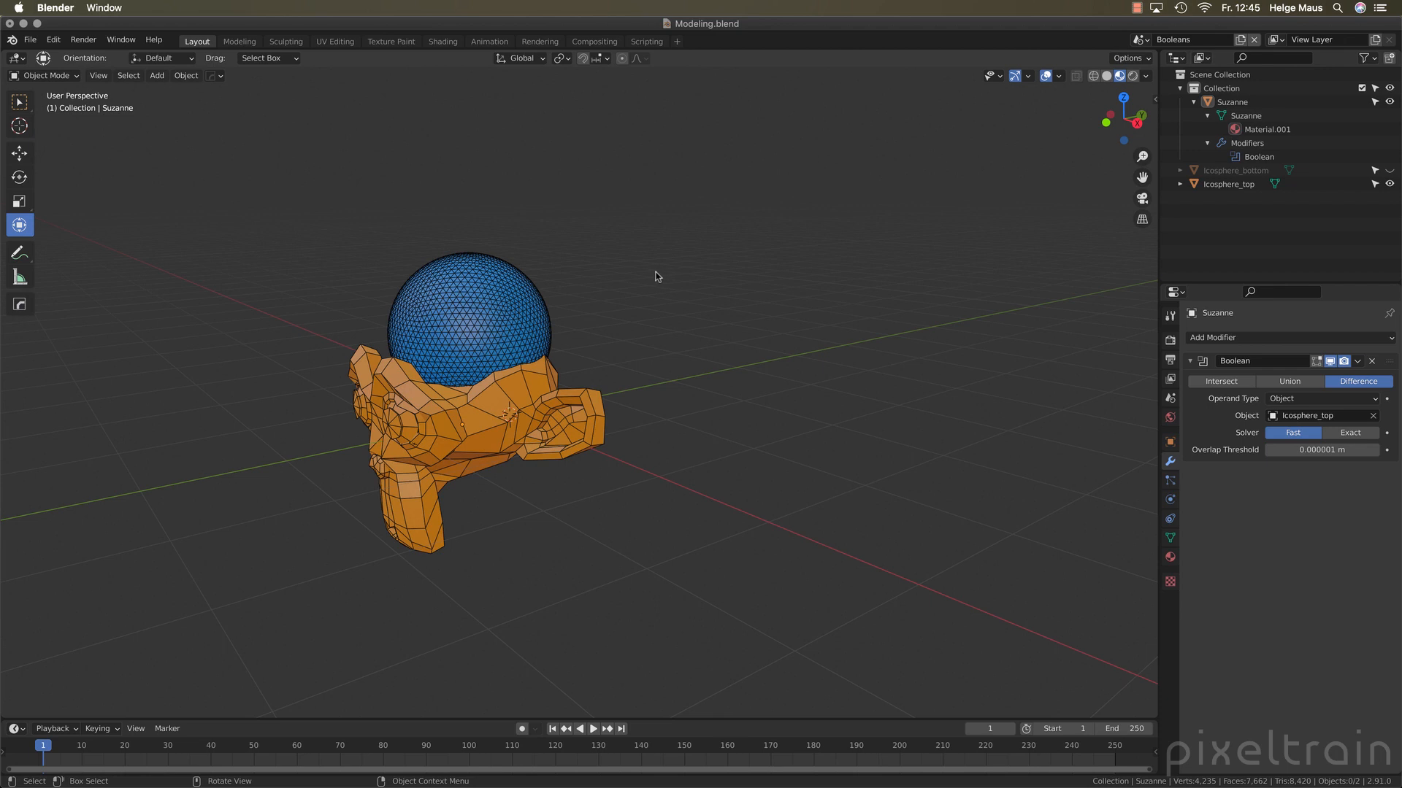
Hide the top icosphere to inspect the Boolean cut, reveal it again, and keep only the bottom icosphere hidden
click(482, 338)
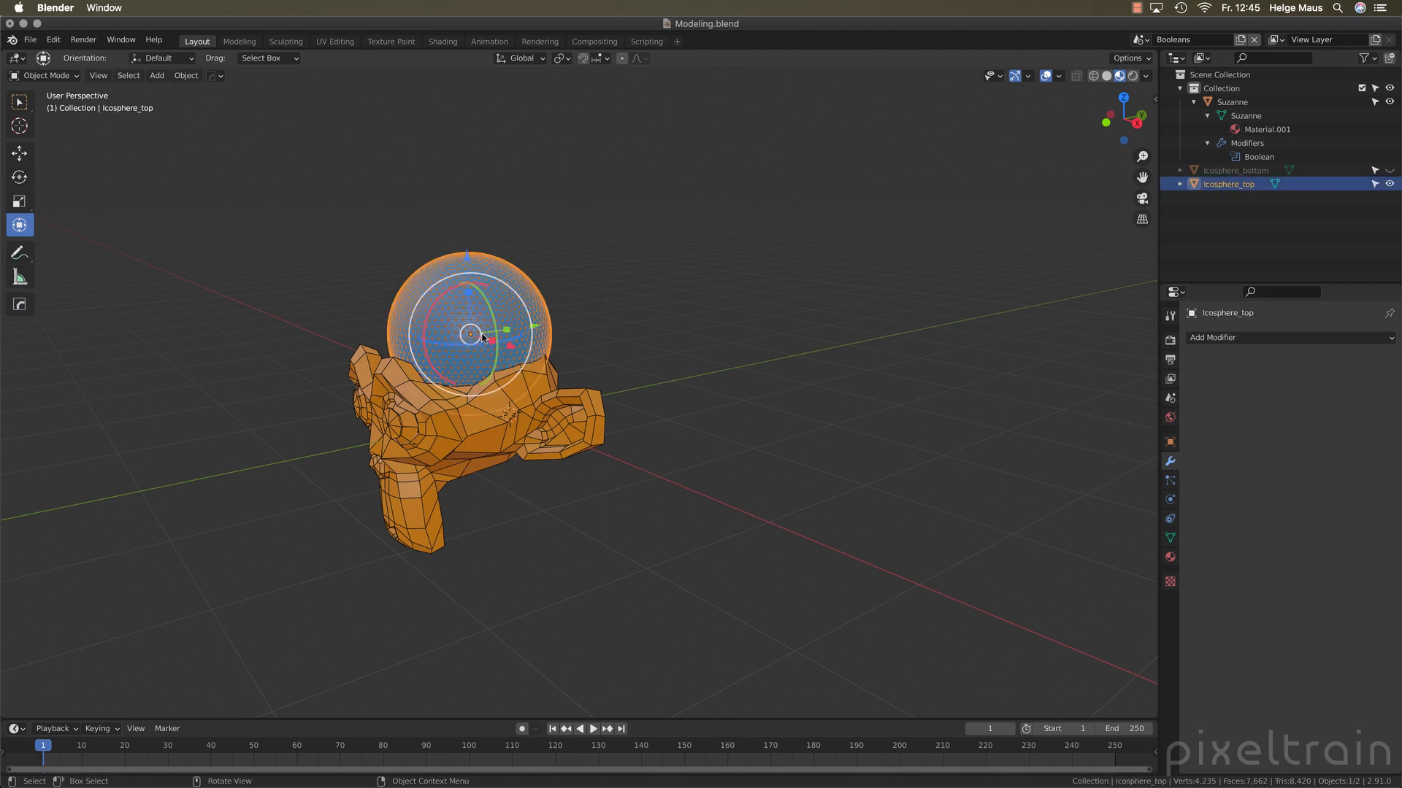
key(h)
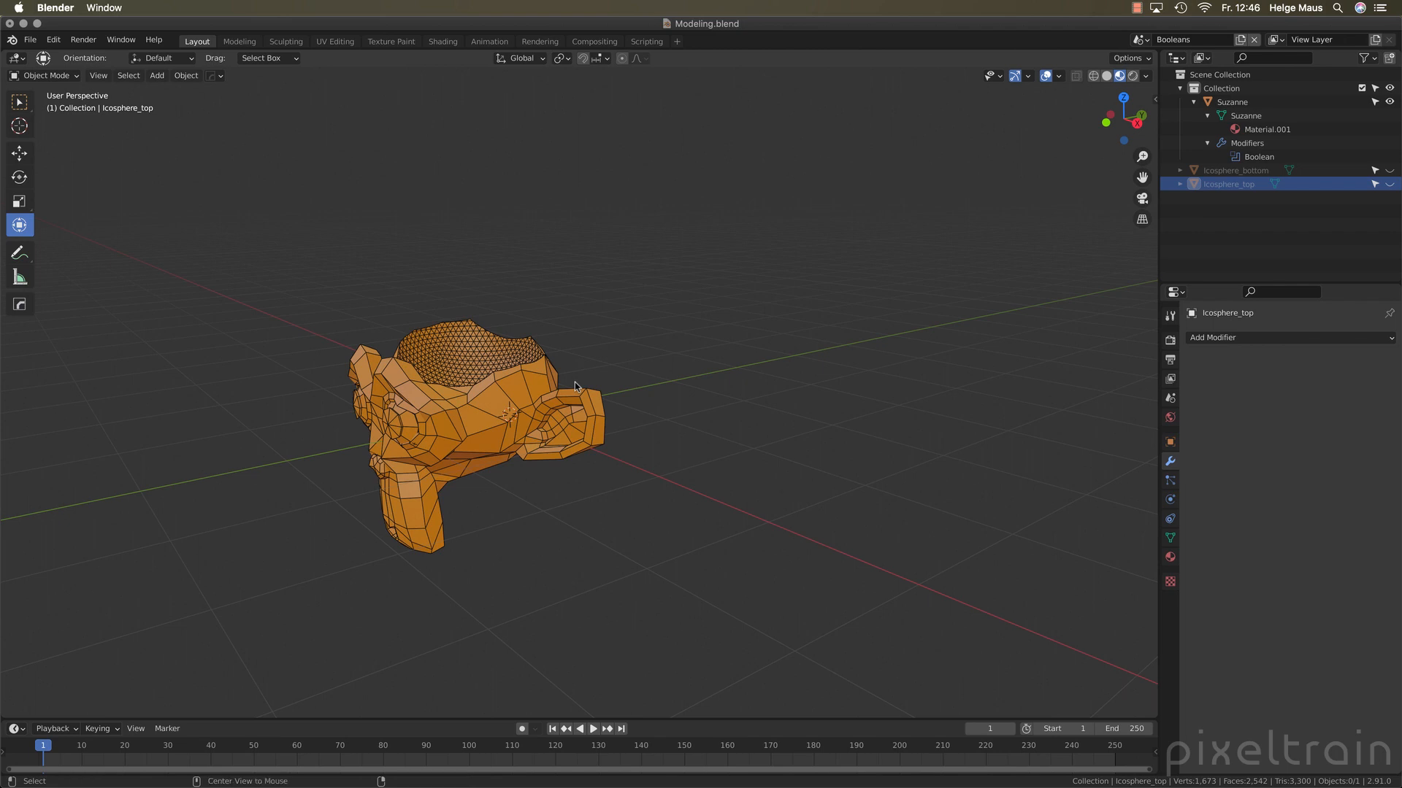
key(alt+h)
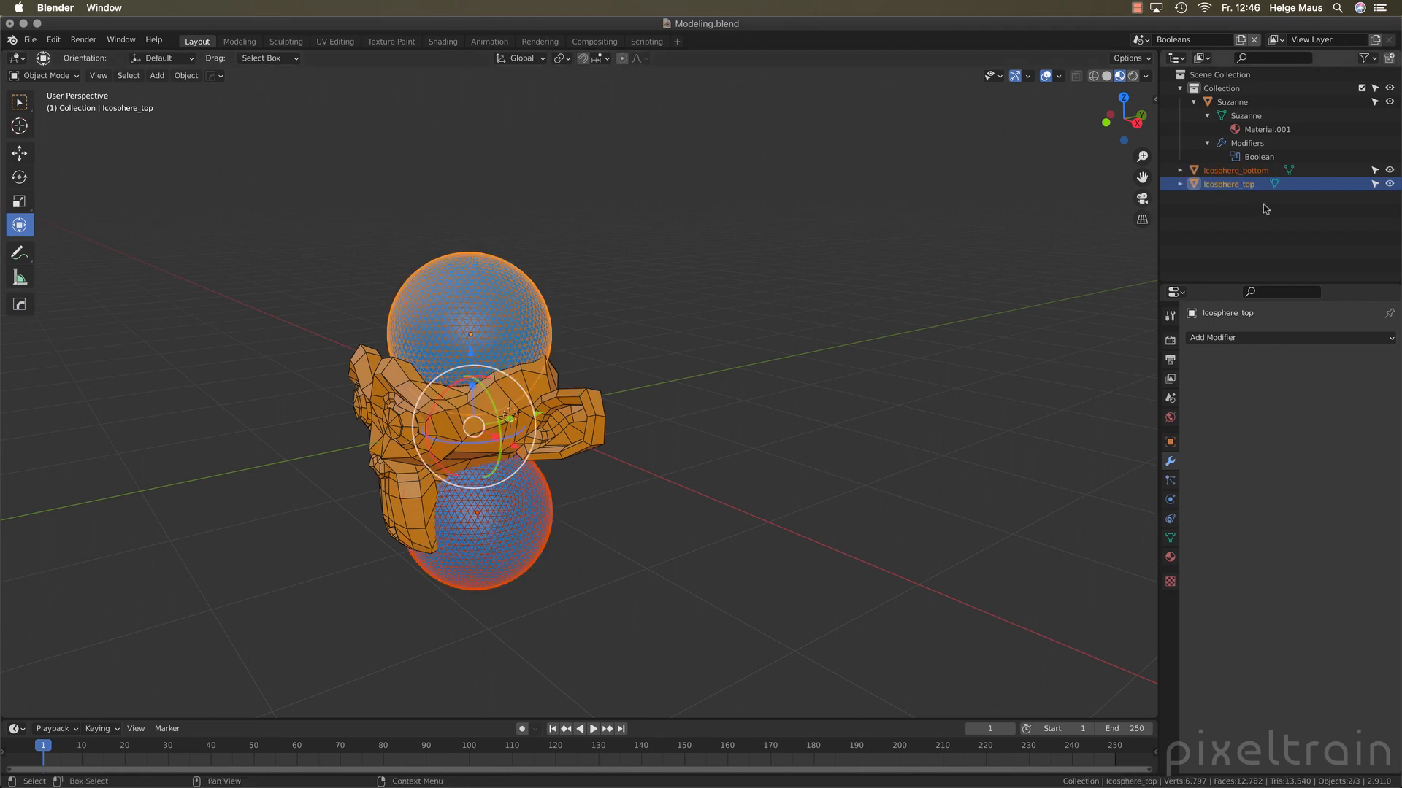
click(480, 549)
key(h)
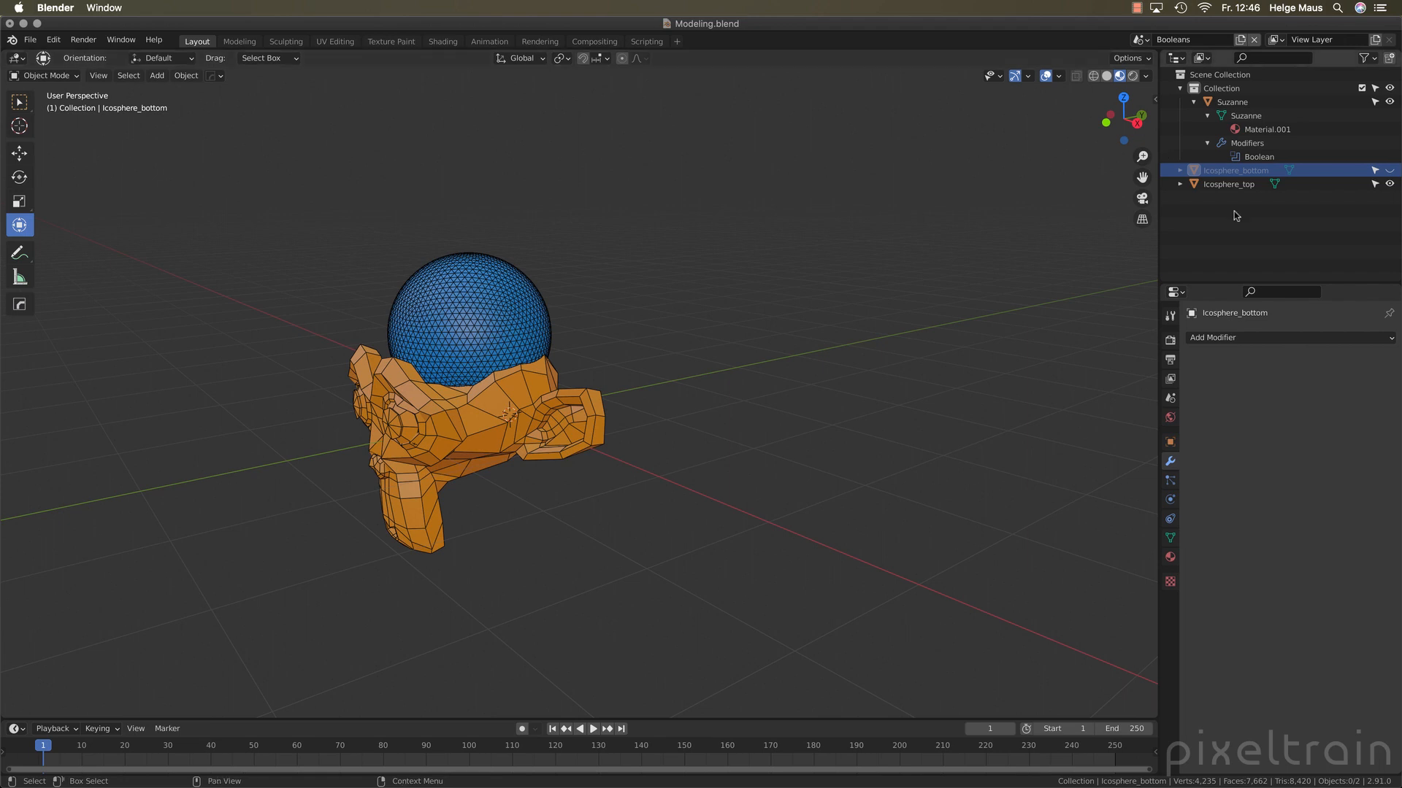
click(1389, 184)
click(1389, 184)
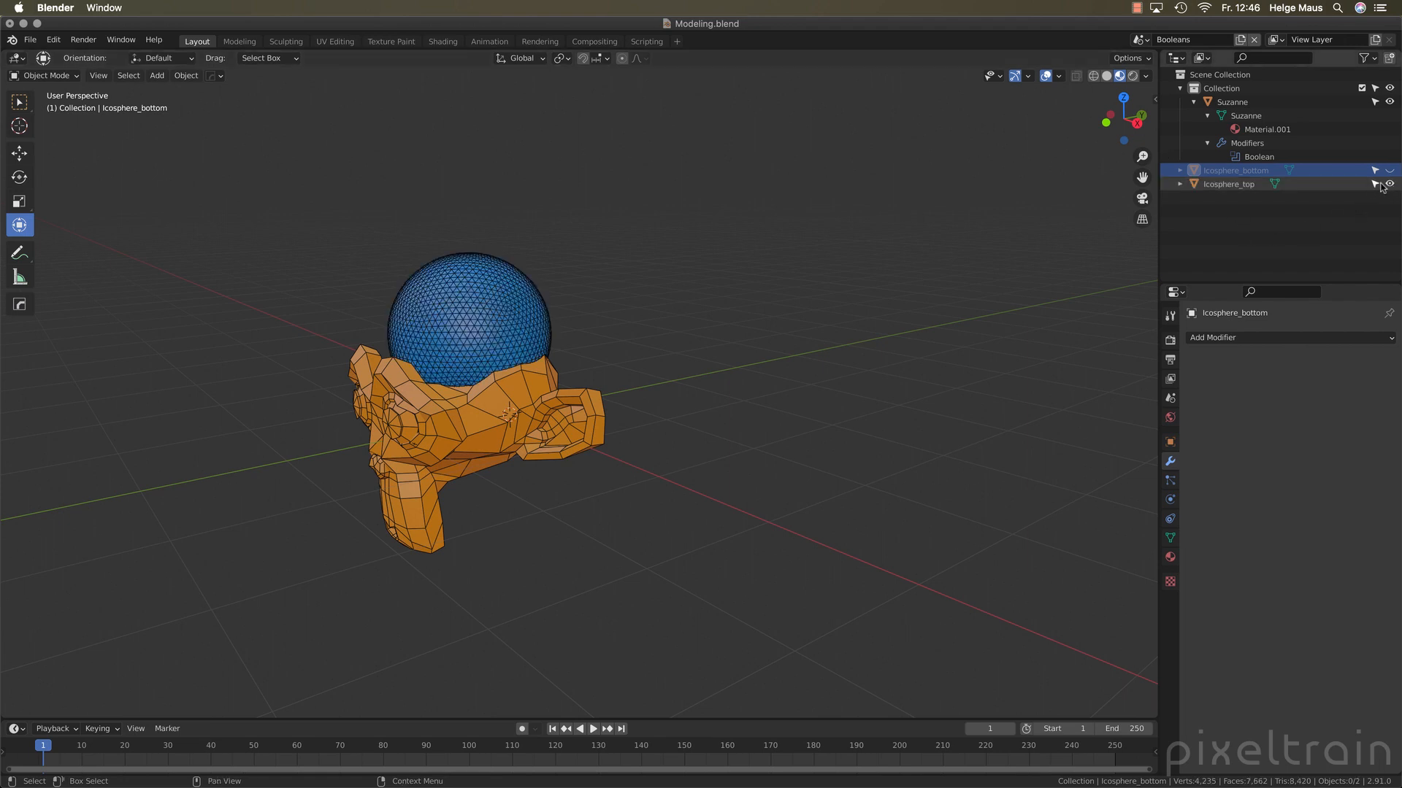
Set the top icosphere's viewport display to Bounds so the cut in the head can be seen, and deselect it
click(1199, 186)
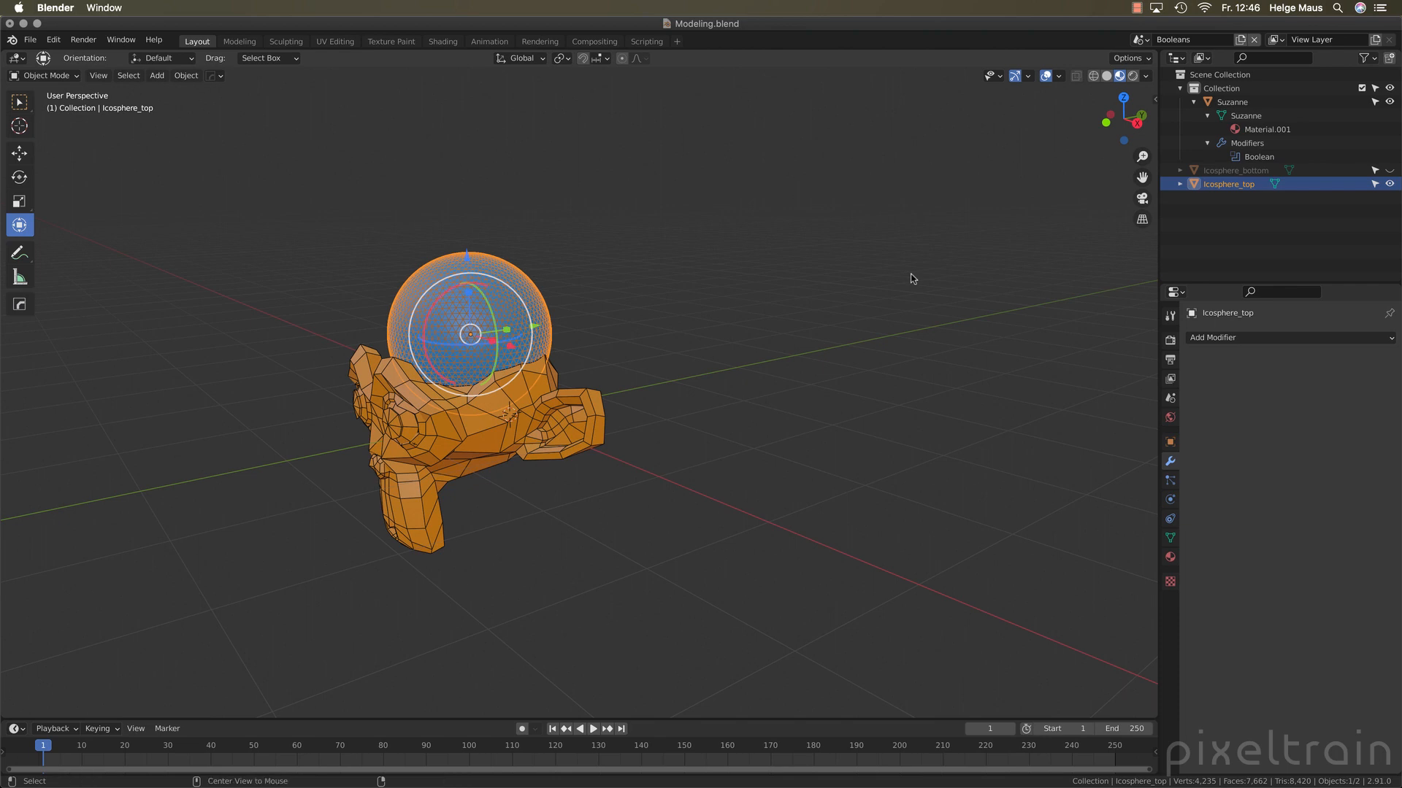
key(alt+z)
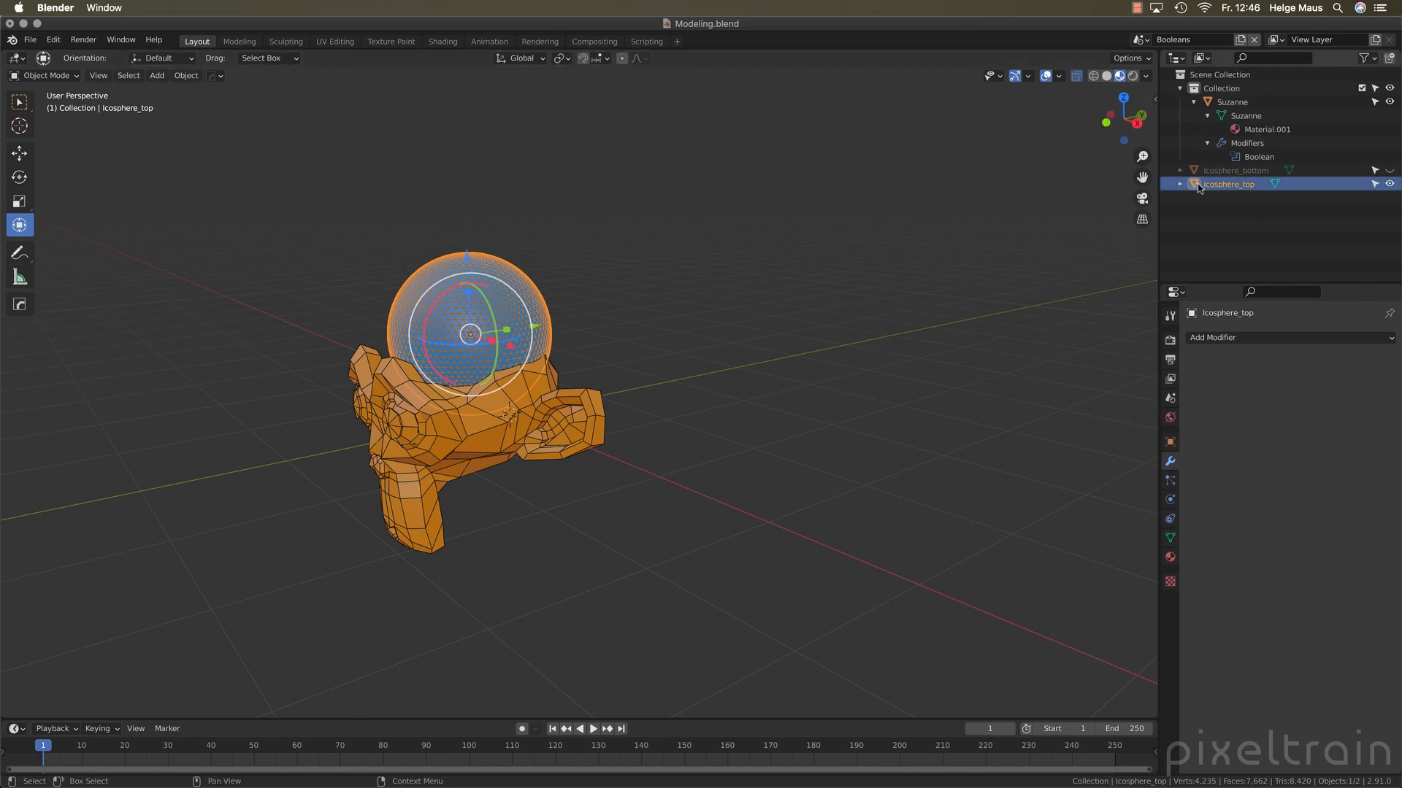
click(1170, 442)
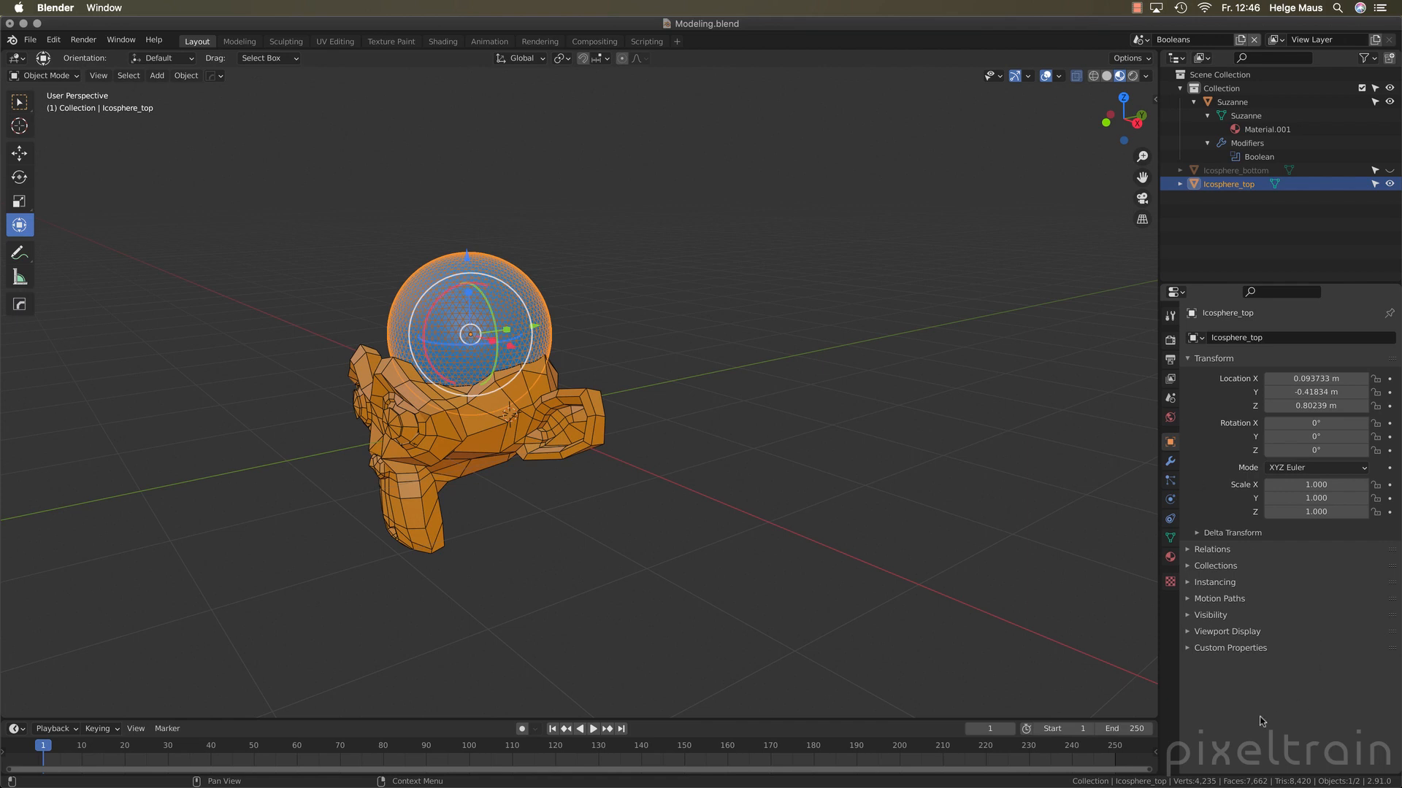
click(1189, 632)
scroll(1234, 632, down, 2)
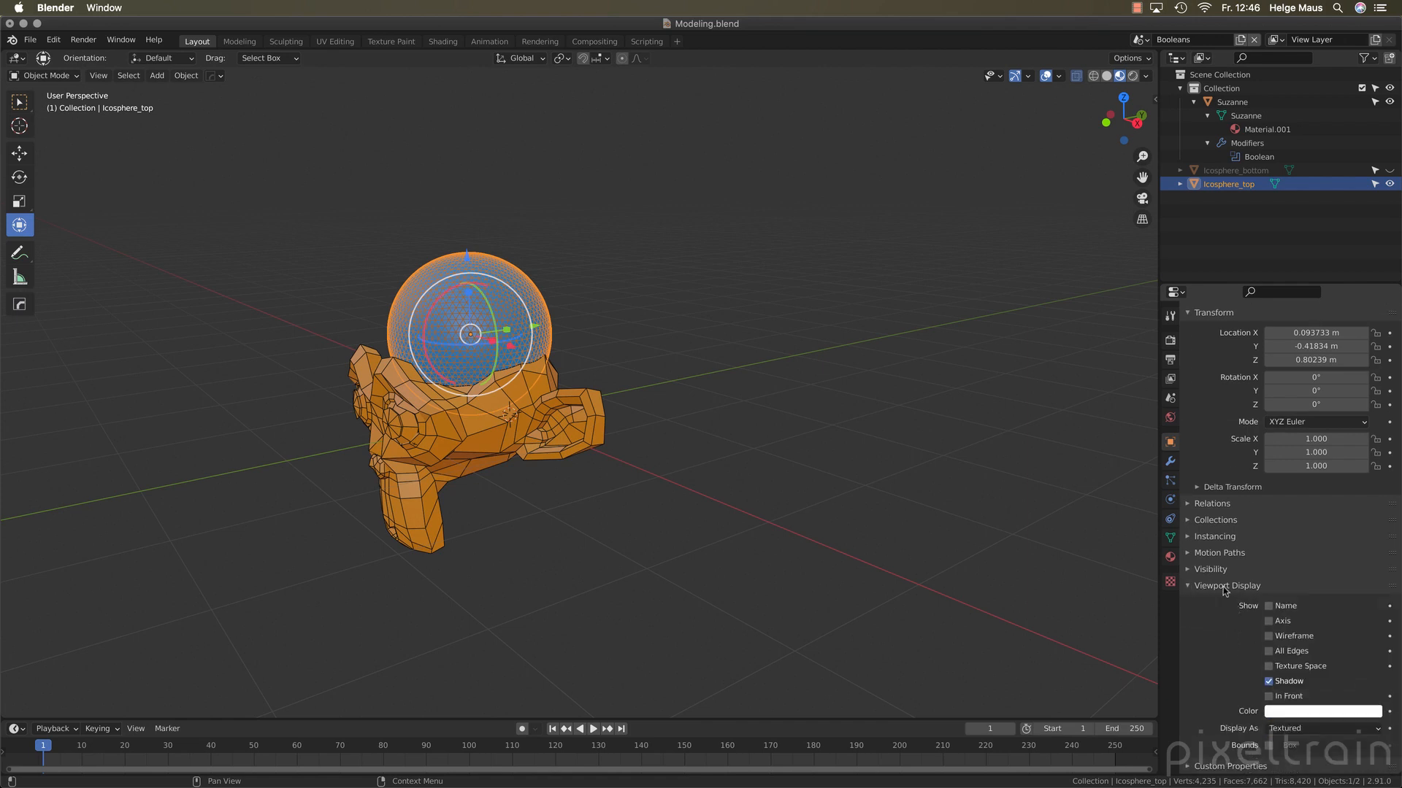
click(1292, 731)
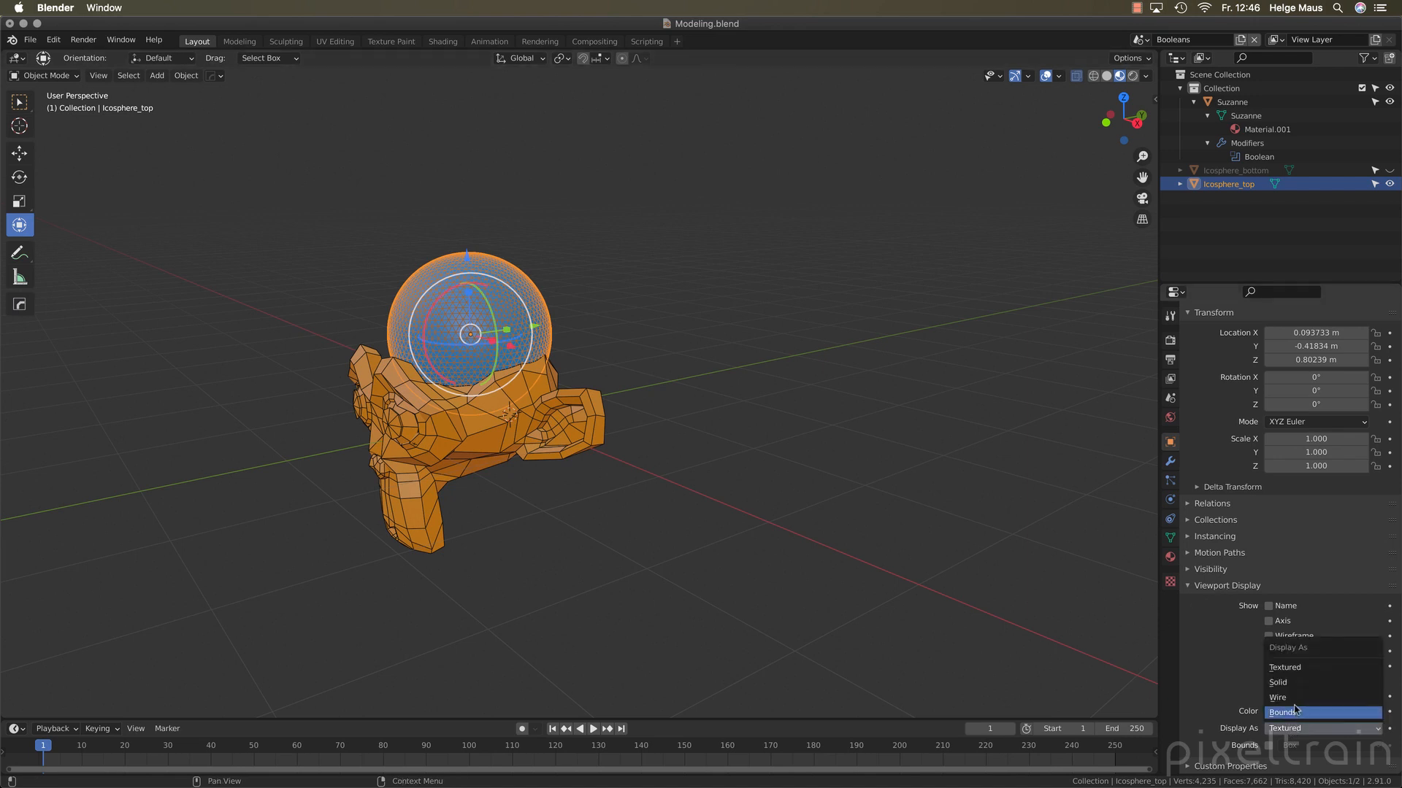
click(1285, 712)
click(663, 546)
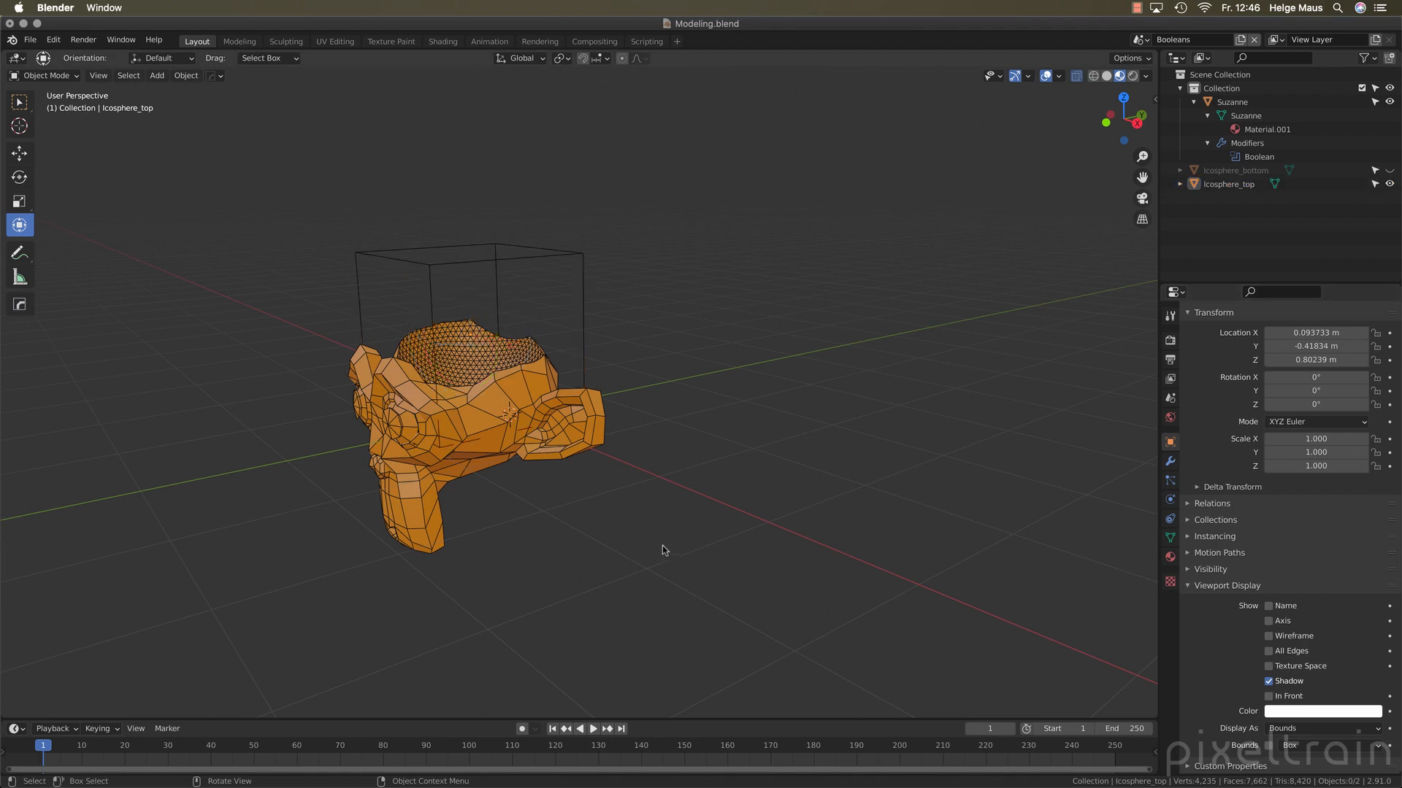
Select the top icosphere and move it about -0.03 m along the global Y axis inside the monkey head
middle_drag(662, 545, 610, 537)
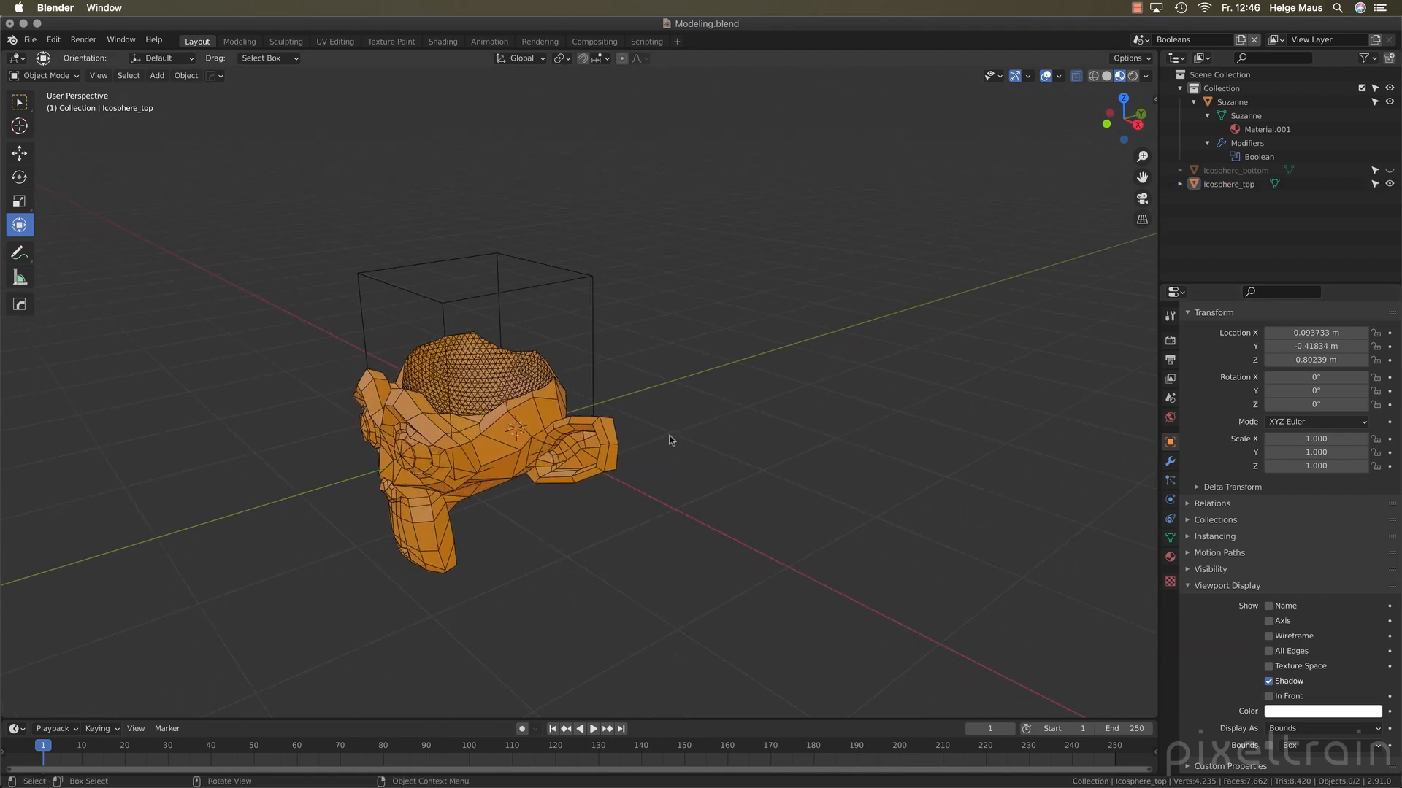
key(b)
drag(583, 277, 660, 287)
key(g)
key(y)
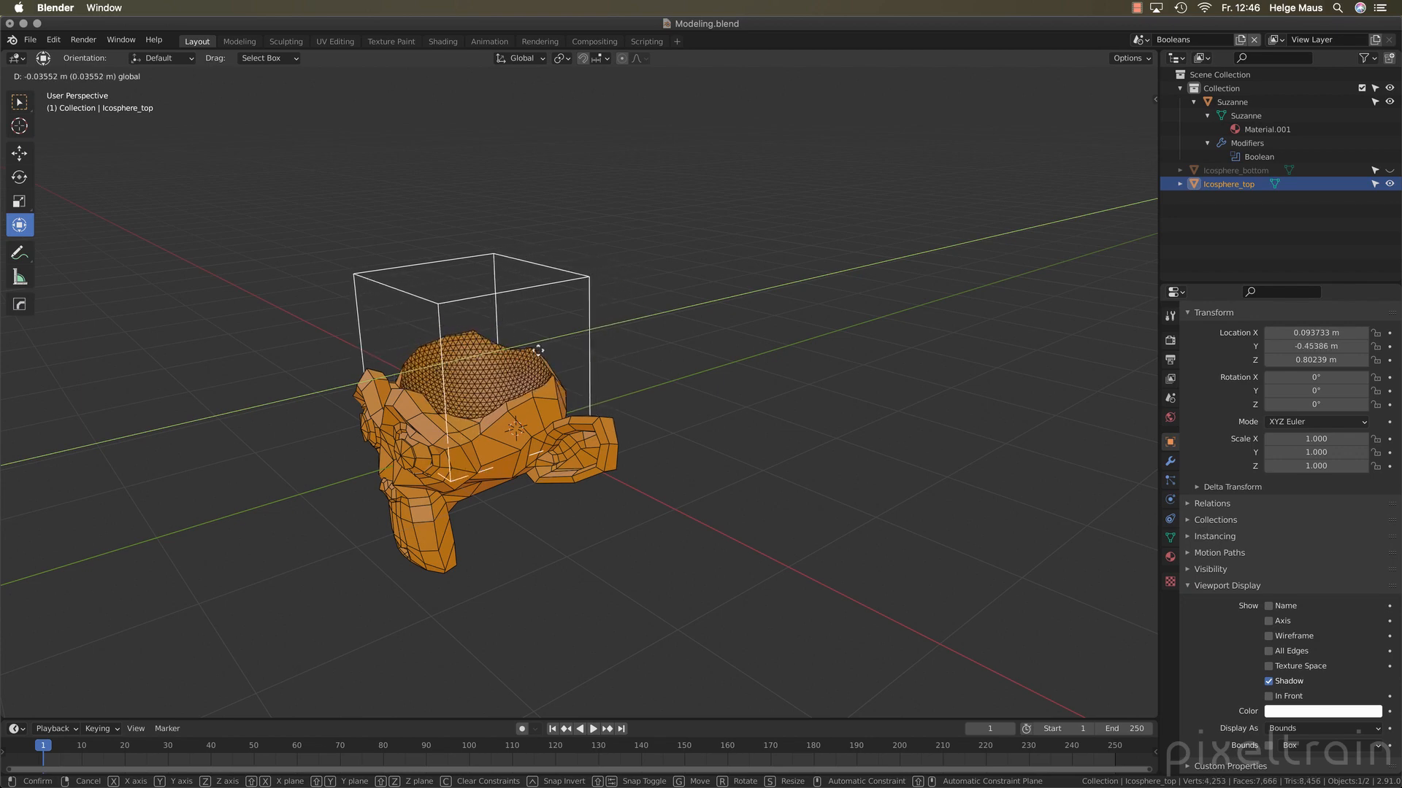
drag(553, 354, 554, 354)
middle_drag(715, 381, 744, 379)
scroll(660, 376, up, 3)
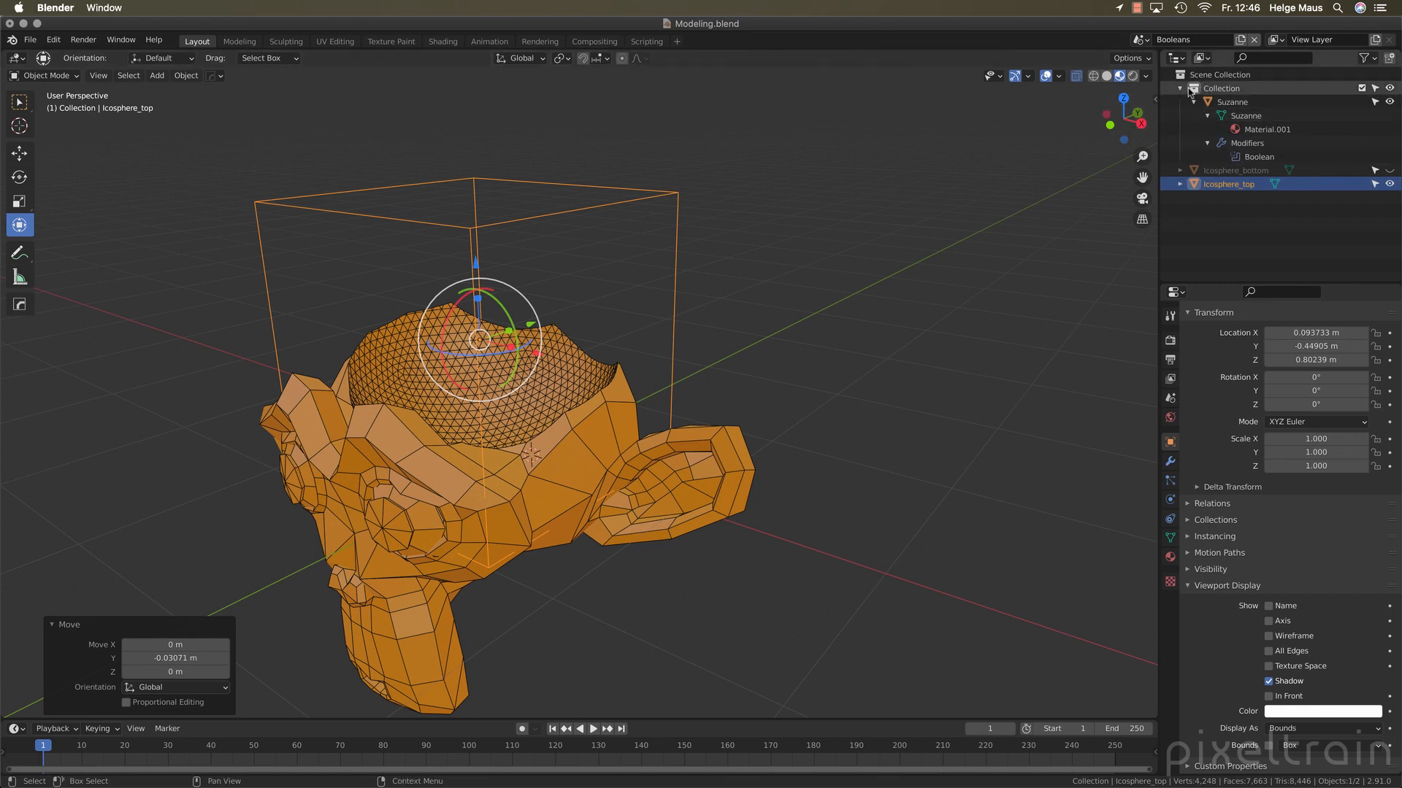
Show Suzanne's Boolean modifier settings and move the top icosphere about -0.21 m along the global Z axis
click(1238, 160)
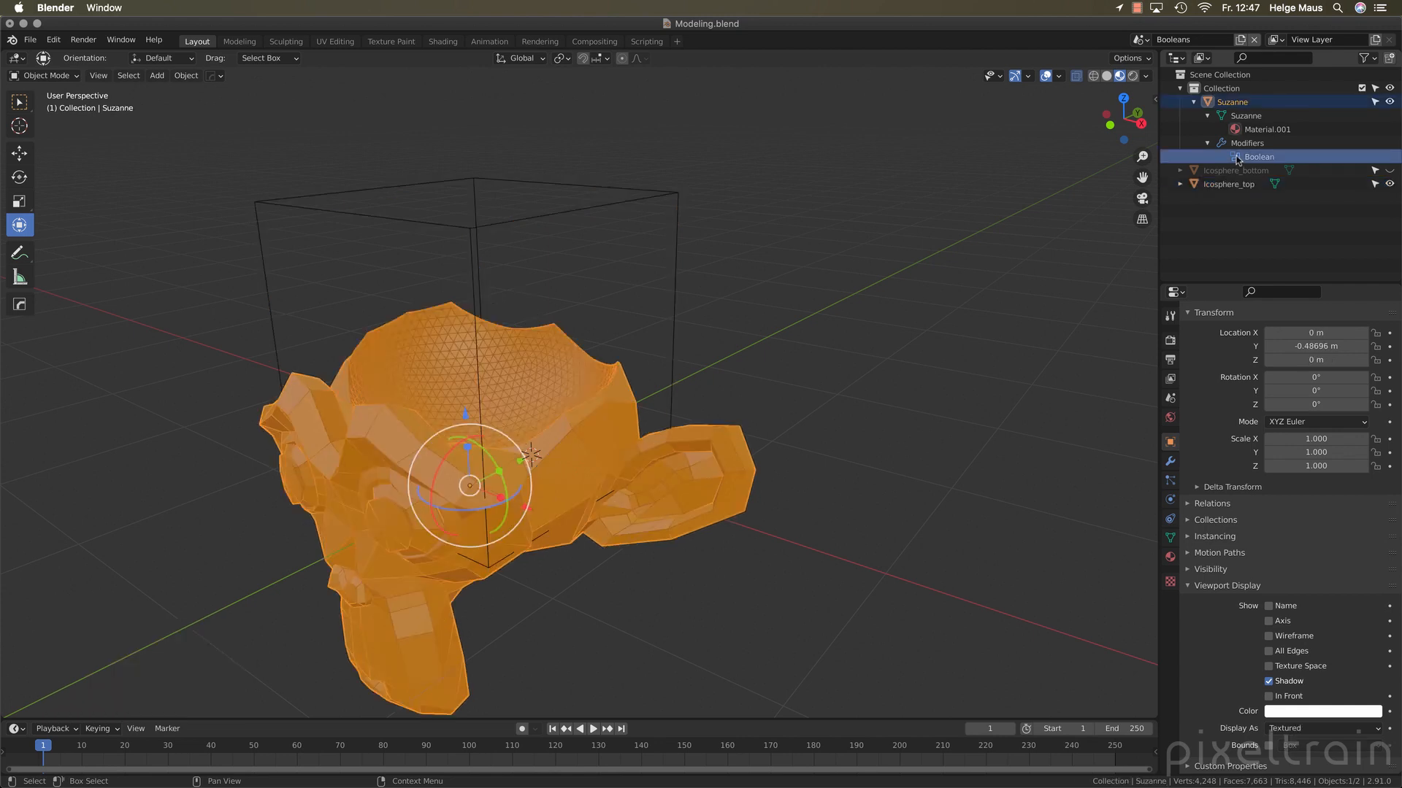
click(1170, 462)
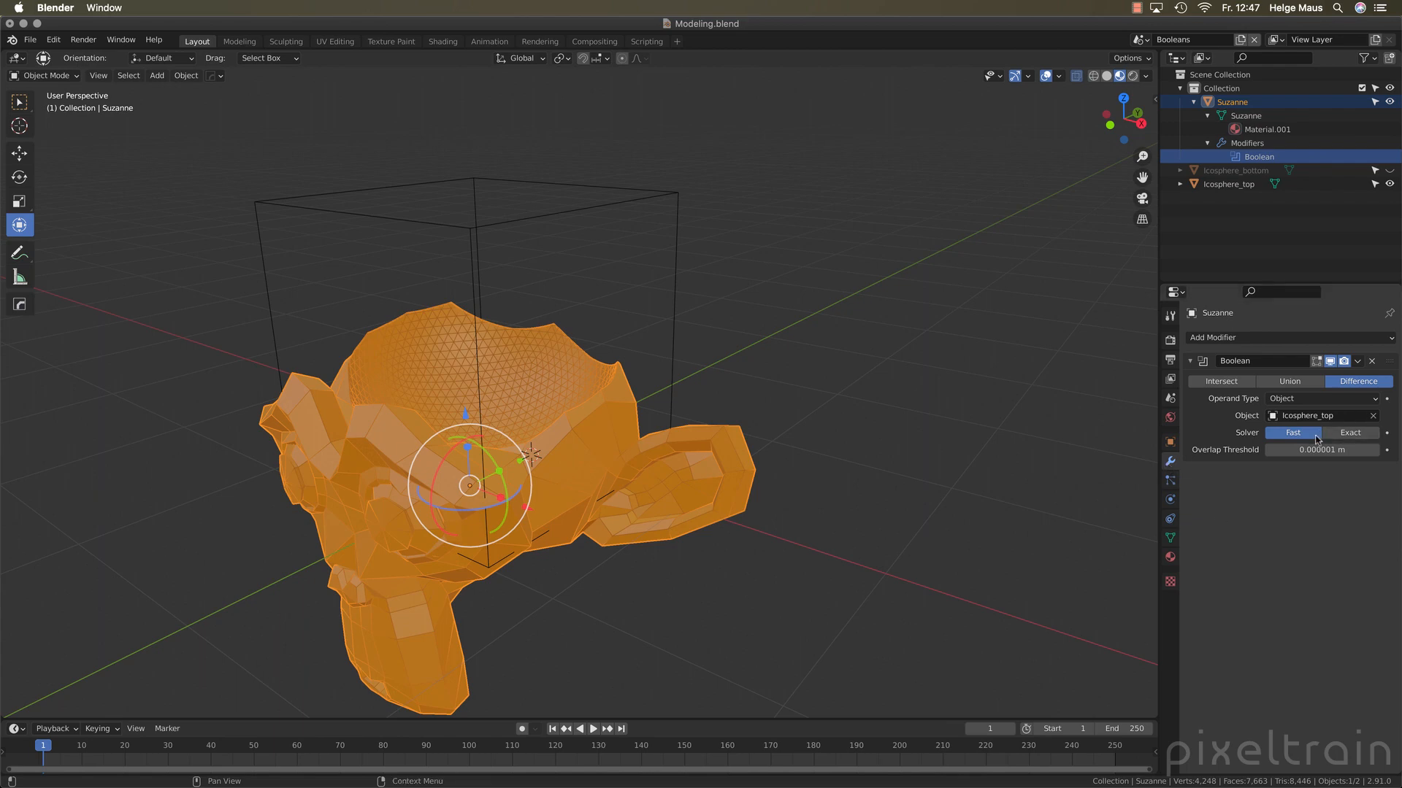
mouse_move(701, 490)
middle_down()
mouse_move(719, 494)
mouse_move(689, 485)
middle_up()
drag(553, 155, 531, 202)
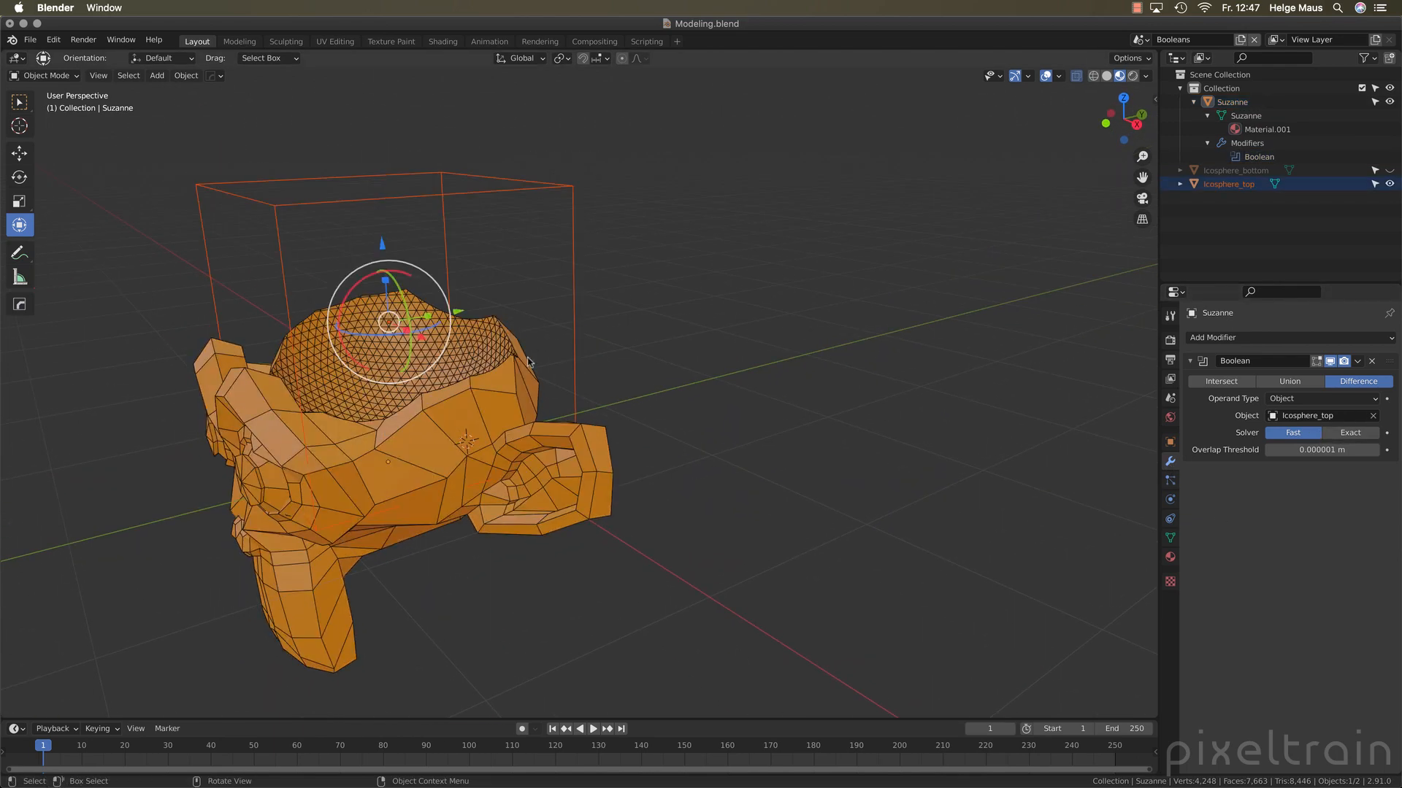
drag(467, 317, 397, 287)
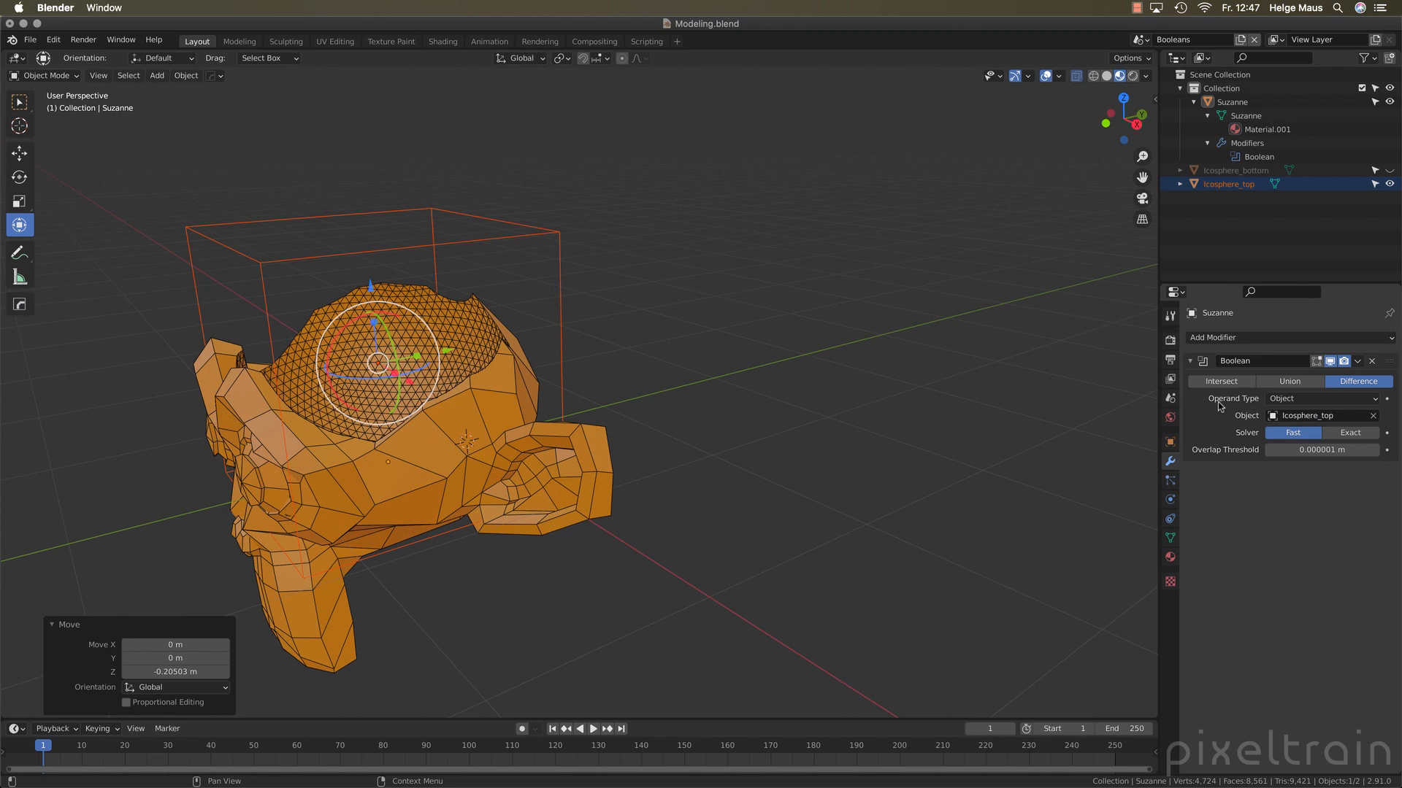
Set the Boolean solver to Exact with Self enabled, testing the cut by raising the top icosphere about 0.01 m
click(1362, 434)
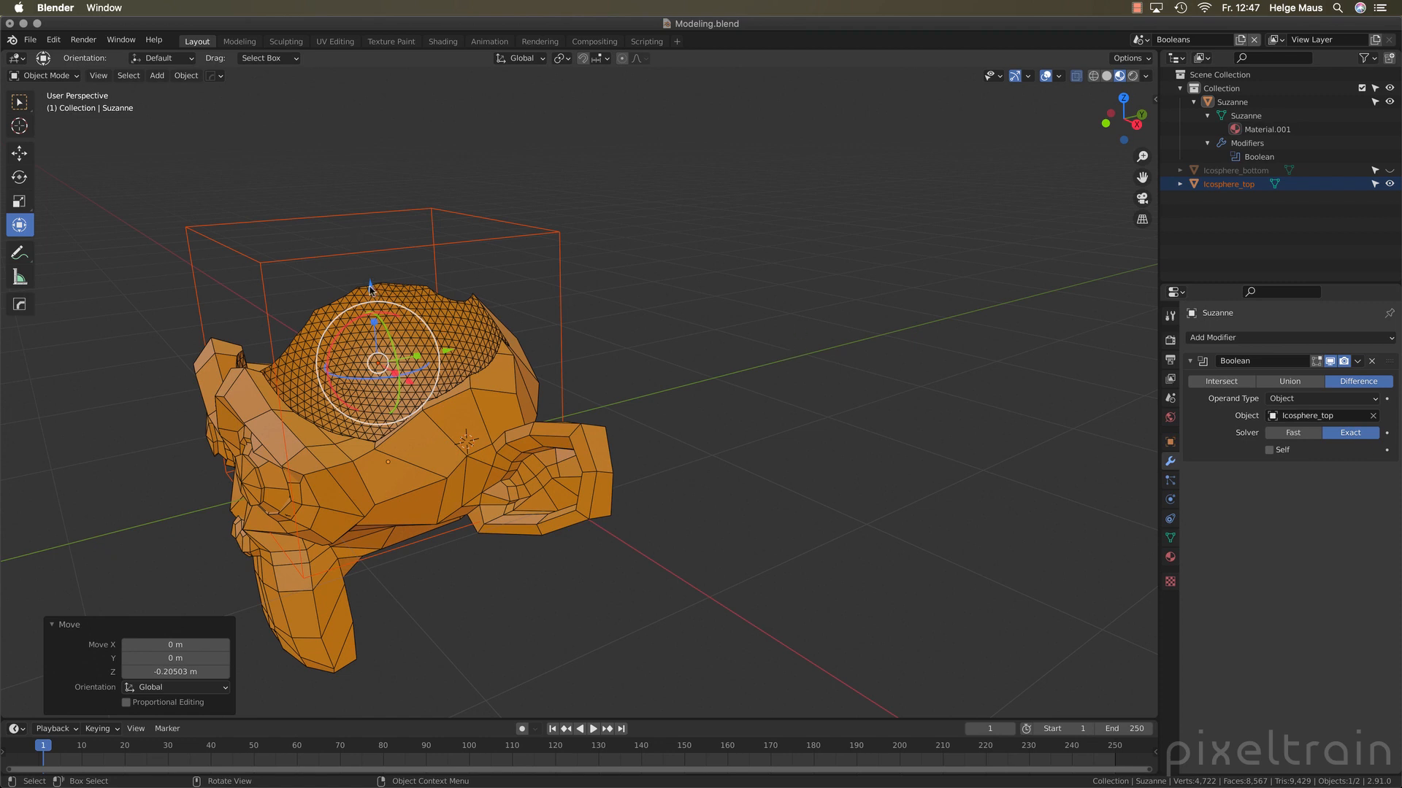
mouse_move(371, 287)
mouse_down()
mouse_move(385, 191)
mouse_move(389, 315)
mouse_move(391, 250)
mouse_move(393, 281)
mouse_up()
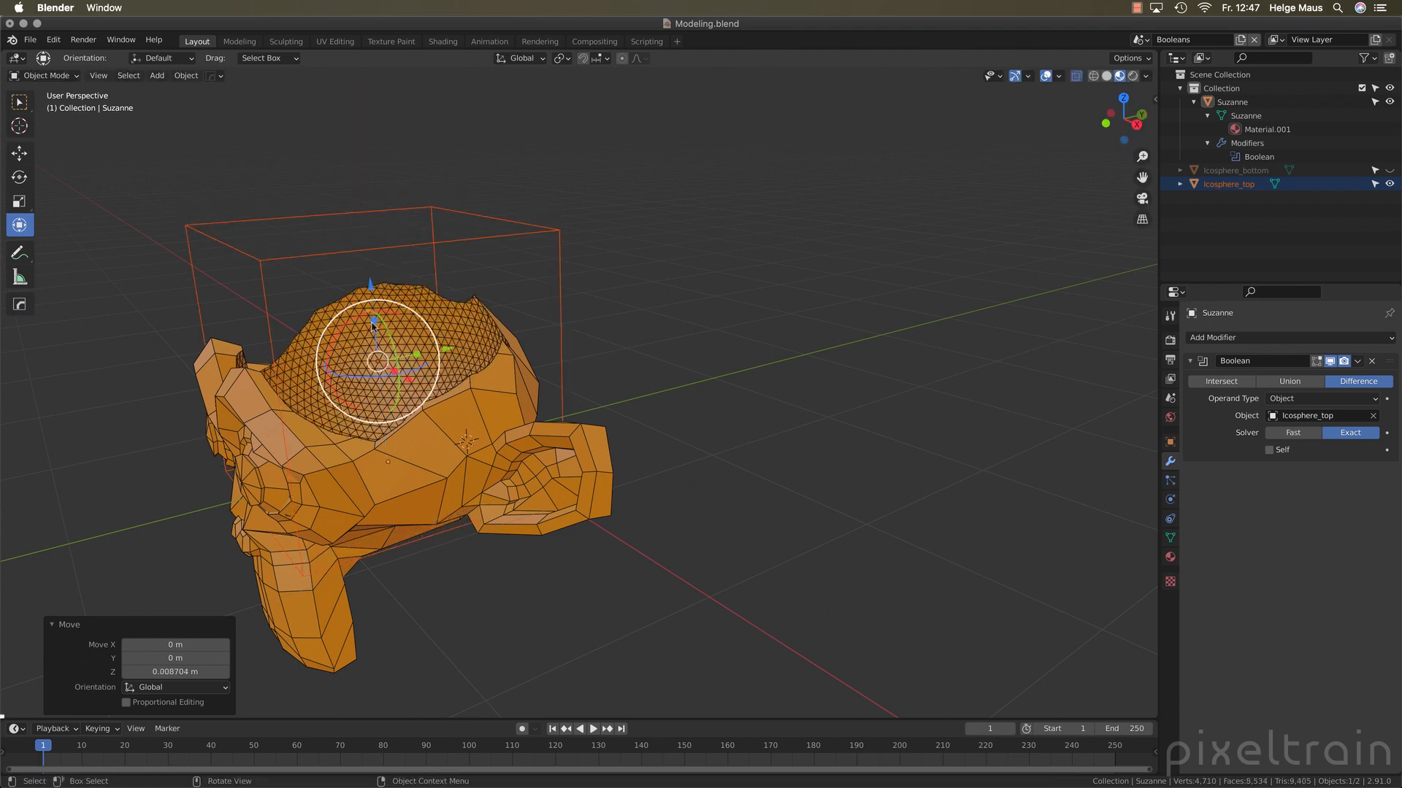
click(1269, 451)
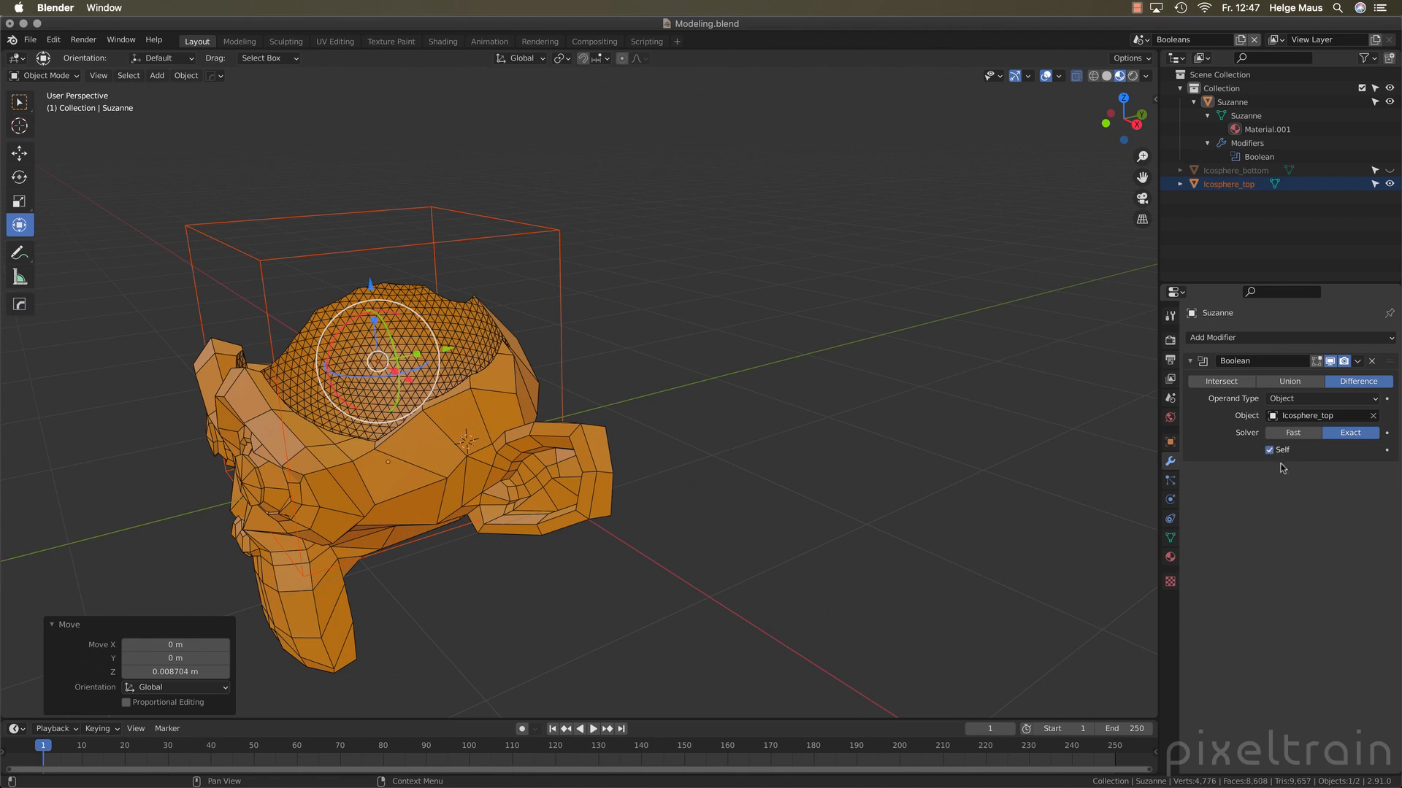
Move the top icosphere about -0.39 m along the global Y axis and toggle Self off and on again to compare the cut
drag(445, 354, 358, 370)
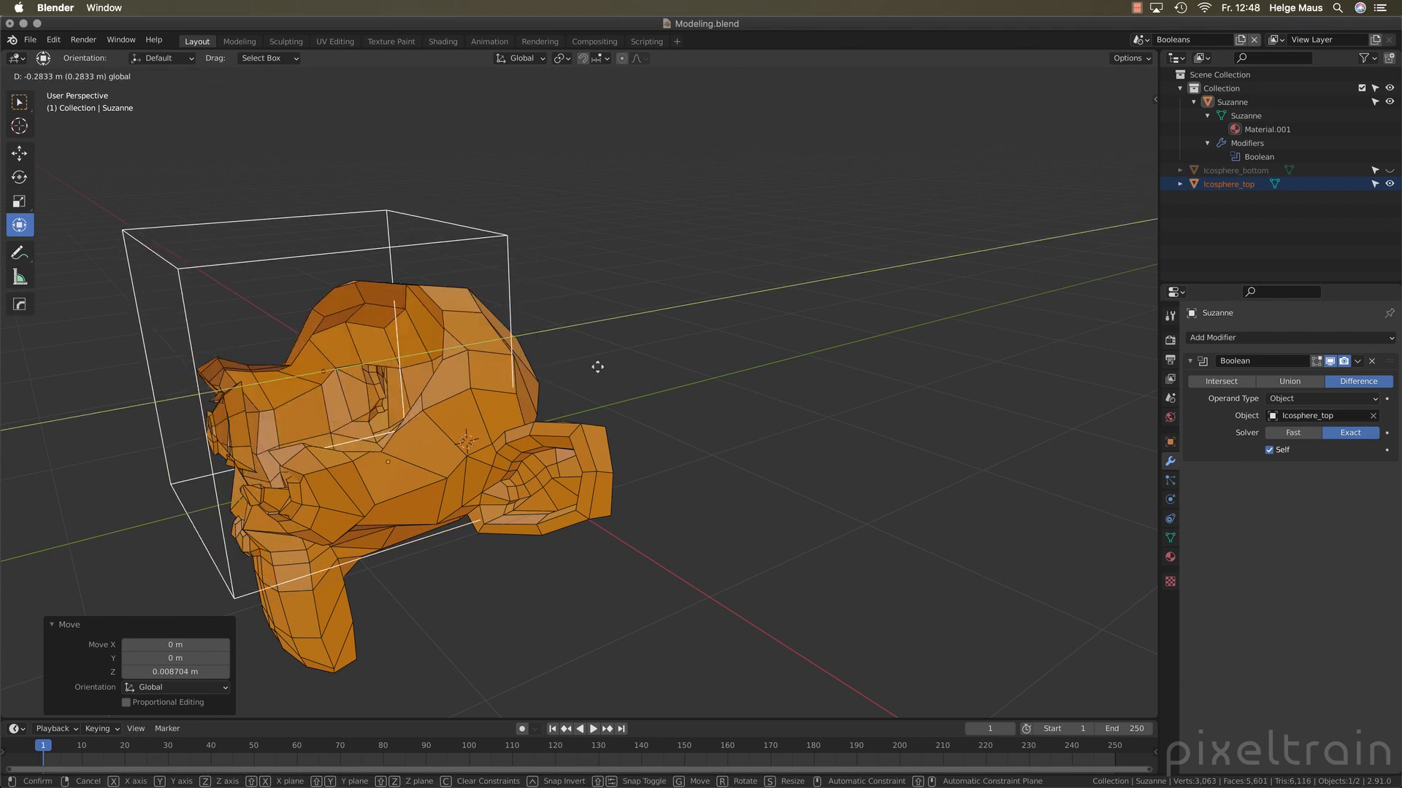
middle_drag(598, 367, 554, 384)
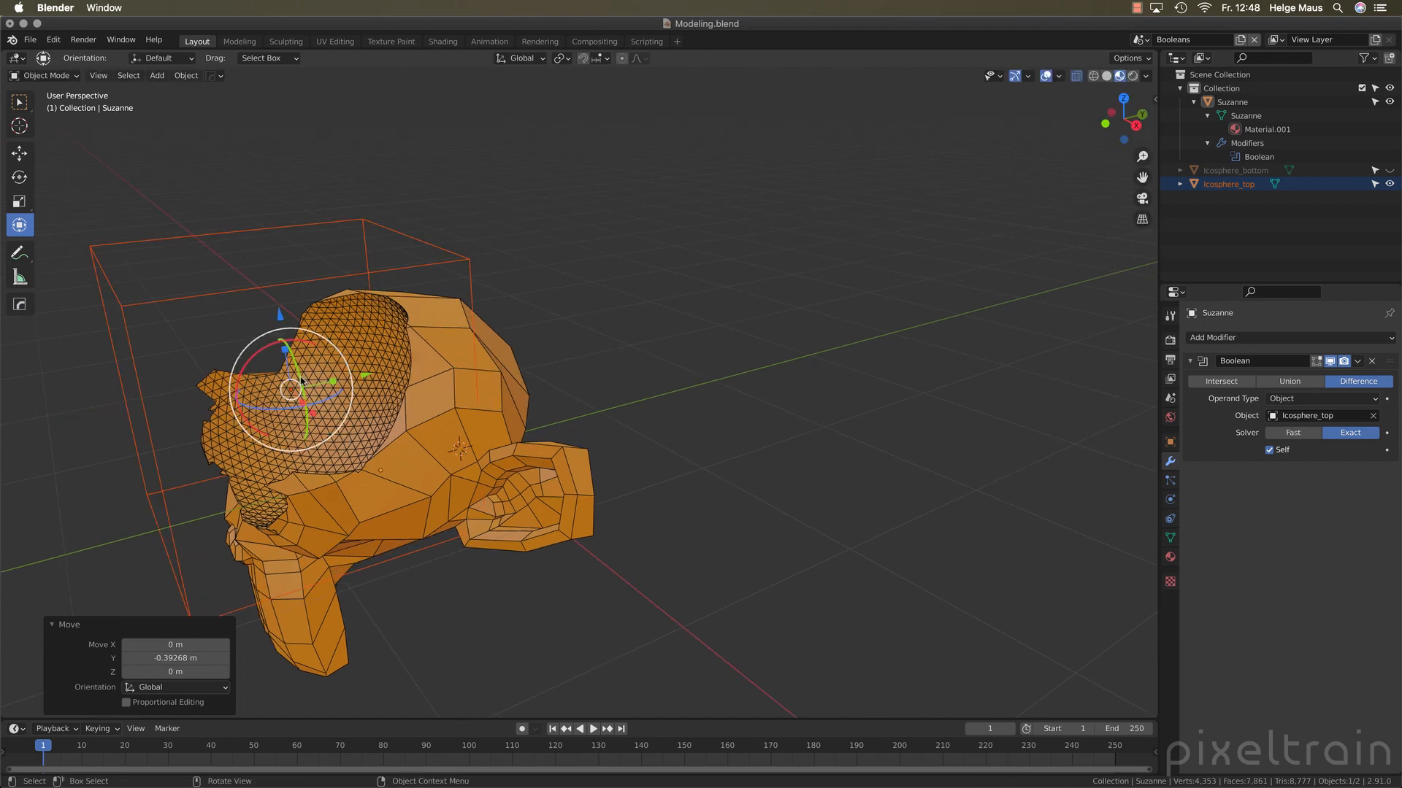
click(1270, 450)
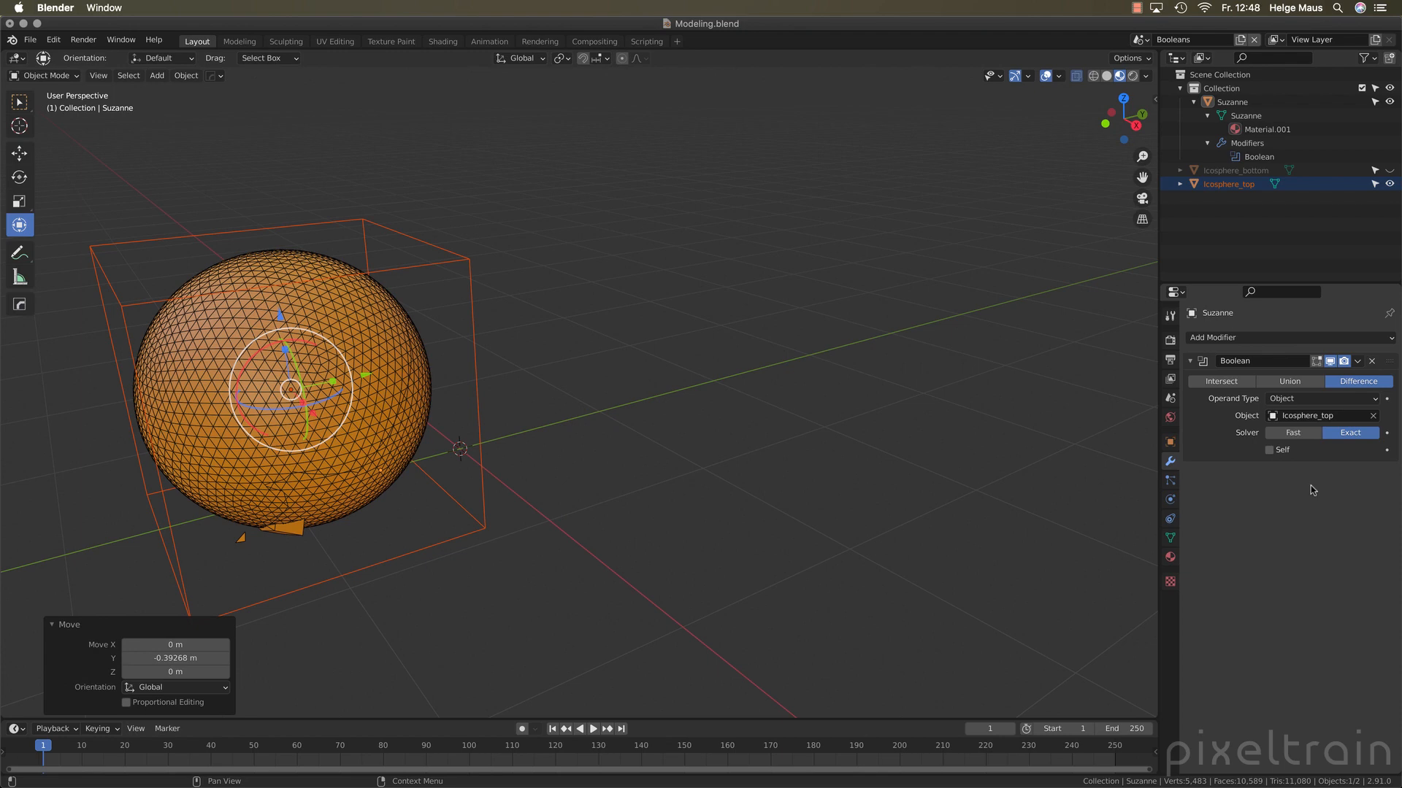
click(1279, 453)
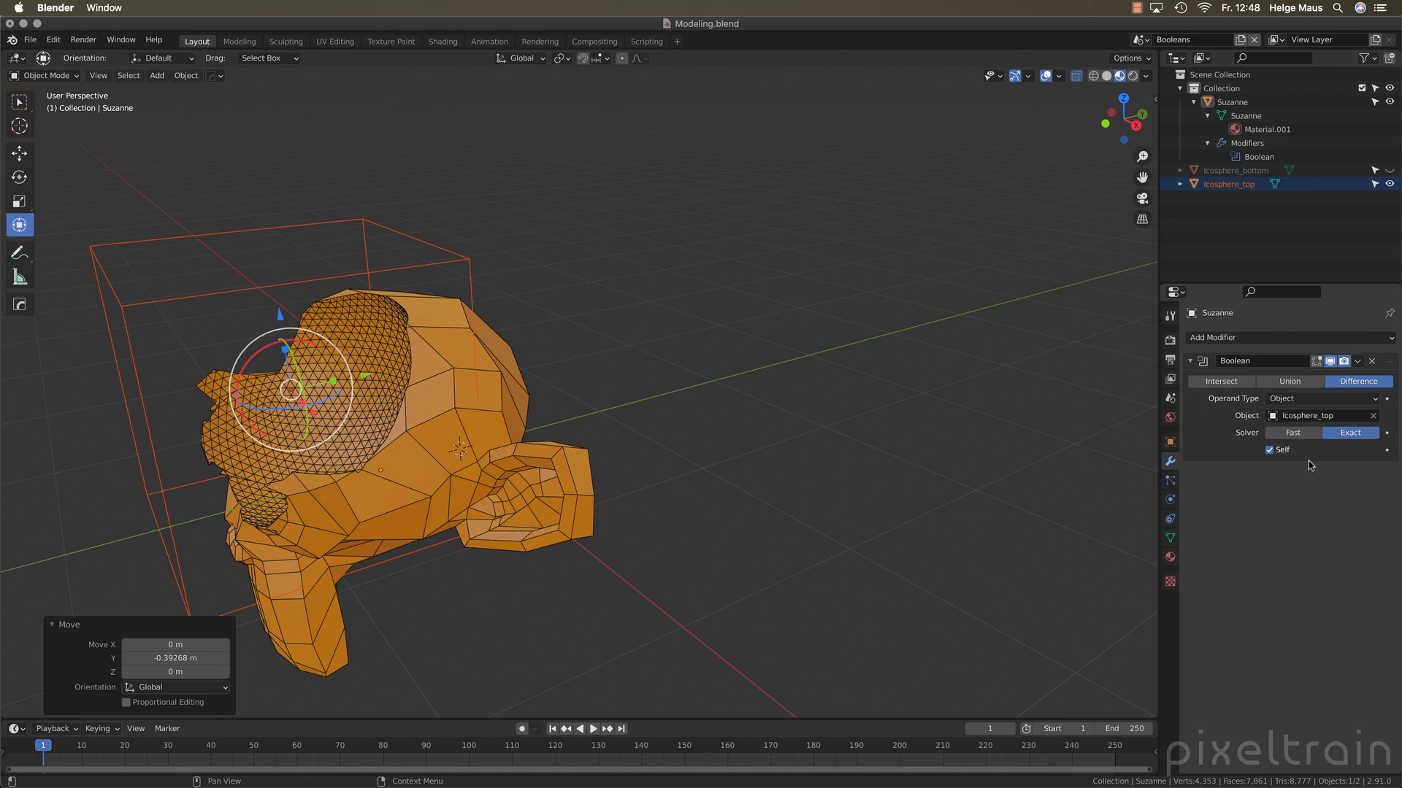
Clear the Boolean modifier's operand object and unhide the bottom icosphere
click(1372, 415)
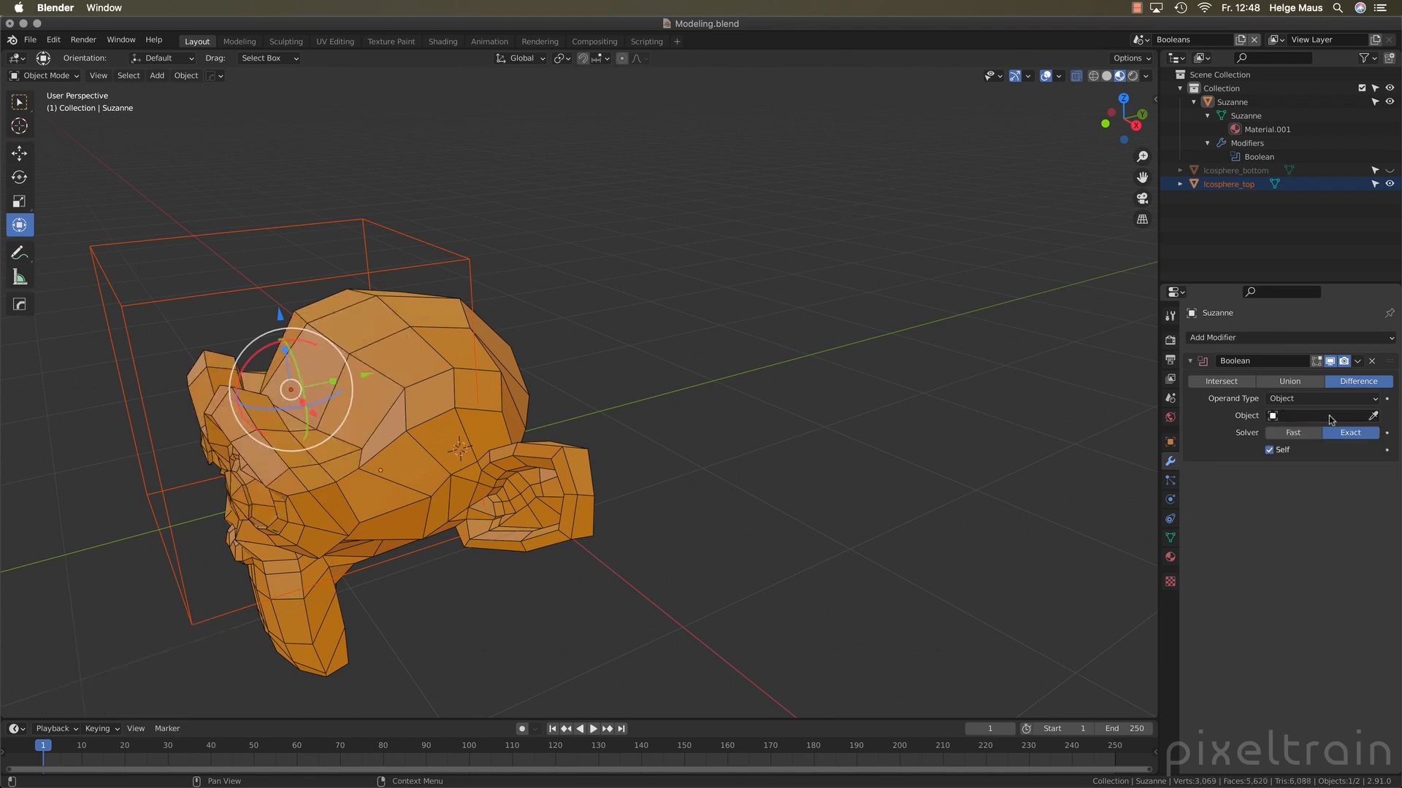
click(1289, 224)
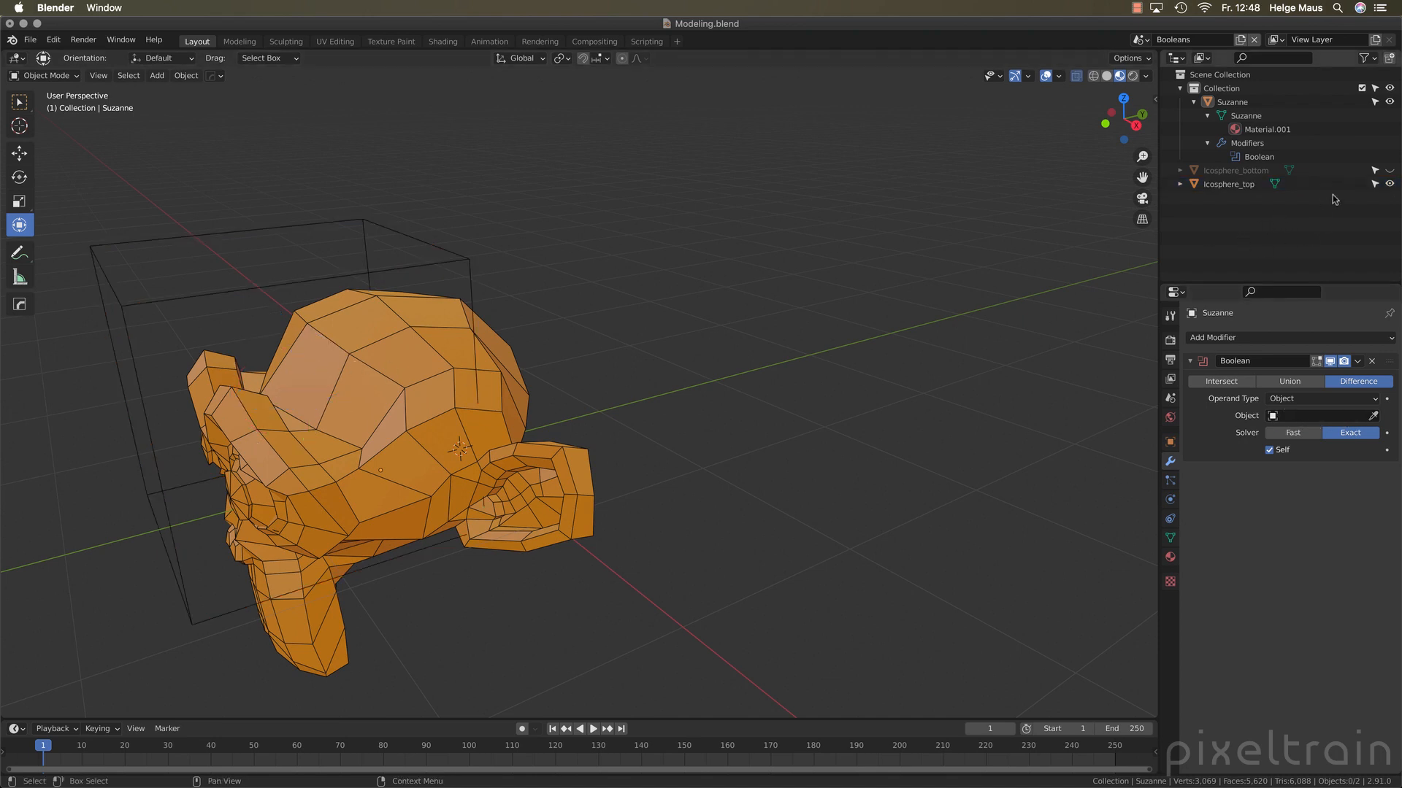
click(1389, 171)
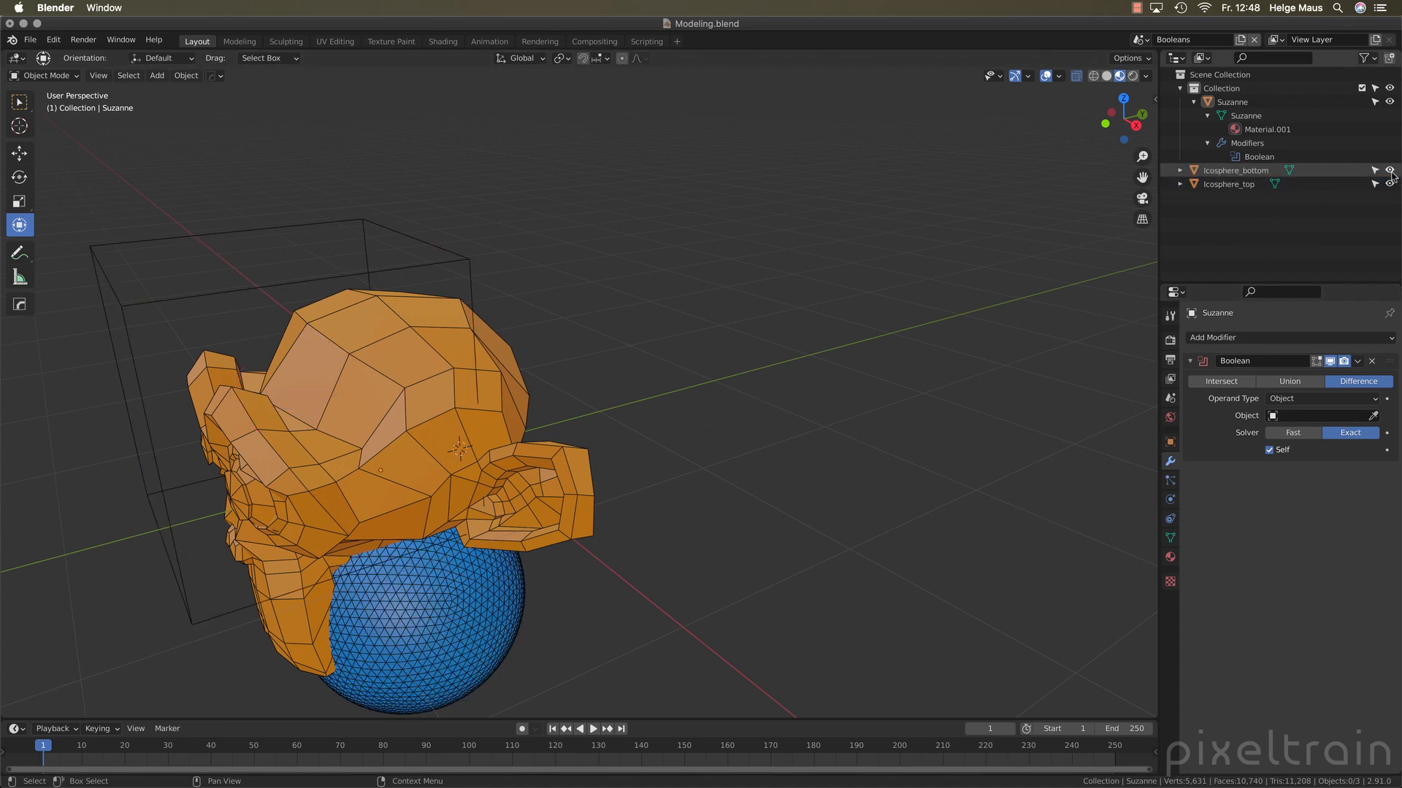
Move the top icosphere about 0.36 m along the global Y axis, back toward the middle of the head
click(1194, 175)
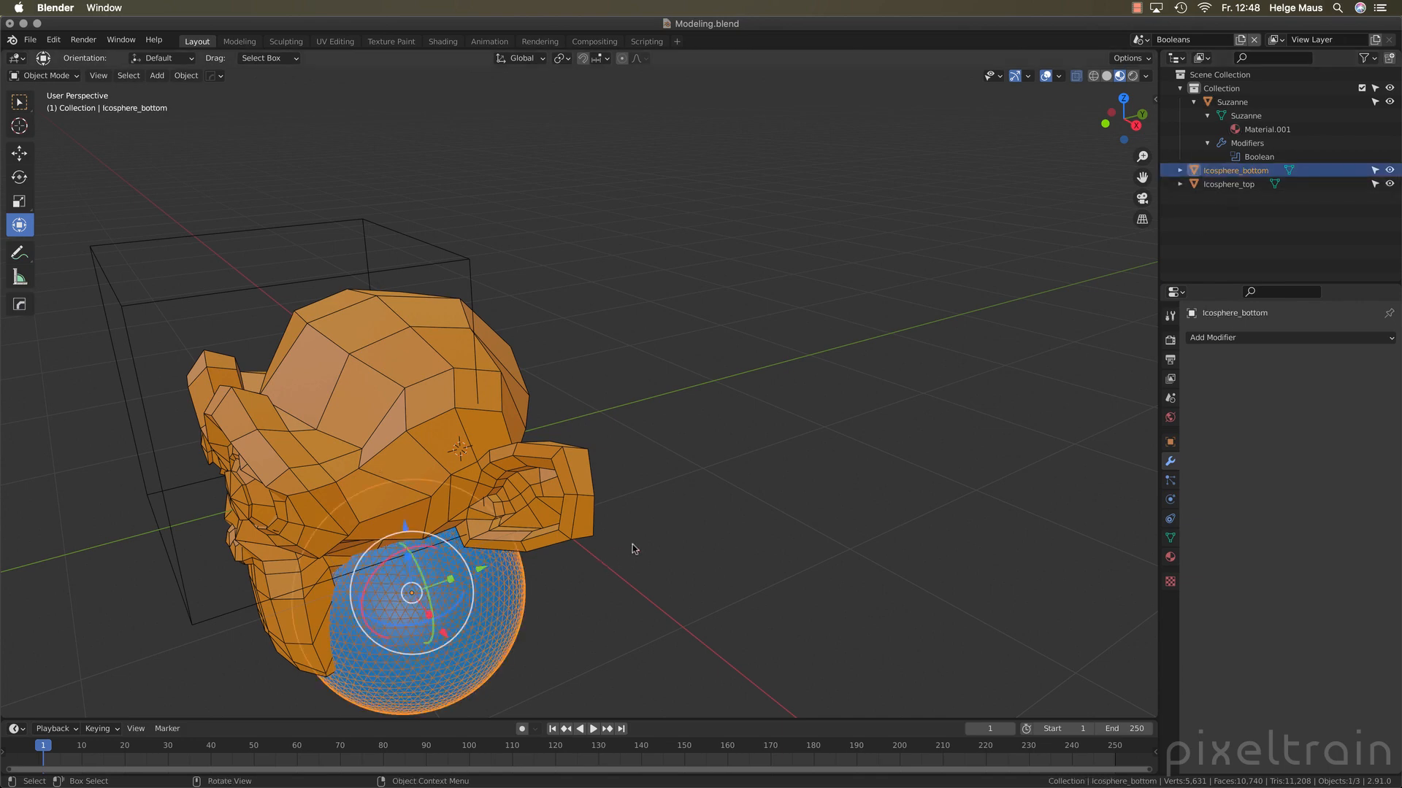
click(421, 248)
key(g)
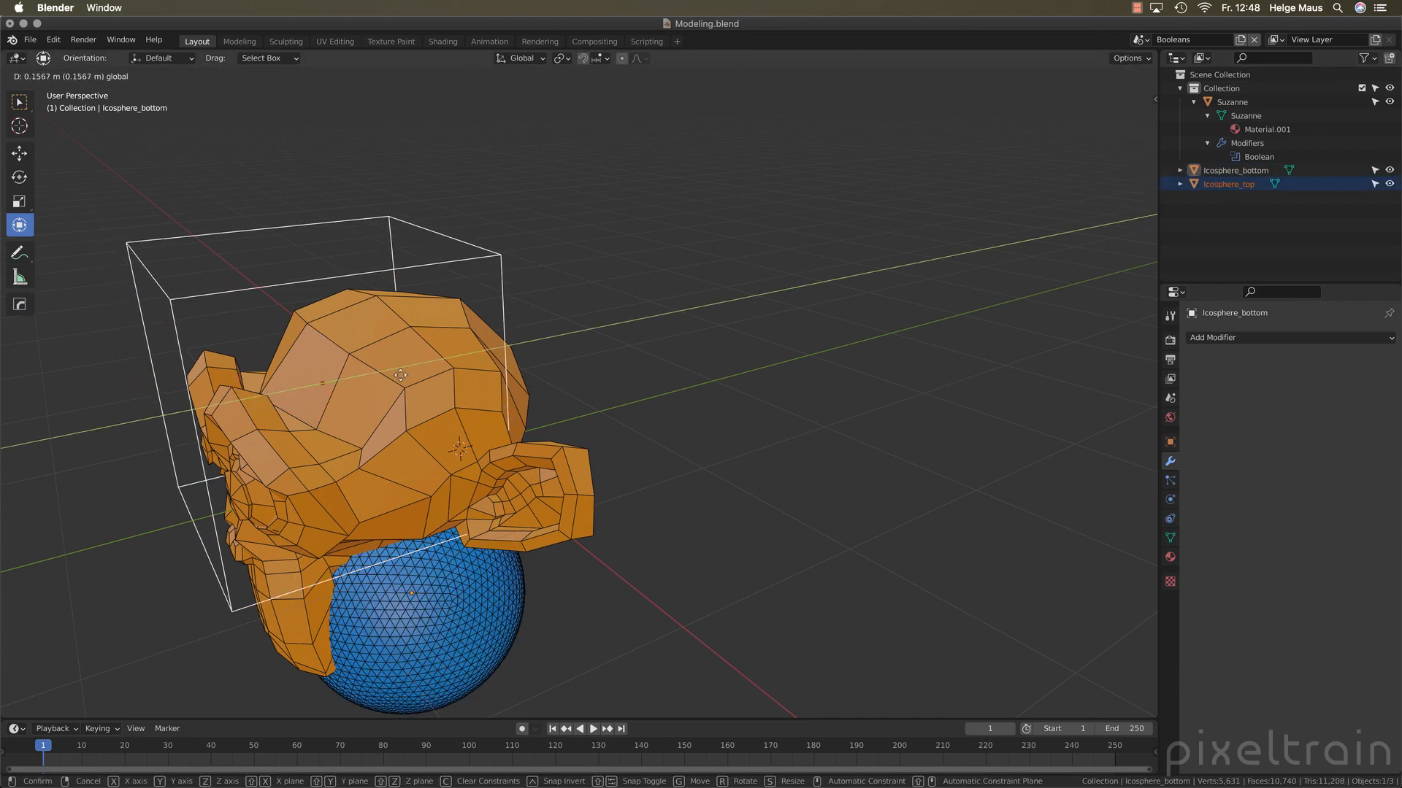
click(431, 375)
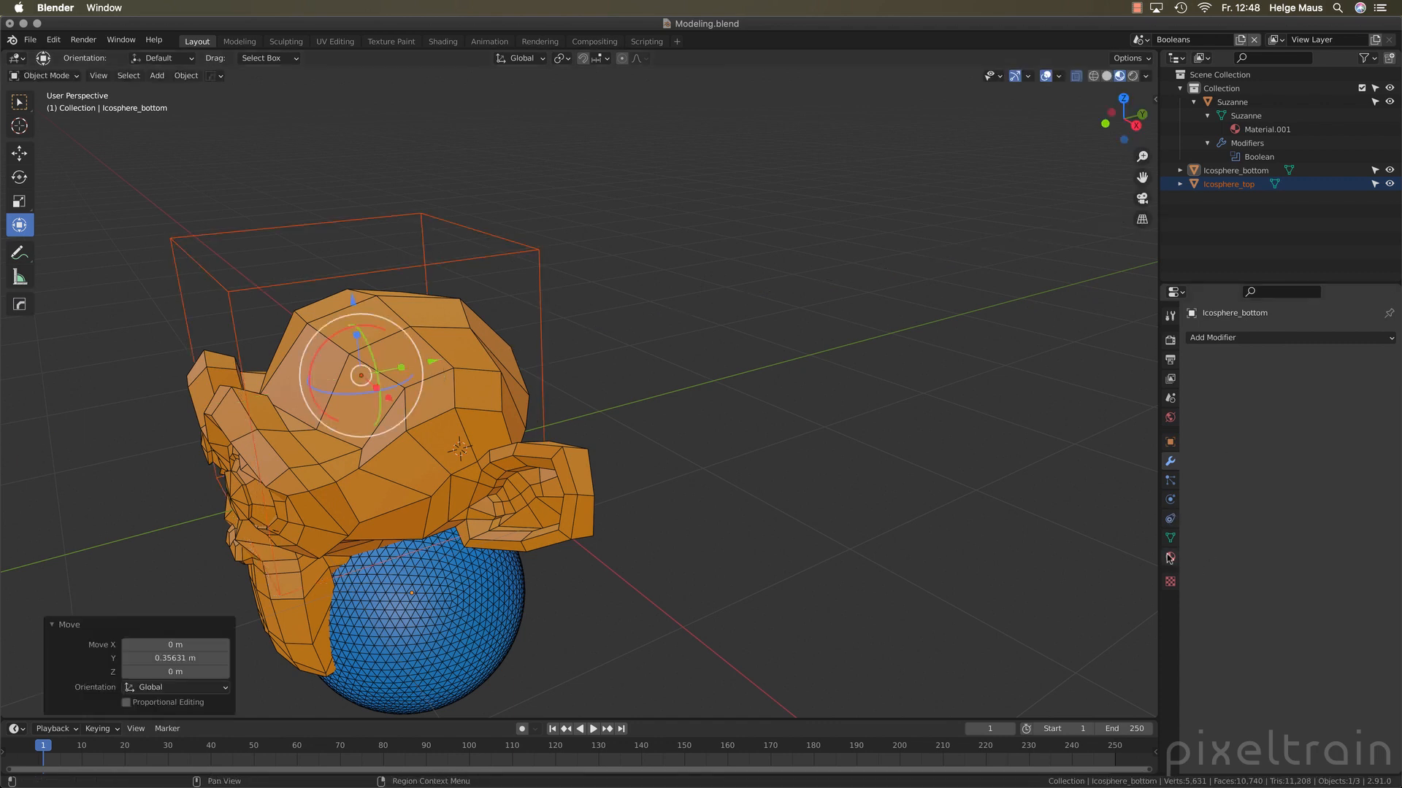
Set the top icosphere's viewport display to Textured and deselect it
click(1171, 441)
scroll(1348, 726, down, 2)
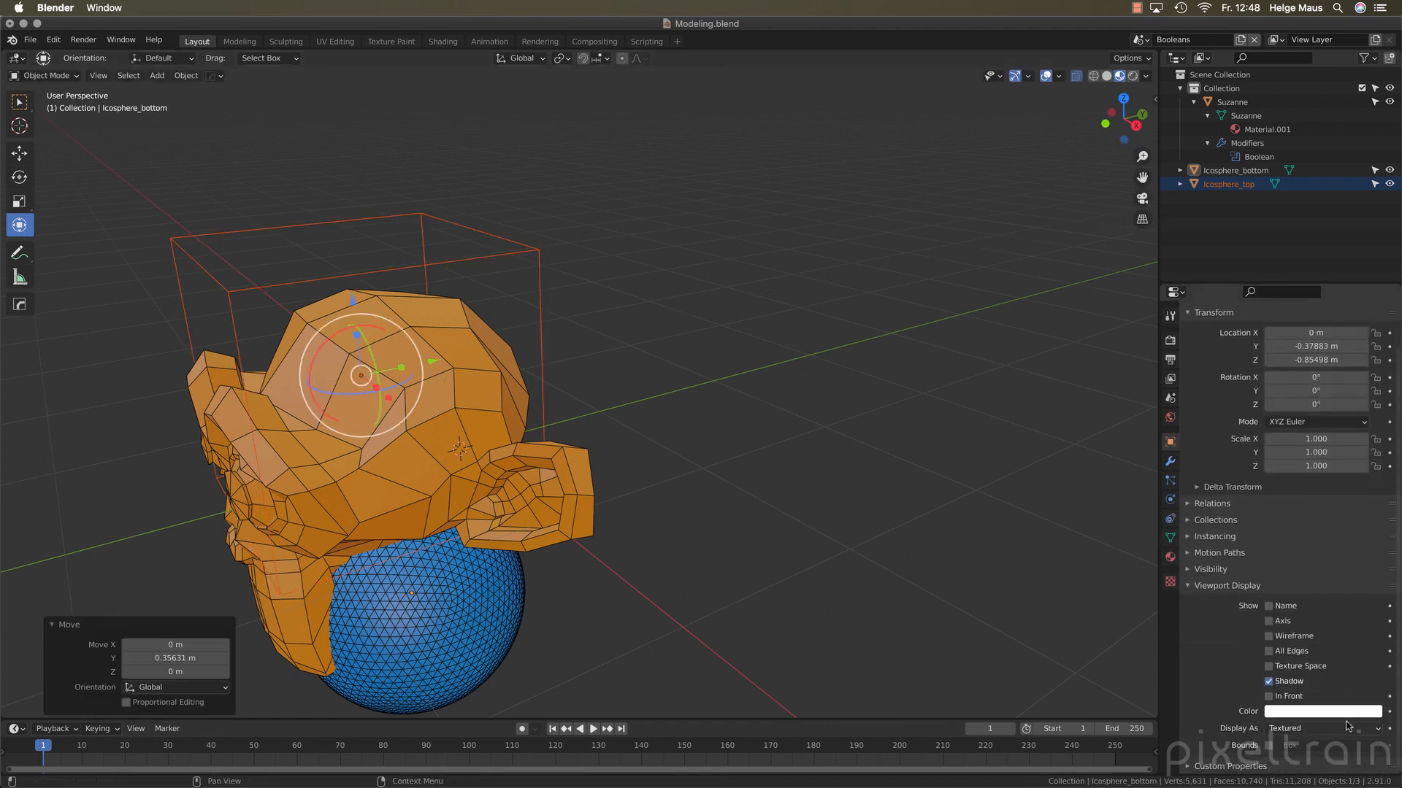
click(1310, 730)
click(1310, 675)
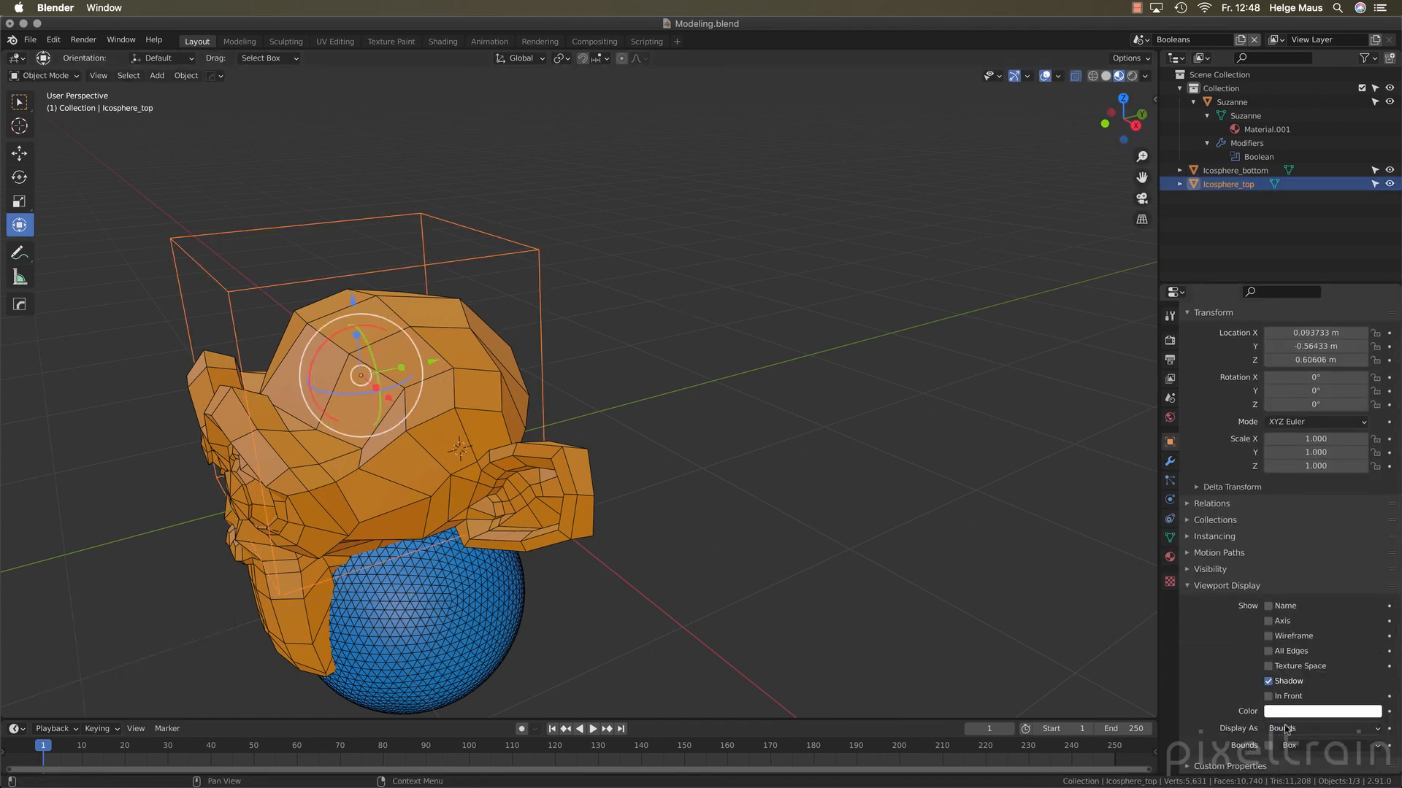
click(1287, 729)
click(1303, 672)
click(835, 557)
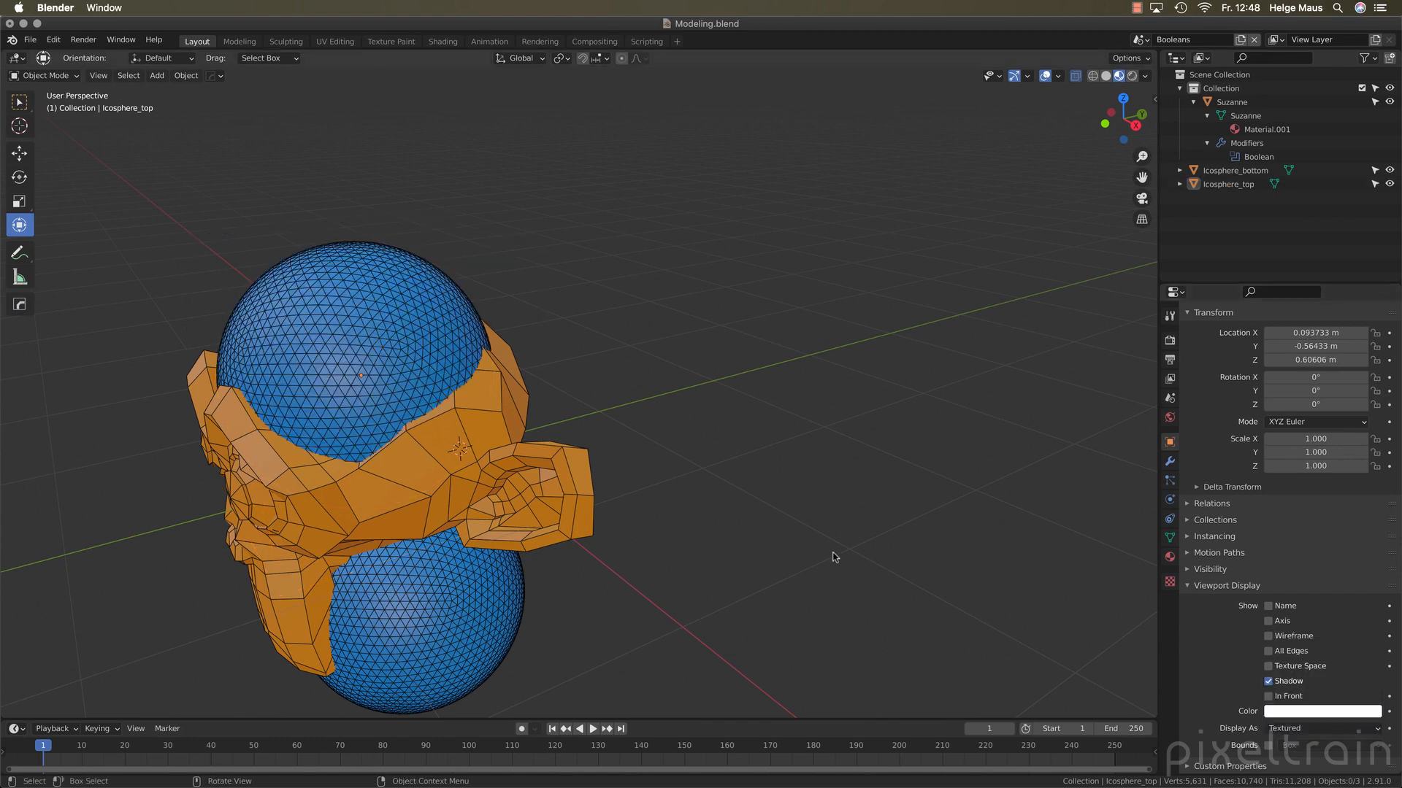
Move the top icosphere about 0.12 m along the global Y axis, deselect it, and collapse its Viewport Display settings
click(389, 328)
drag(431, 361, 455, 355)
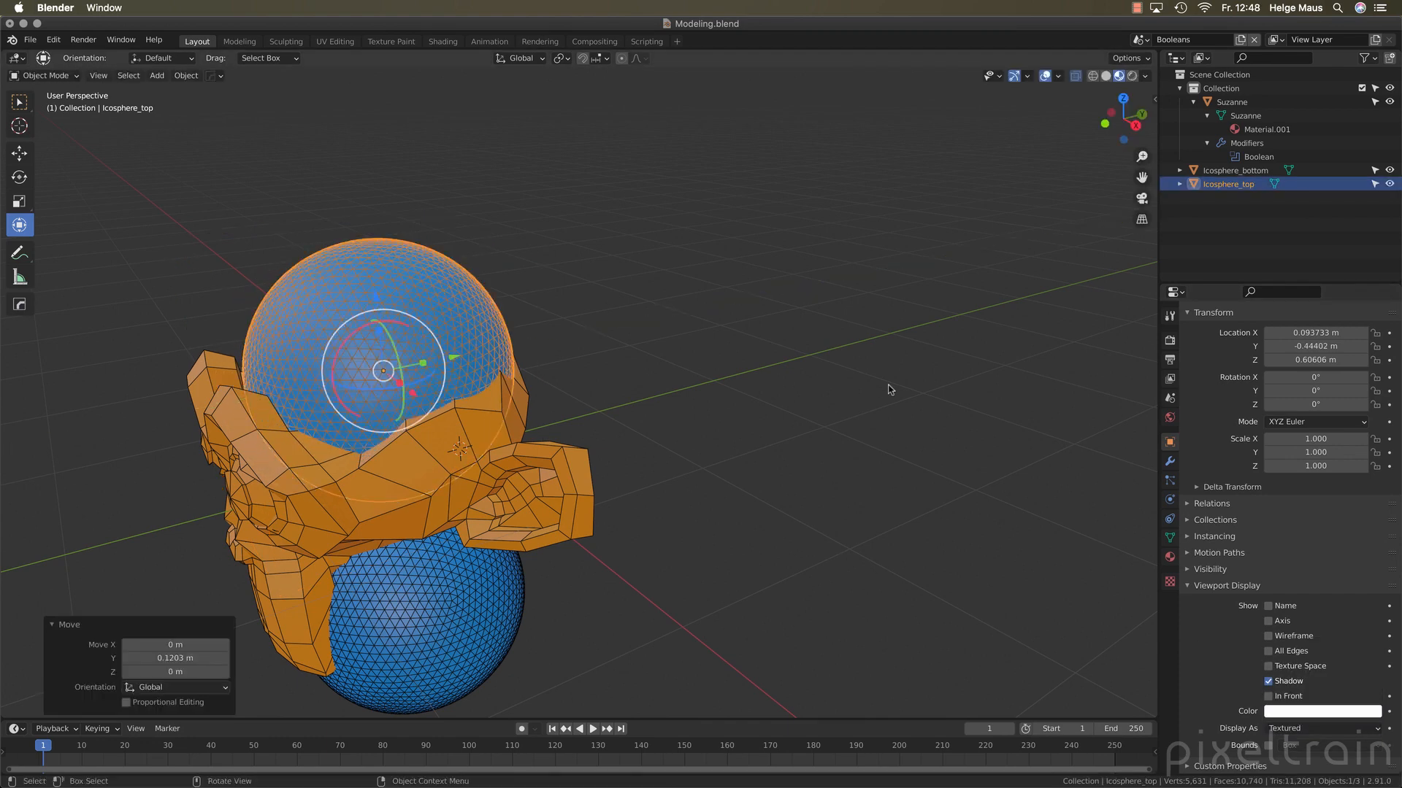
click(890, 390)
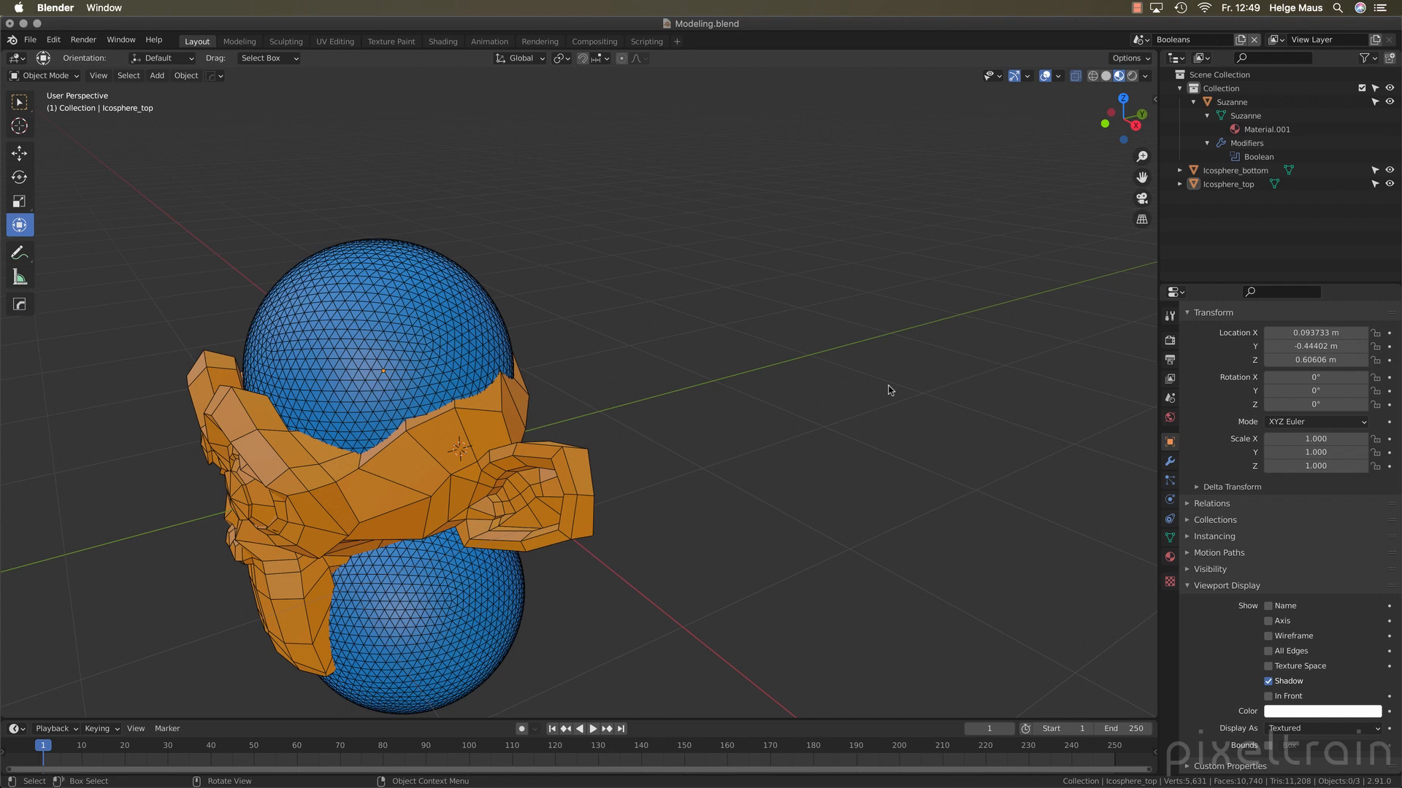
click(1187, 585)
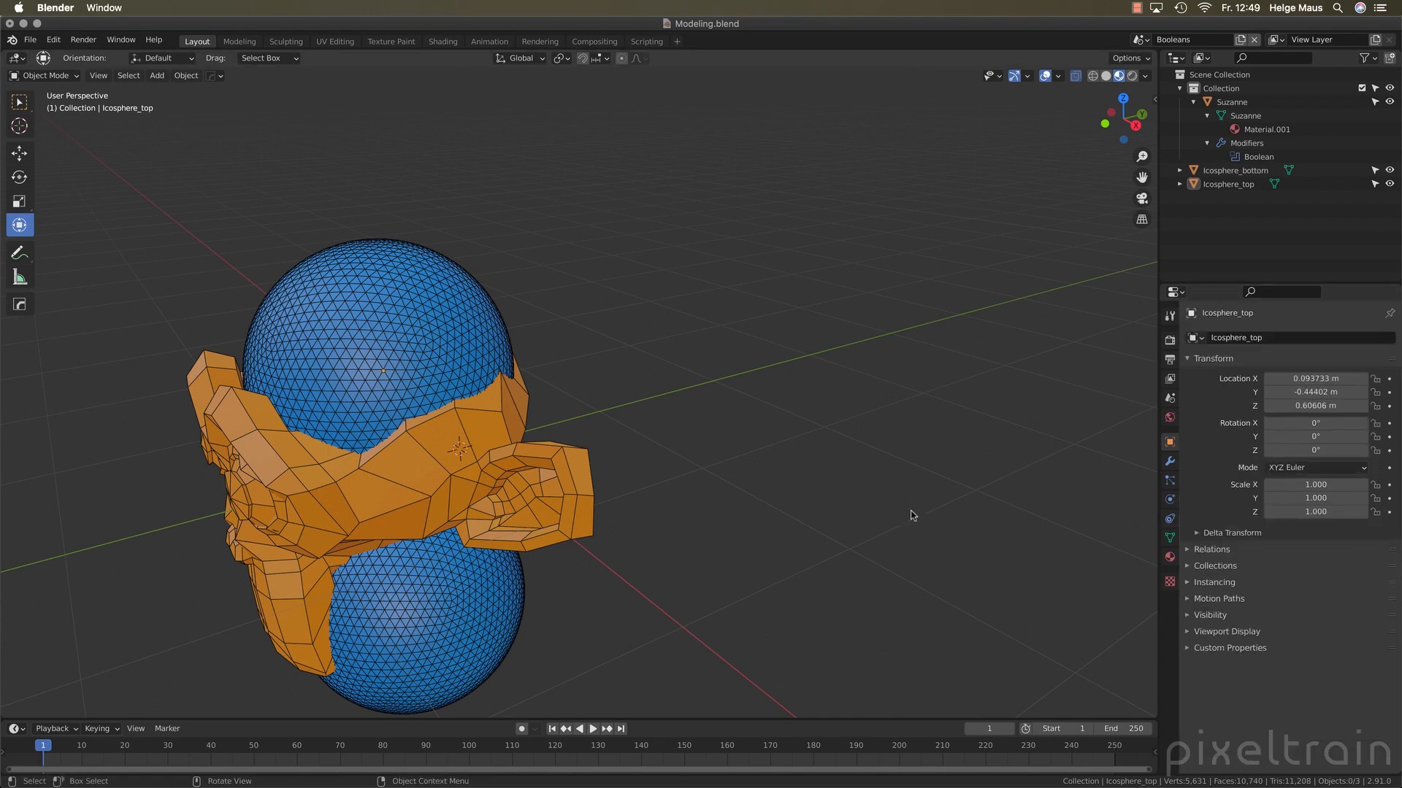
Create a new collection under the Scene Collection and name it Stencil
mouse_move(708, 581)
middle_down()
mouse_move(717, 551)
mouse_move(712, 562)
middle_up()
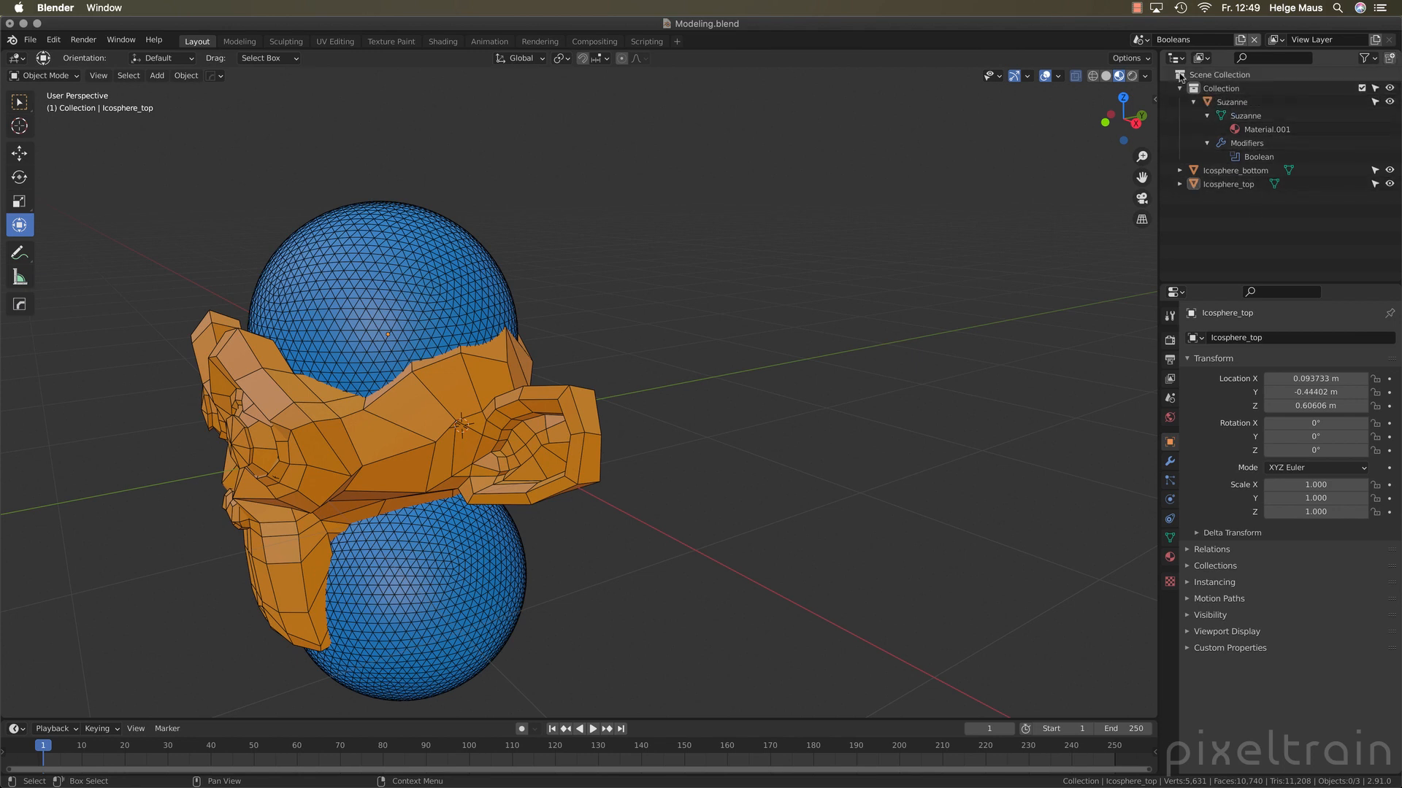
click(1216, 74)
click(1389, 58)
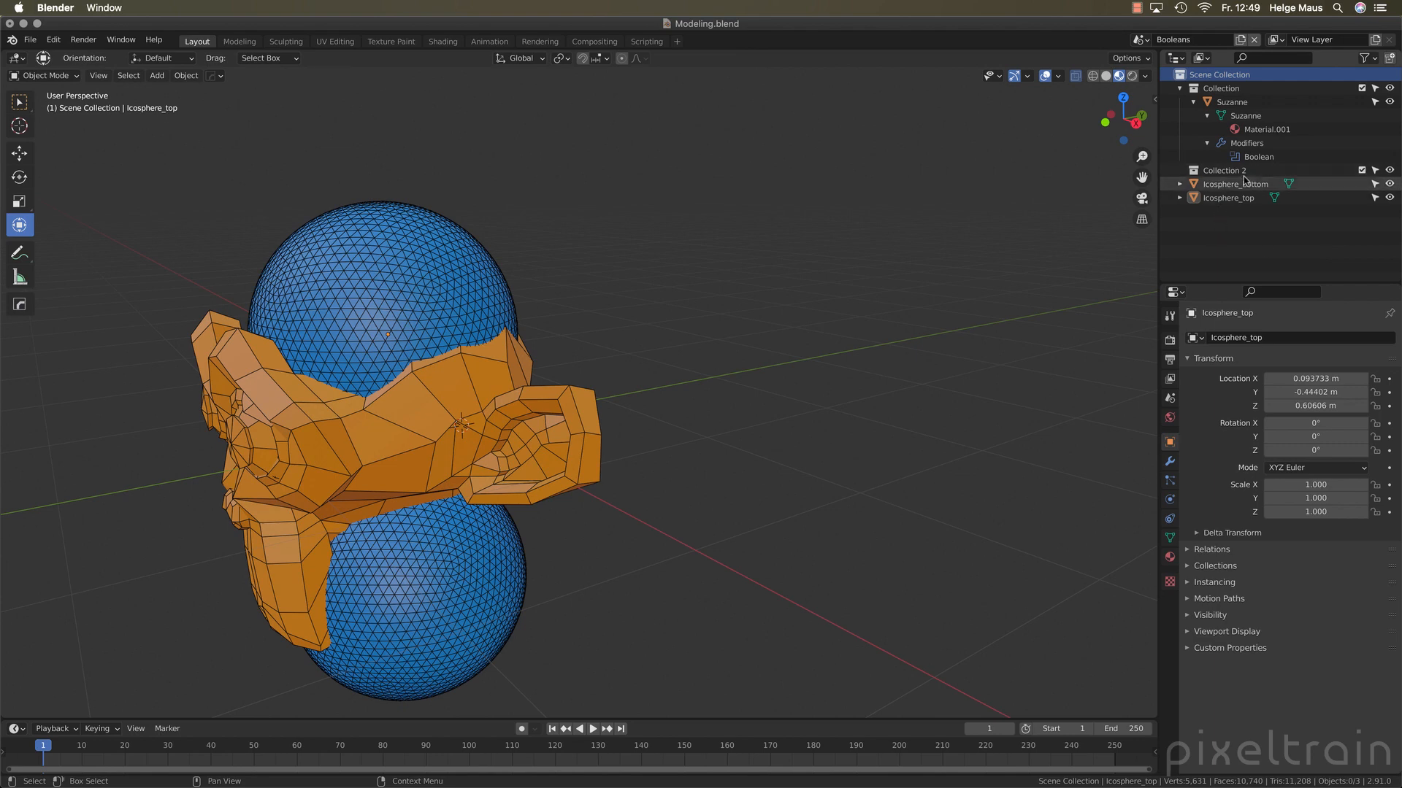
double_click(1336, 172)
text(Stencil)
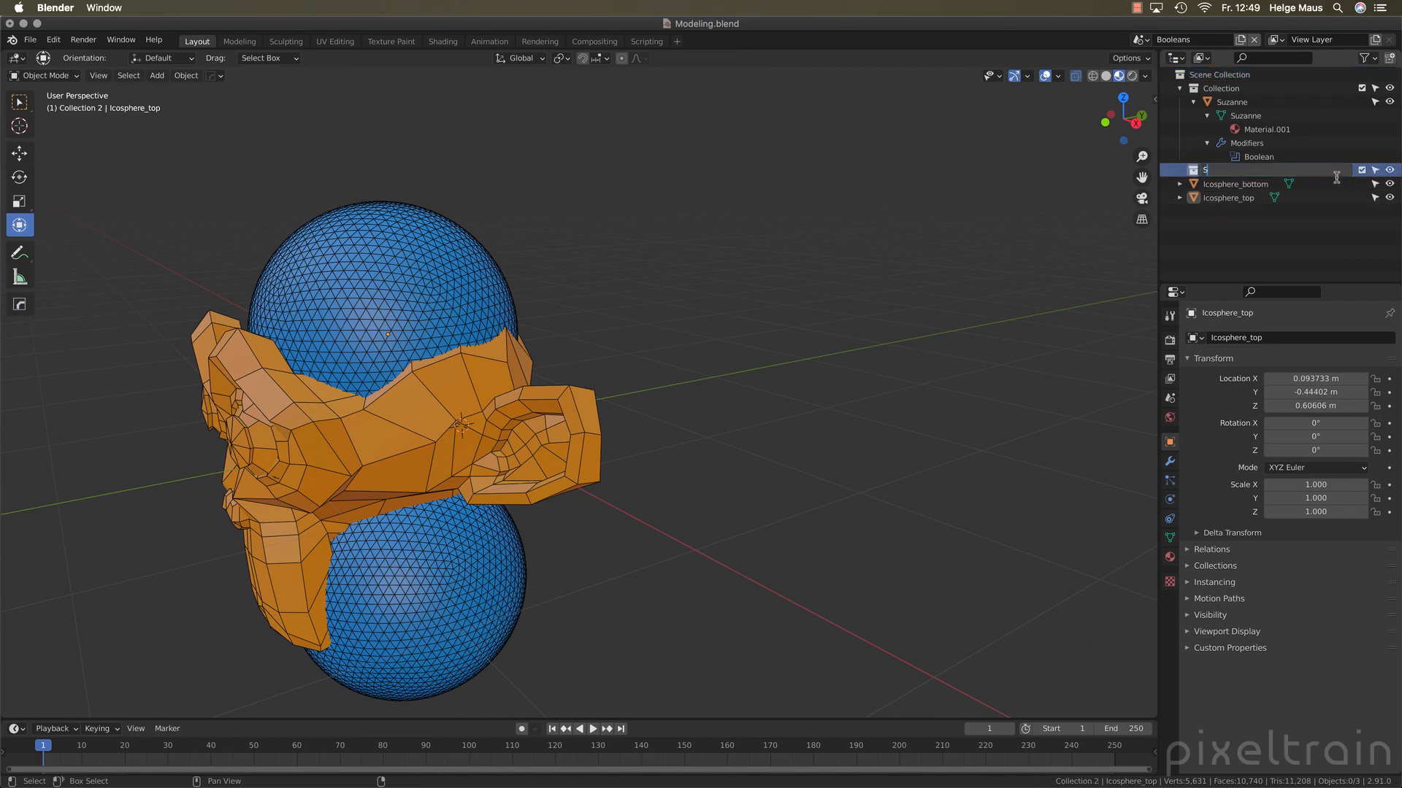
key(Return)
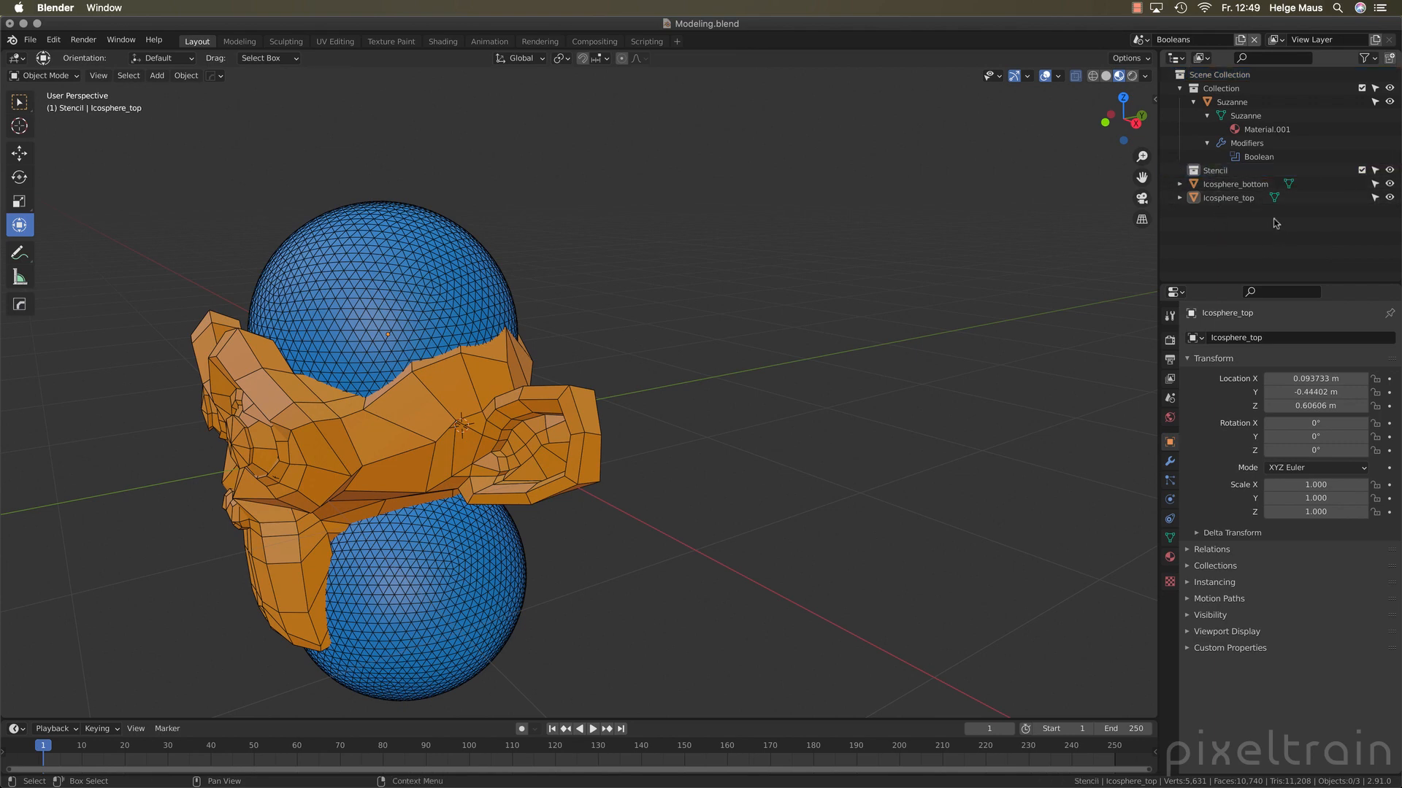
Move Icosphere_bottom and Icosphere_top together into the Stencil collection
click(1235, 184)
shift+click(1229, 197)
drag(1228, 197, 1224, 173)
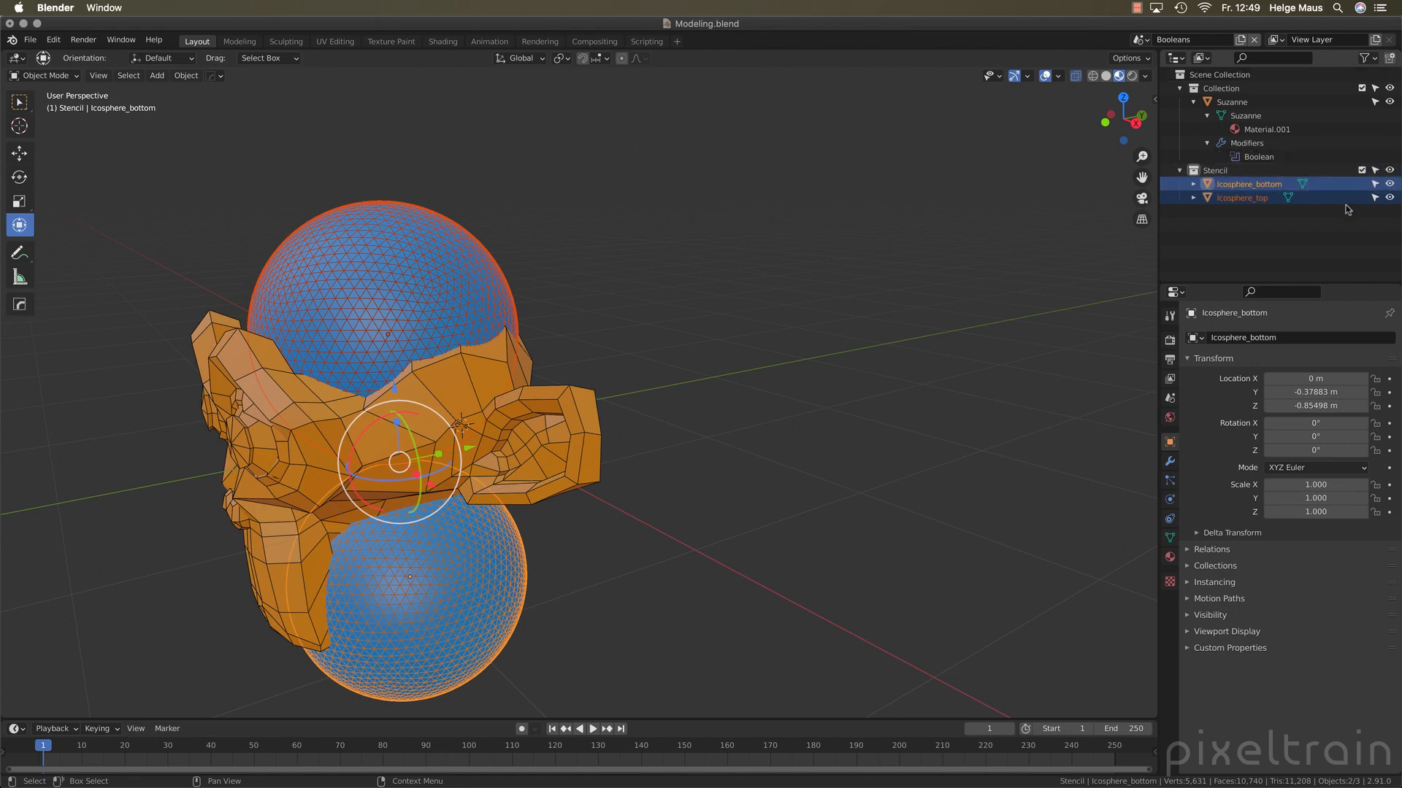
click(1224, 216)
click(1241, 184)
shift+click(1221, 198)
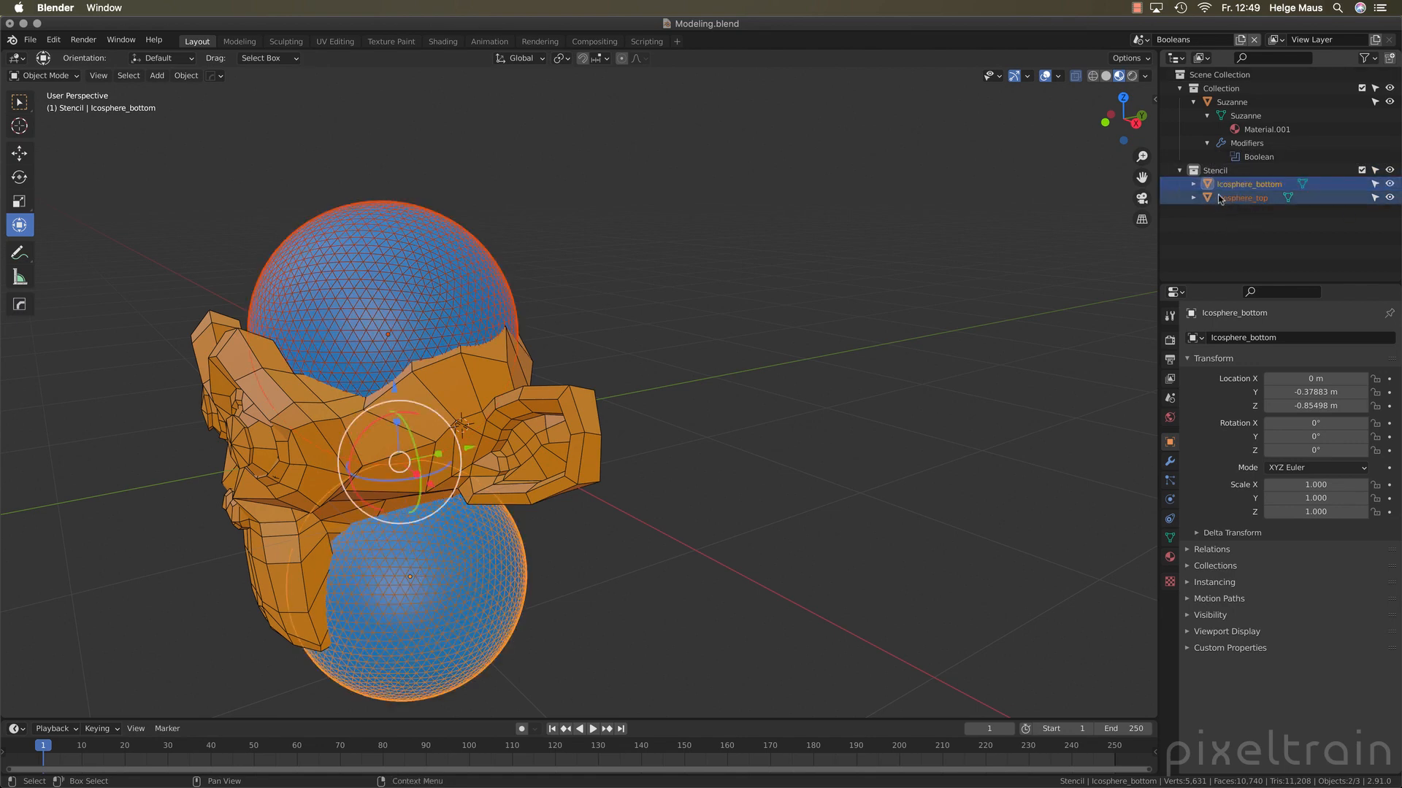
Delete the Stencil collection while keeping the two icospheres in the scene
click(1208, 233)
click(1219, 171)
right_click(1219, 171)
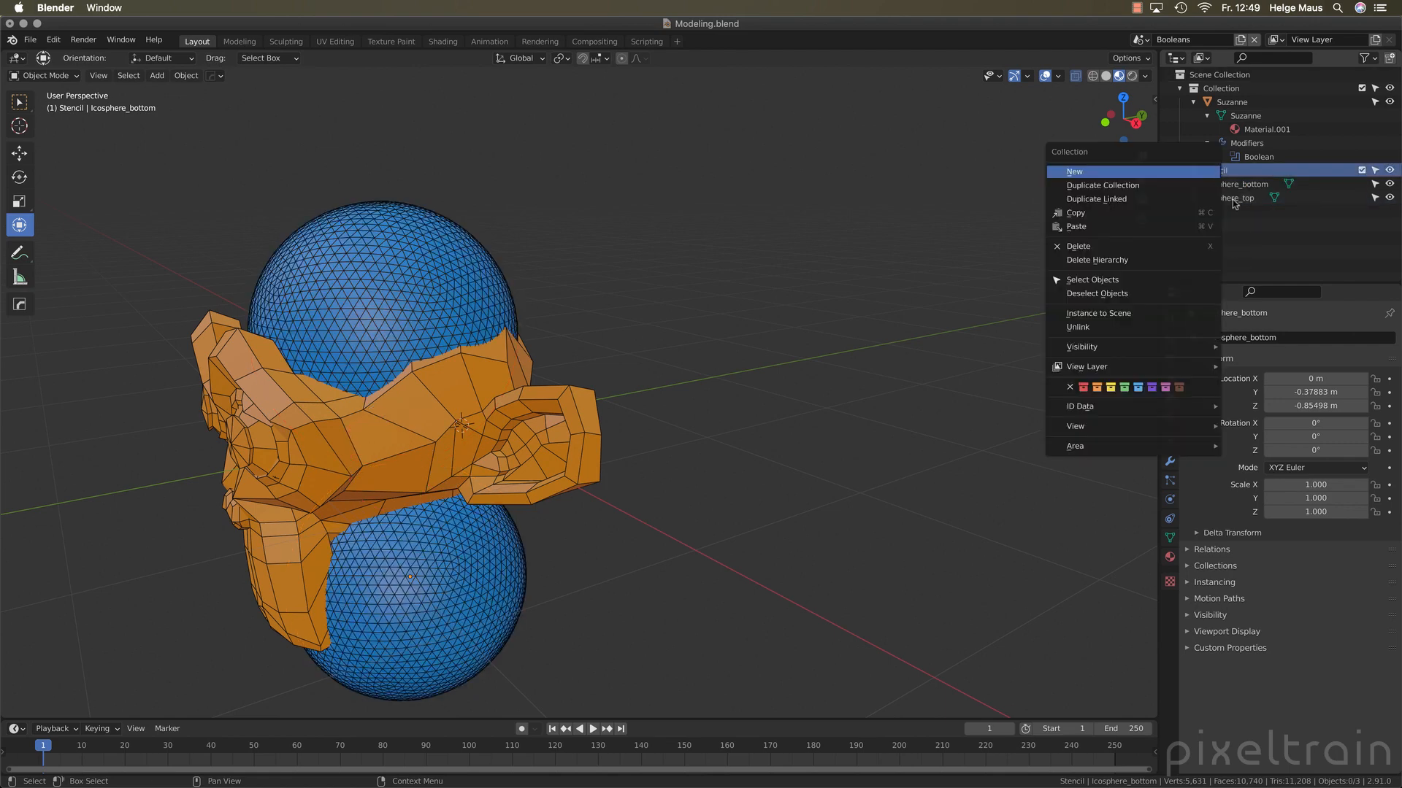
click(1136, 249)
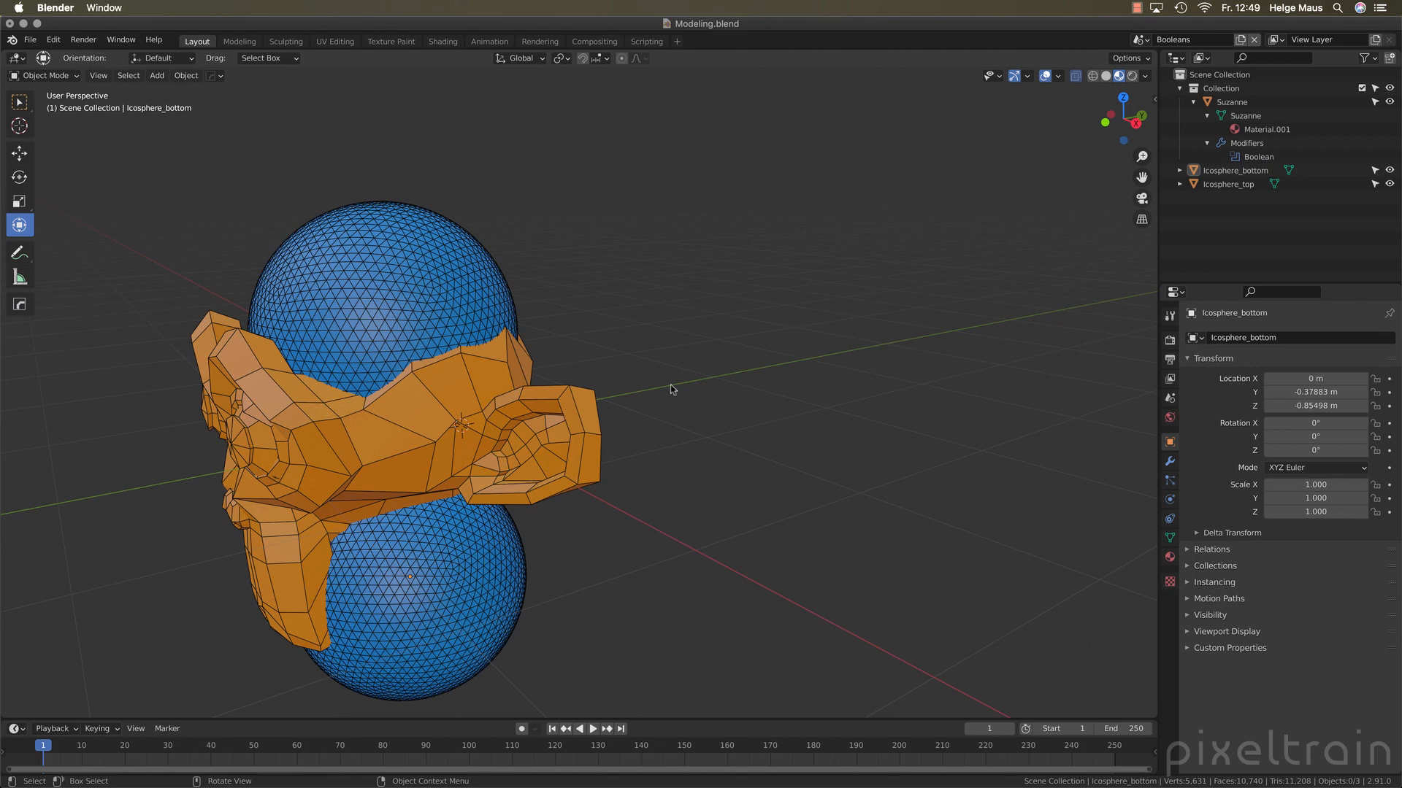
Select the top and bottom icospheres and move them together into a new collection named Stencil
click(343, 281)
shift+click(441, 570)
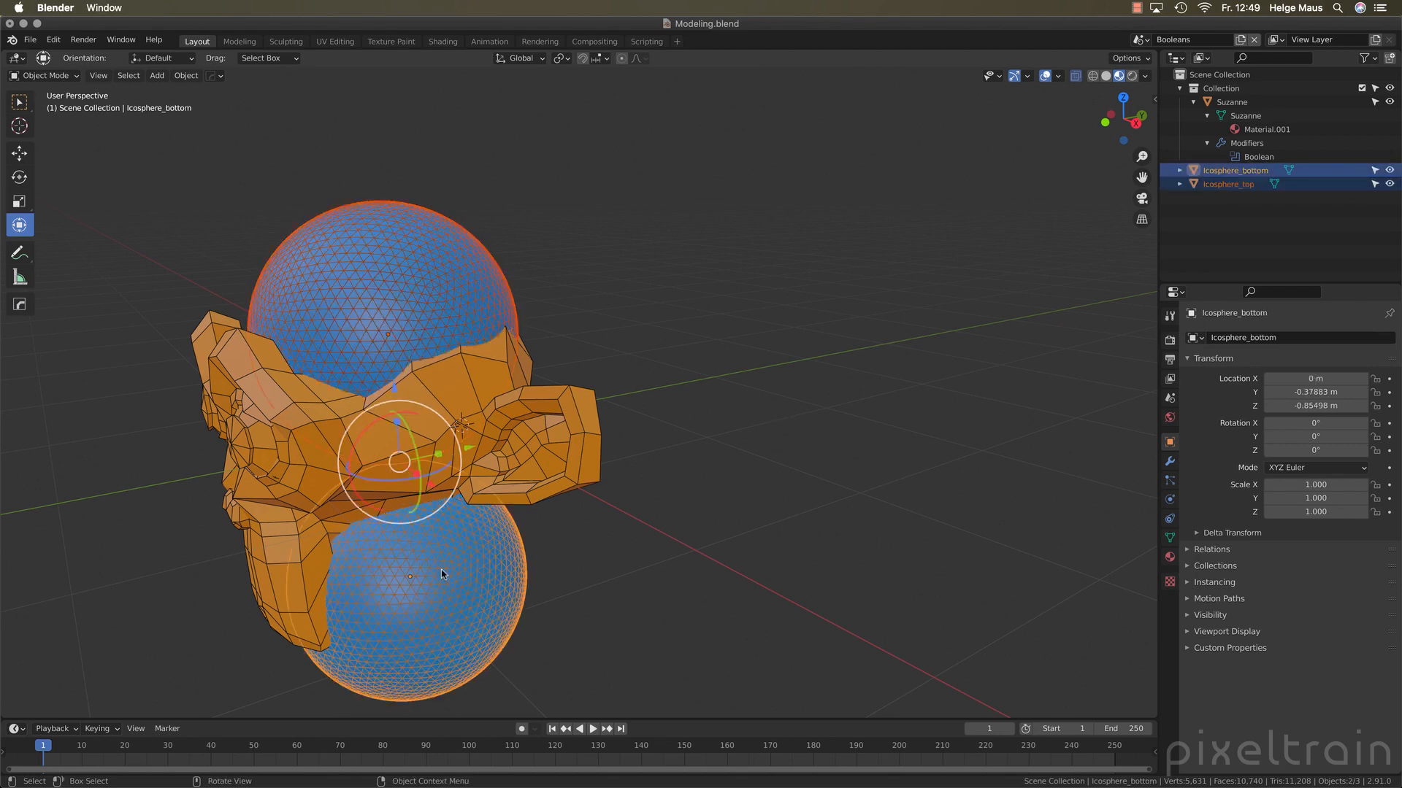
key(m)
key(m)
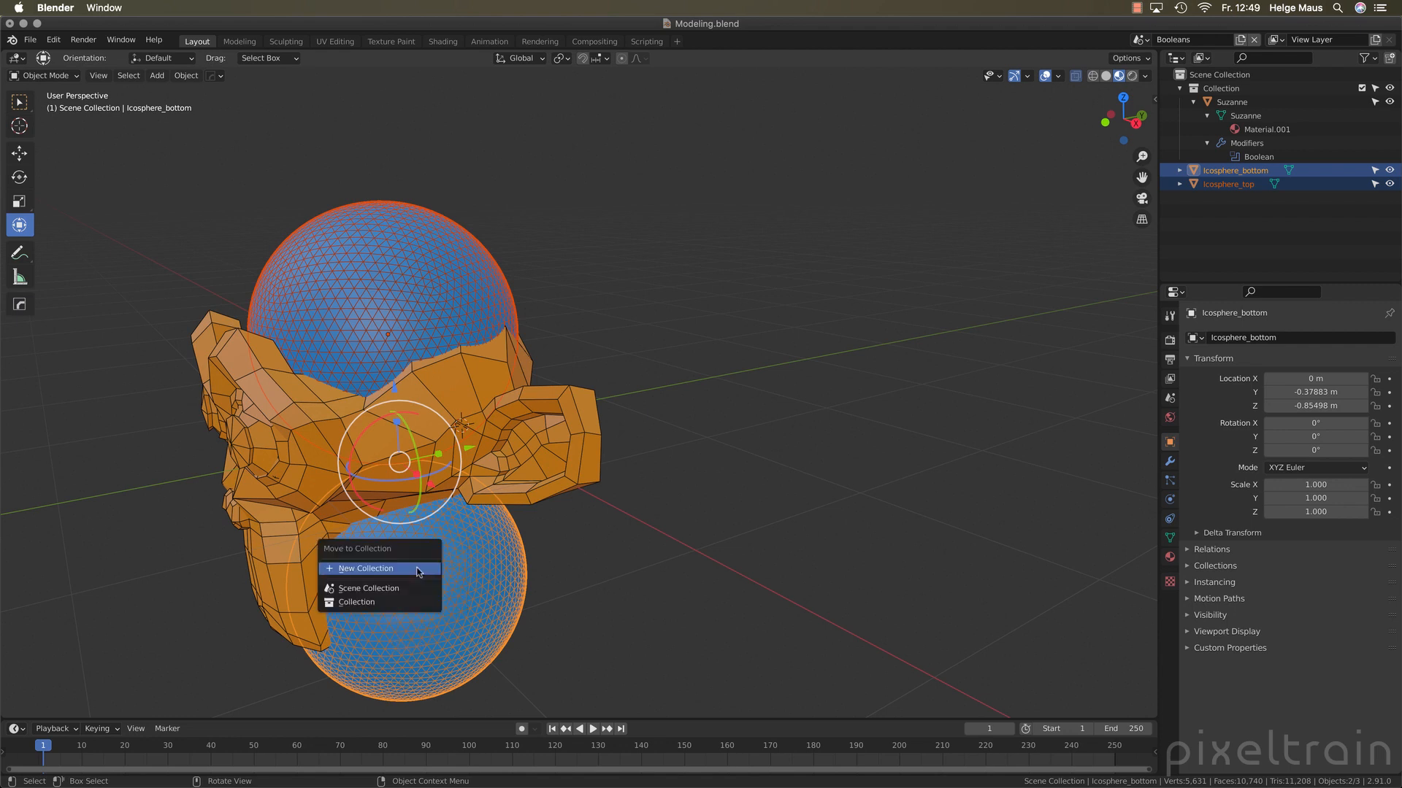
click(370, 569)
text(S)
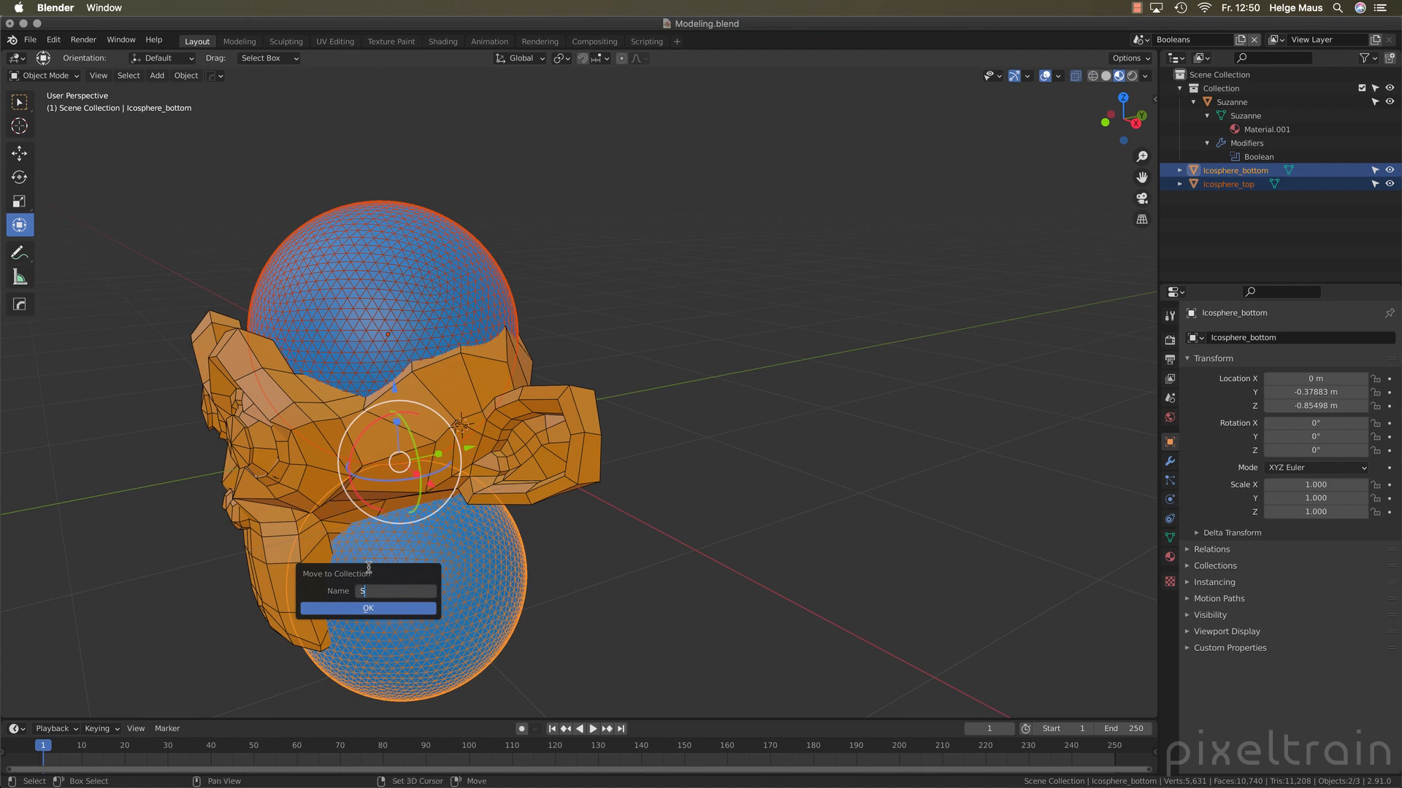
text(tencil)
key(Return)
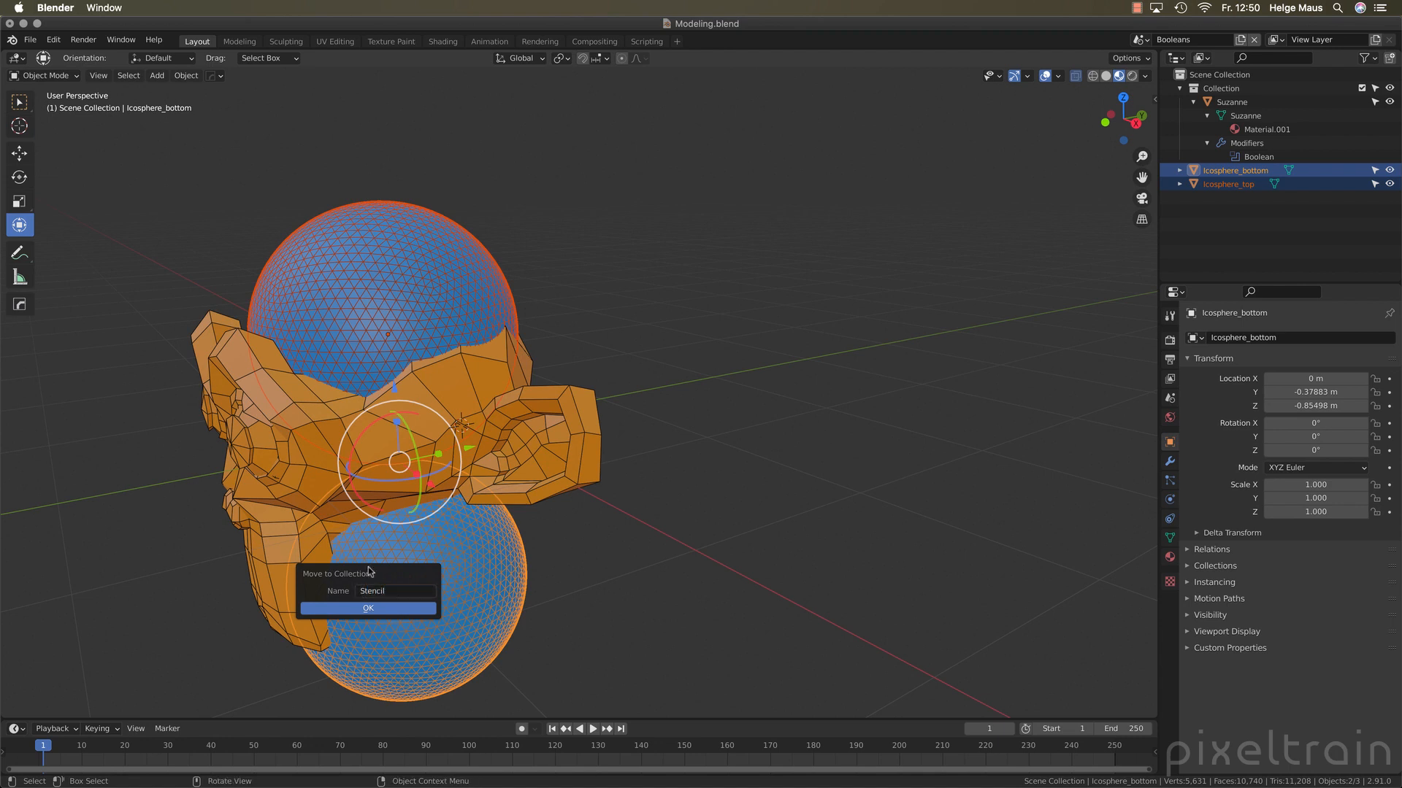
key(Return)
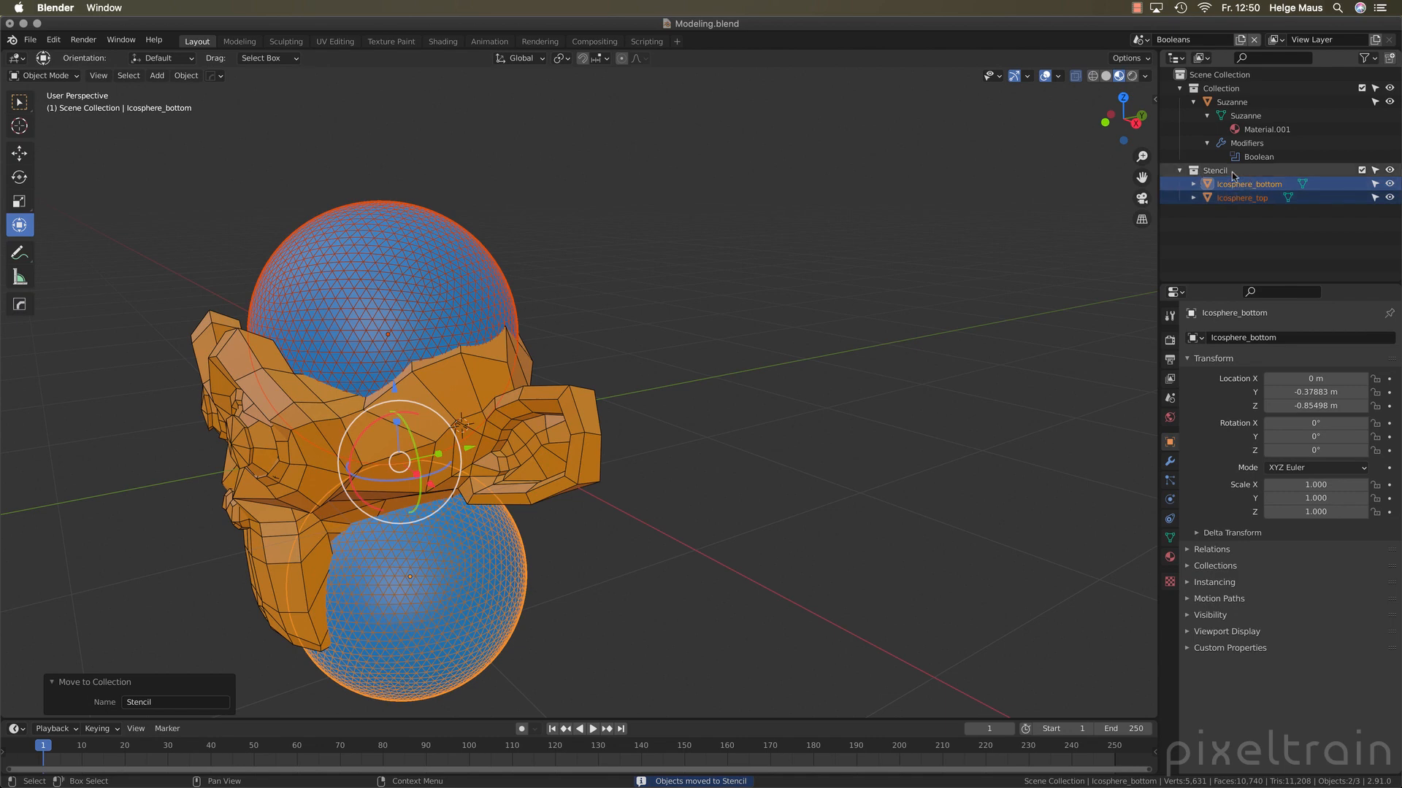
Set Suzanne's Boolean modifier to operand type Collection with Stencil as its collection, and hide the Stencil collection in the viewport
click(1203, 173)
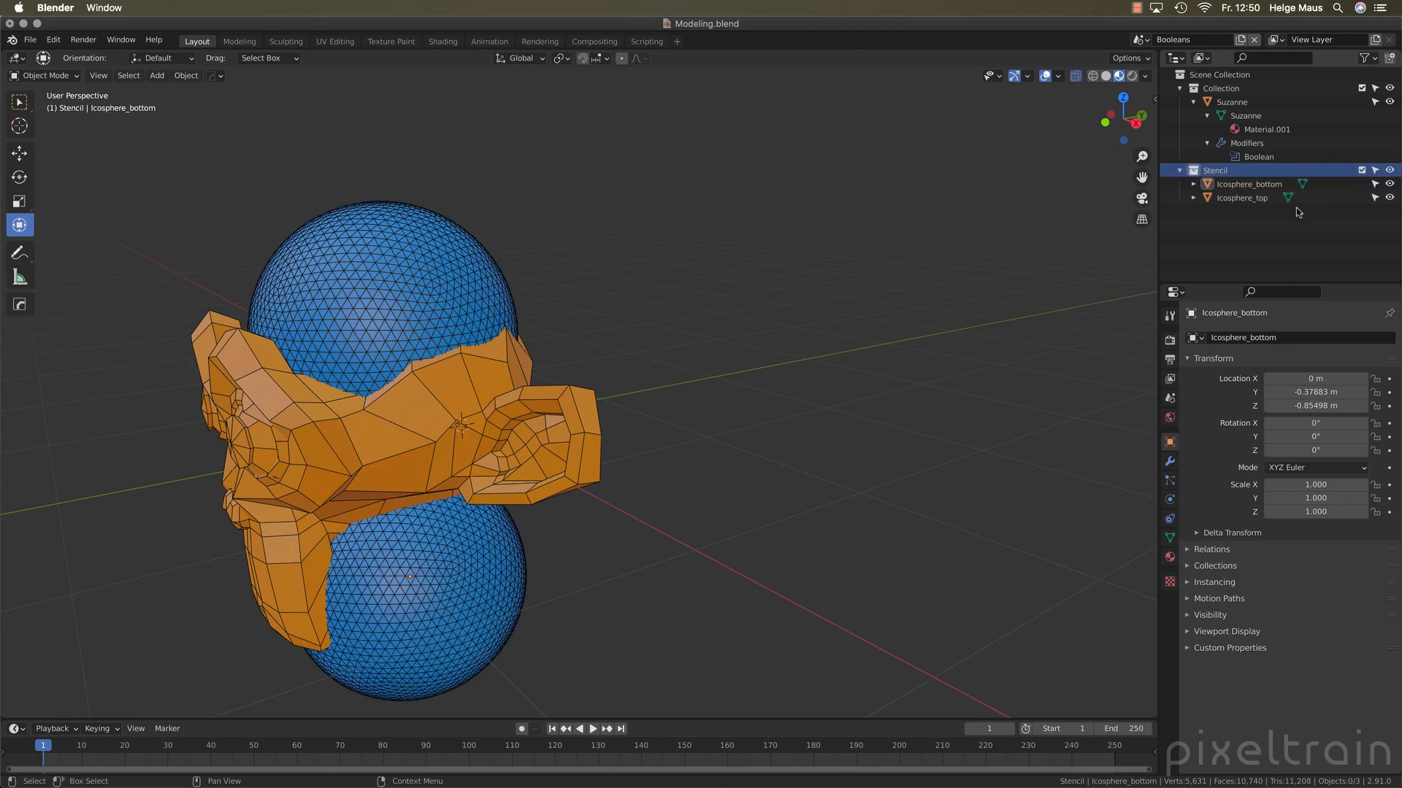
click(1257, 156)
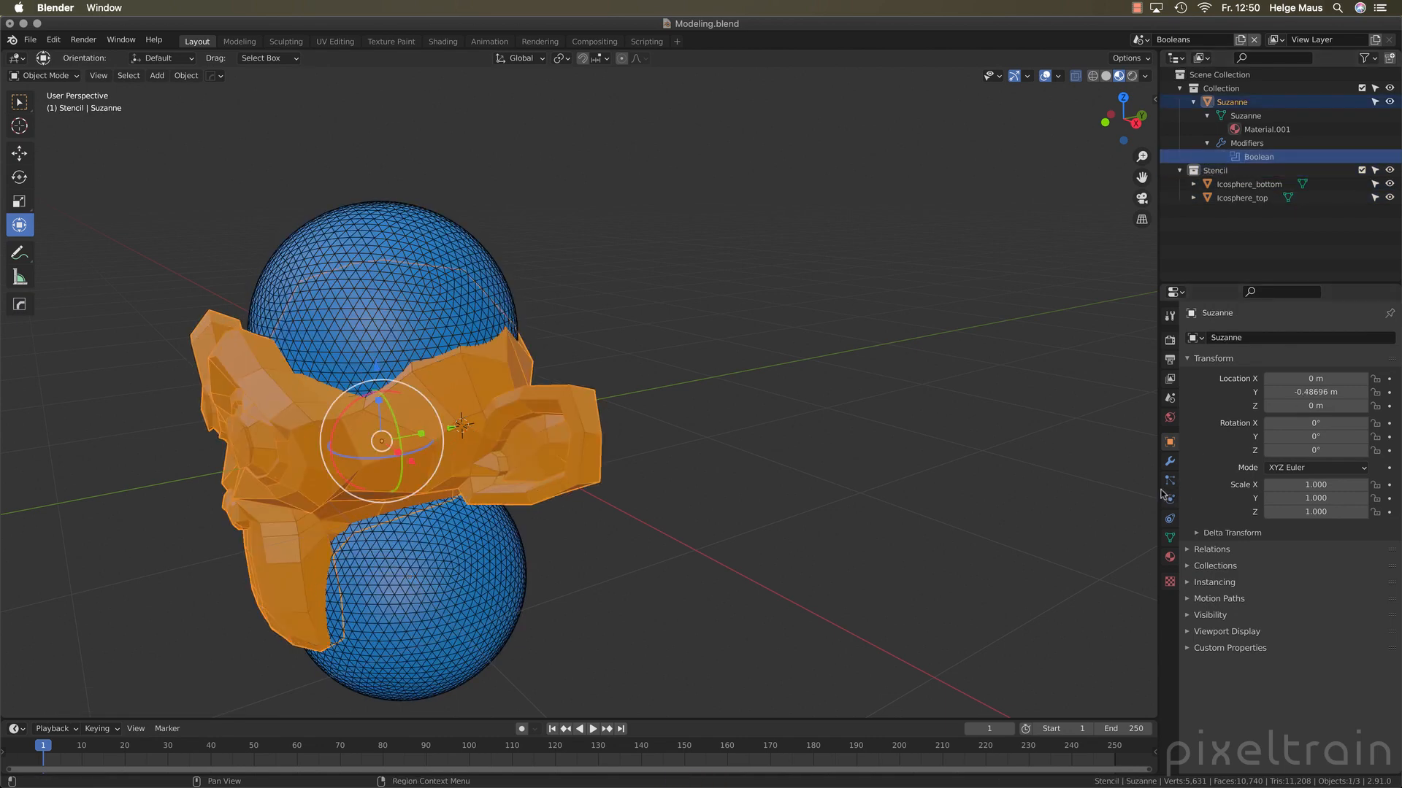
click(1169, 463)
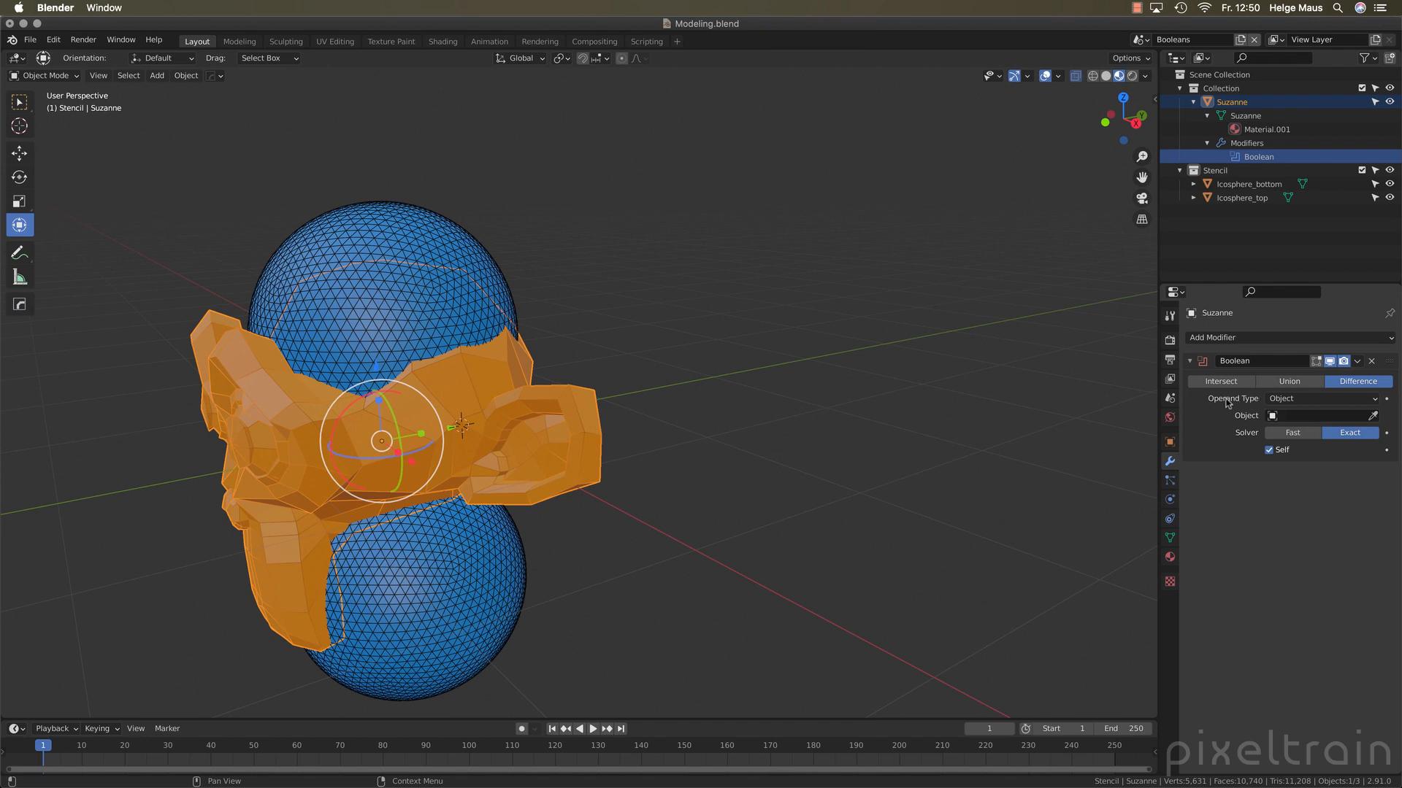
click(1307, 400)
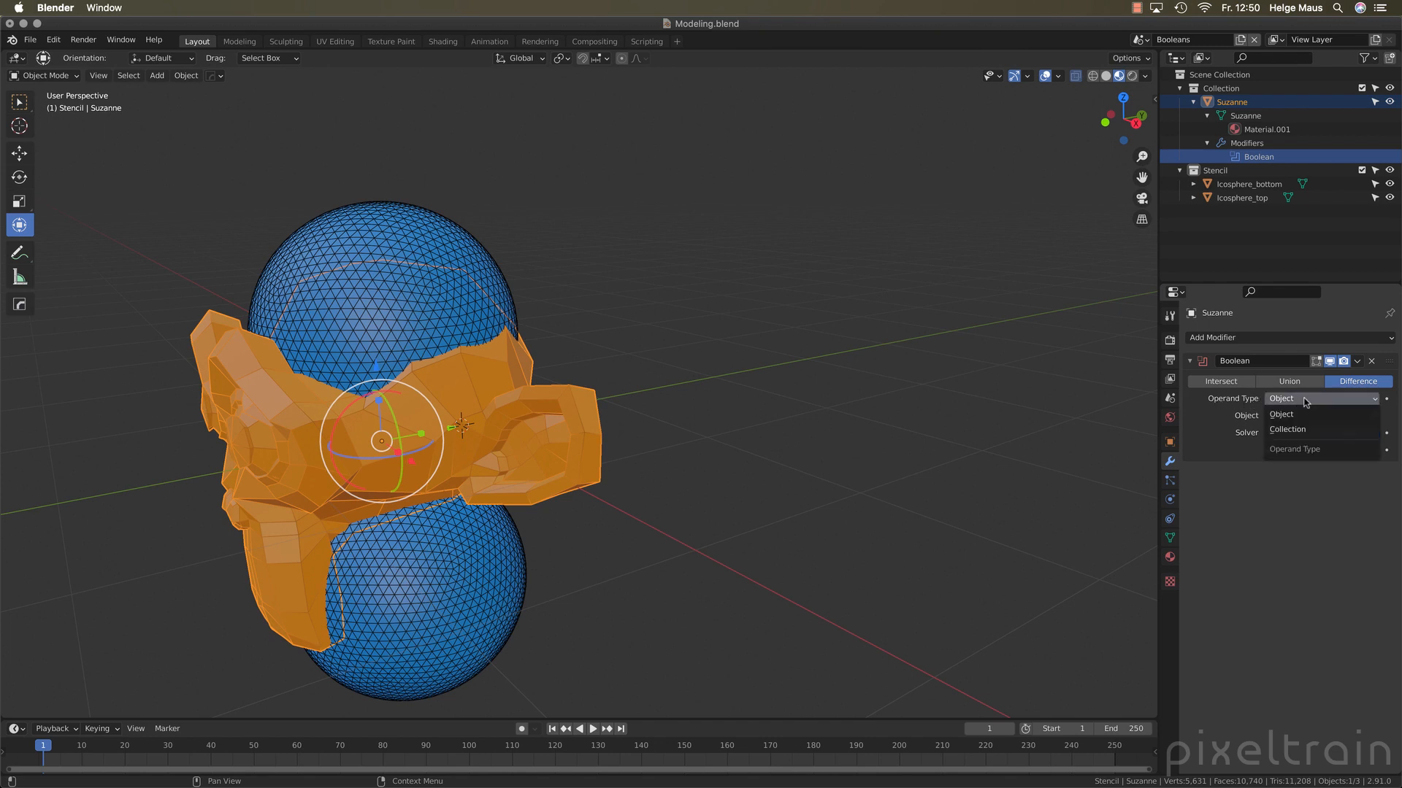
click(1281, 432)
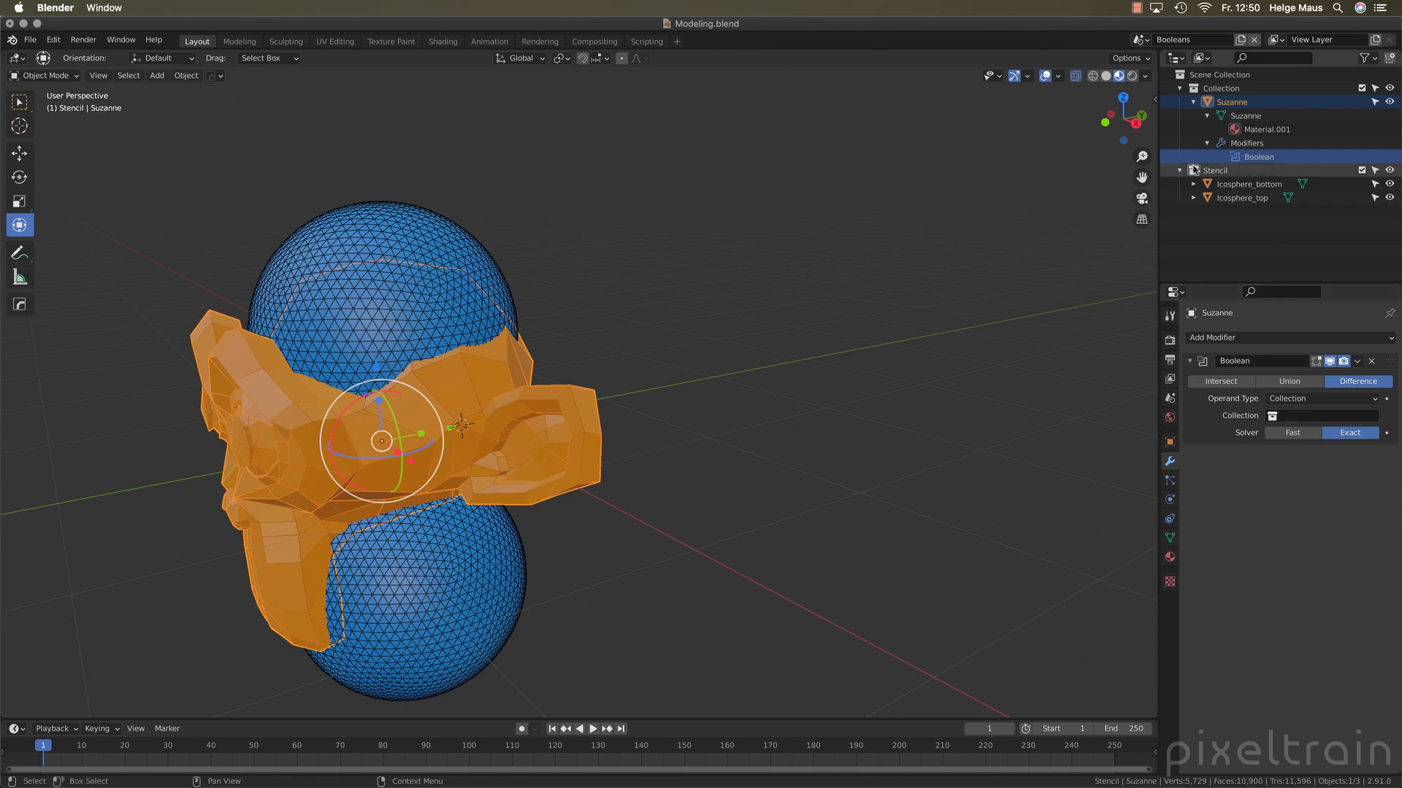
drag(1197, 172, 1322, 421)
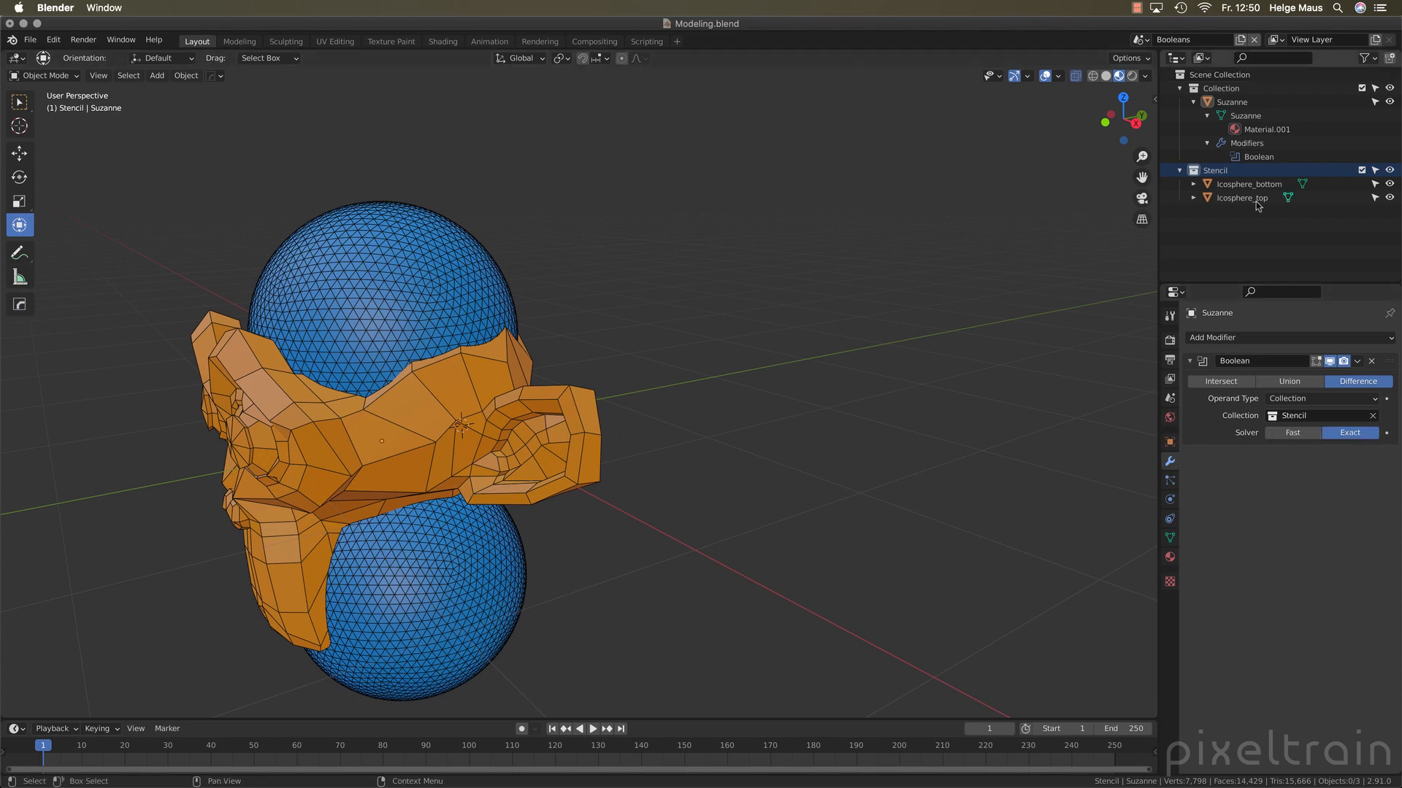
click(1389, 171)
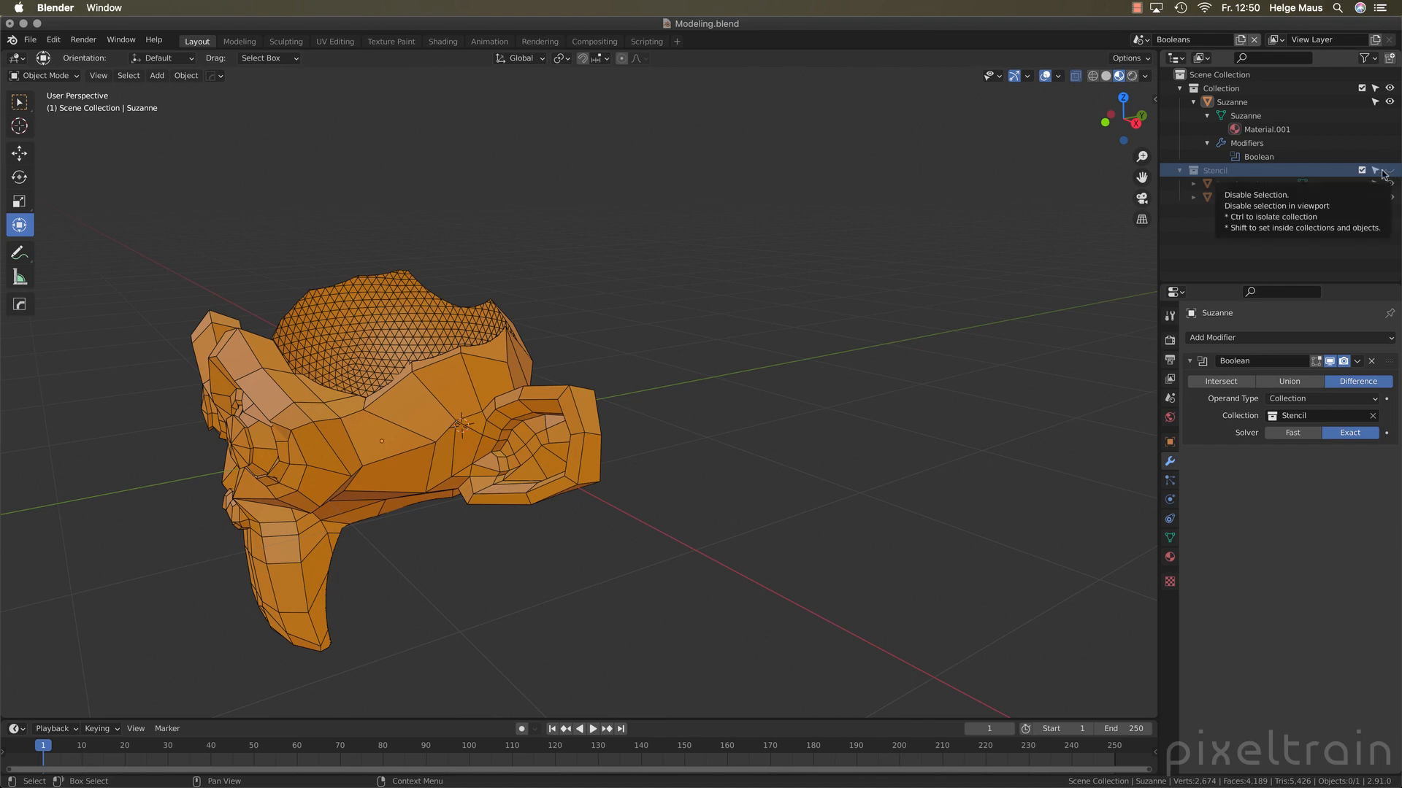
middle_drag(555, 423, 498, 437)
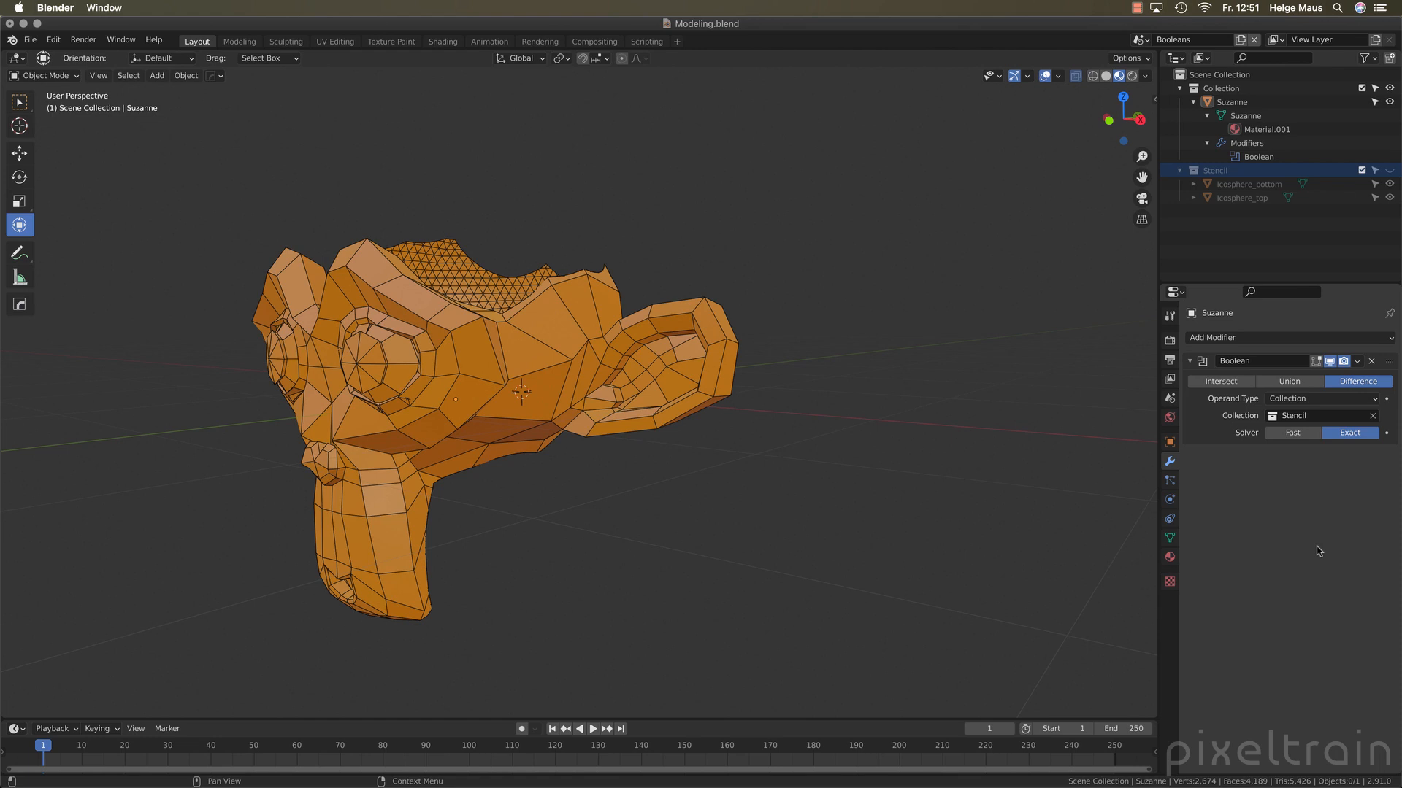
Switch to the Volumes scene and save the file
click(1138, 39)
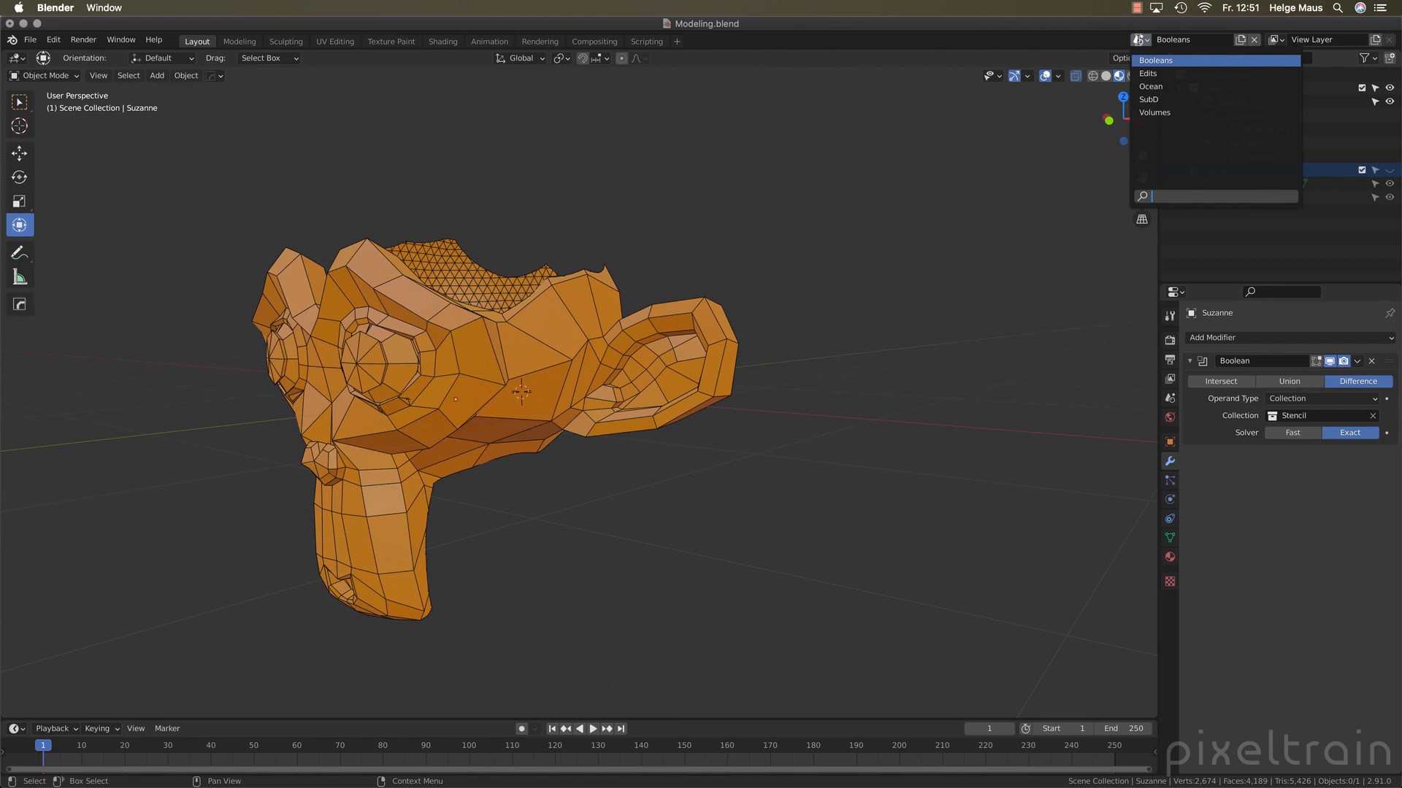
click(1146, 112)
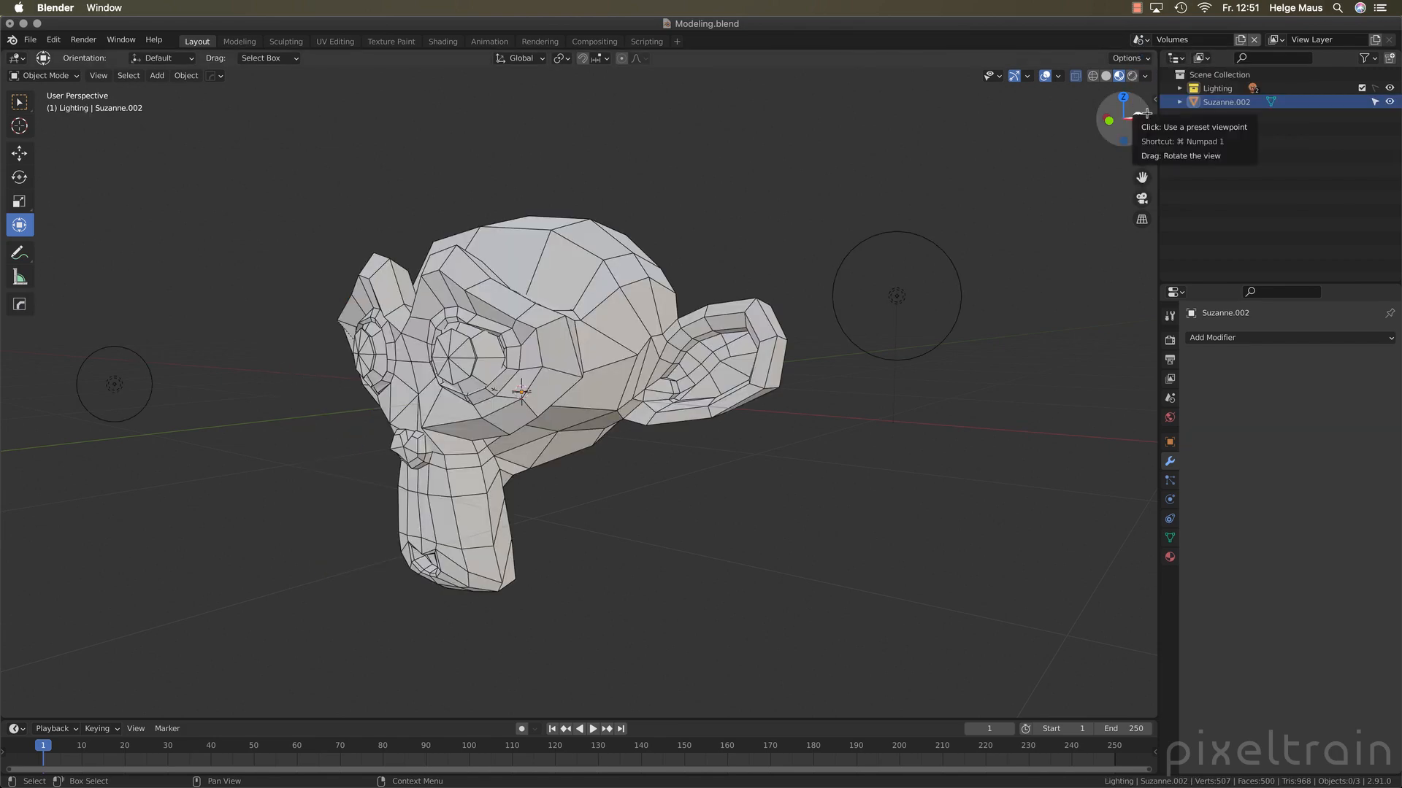
drag(1145, 113, 761, 260)
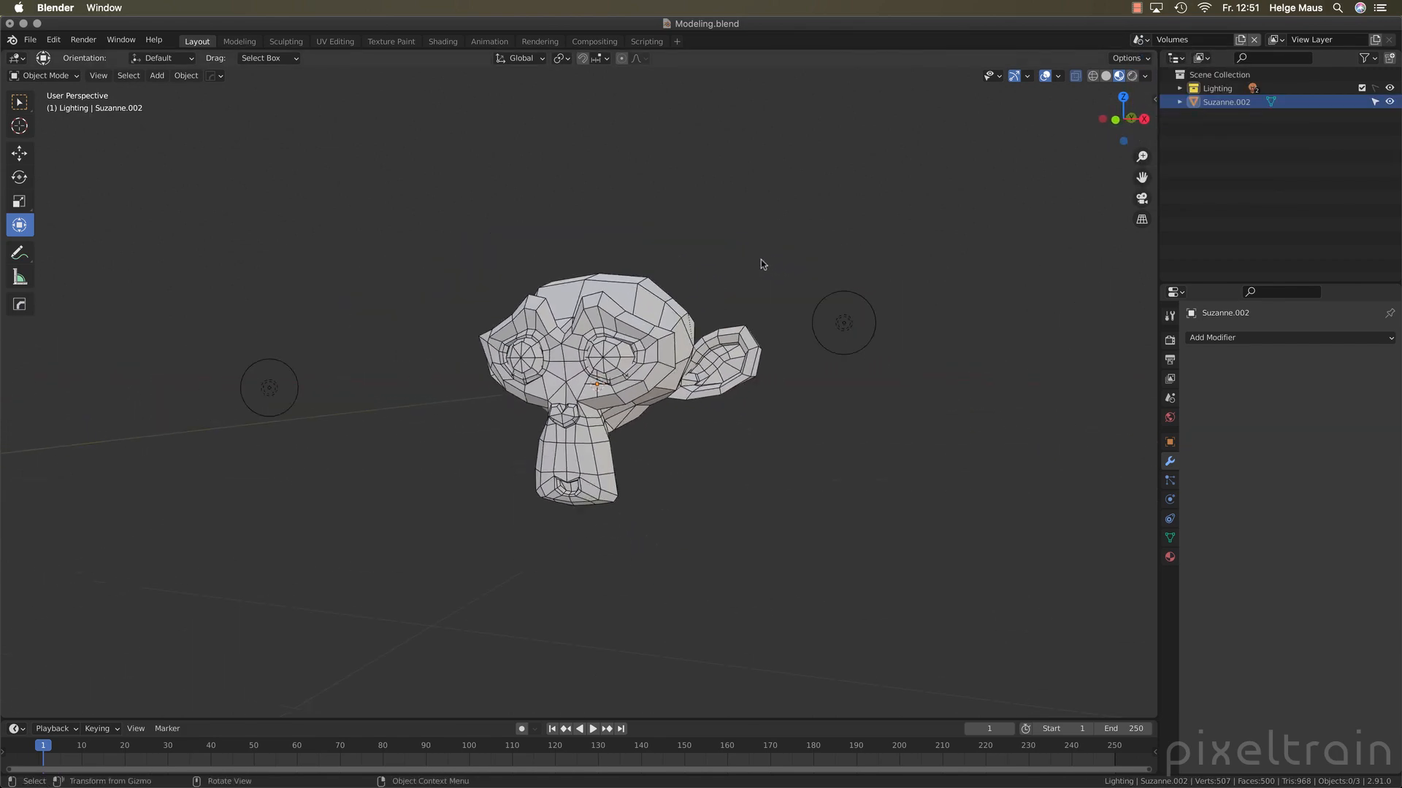
key(super+s)
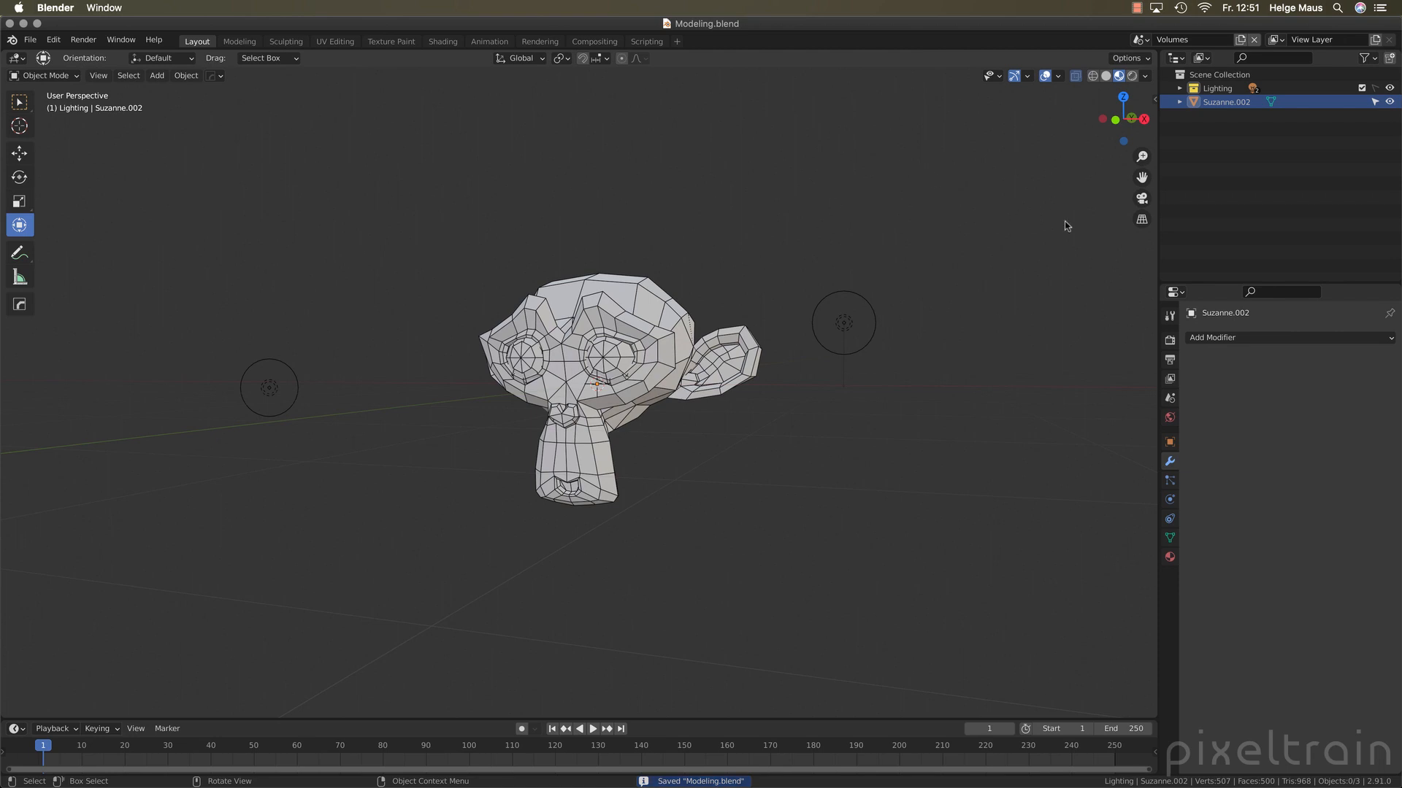
Set the Cycles viewport samples to 16, enable Adaptive Sampling, and collapse the Sampling and BPainter Map Generator settings
click(1170, 341)
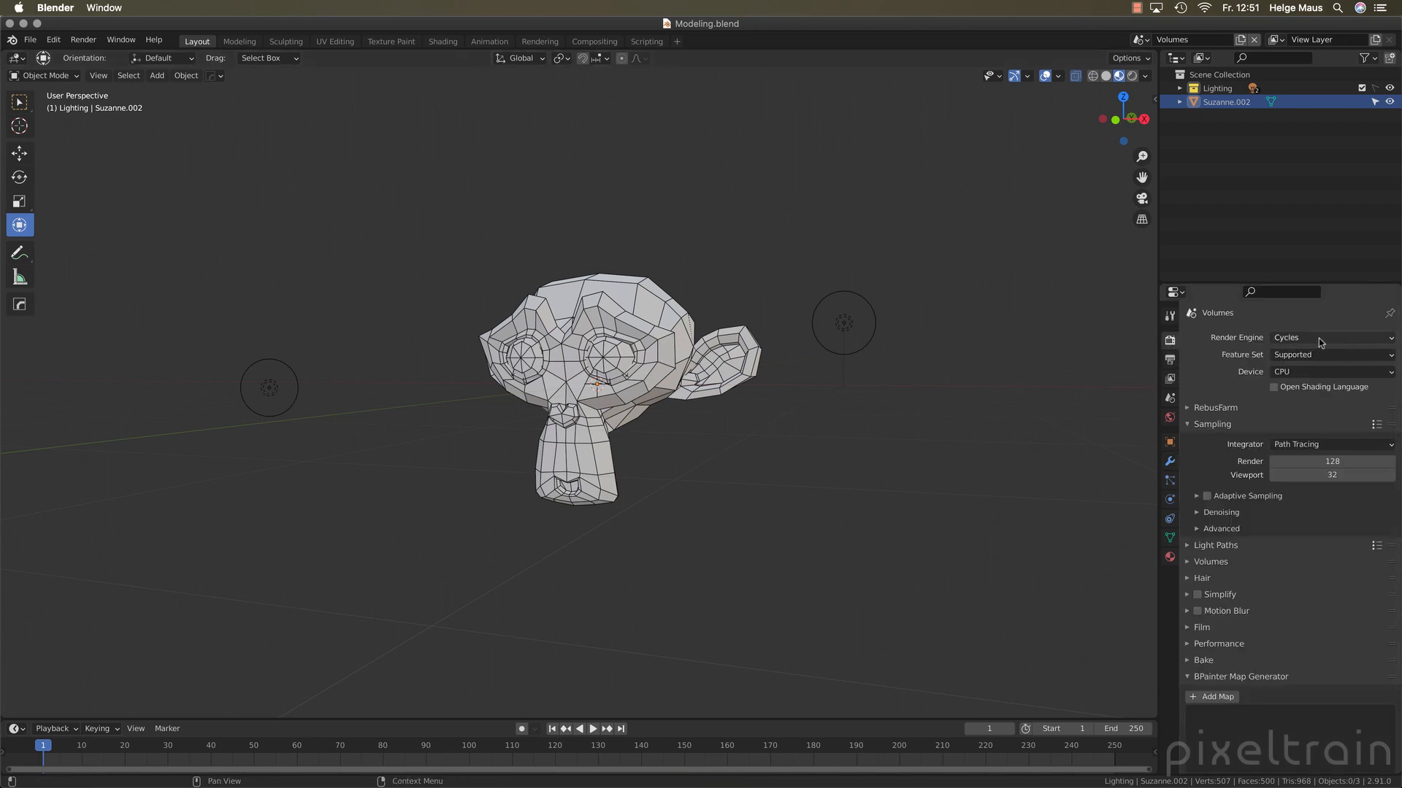
click(1336, 475)
text(16)
key(Return)
click(1206, 496)
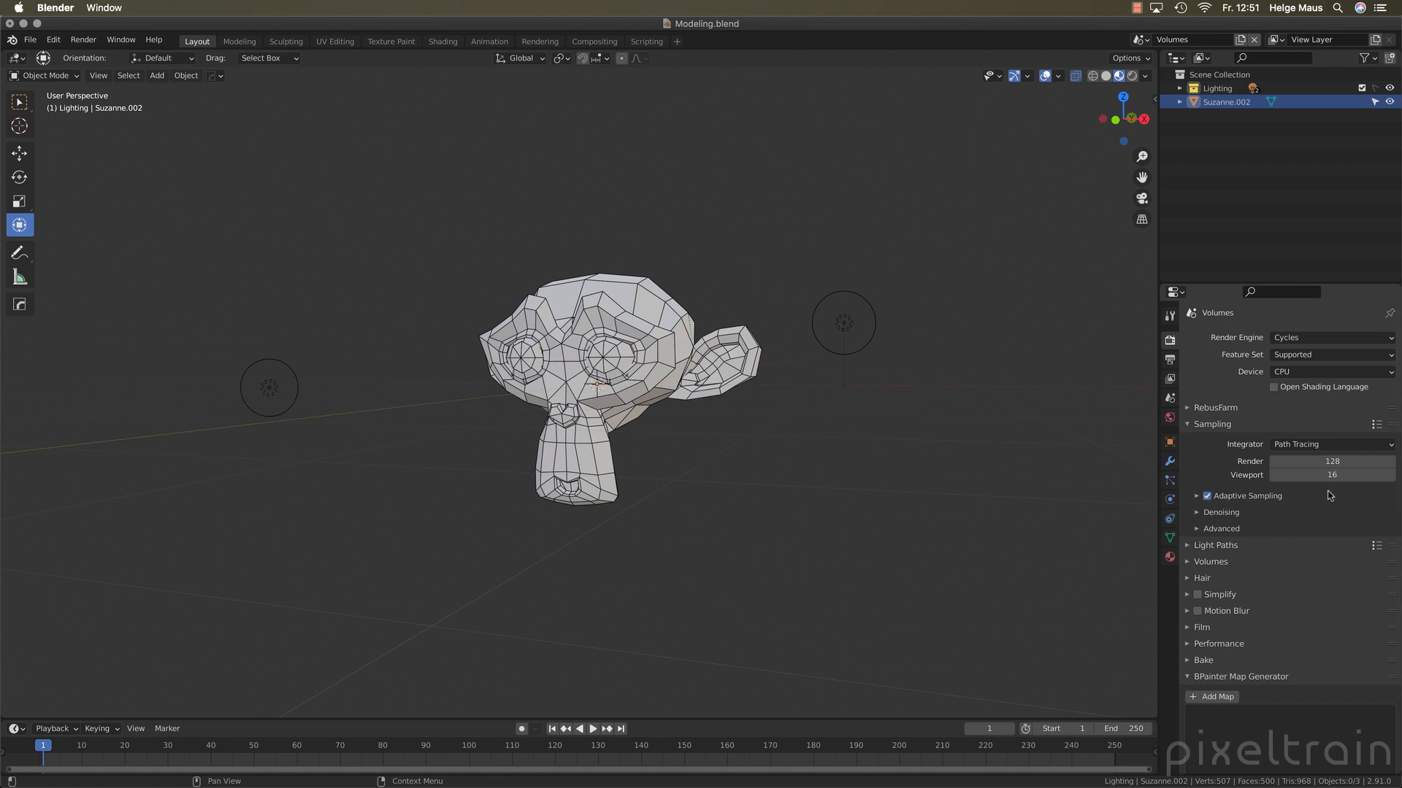
click(1193, 426)
click(1194, 572)
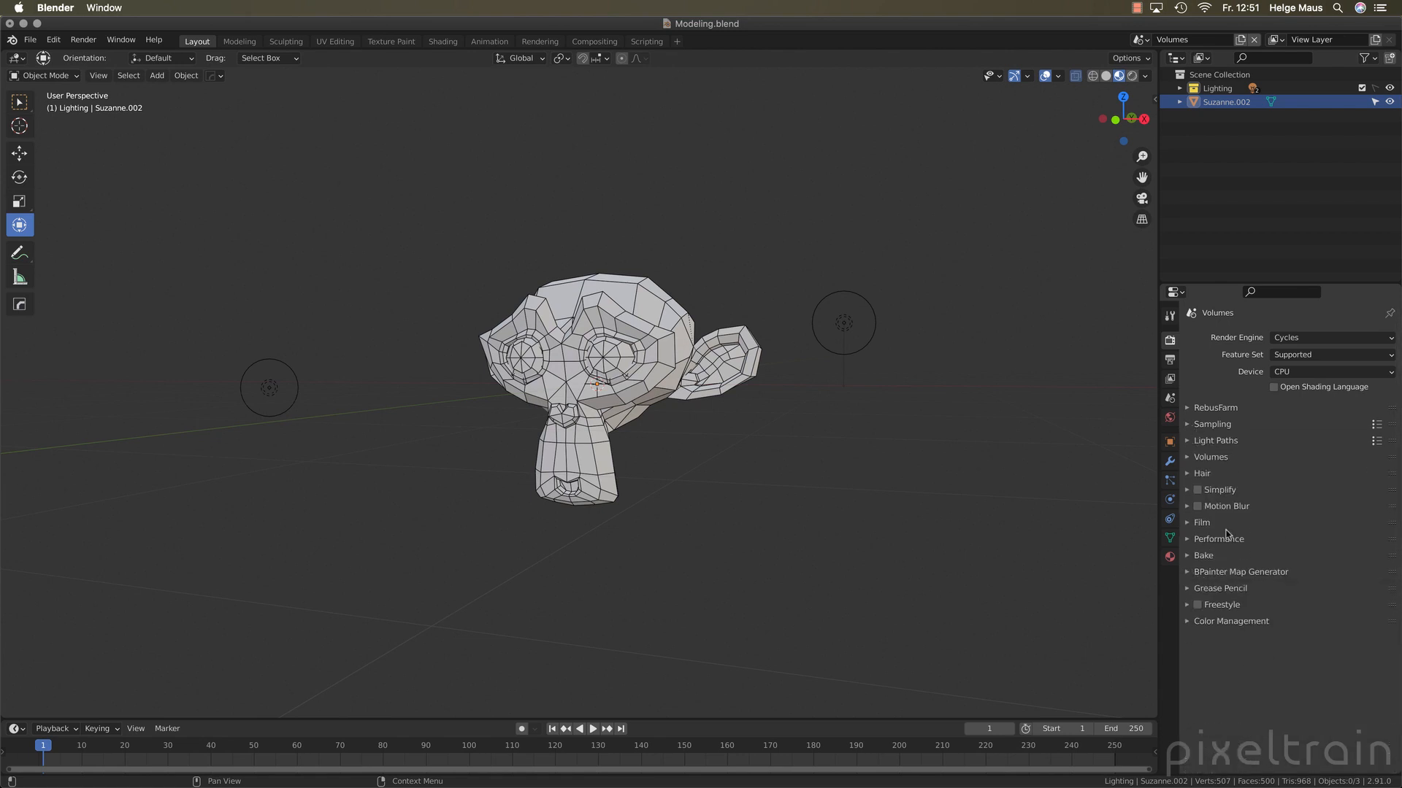
Preview the scene in rendered shading and examine the Lighting collection's contents and the Suzanne.002 object
click(1131, 76)
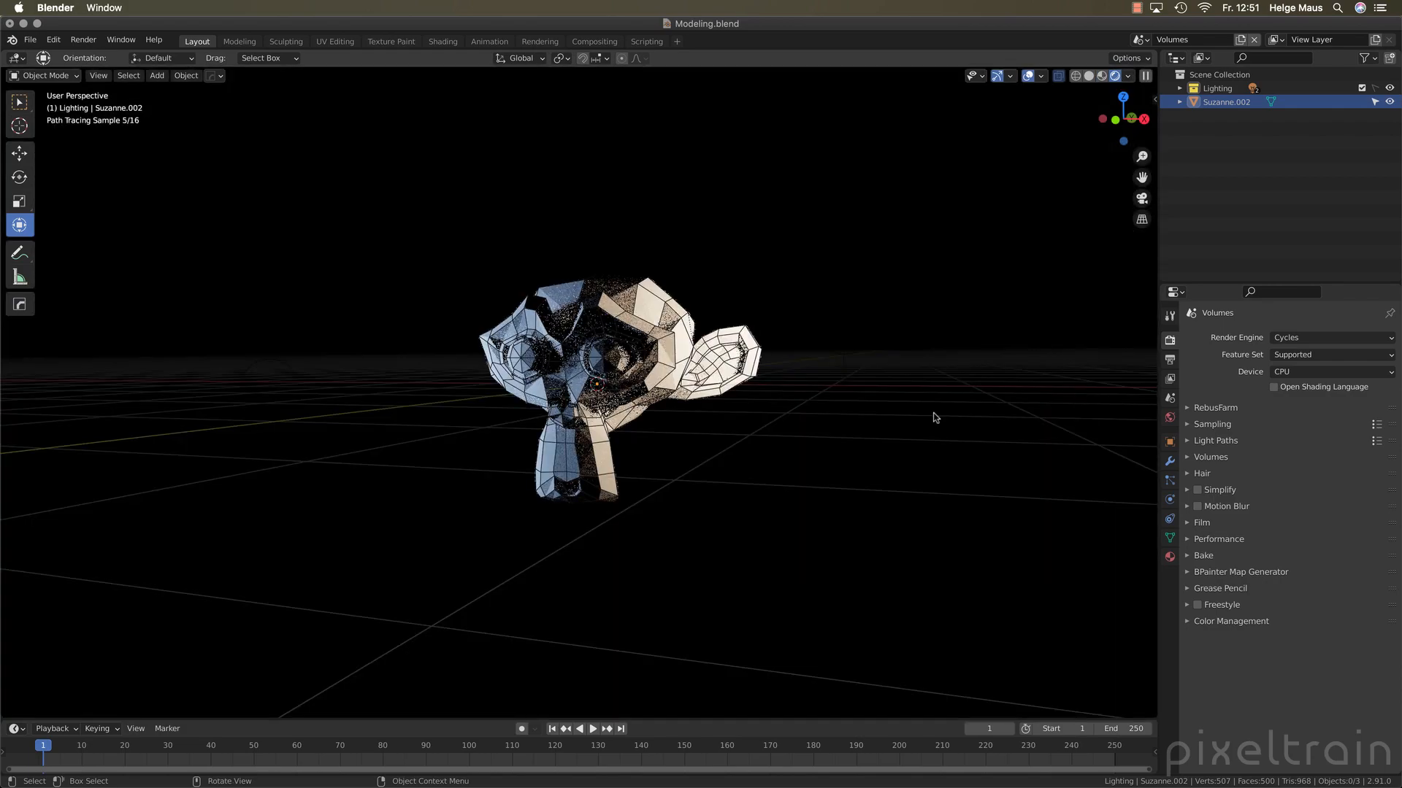
mouse_move(577, 398)
middle_down()
mouse_move(531, 435)
mouse_move(551, 362)
middle_up()
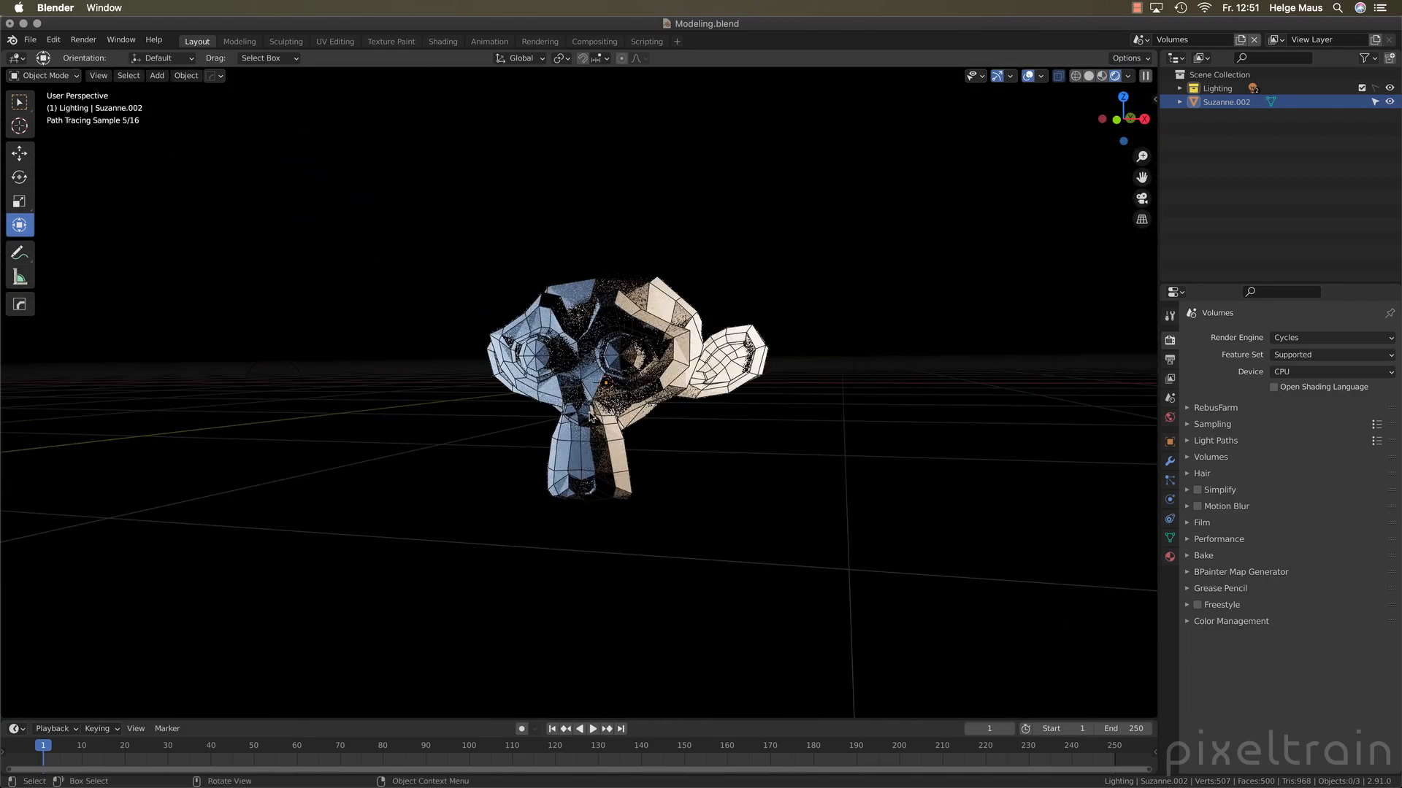
click(1180, 88)
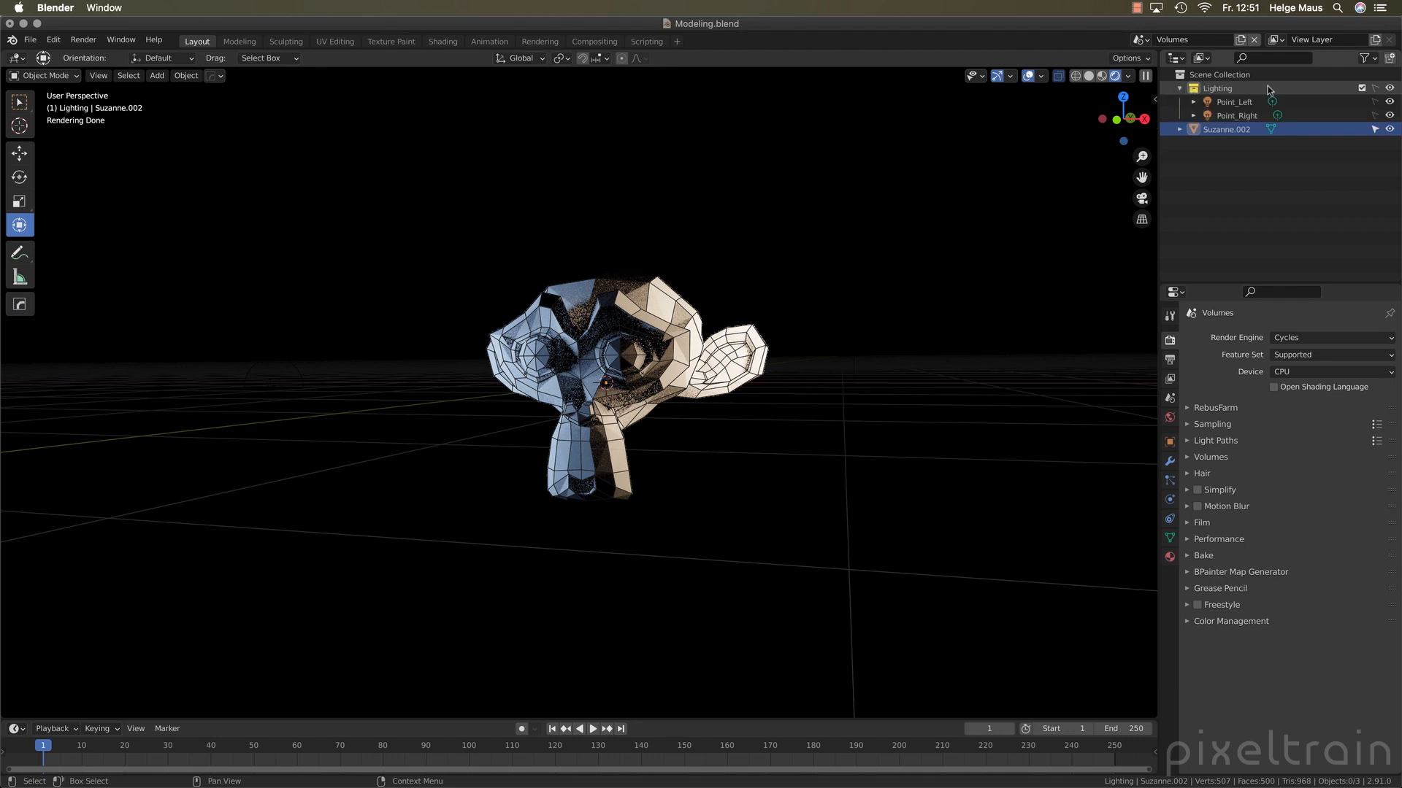
click(1179, 88)
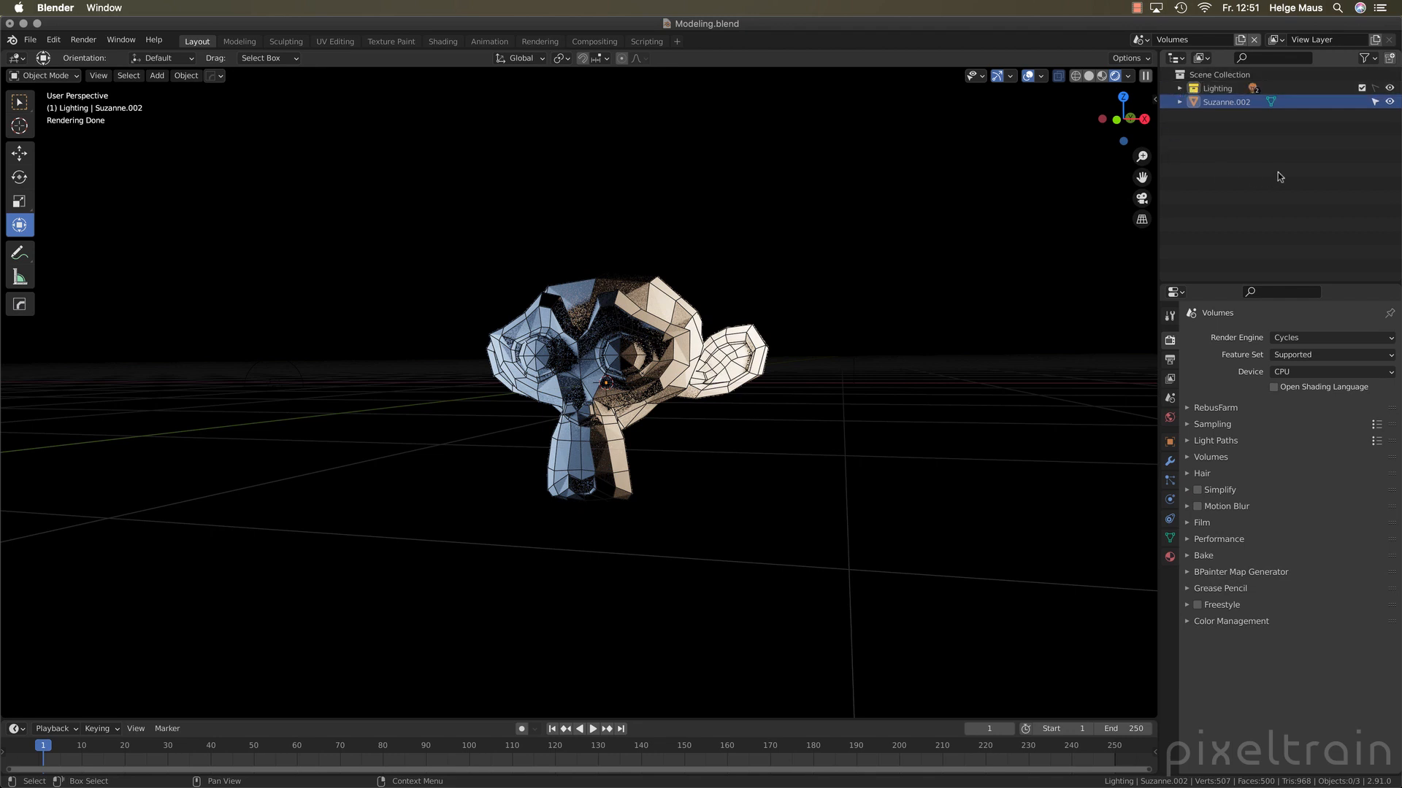
click(1227, 101)
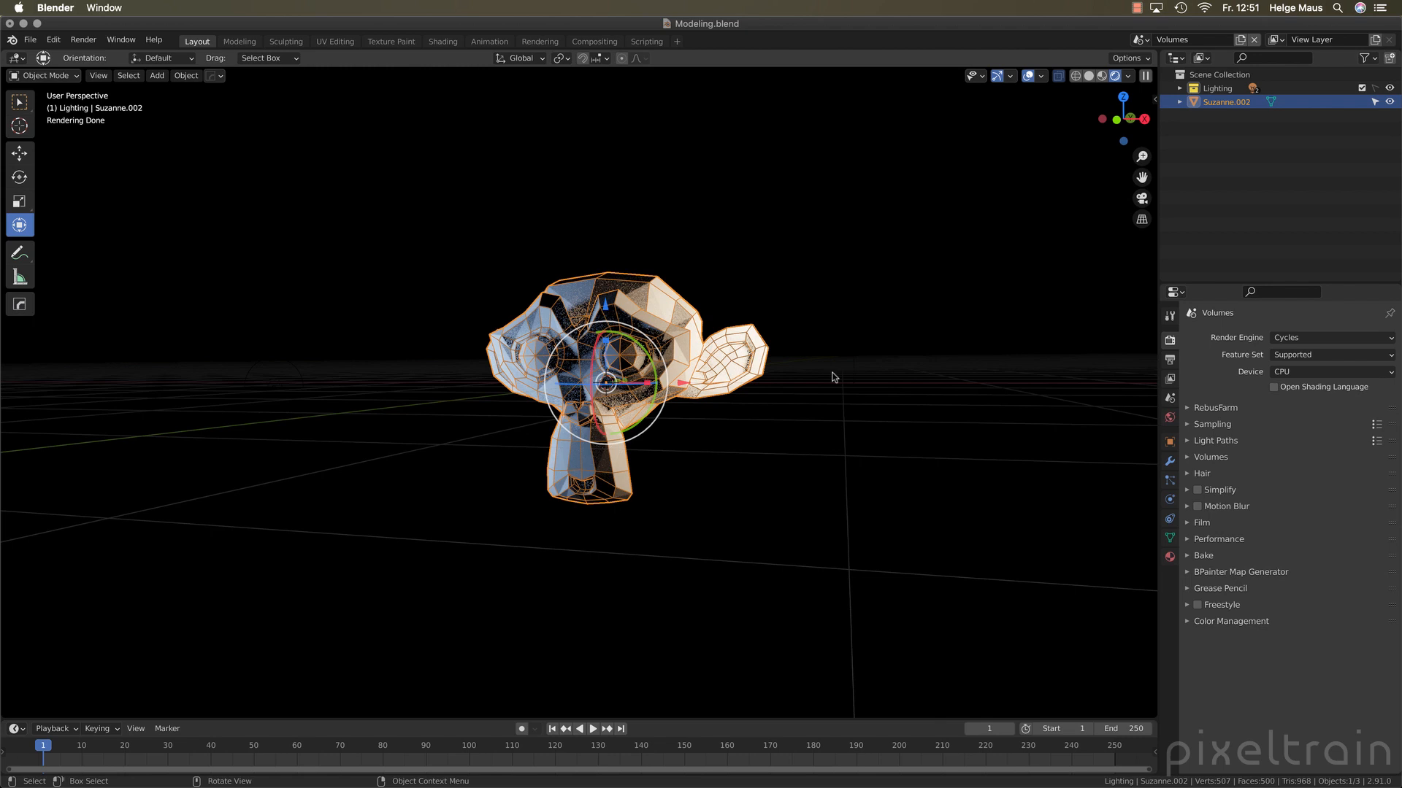
click(835, 377)
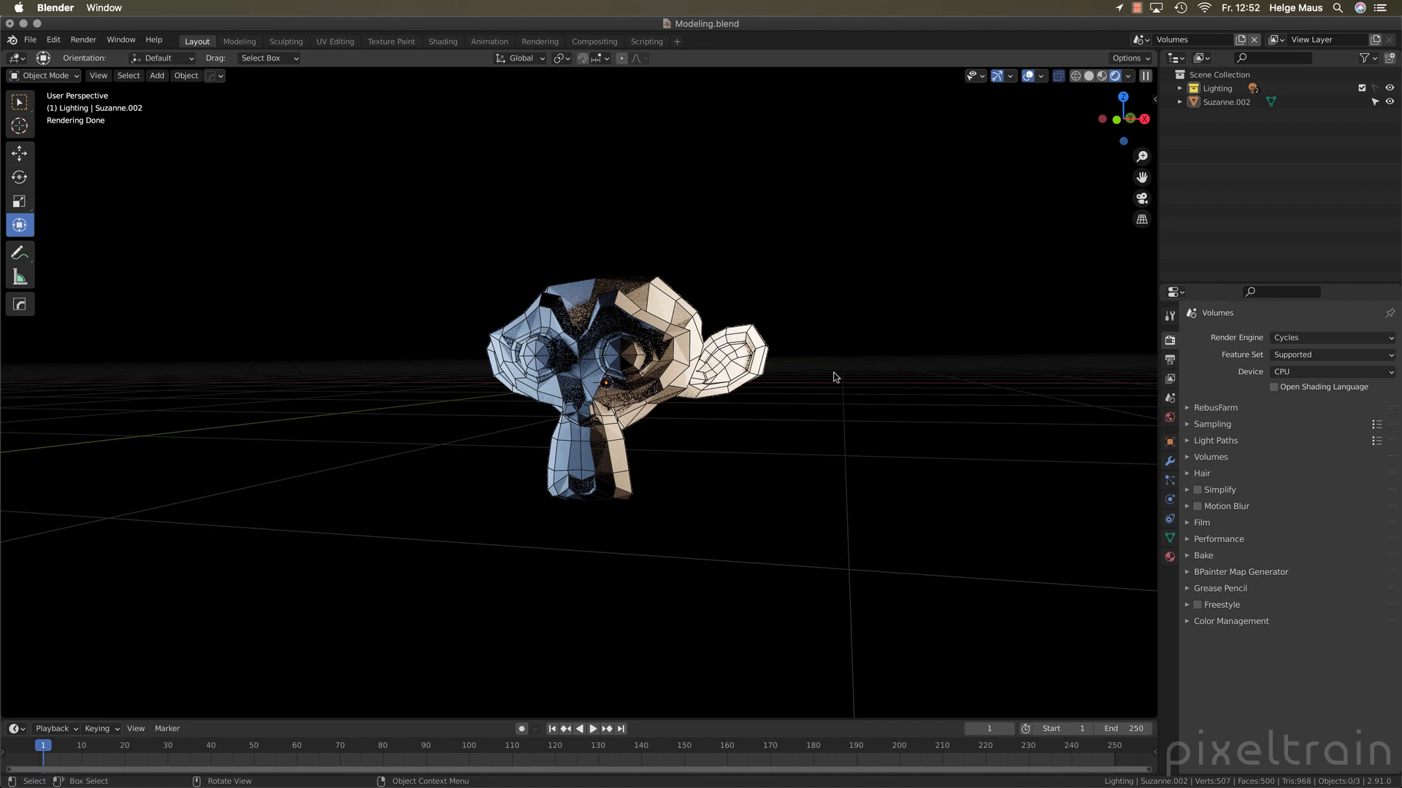
Add an empty volume object and move it out of the Lighting collection into the Scene Collection
click(156, 76)
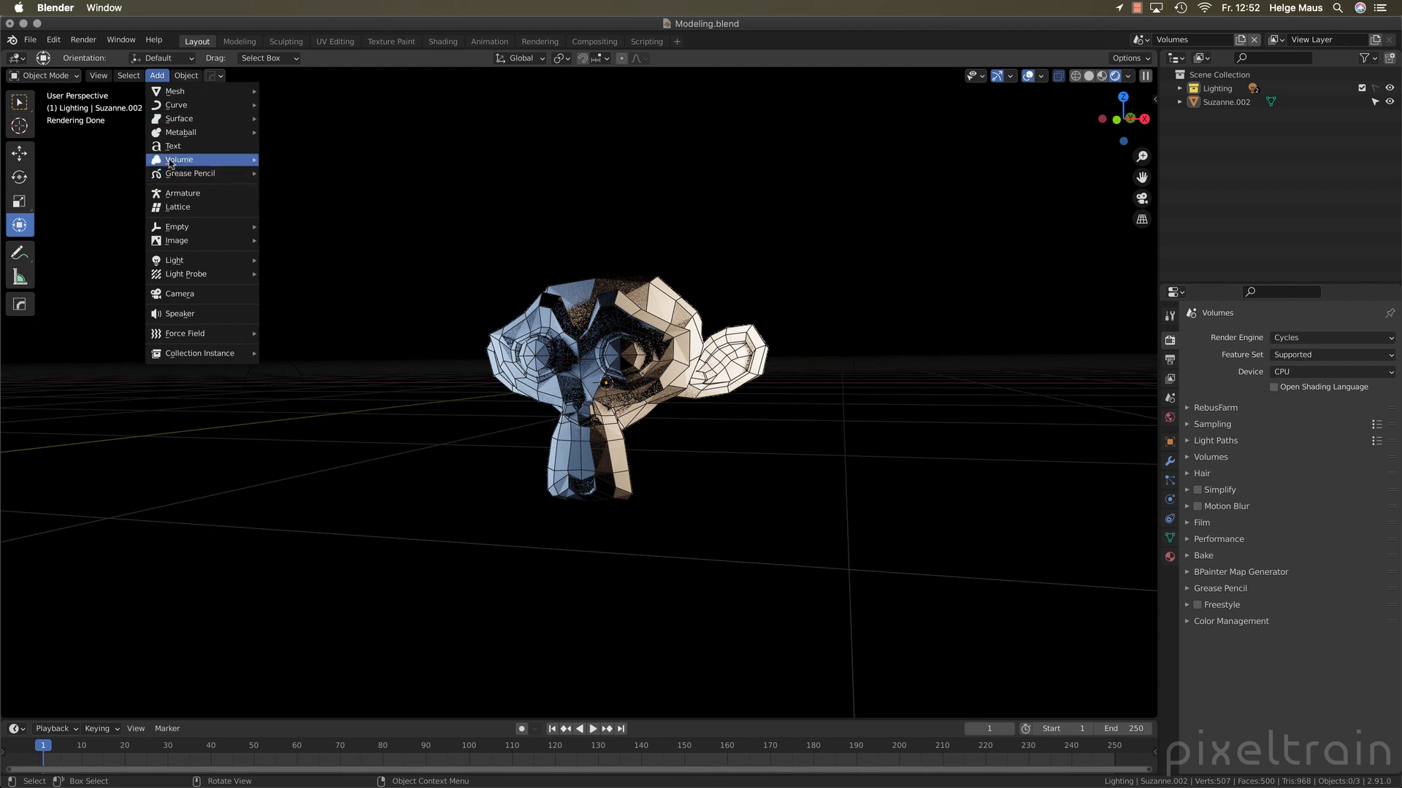
mouse_move(173, 162)
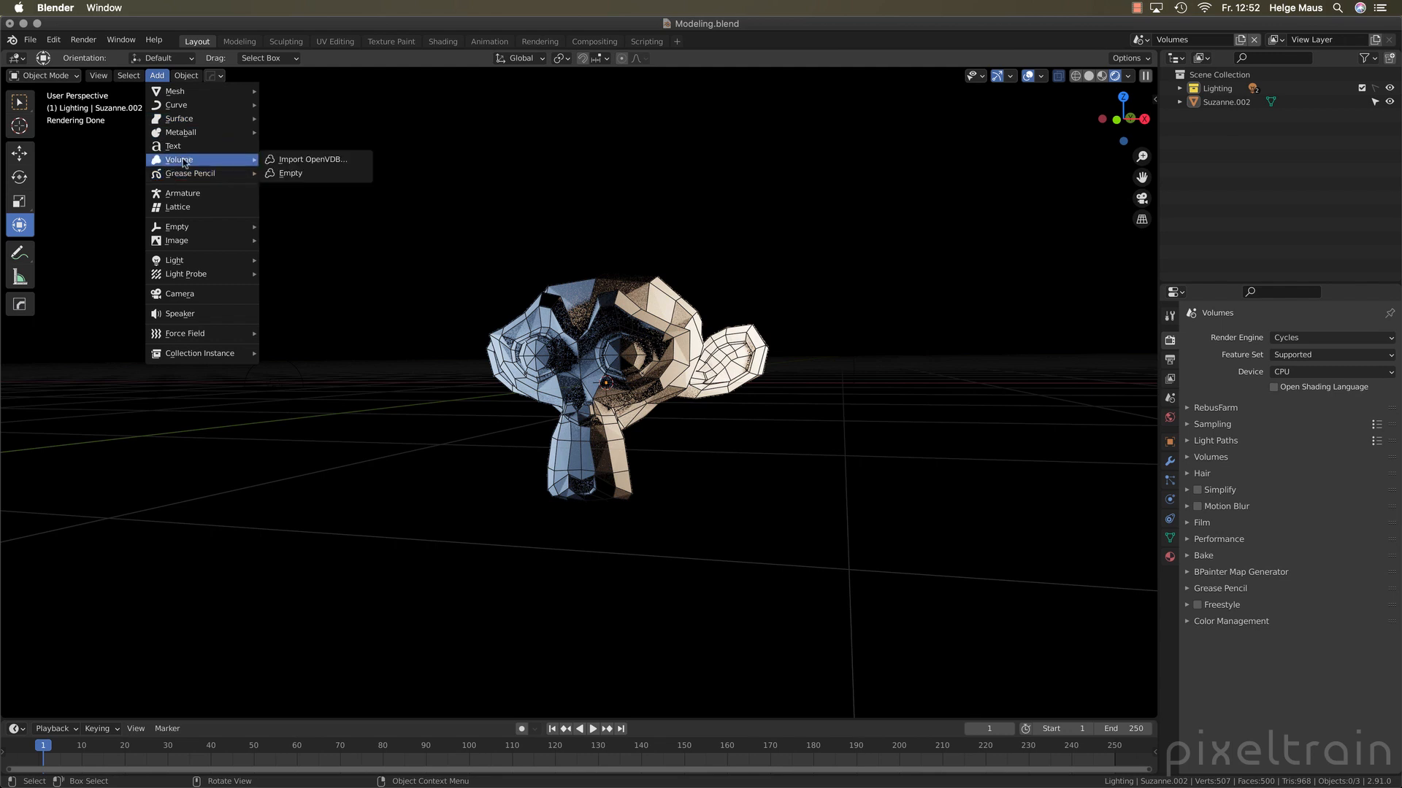
click(322, 174)
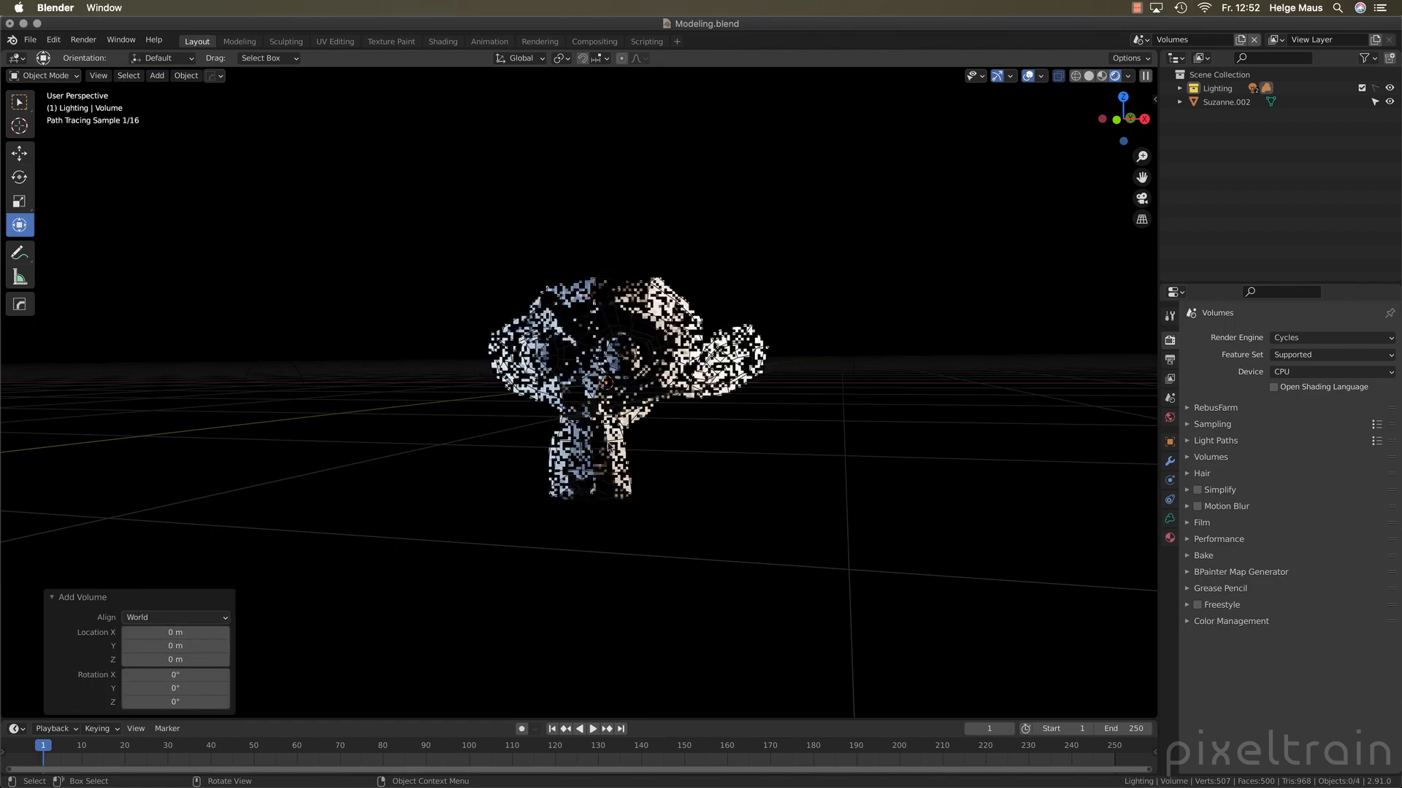
click(1179, 88)
click(1209, 130)
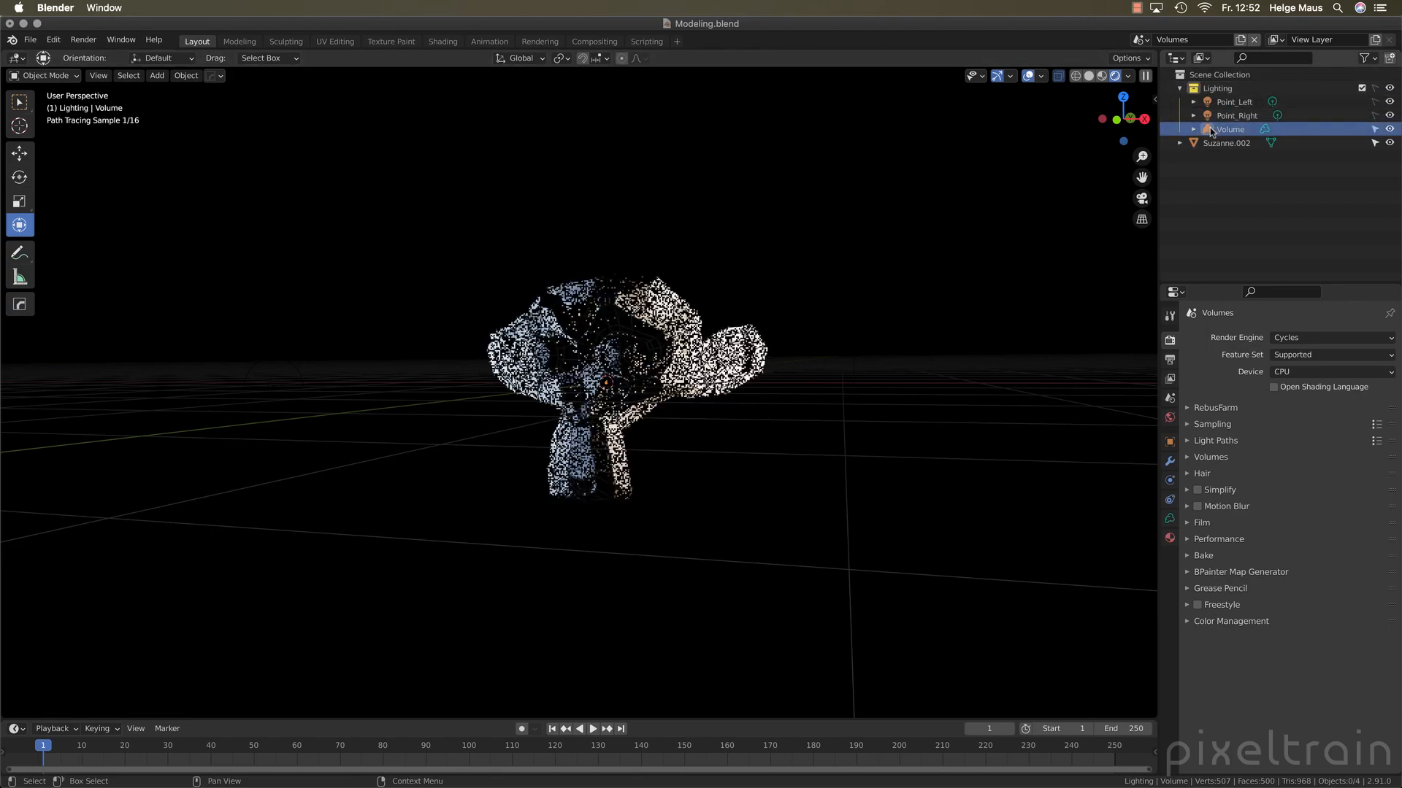
drag(1214, 131, 1201, 157)
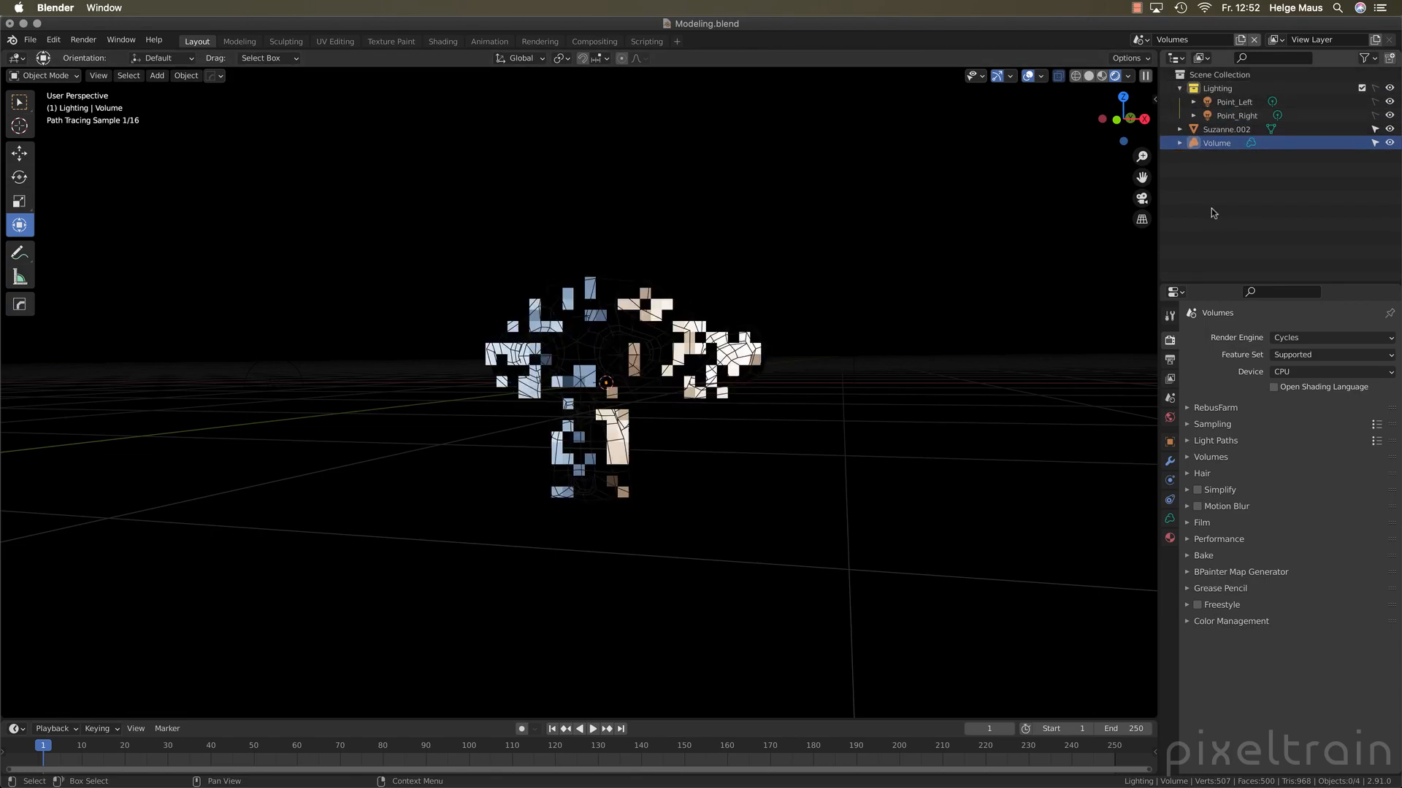
click(1180, 88)
click(1197, 117)
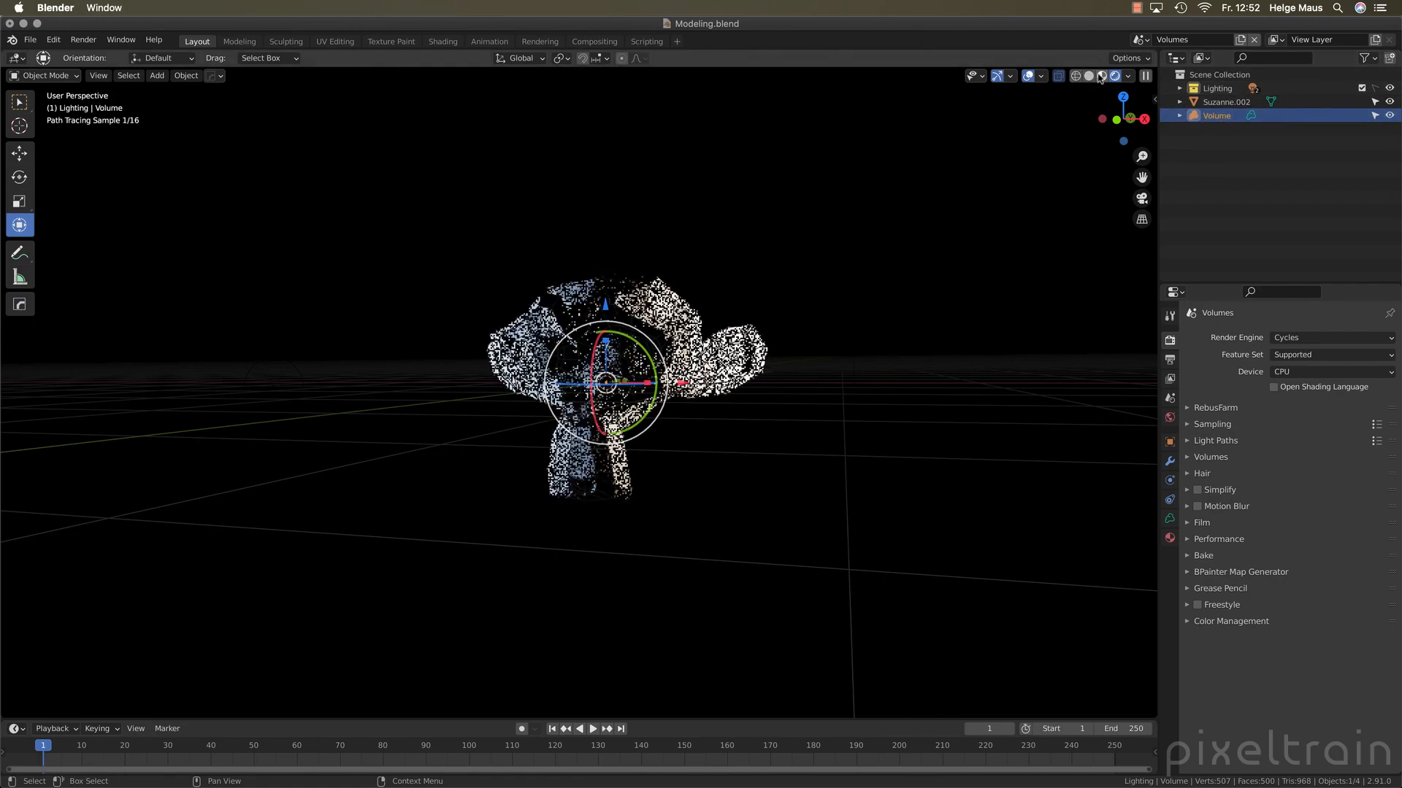
Switch the viewport to material preview shading and move the volume object about 3.02 m along the global X axis
click(1101, 76)
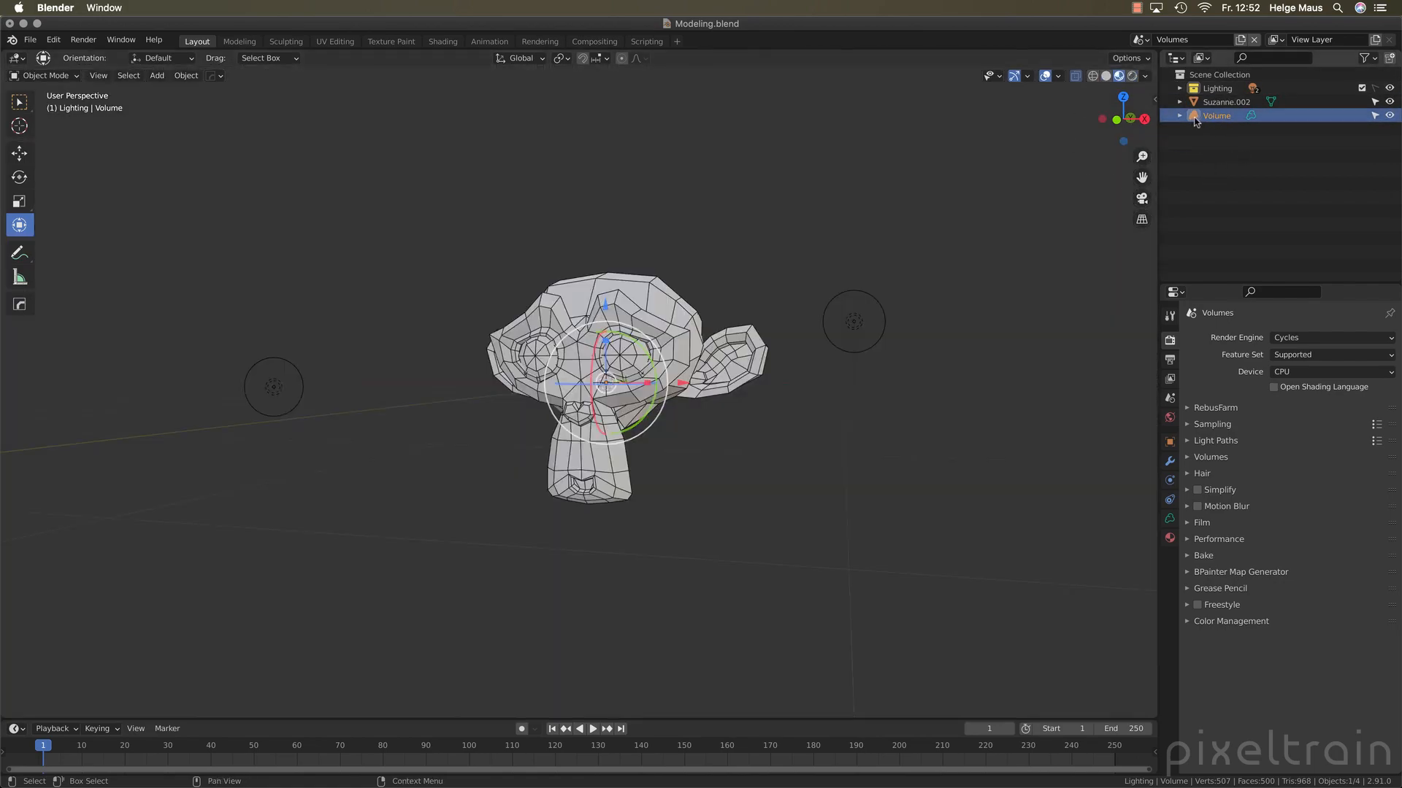
drag(685, 382, 1059, 408)
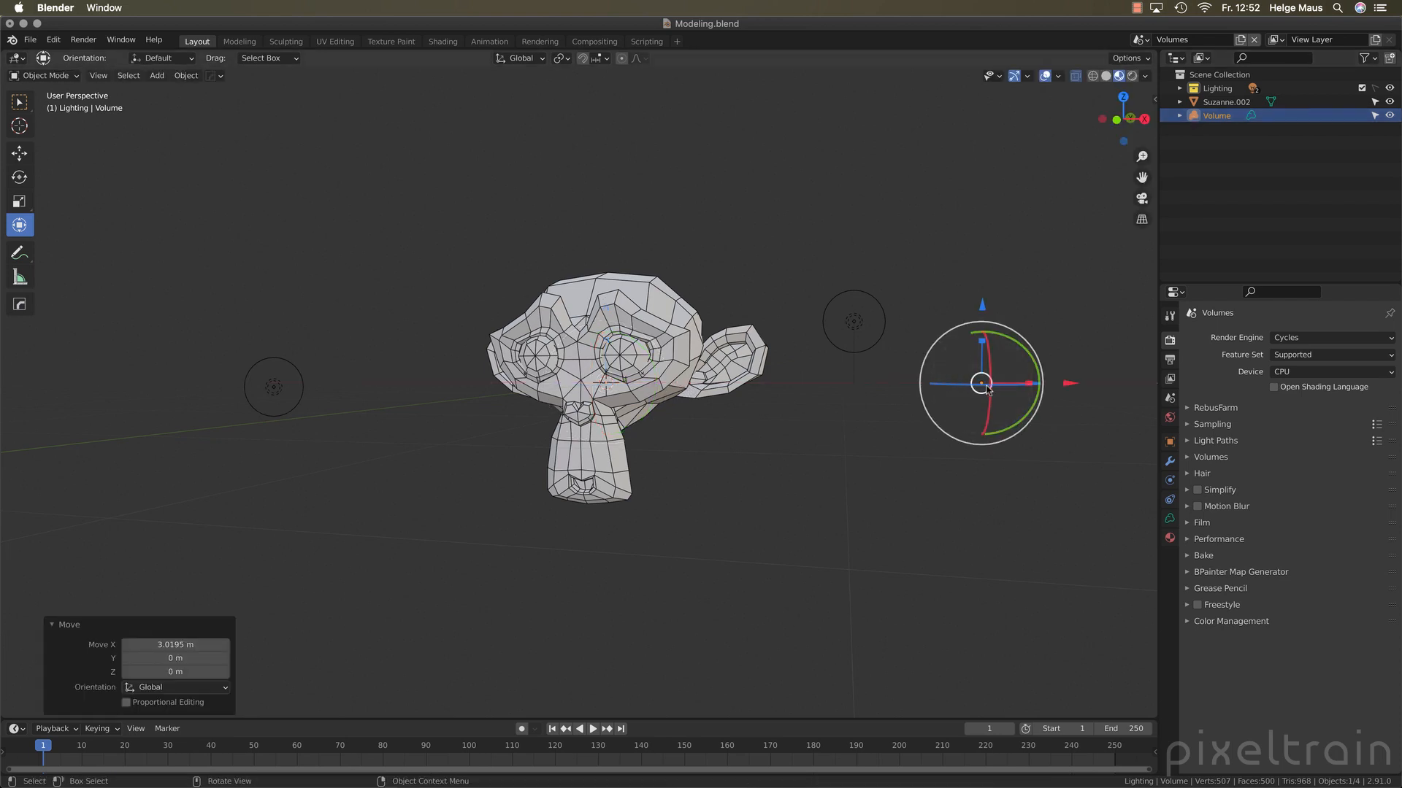
Add a Mesh to Volume modifier to the volume object and pick the monkey head Suzanne.002 as its source object
click(1170, 519)
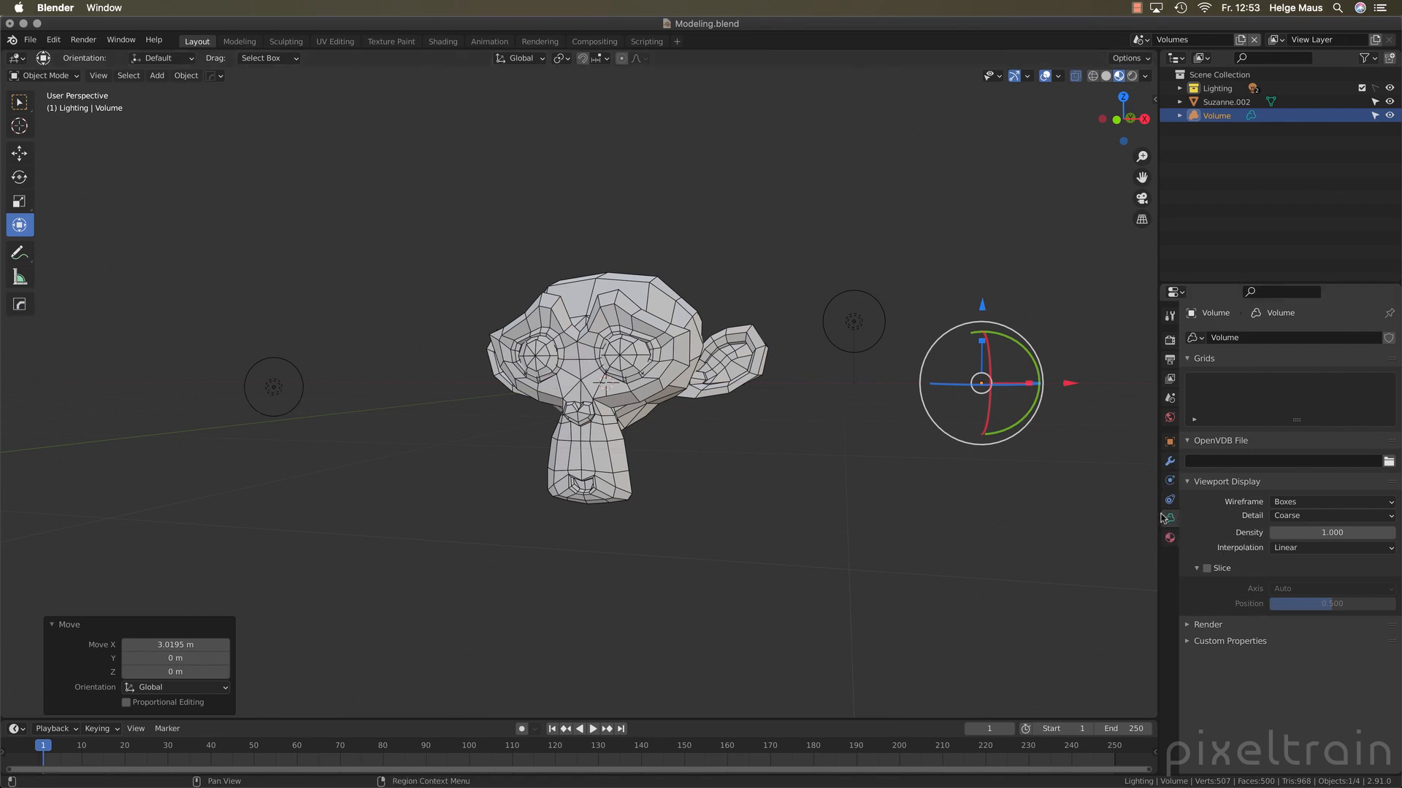
click(1168, 464)
click(1343, 340)
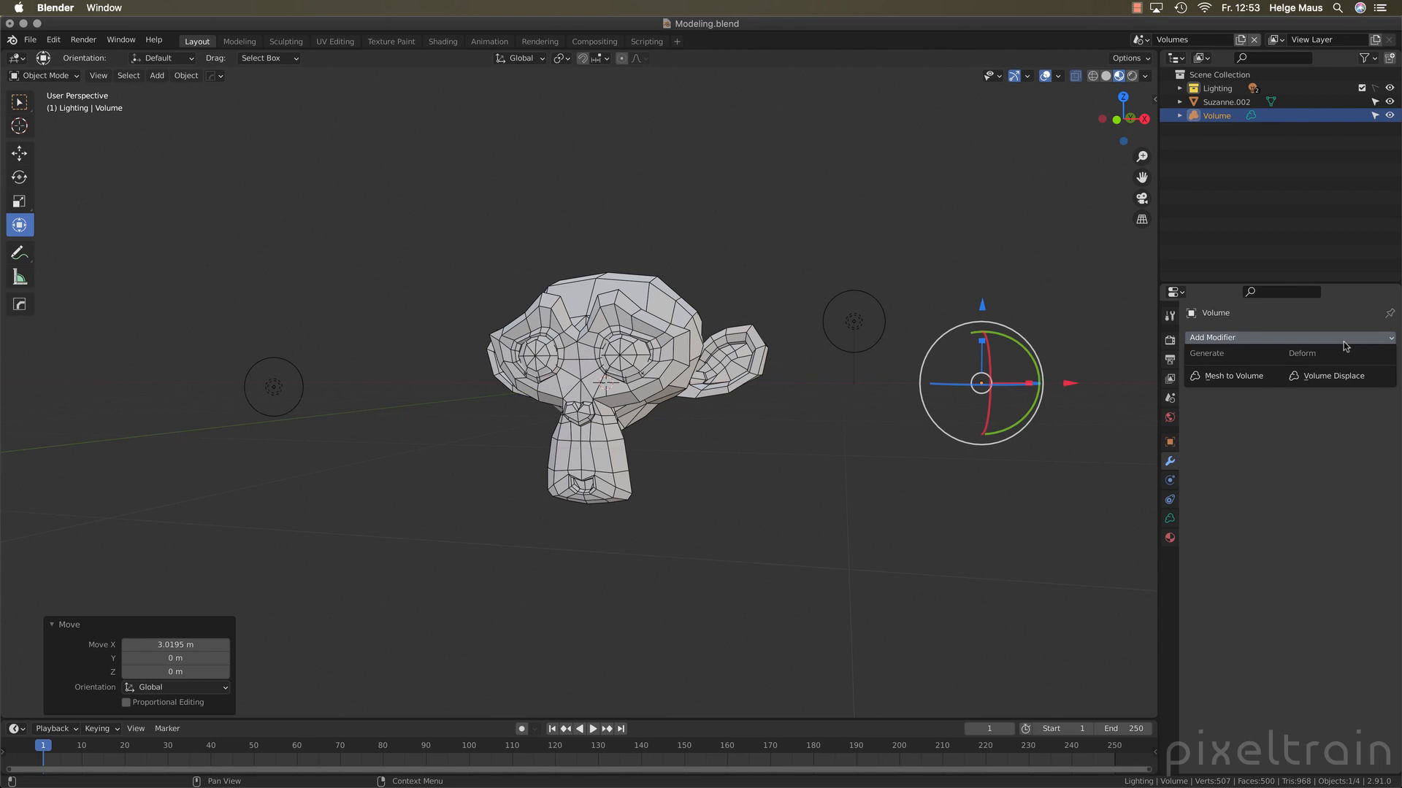
click(1230, 378)
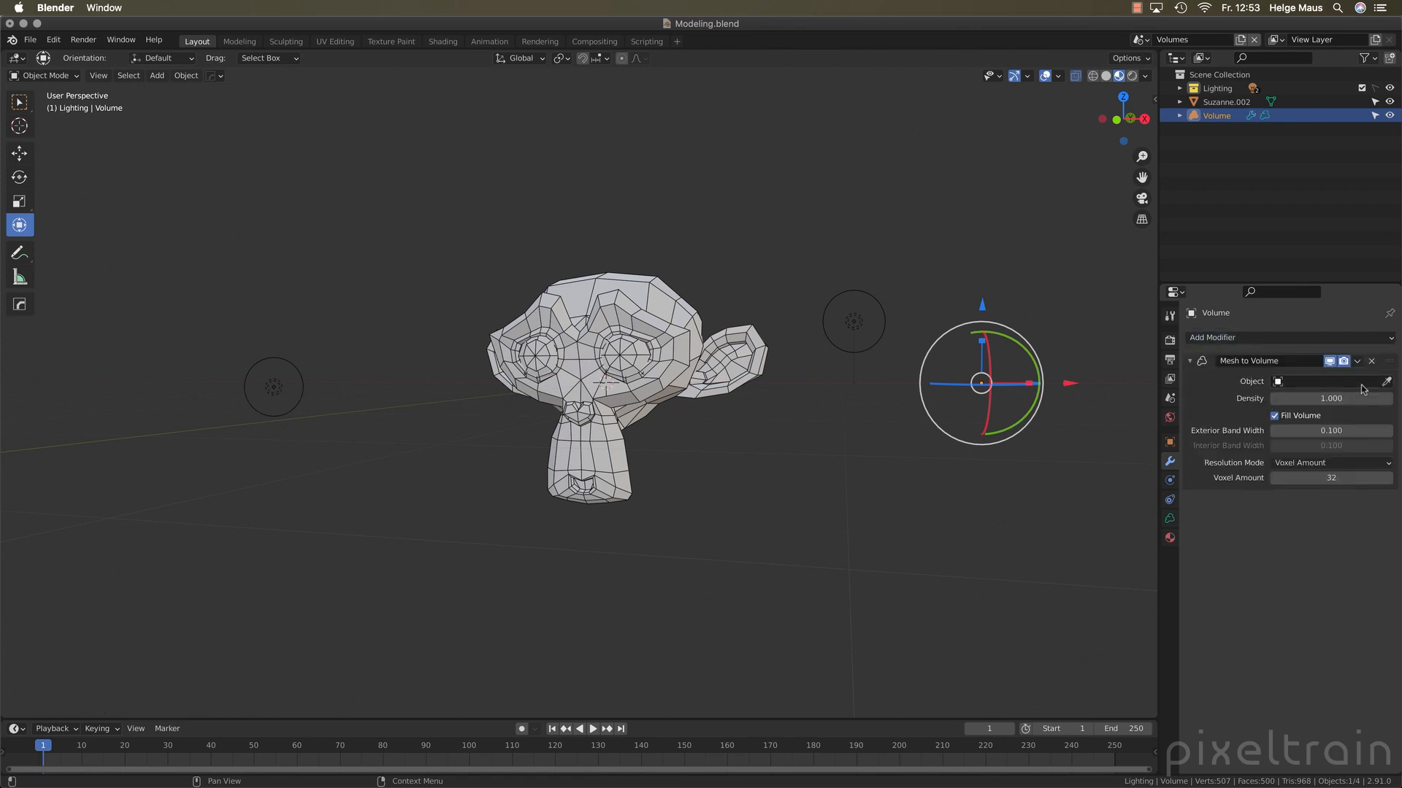
click(1385, 381)
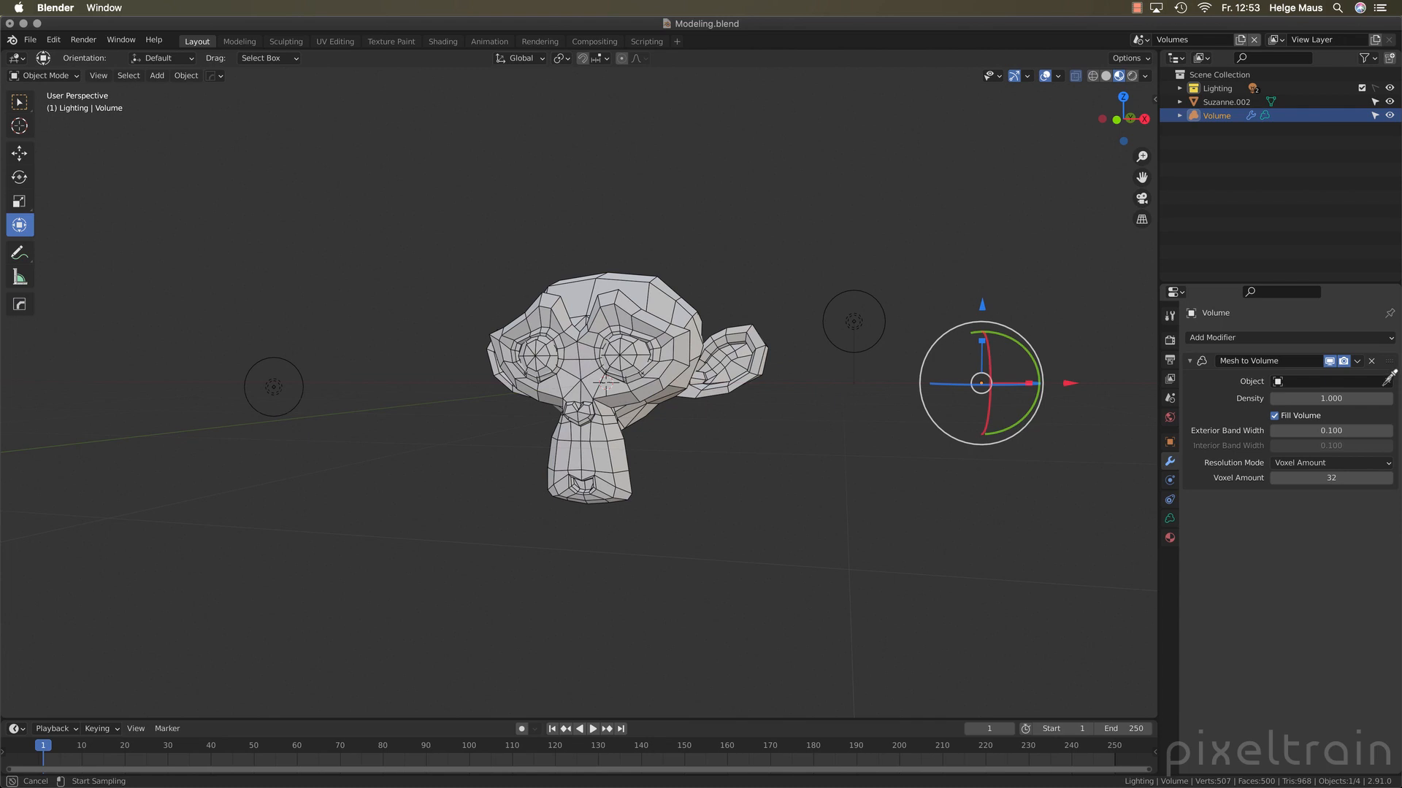
click(624, 290)
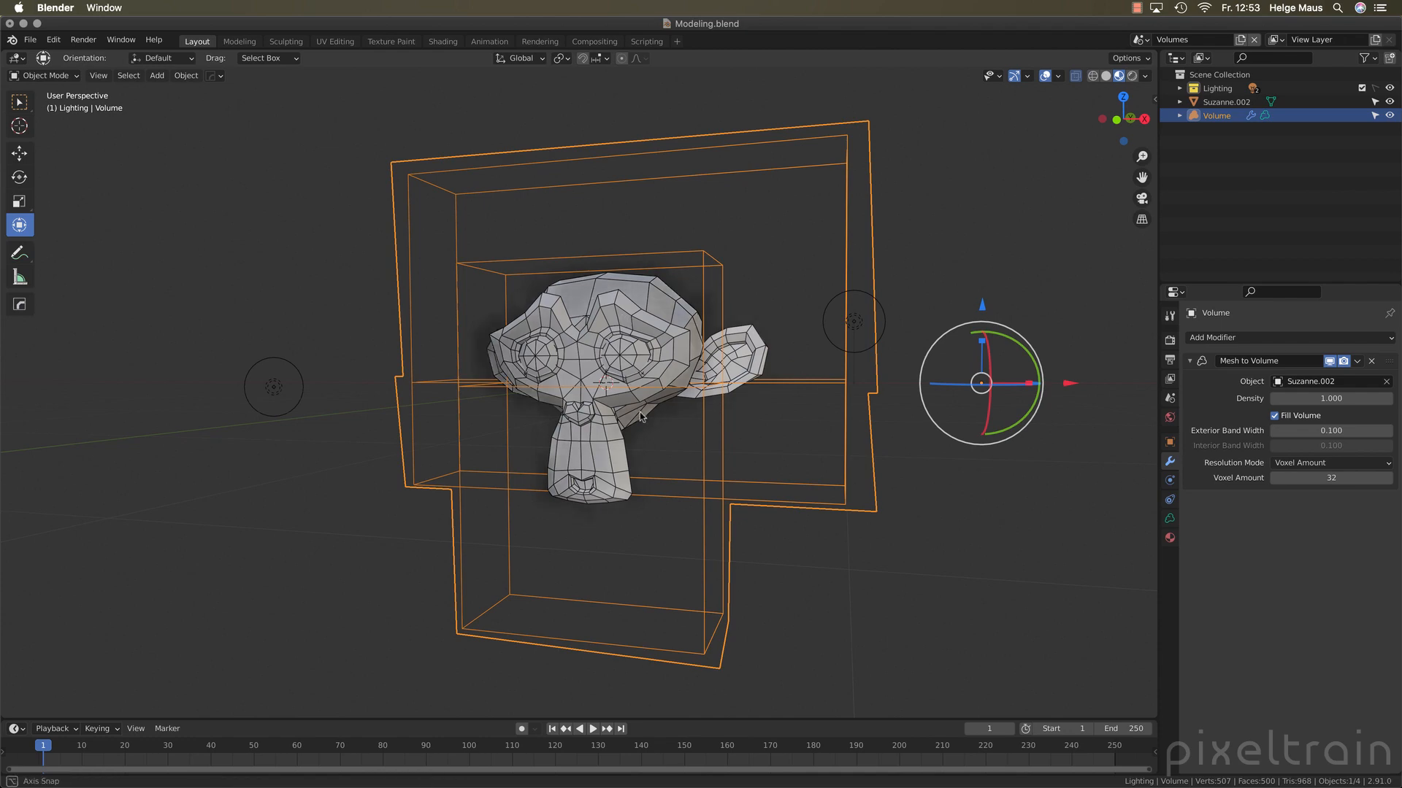
Hide the monkey head mesh Suzanne.002 in the viewport so only the generated volume is displayed
middle_drag(526, 350, 613, 322)
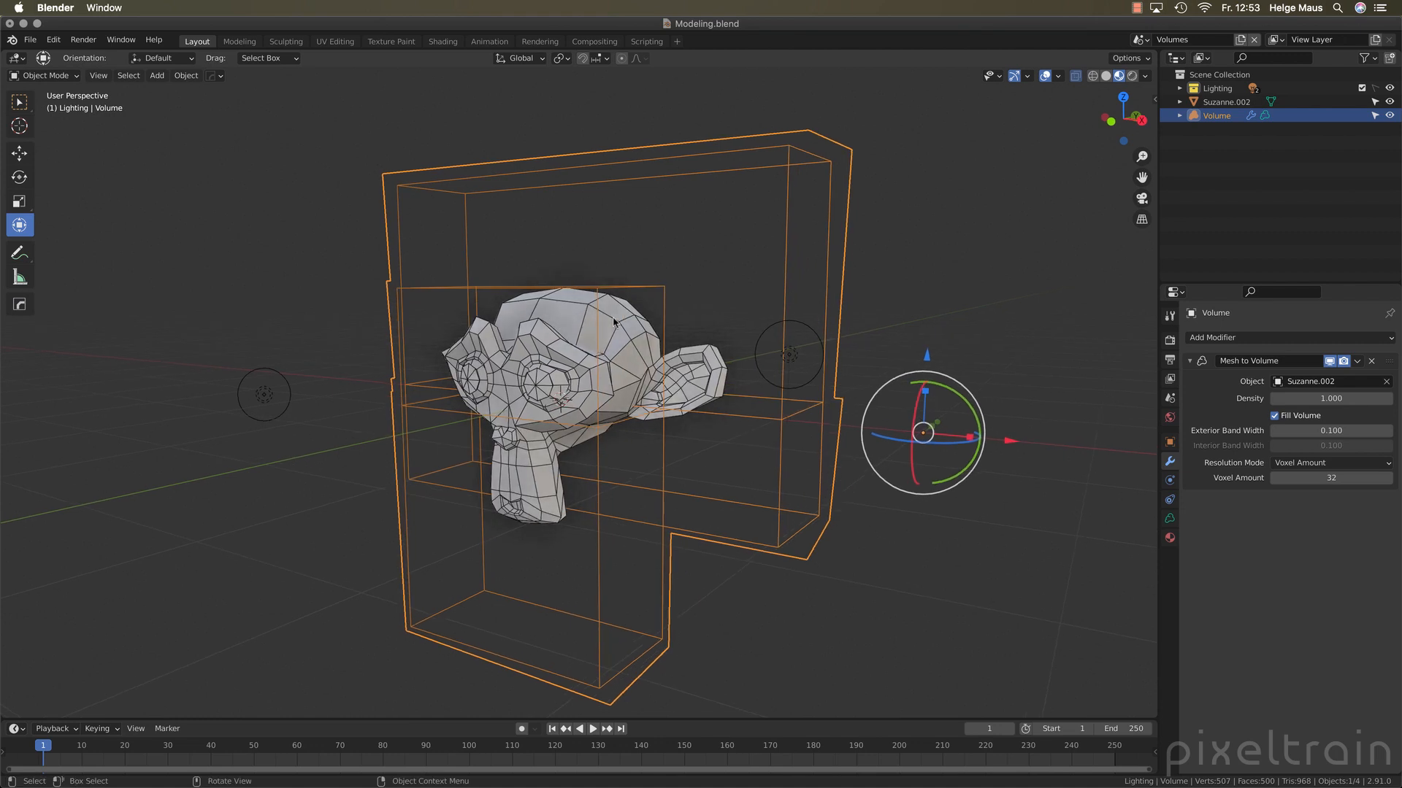
click(577, 329)
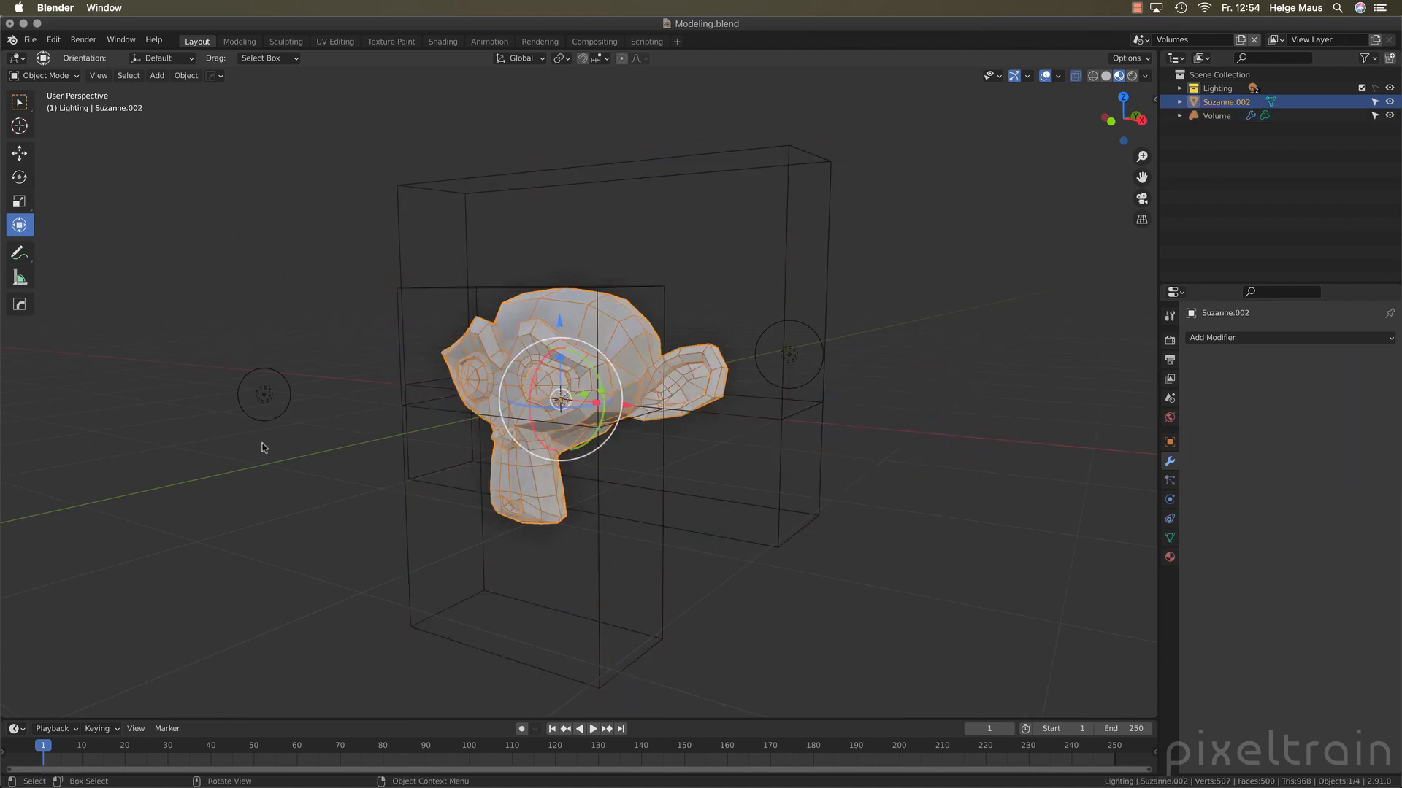
click(774, 298)
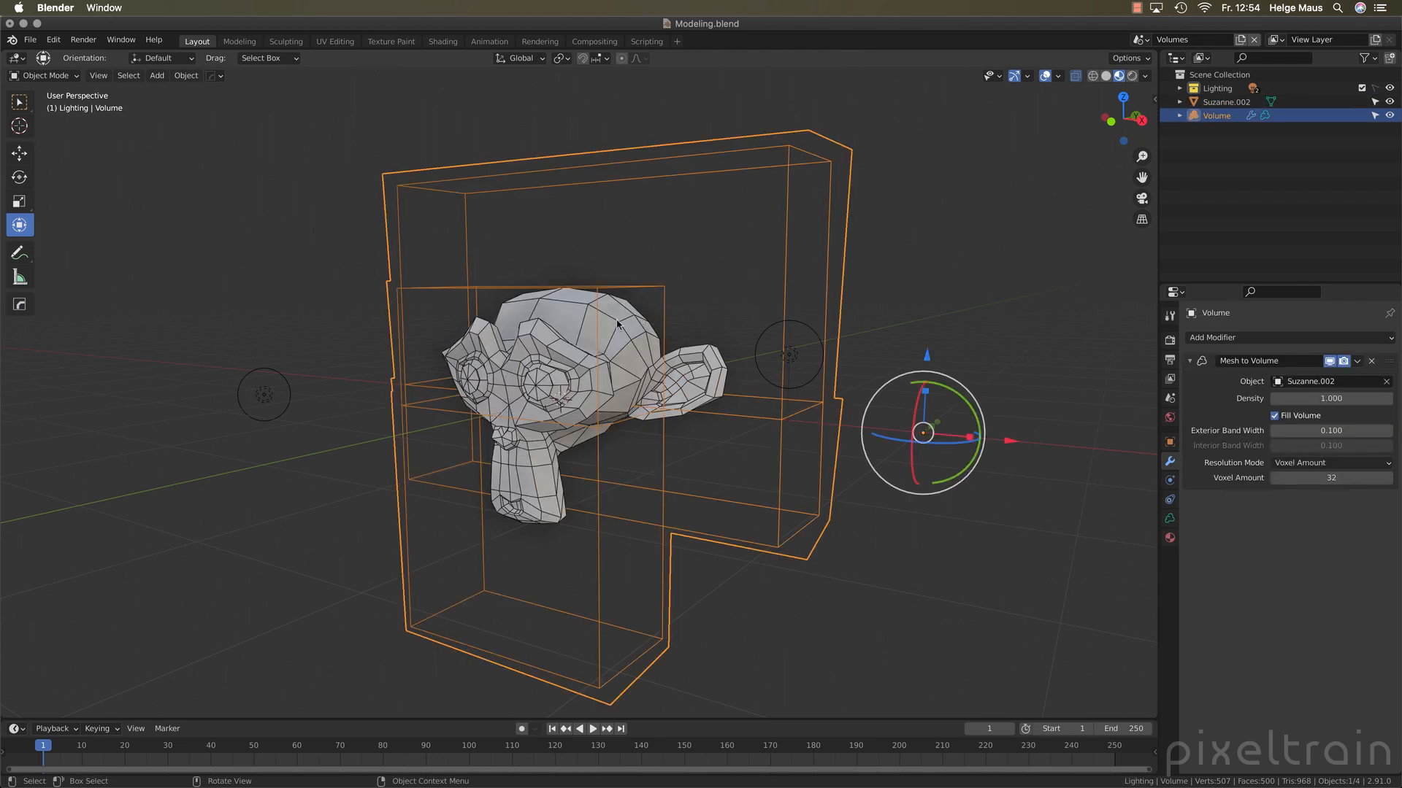
click(561, 326)
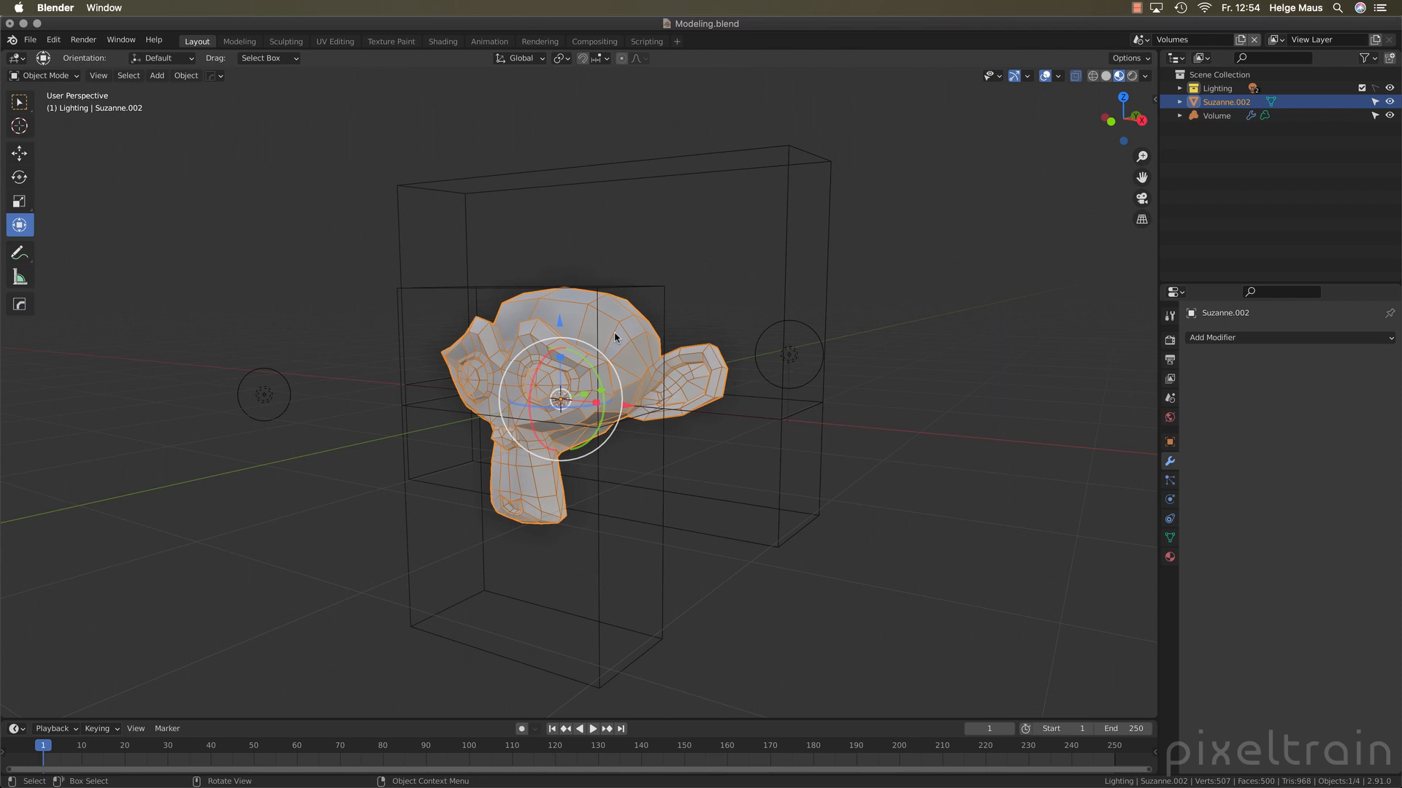
key(h)
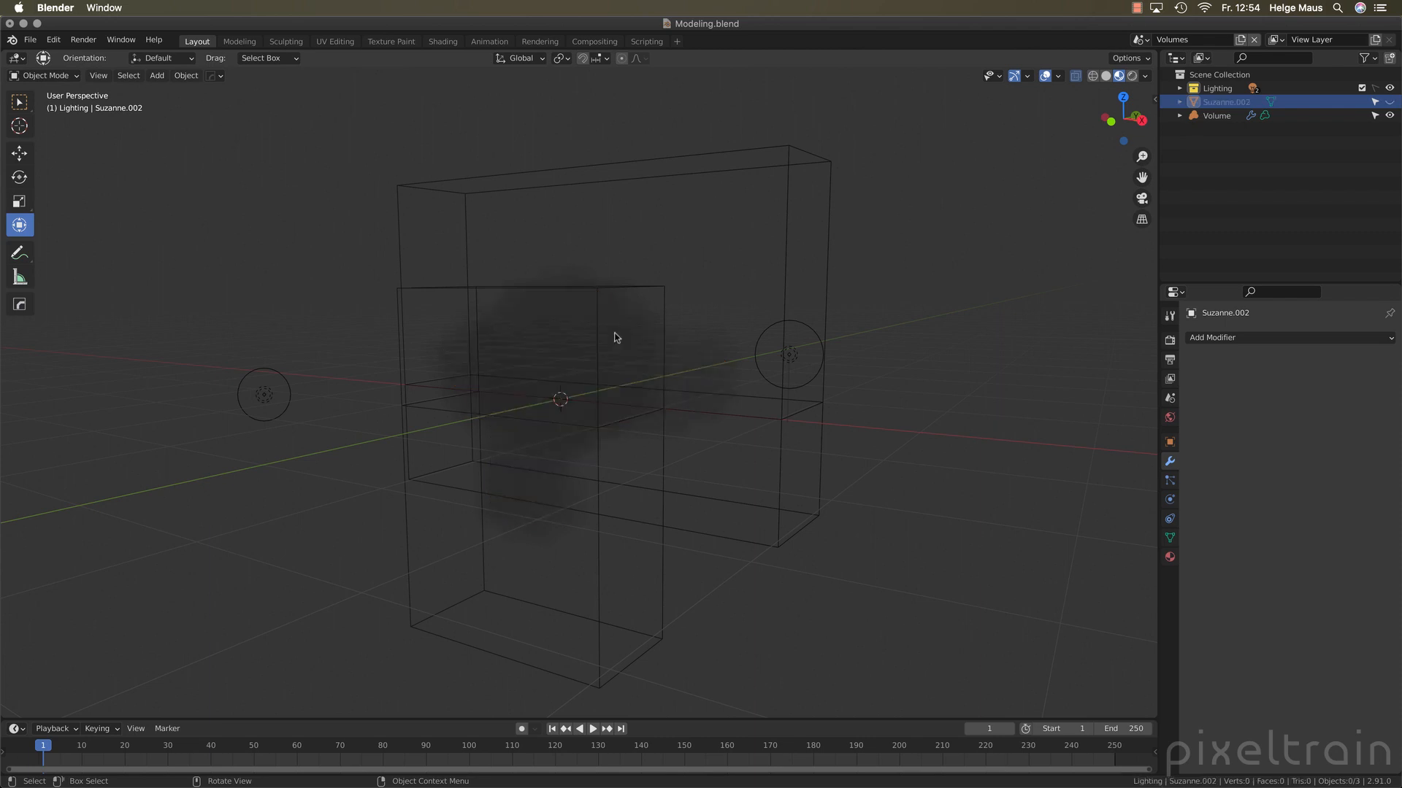
middle_drag(654, 354, 592, 427)
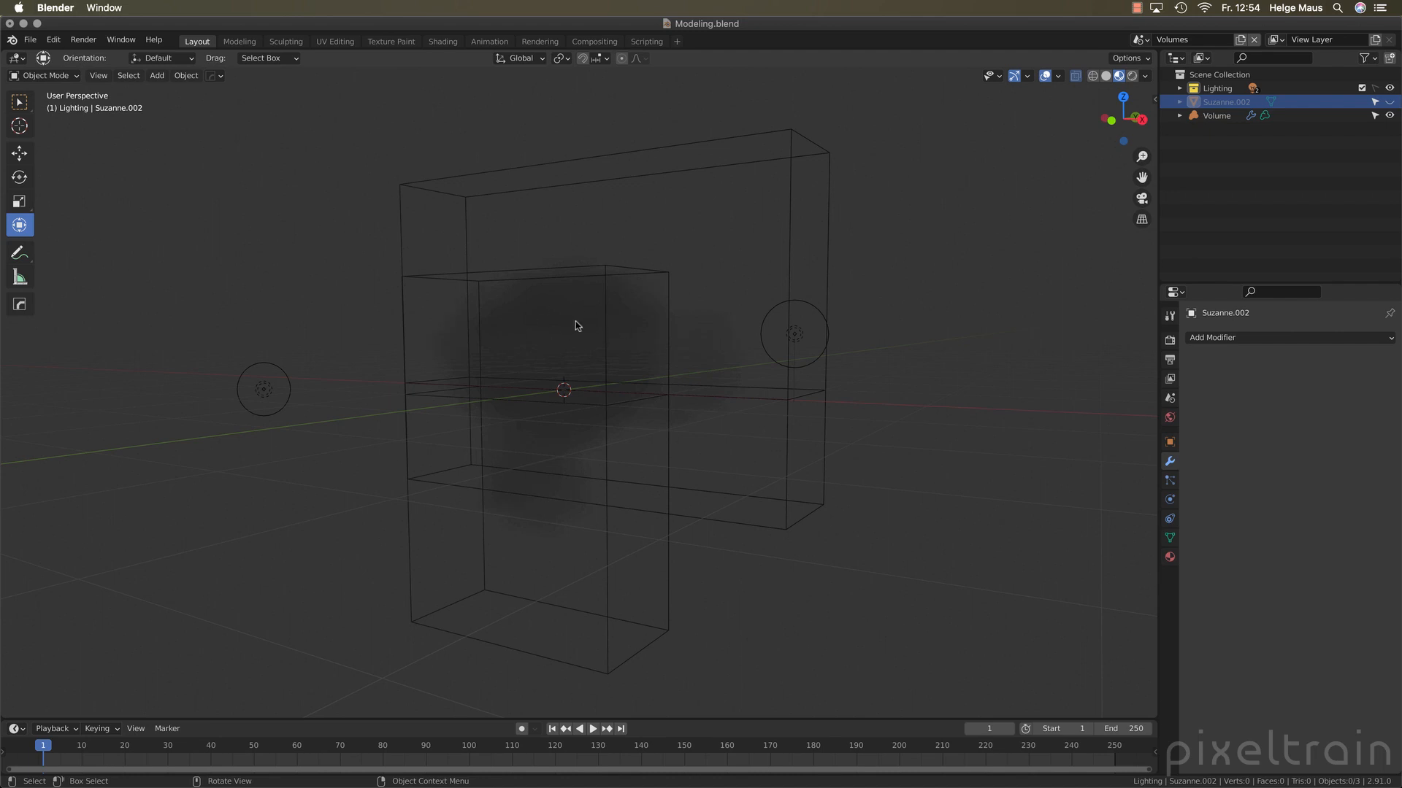
Select the volume object, try a Viewport Display density of 10, and set it back to 1
click(1216, 115)
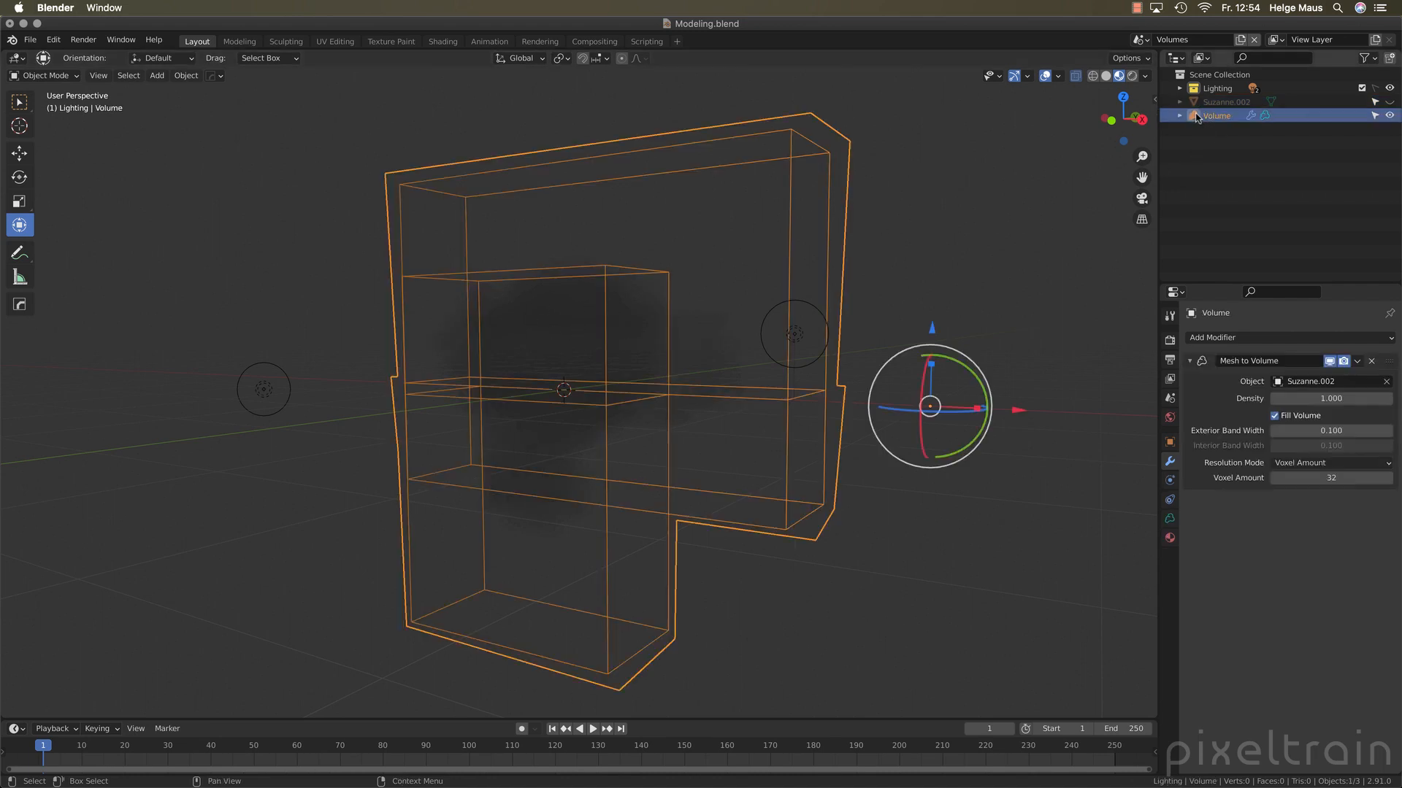
click(1170, 519)
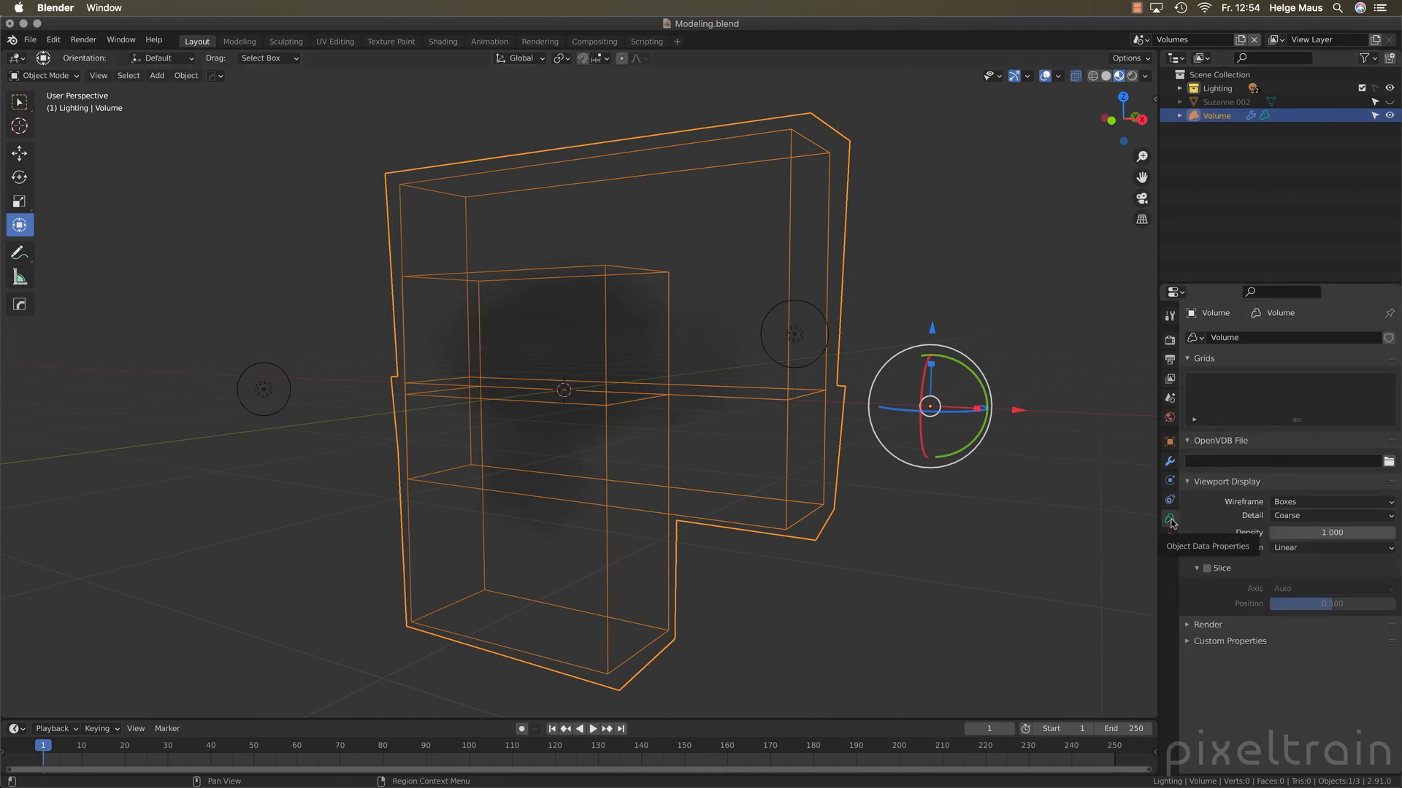
click(1307, 533)
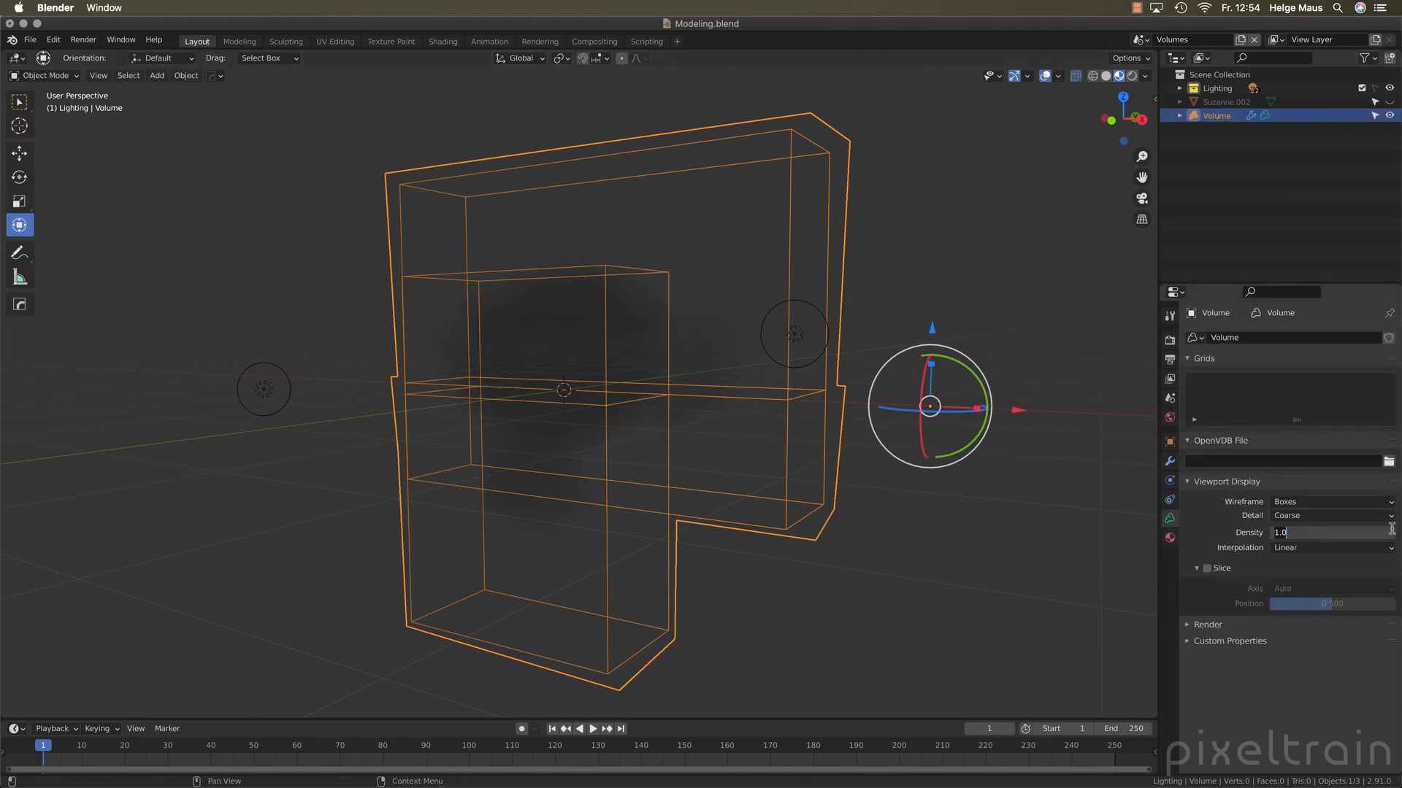
text(10)
key(Return)
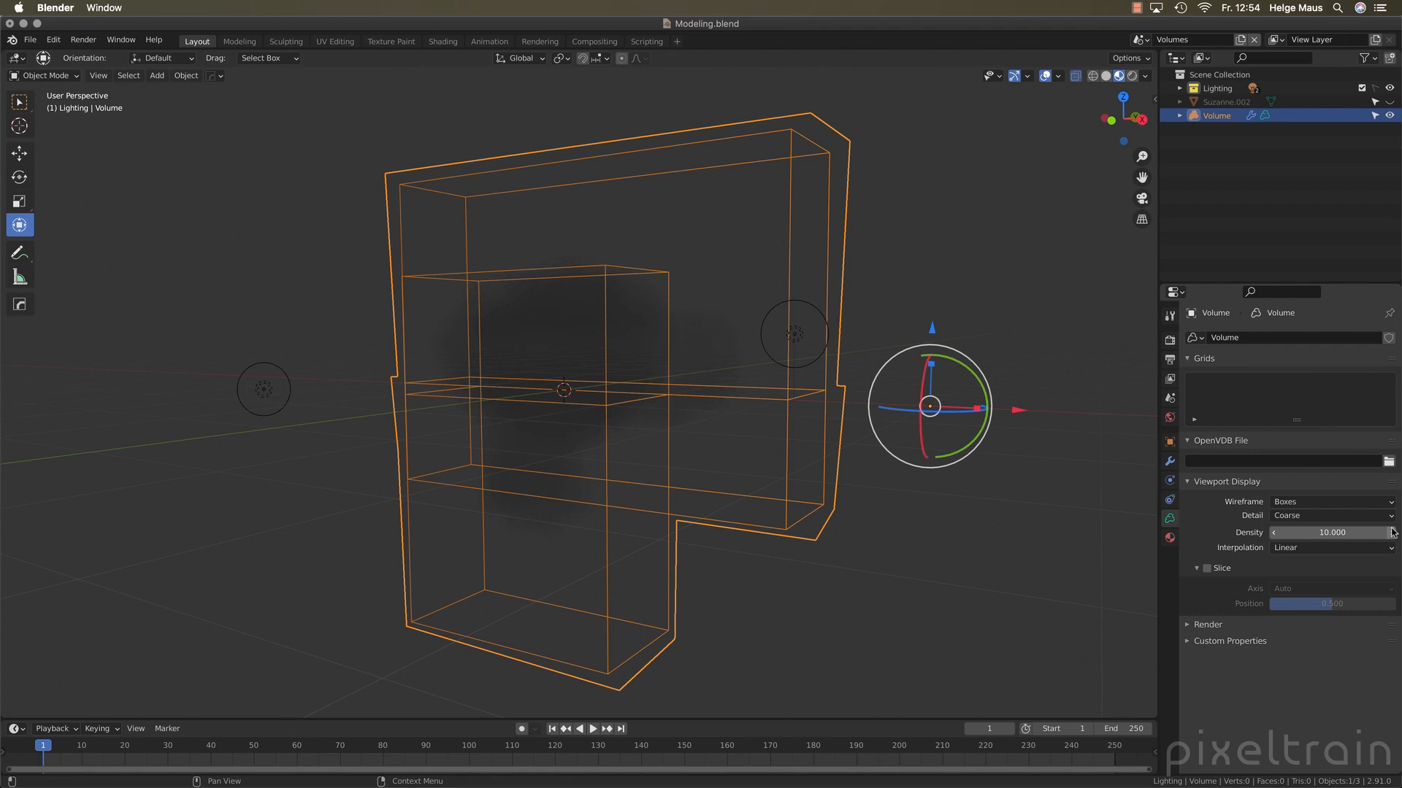
click(1343, 533)
text(1)
key(Return)
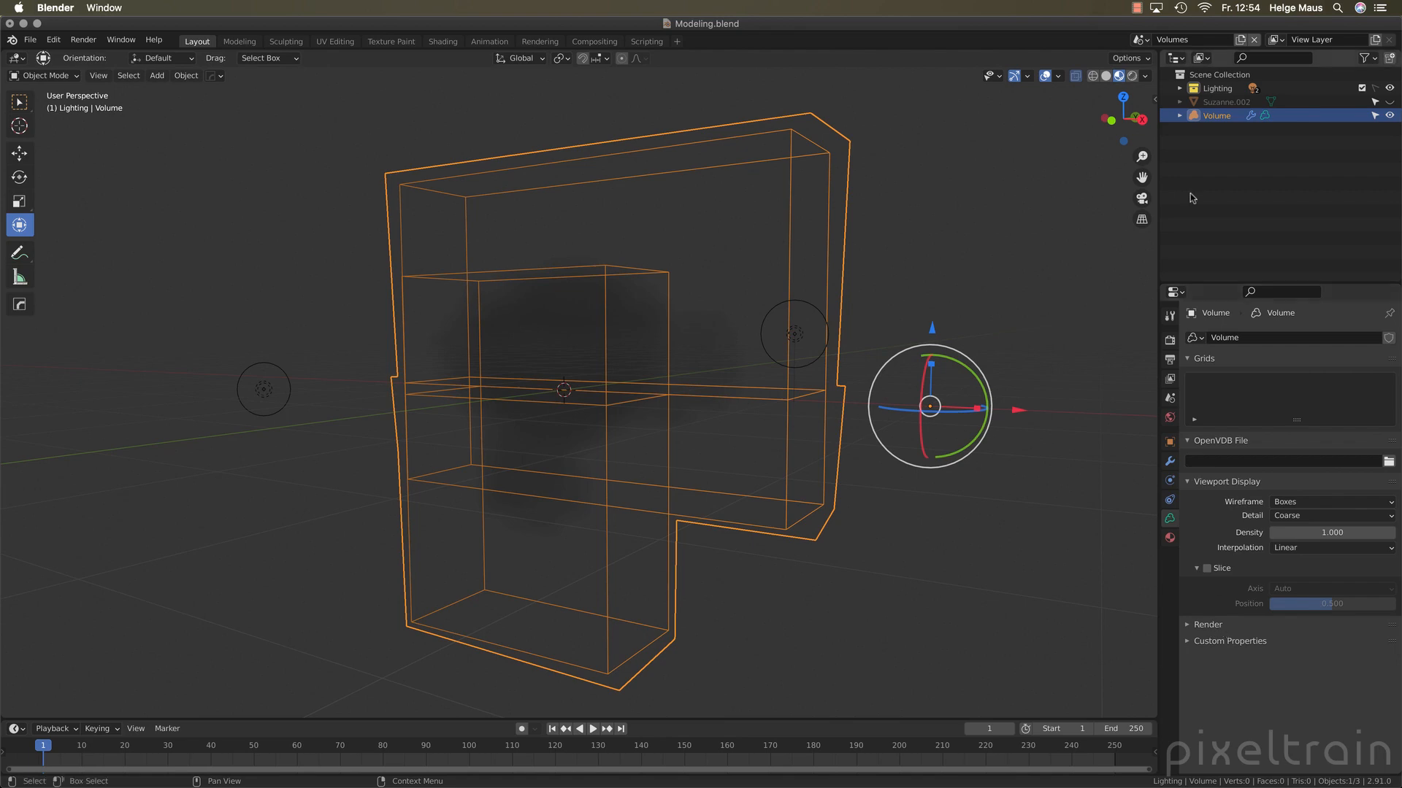
Switch the viewport to rendered shading to inspect the volume and collapse its Viewport Display settings
click(1131, 76)
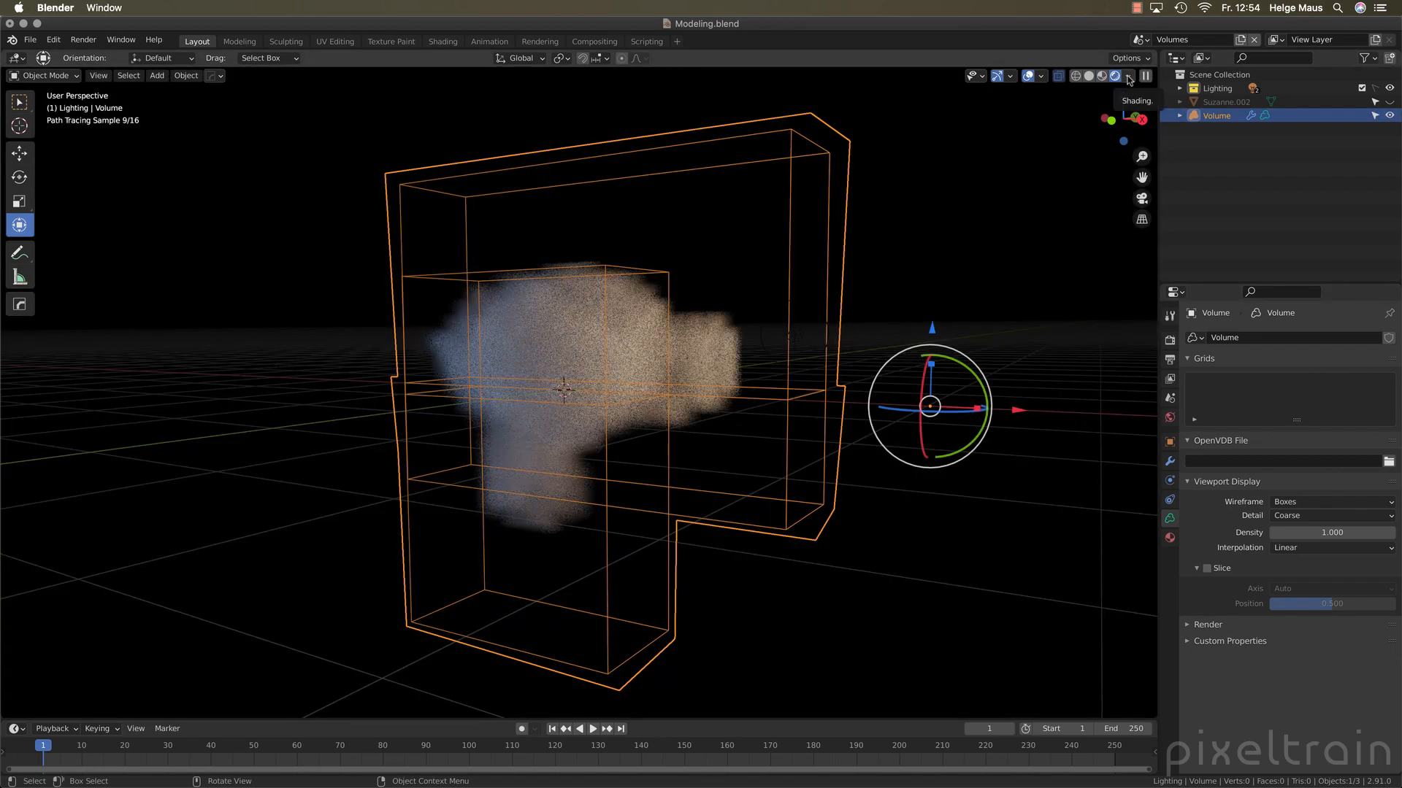
middle_drag(542, 413, 509, 411)
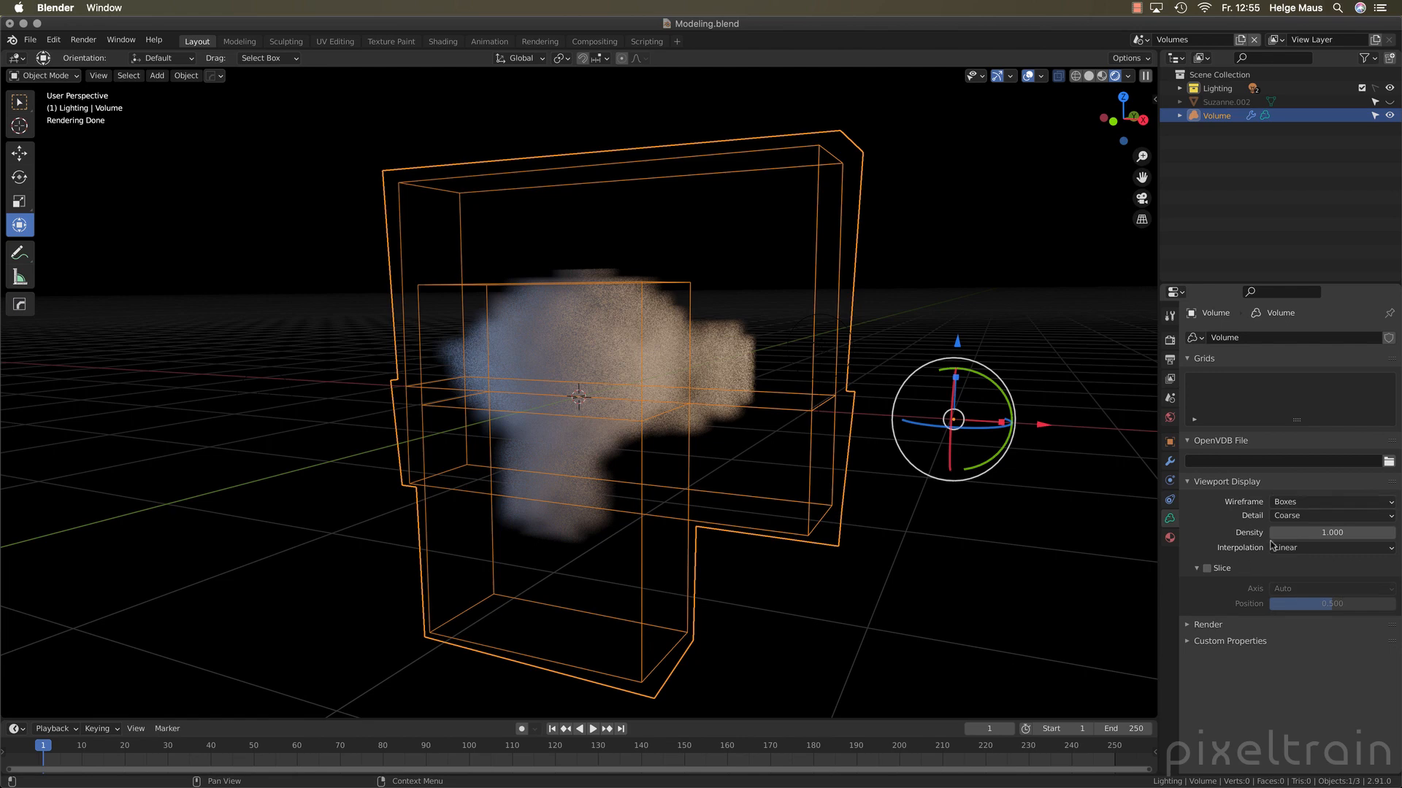
click(1195, 483)
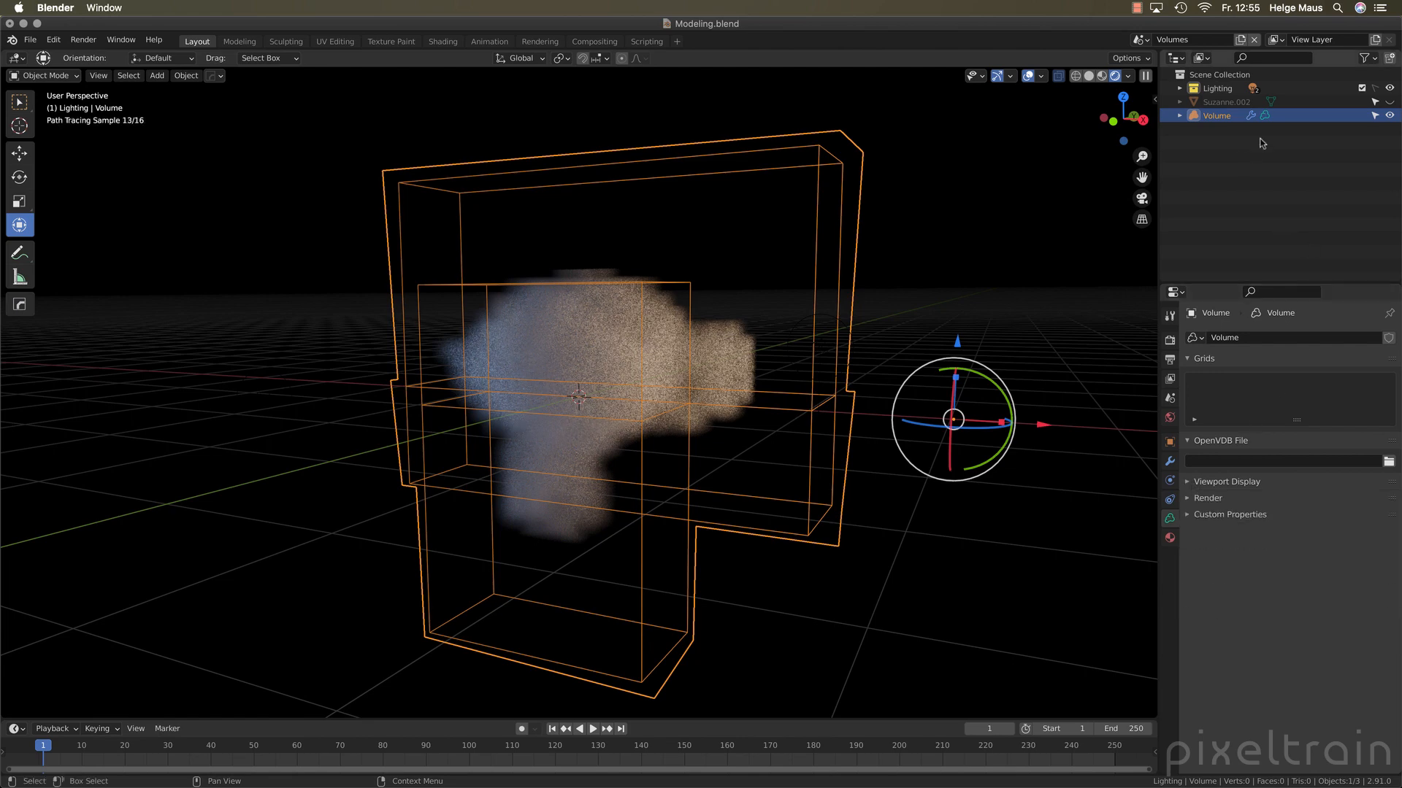
Try Mesh to Volume modifier densities of 10 and 20, and set the density back to 1
click(1168, 462)
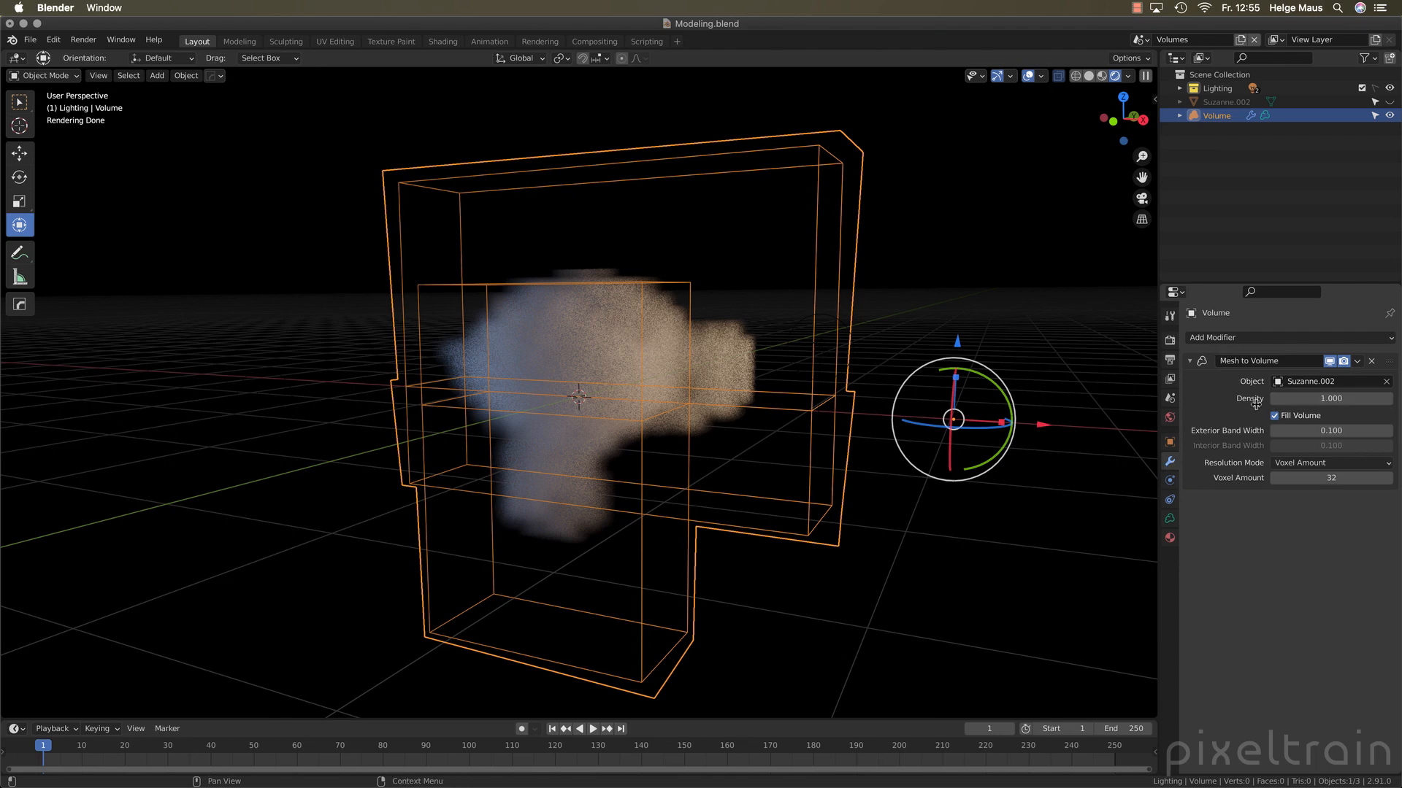
click(1336, 399)
text(10)
key(Return)
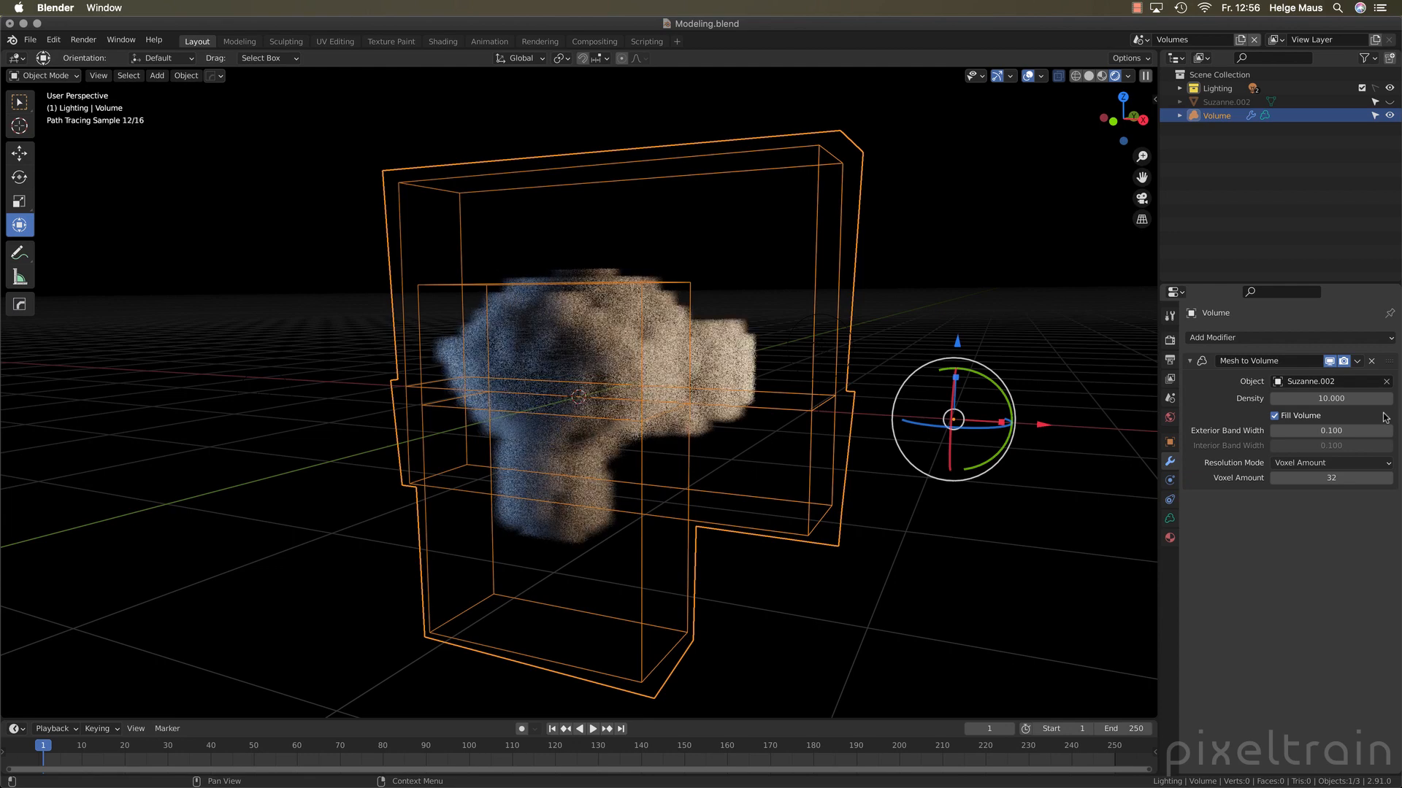
double_click(1347, 403)
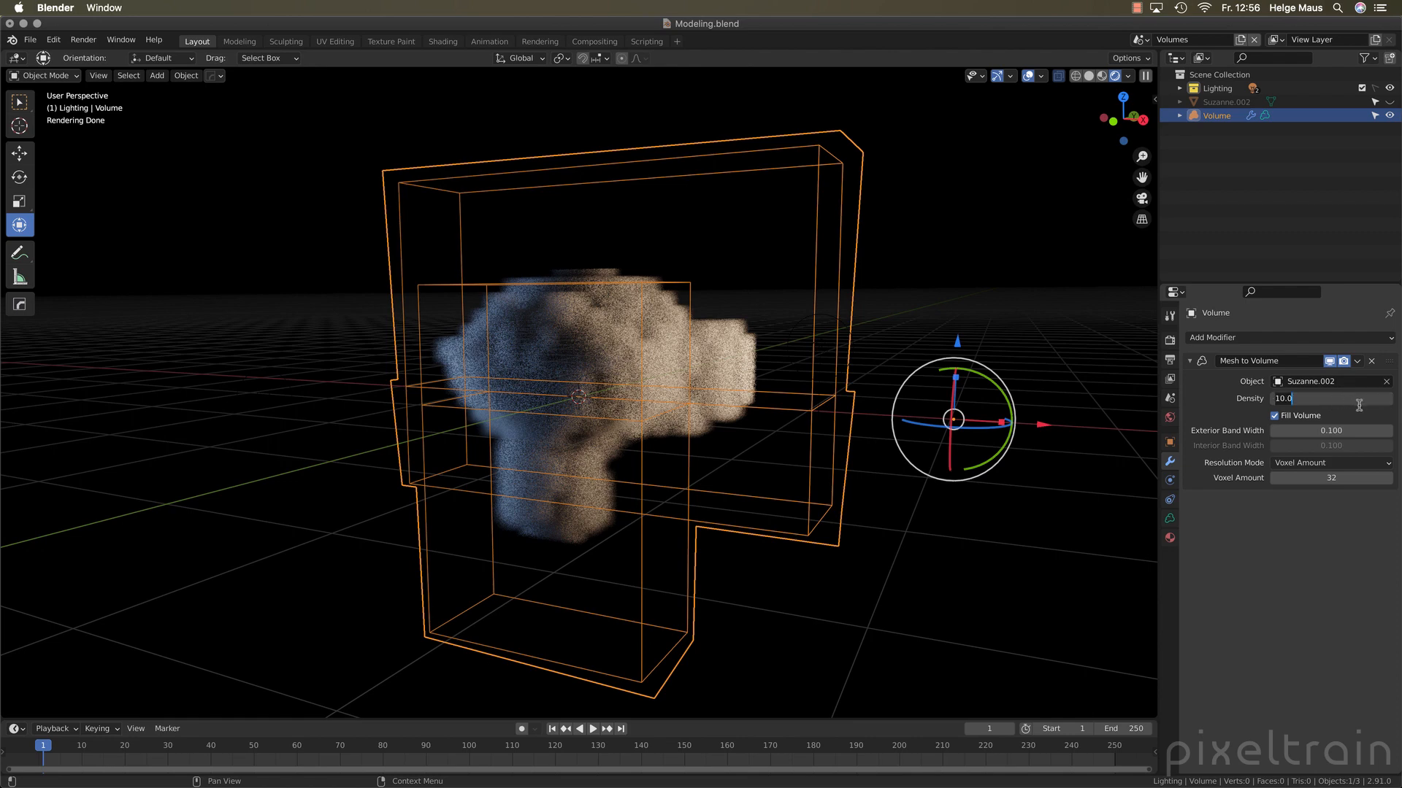
text(20)
key(Return)
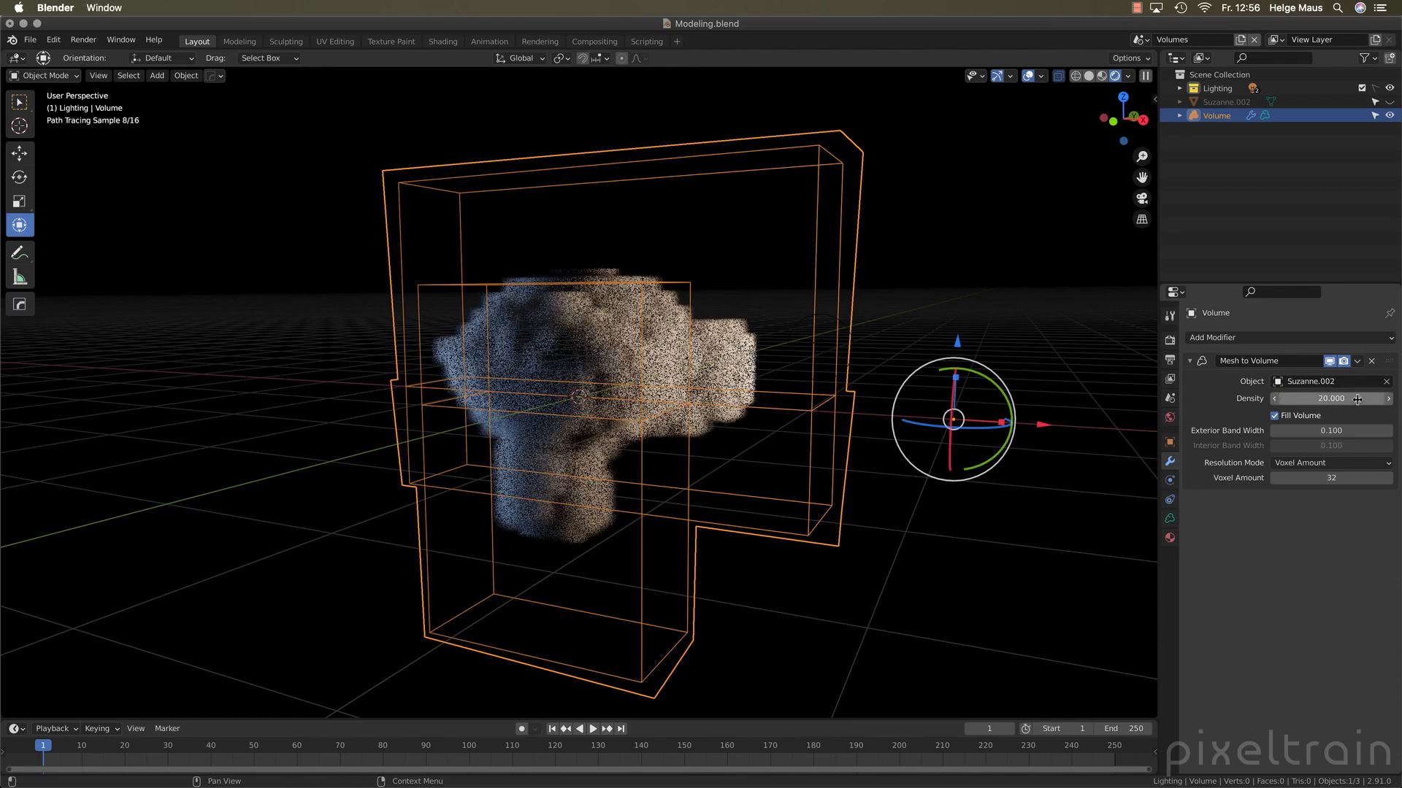
double_click(1356, 405)
text(1)
key(Return)
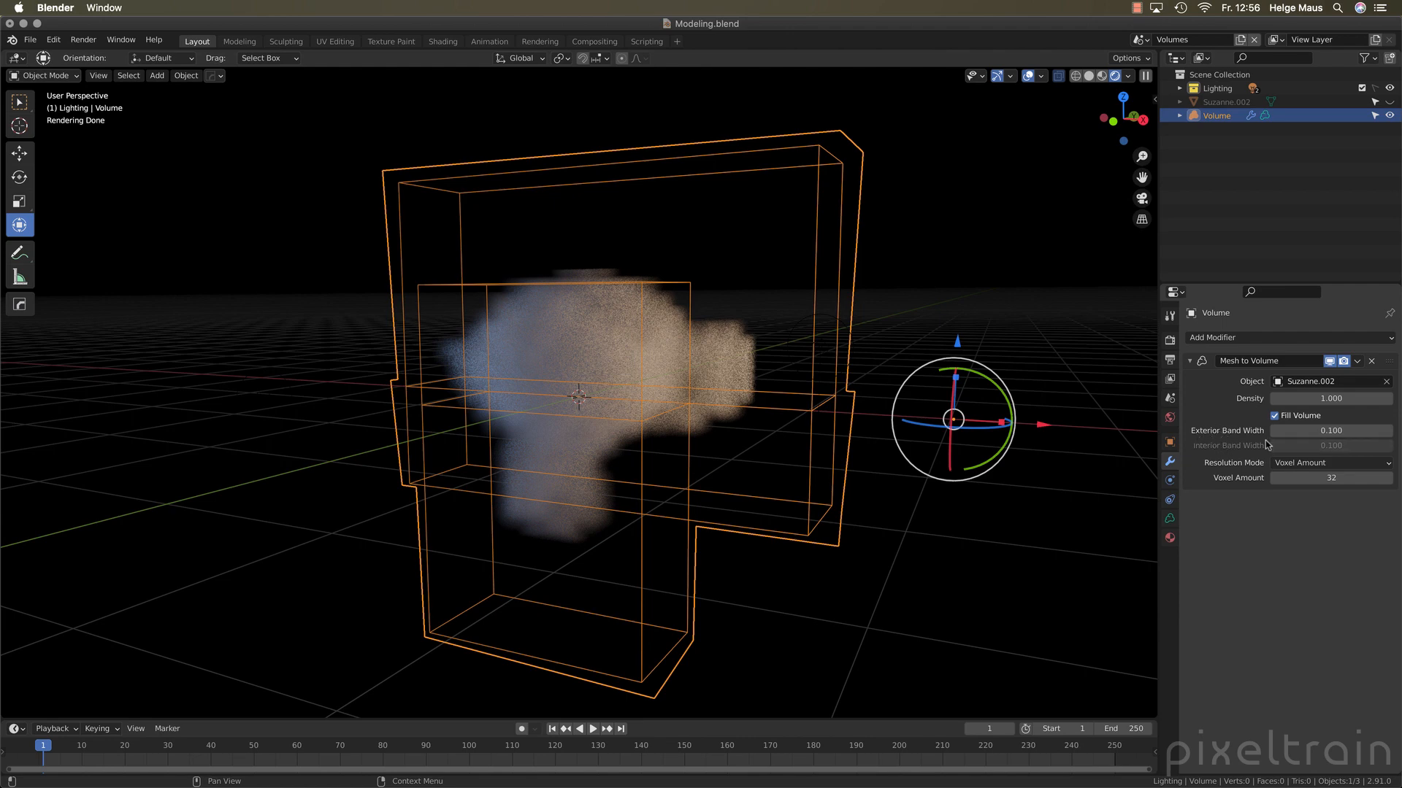
Turn off Fill Volume in the Mesh to Volume modifier to inspect the hollow result, and turn it back on
click(1275, 417)
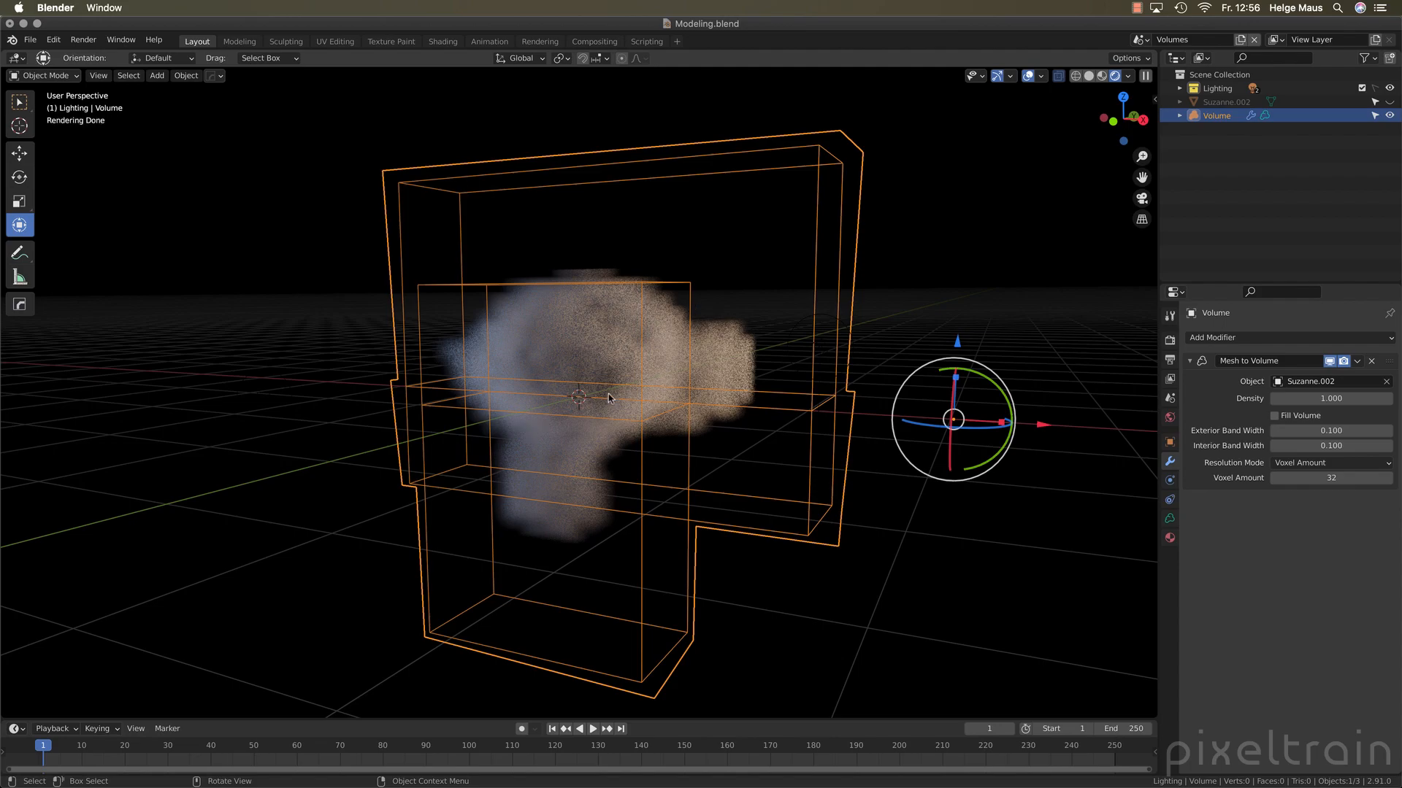
mouse_move(543, 372)
middle_down()
mouse_move(424, 379)
mouse_move(606, 387)
middle_up()
scroll(606, 387, up, 8)
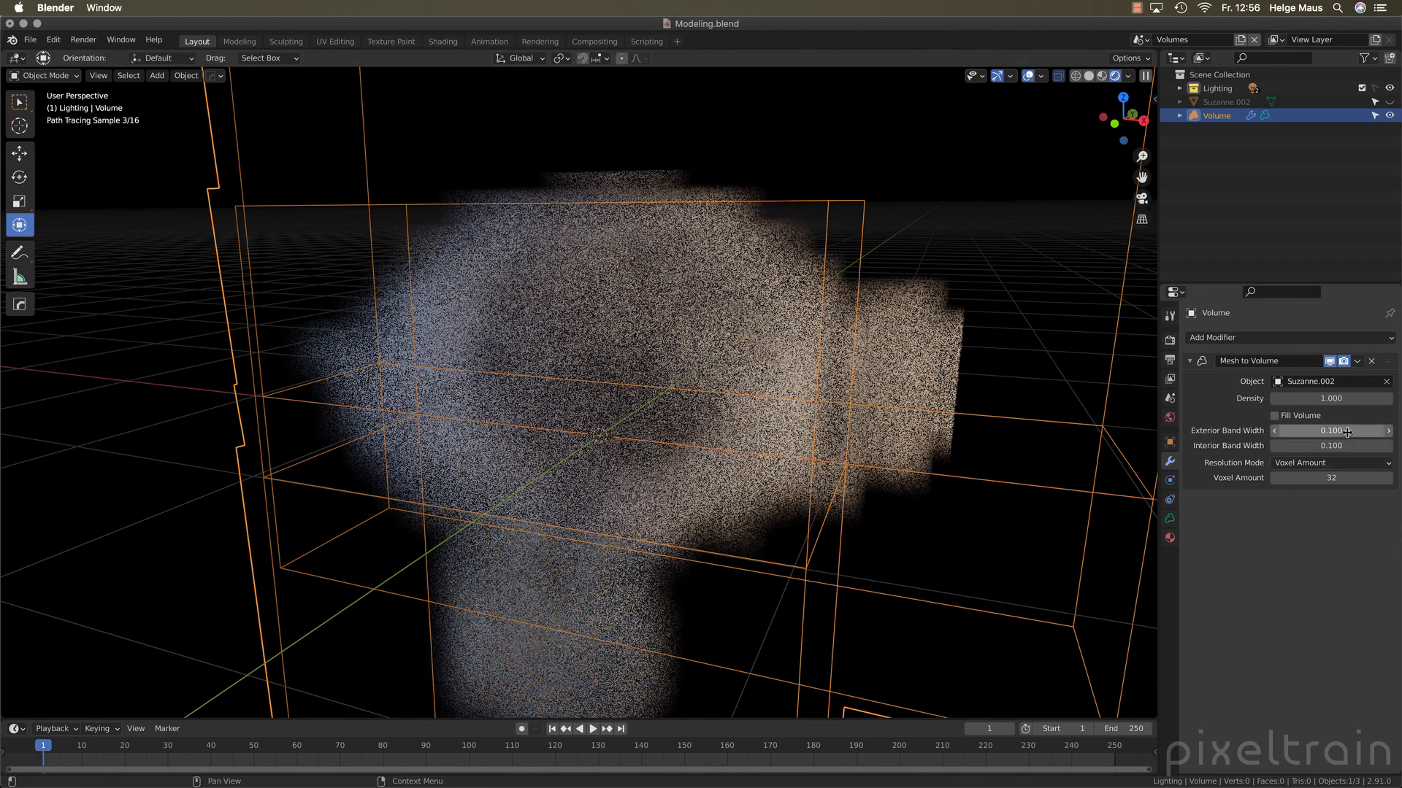
click(1283, 417)
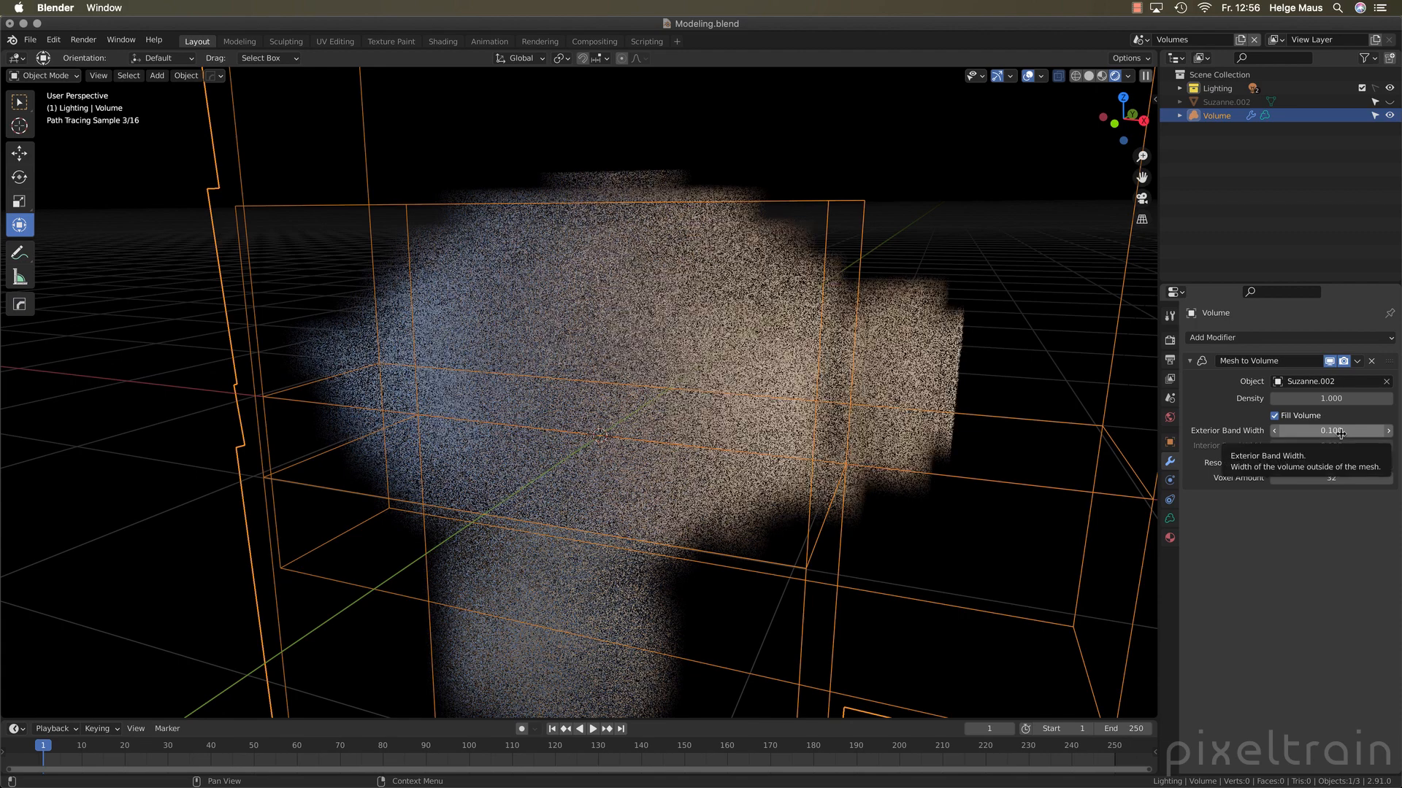
scroll(698, 480, down, 3)
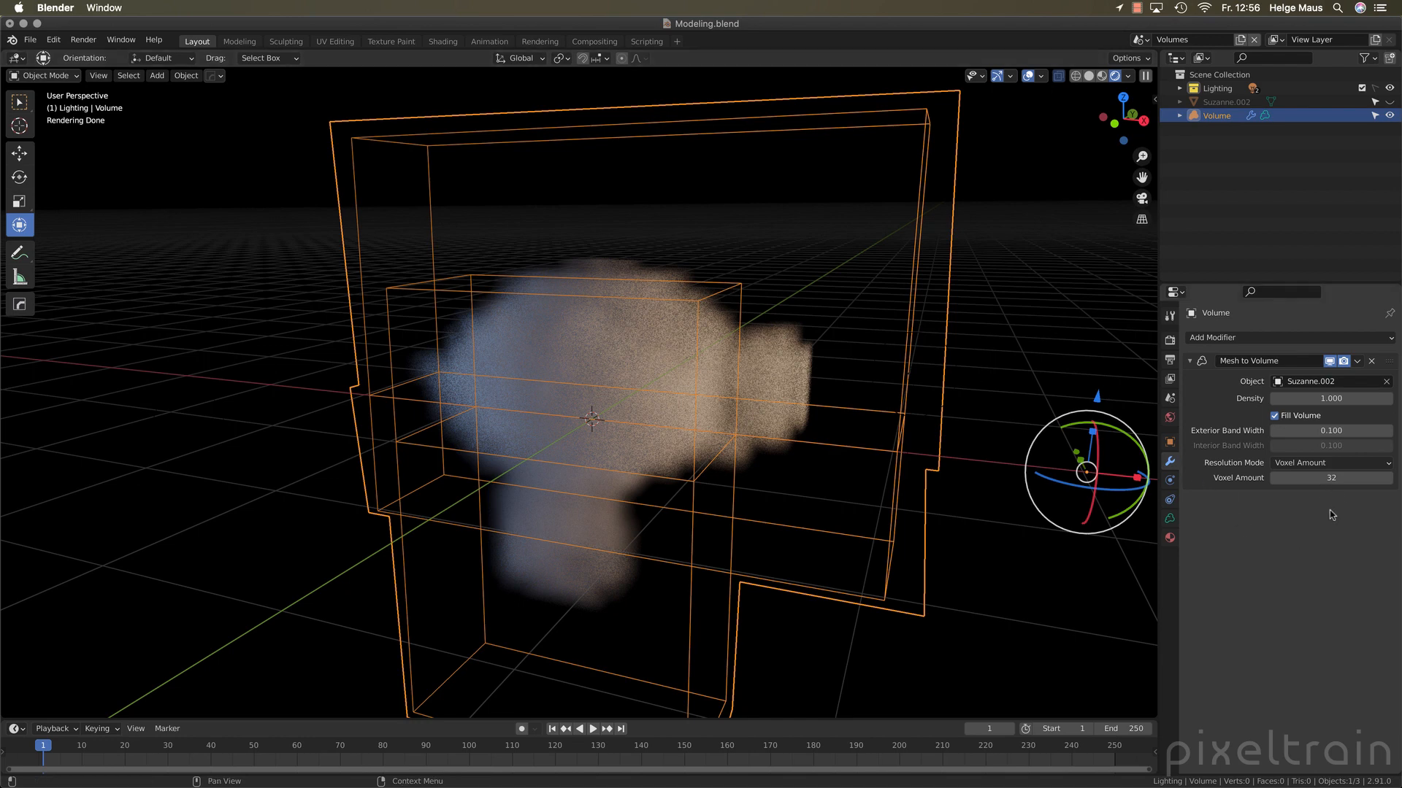
Change the Mesh to Volume modifier's Resolution Mode to Voxel Size and set the voxel size to 0.05
click(1381, 464)
click(1305, 466)
click(1296, 498)
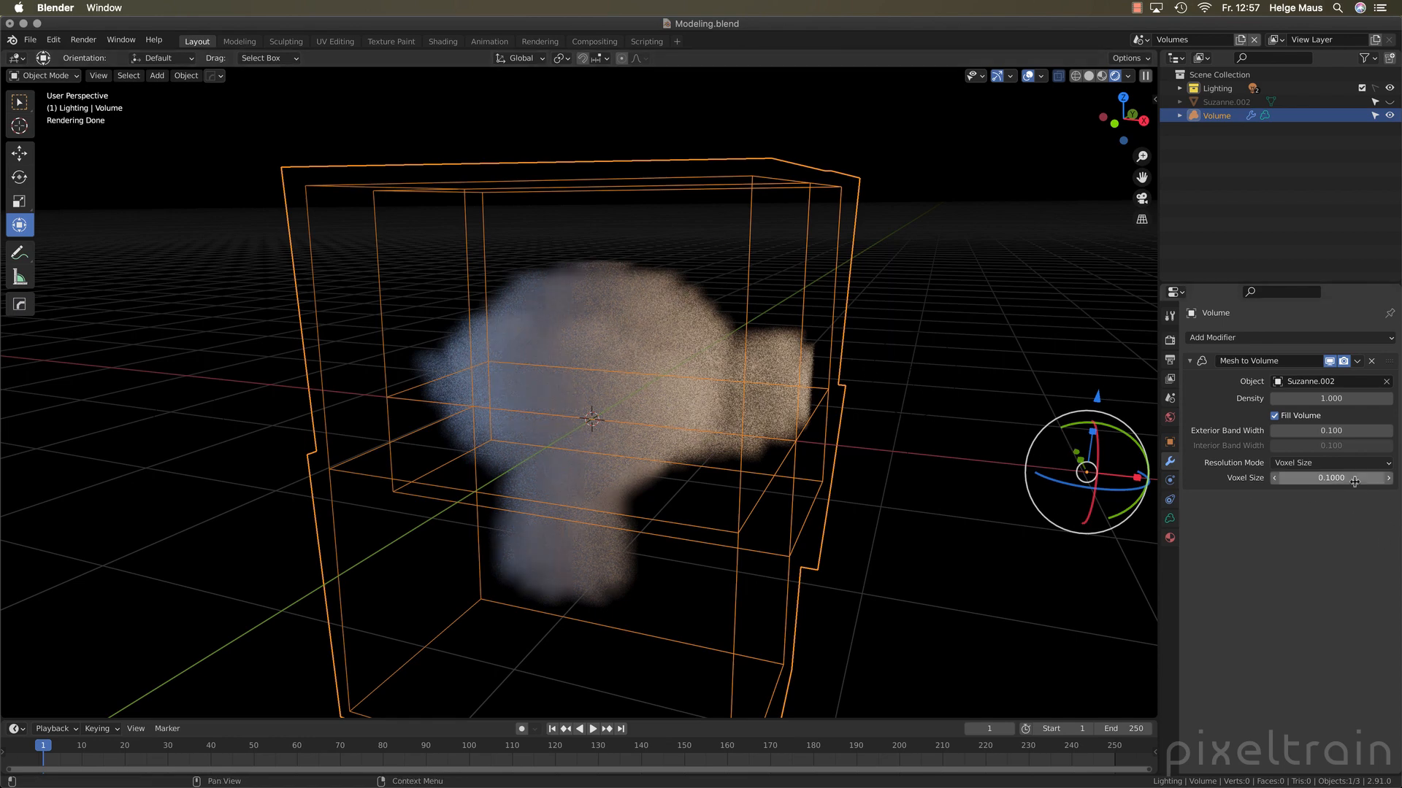
click(1354, 480)
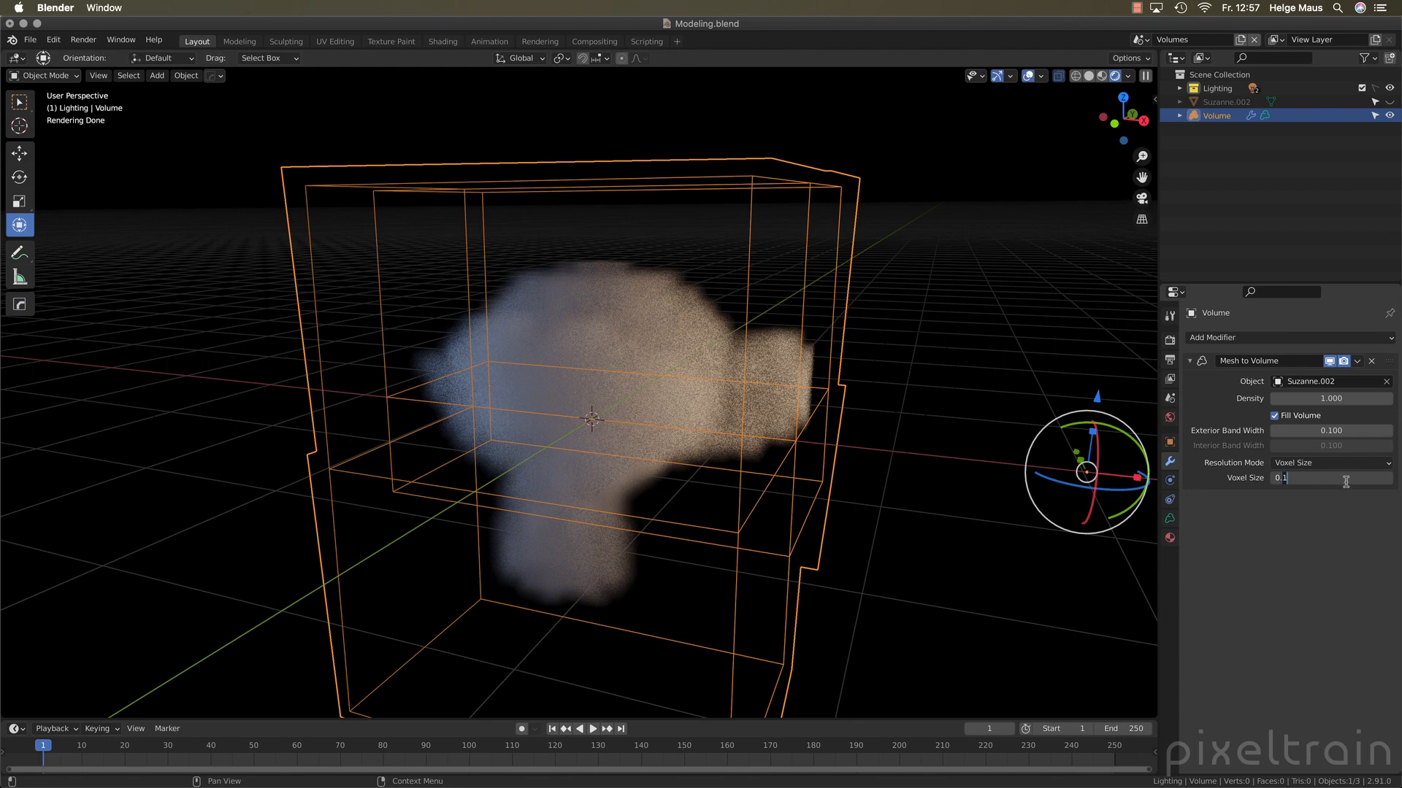
key(BackSpace)
text(05)
key(Return)
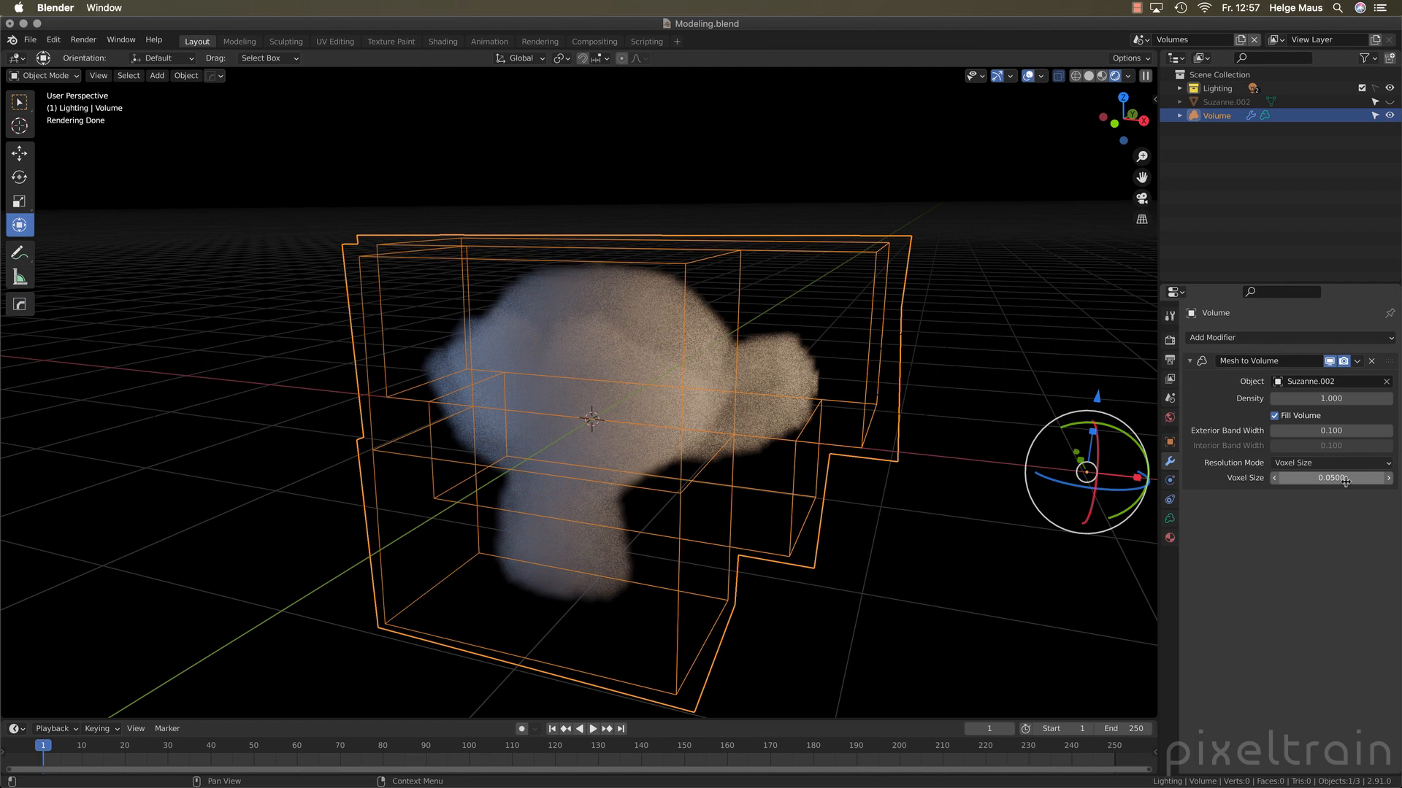
mouse_move(562, 430)
middle_down()
mouse_move(540, 427)
mouse_move(584, 425)
middle_up()
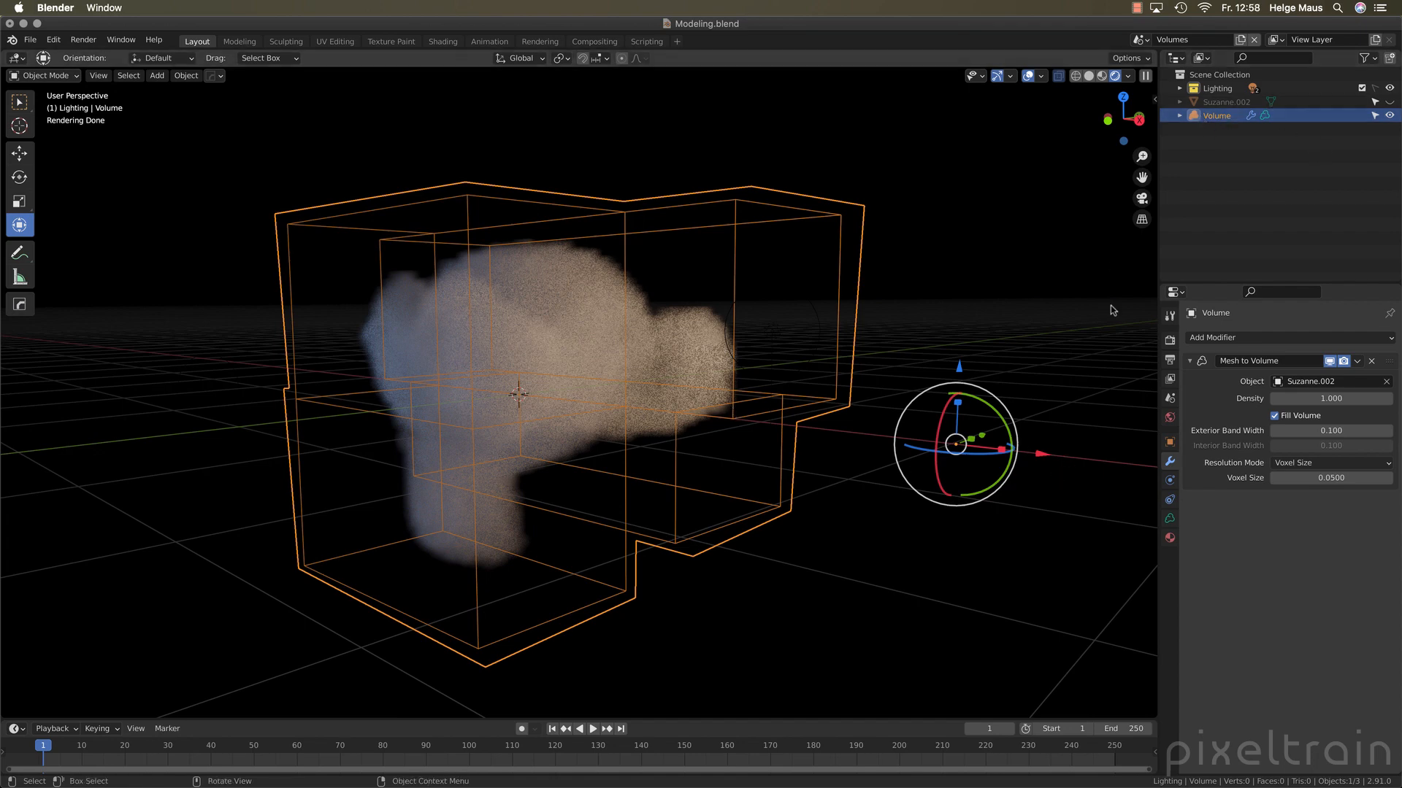
click(1227, 338)
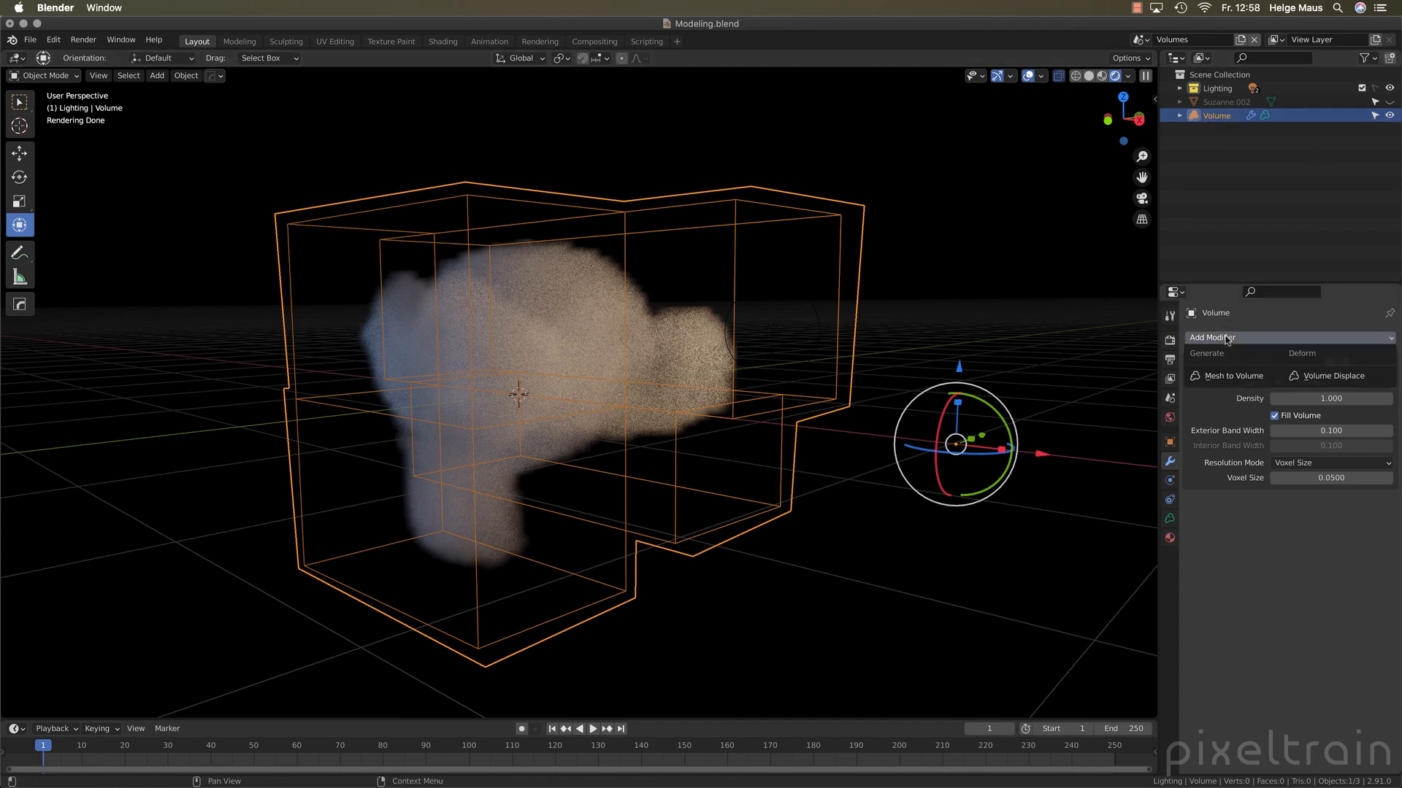
click(1223, 379)
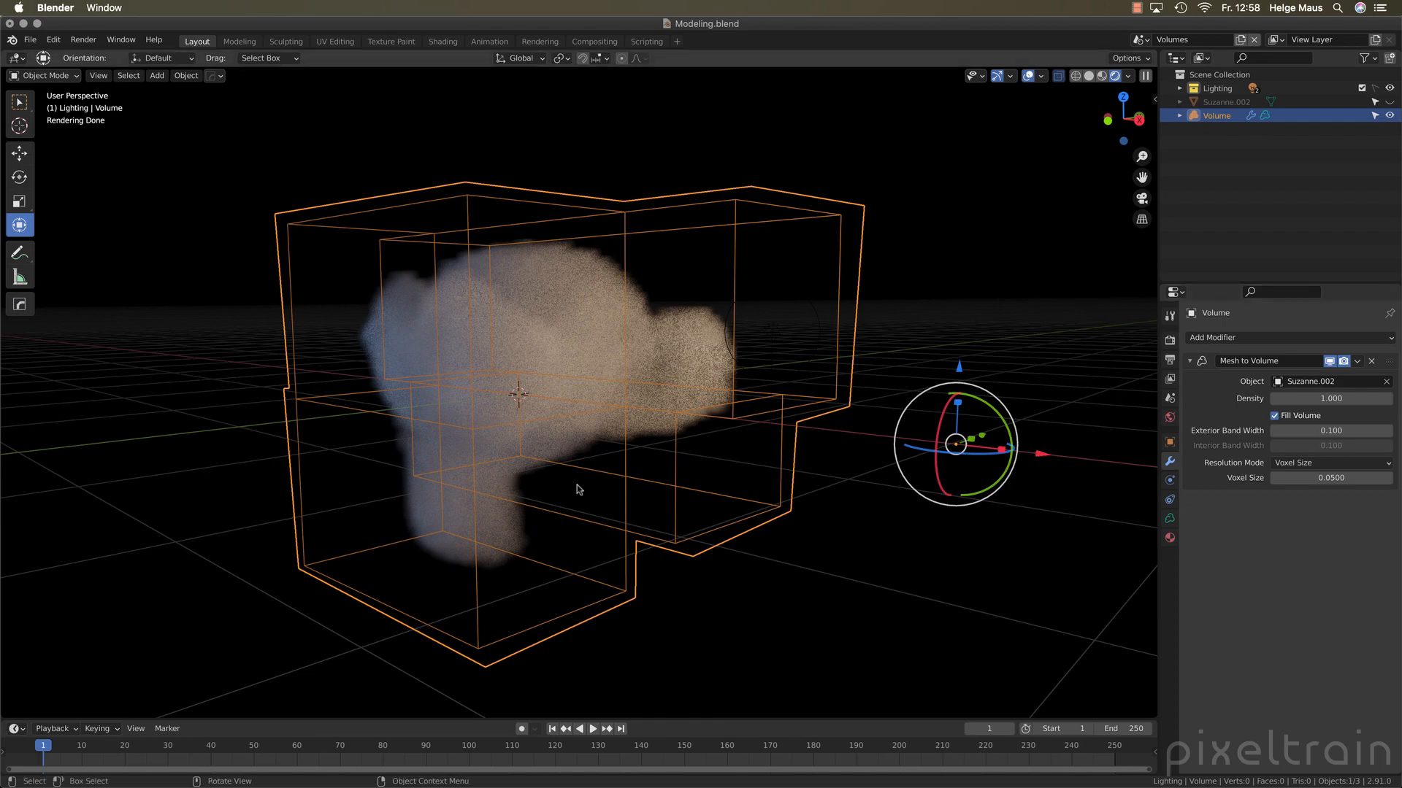
middle_drag(576, 485, 503, 456)
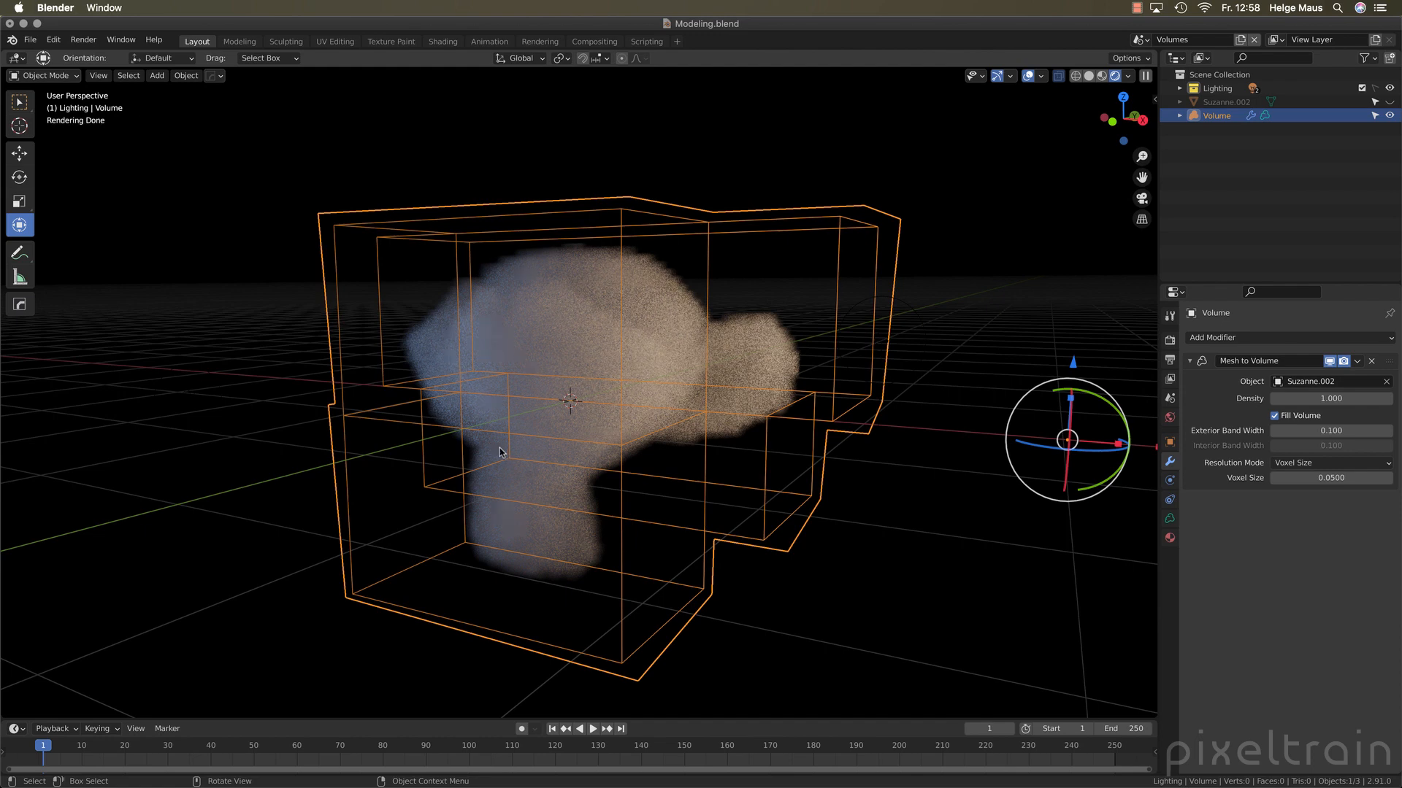
Add a Volume Displace modifier to the volume and collapse the Mesh to Volume modifier's settings
click(1239, 338)
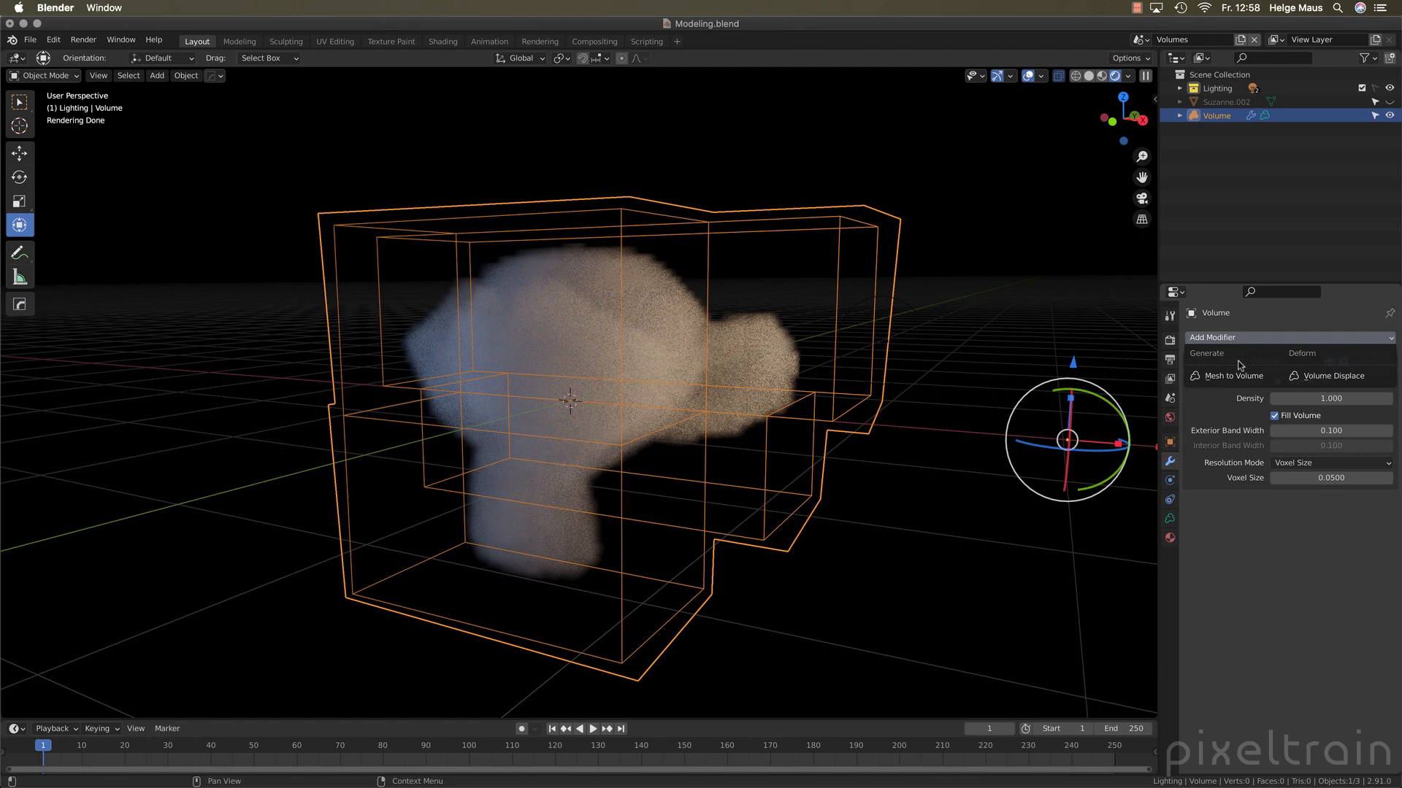
click(1318, 376)
click(1191, 361)
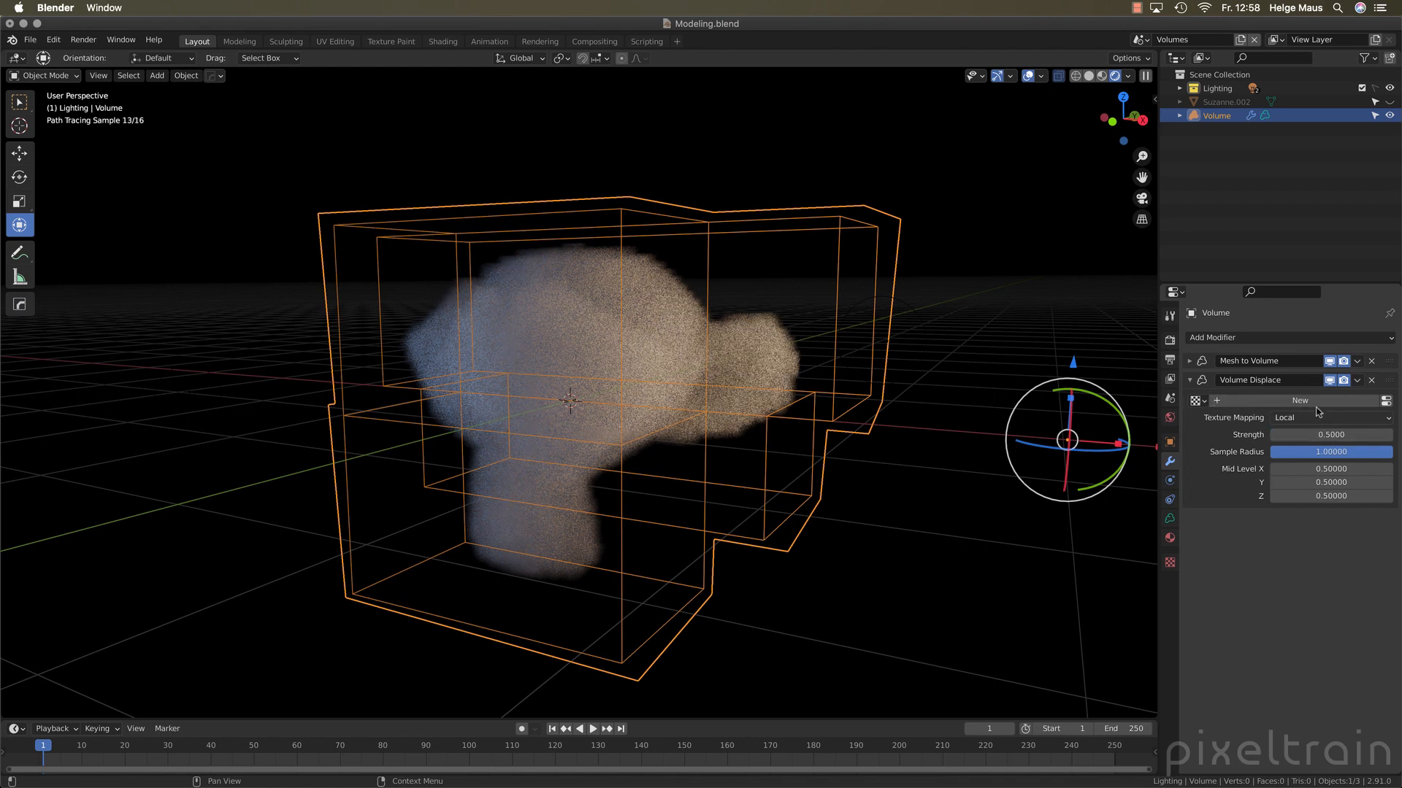
Create a new texture for the Volume Displace modifier and name it Displacer
click(1239, 402)
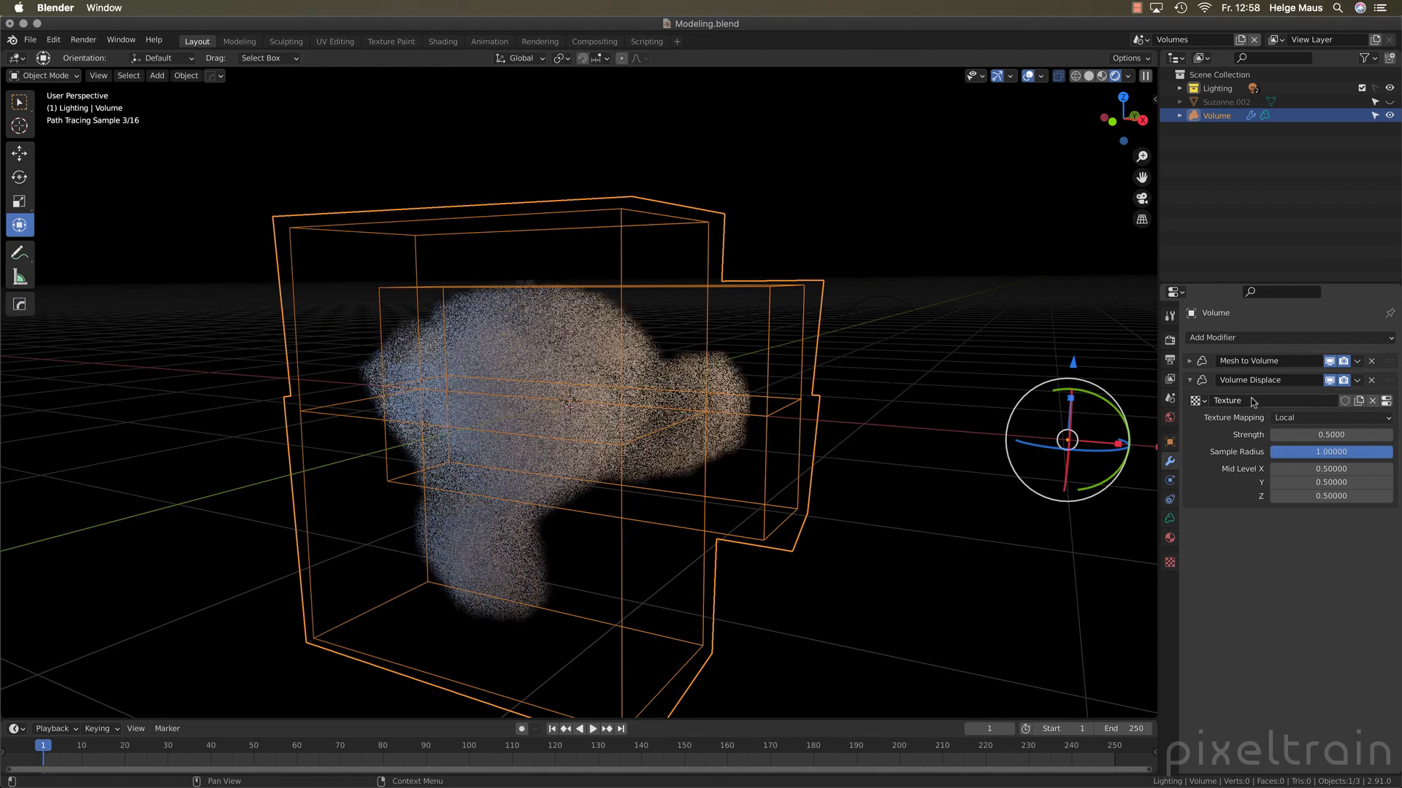
click(1287, 406)
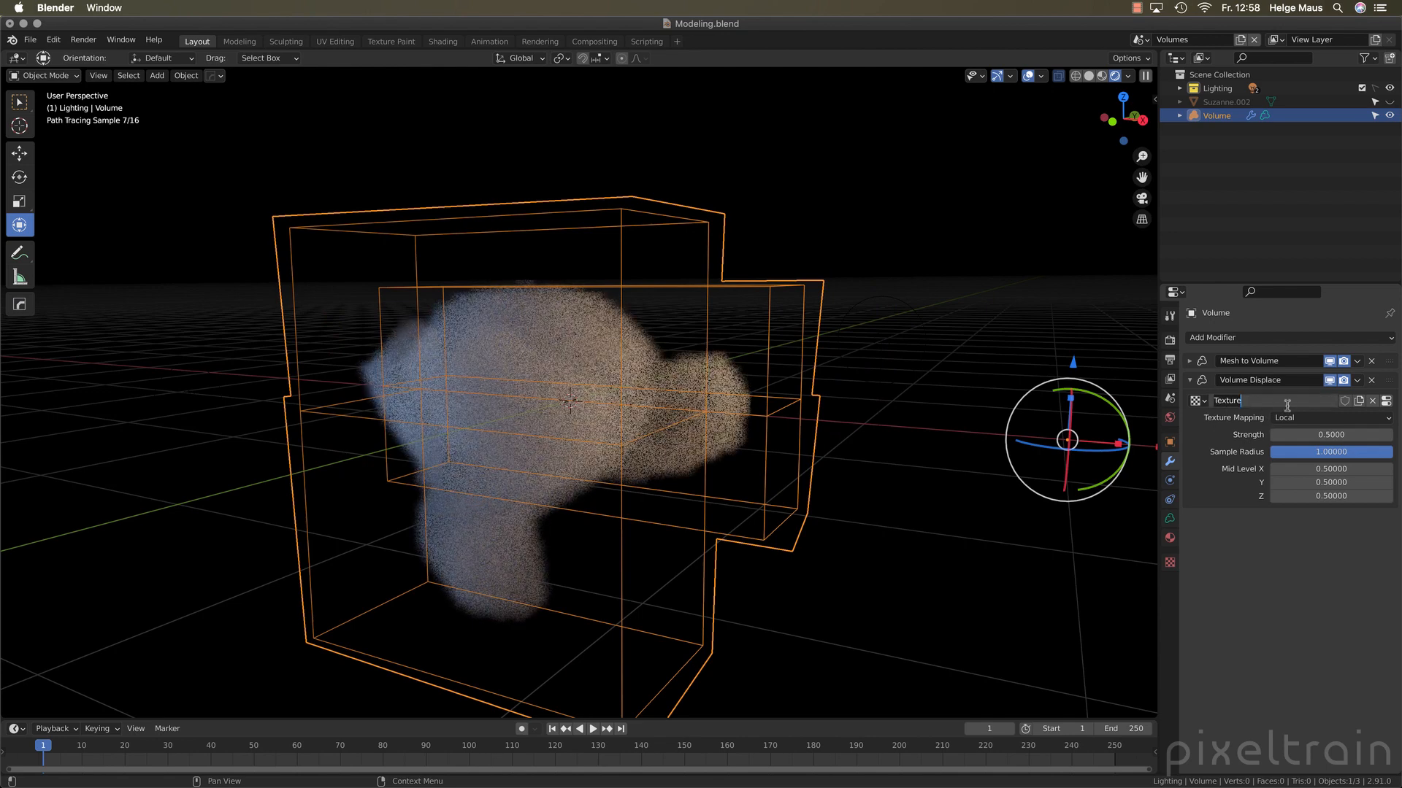
text(Displac)
text(er)
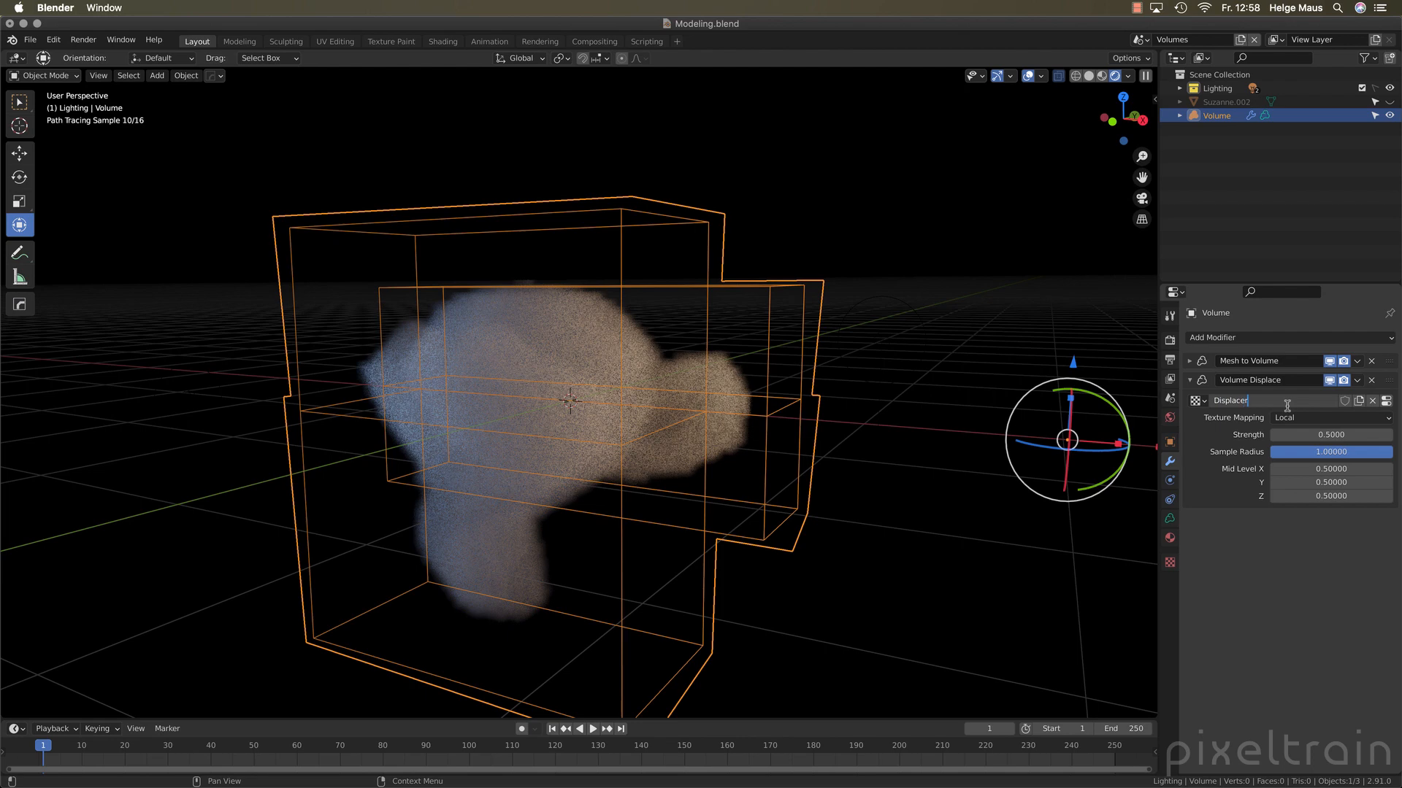
key(Return)
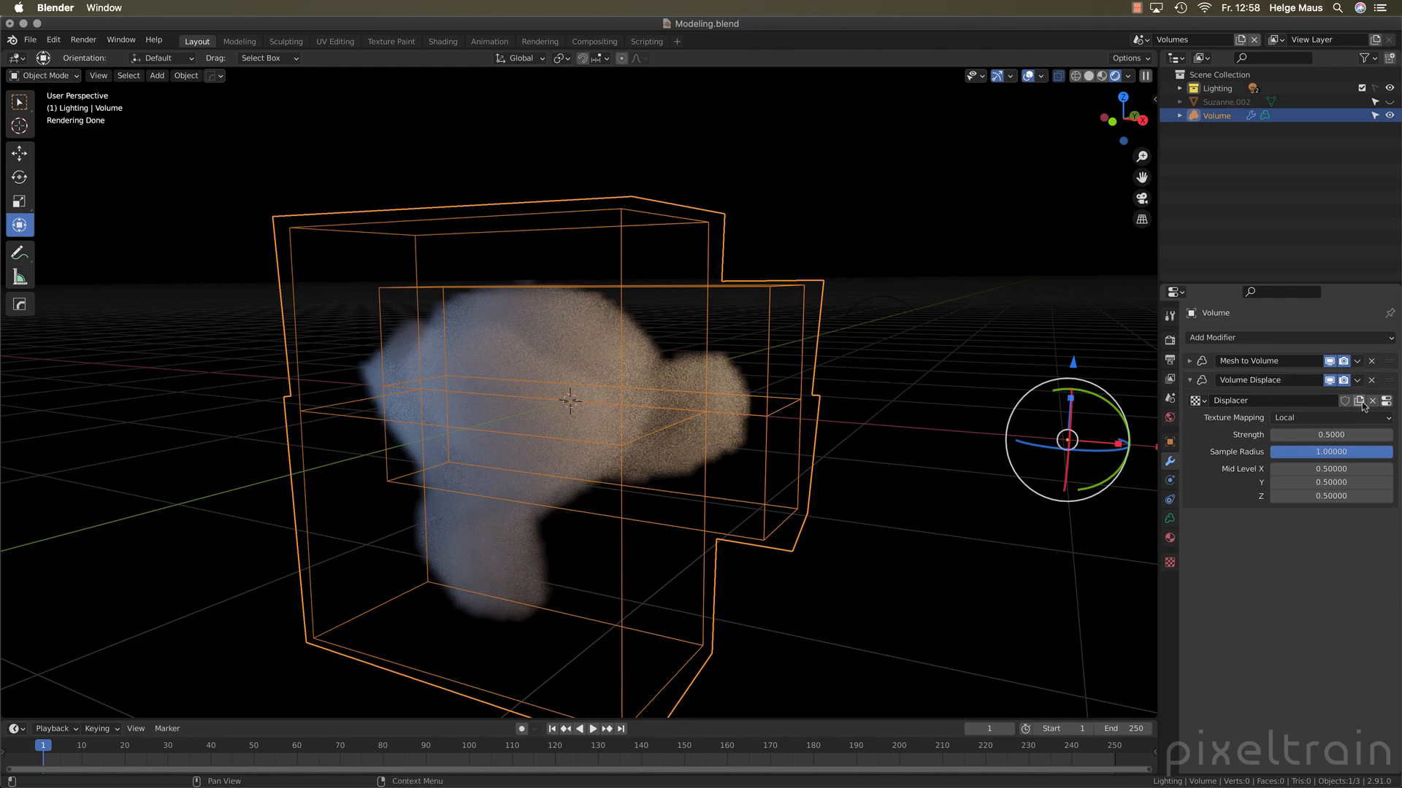
Set the Displacer texture's type to Musgrave and inspect the displaced volume from another angle
click(1386, 402)
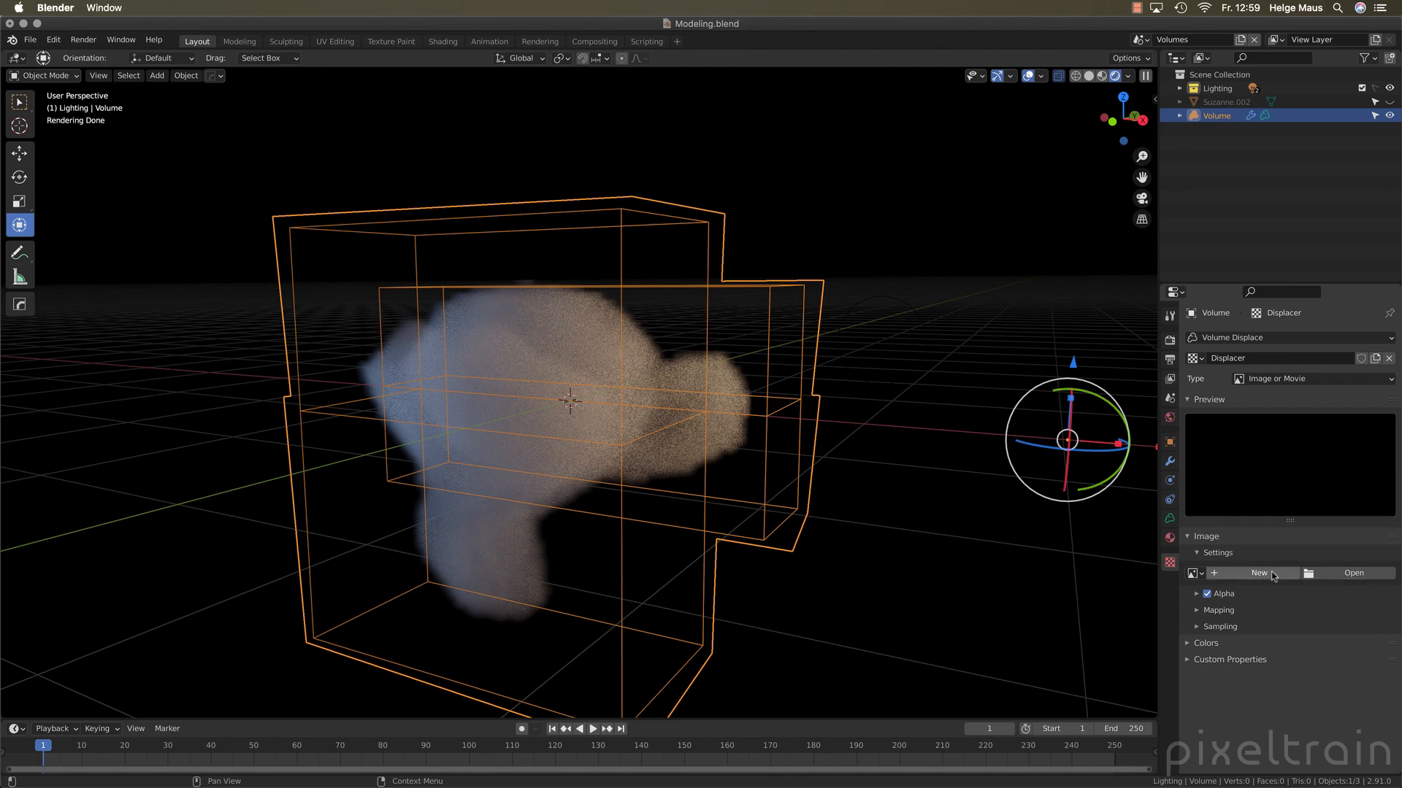
click(1288, 379)
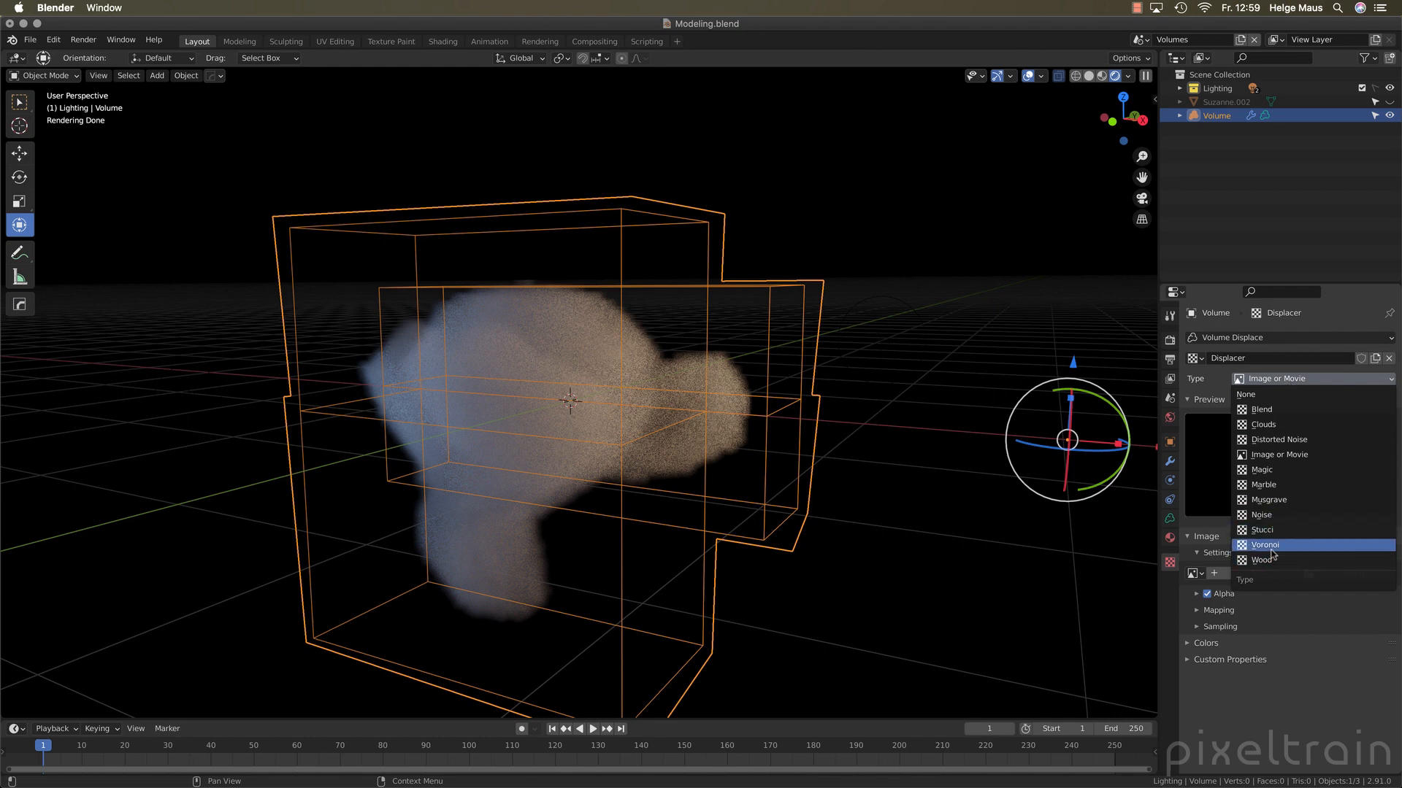
click(1277, 504)
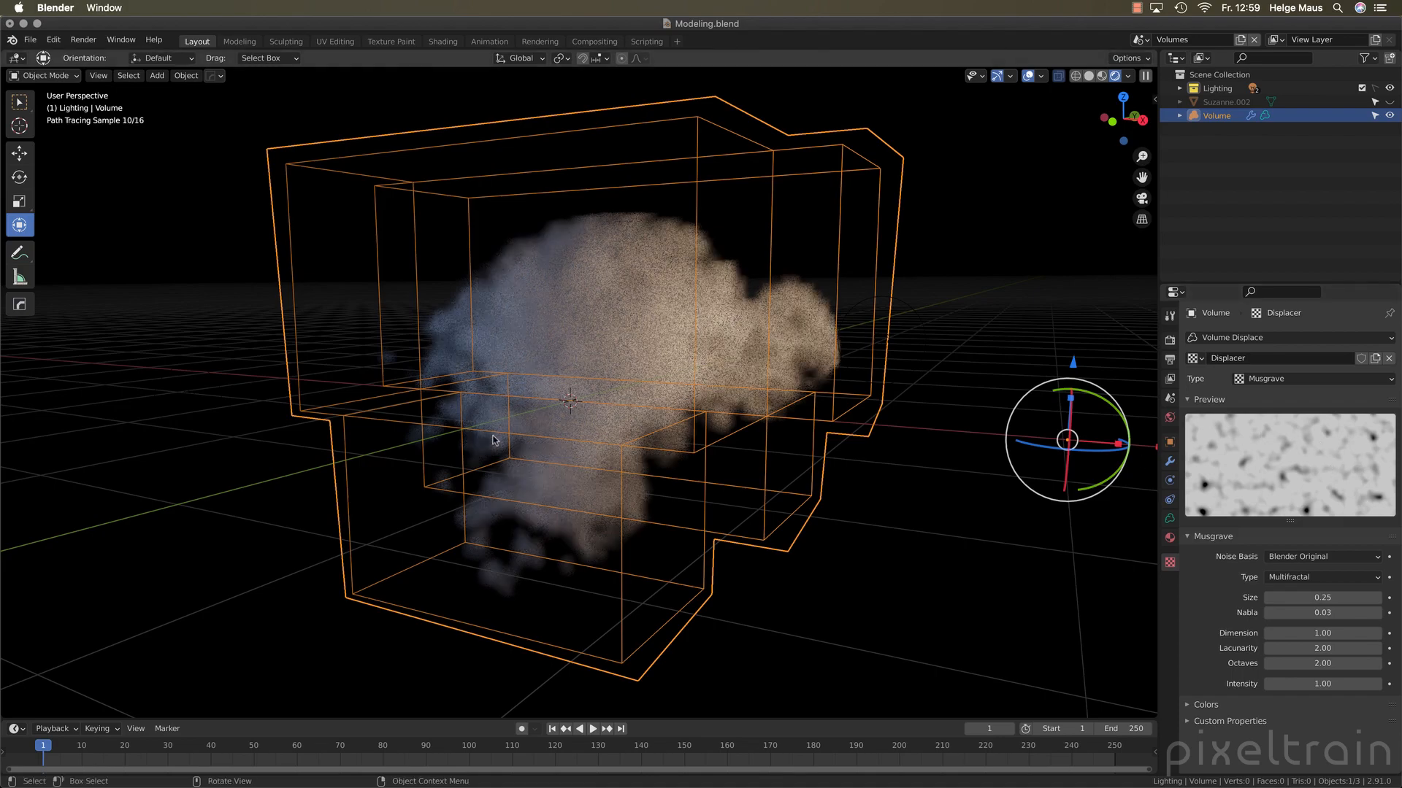
middle_drag(577, 421, 825, 416)
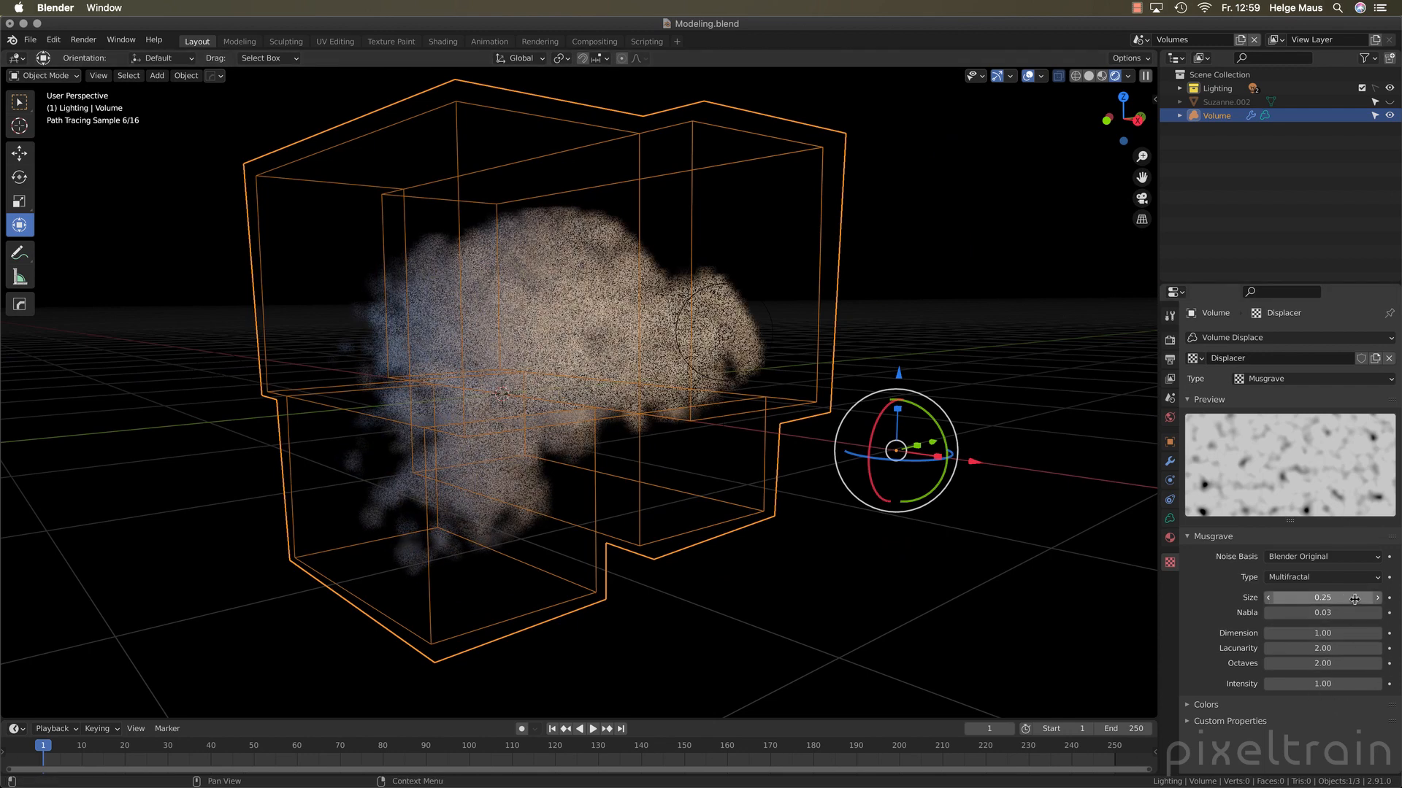
Change the Musgrave texture's noise basis to Original Perlin and check the volume from another side
click(1326, 559)
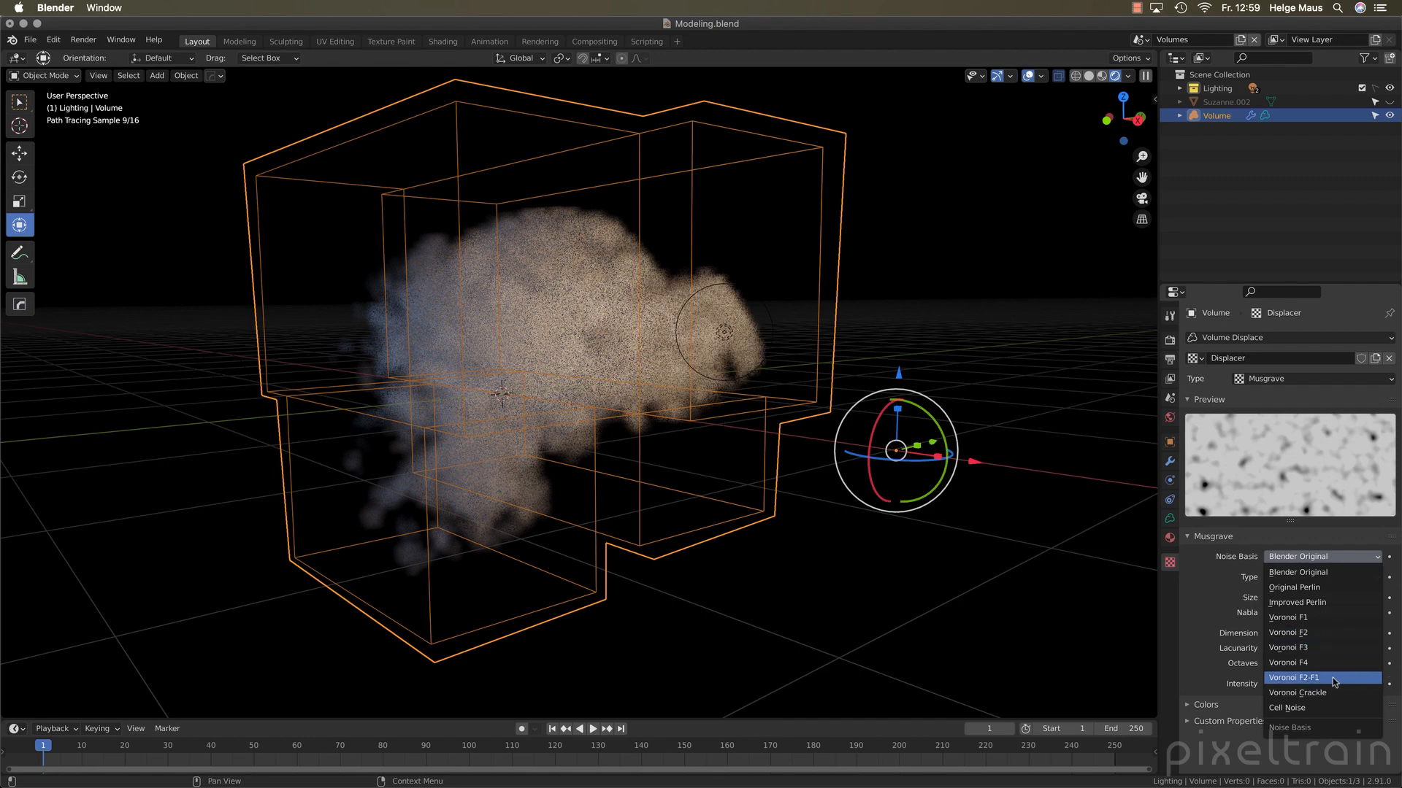
click(1332, 592)
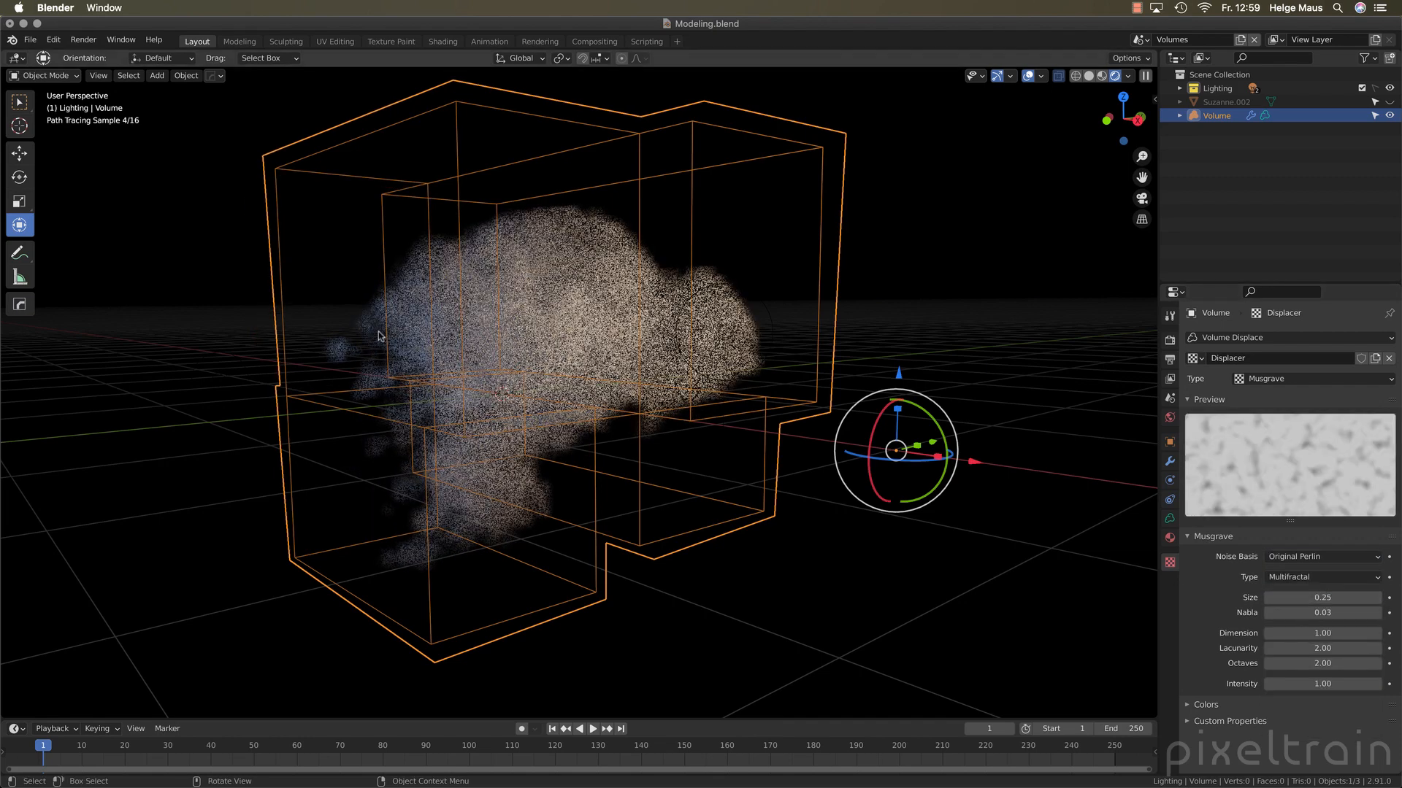
middle_drag(557, 408, 565, 399)
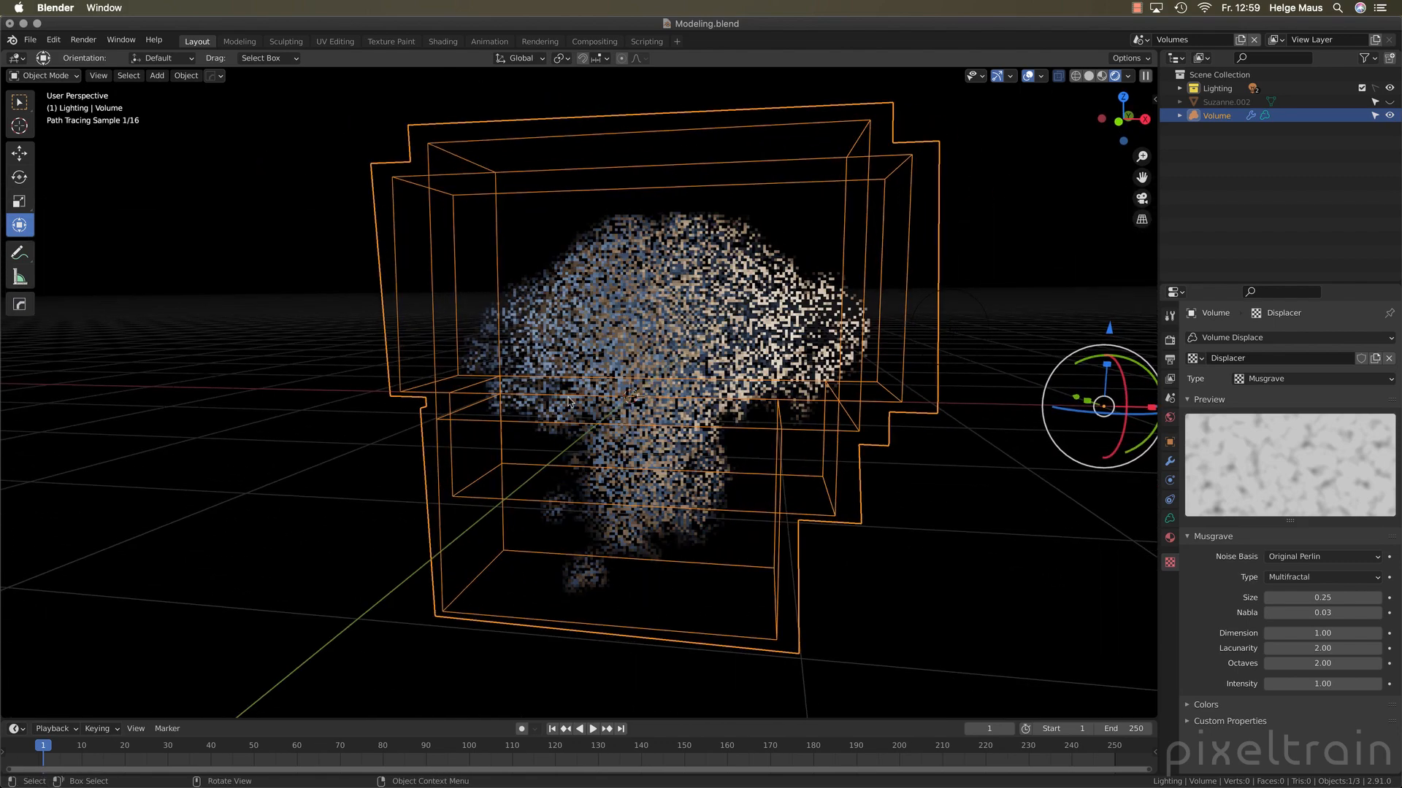
Set the Volume Displace modifier's strength to 1 and inspect the stronger displacement
click(1170, 462)
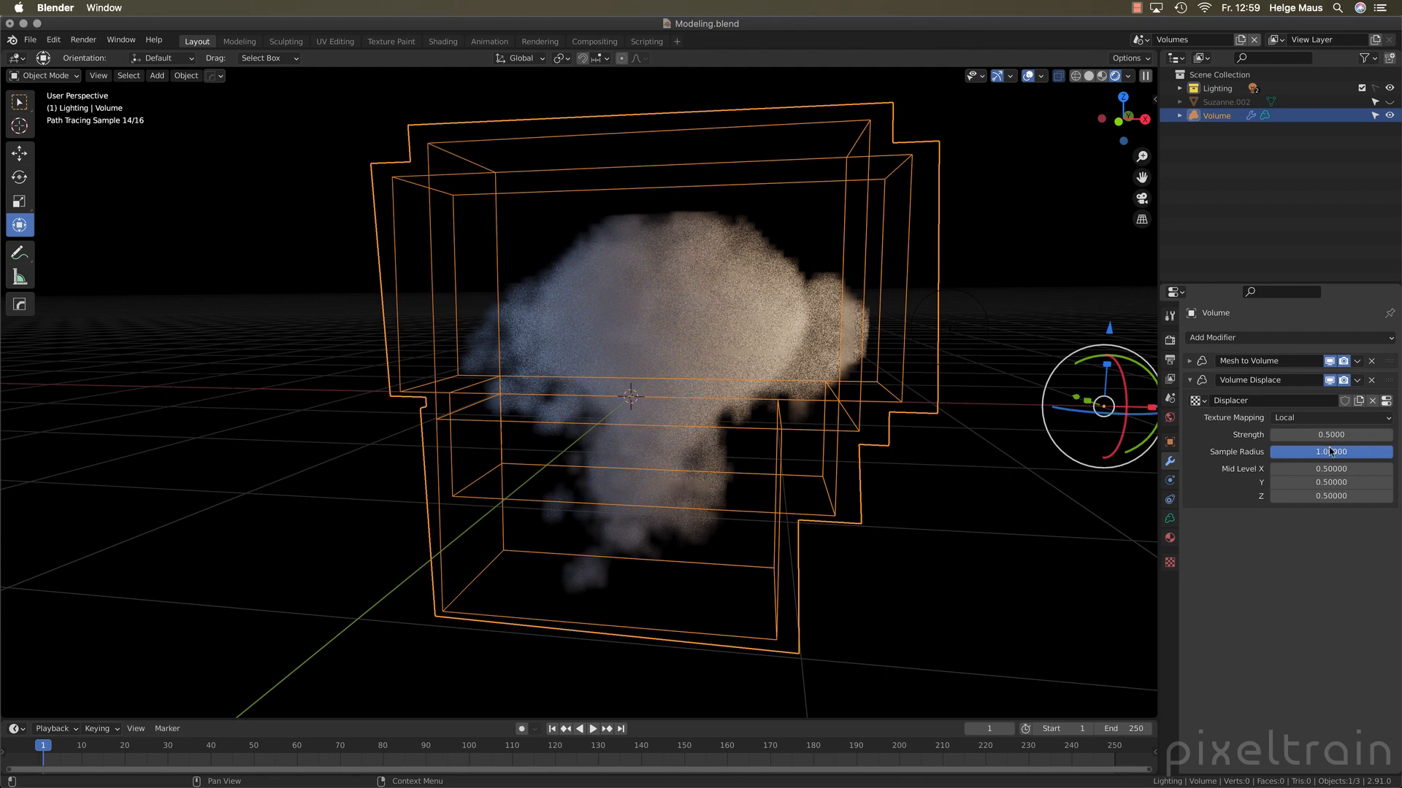
click(1355, 438)
text(1)
key(Return)
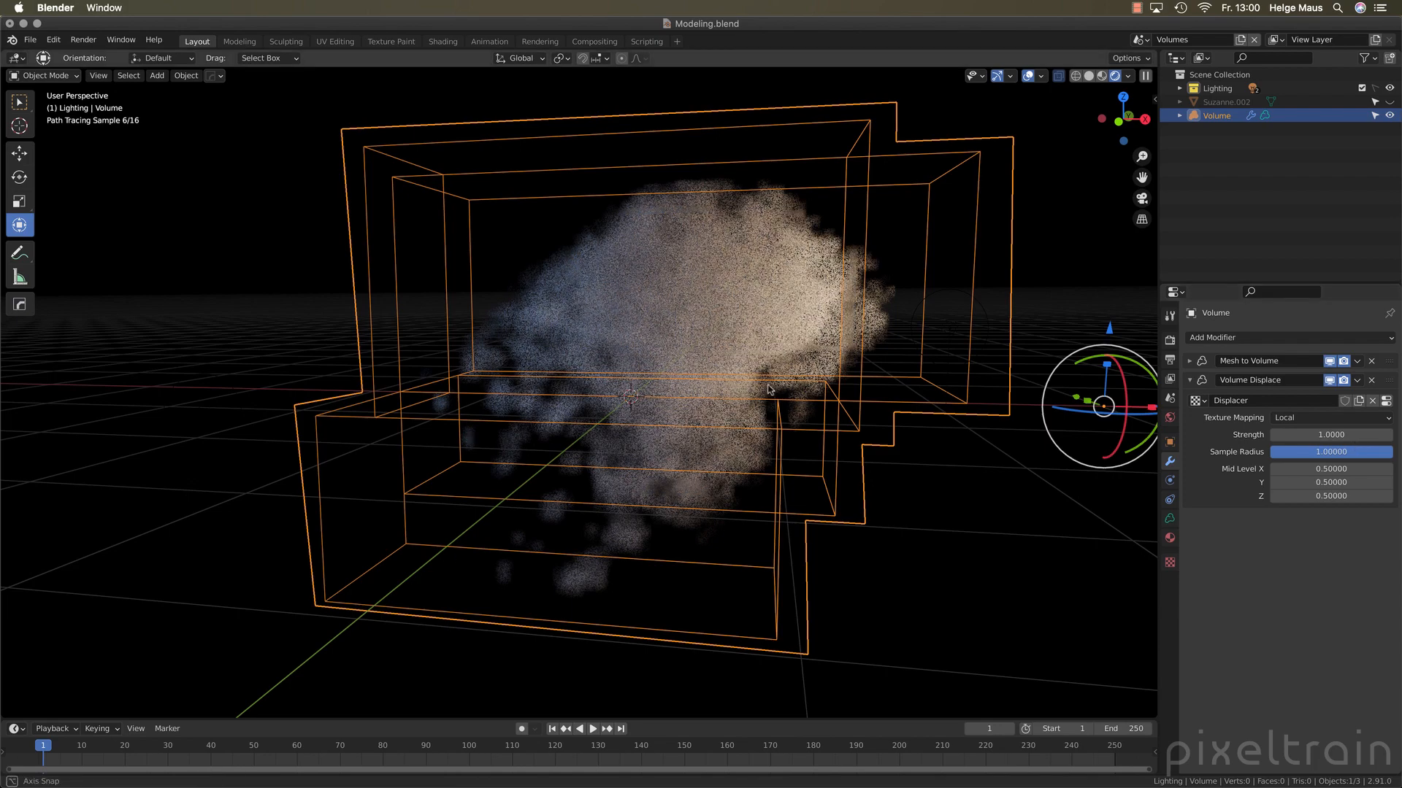
mouse_move(839, 409)
middle_down()
mouse_move(688, 393)
mouse_move(744, 381)
middle_up()
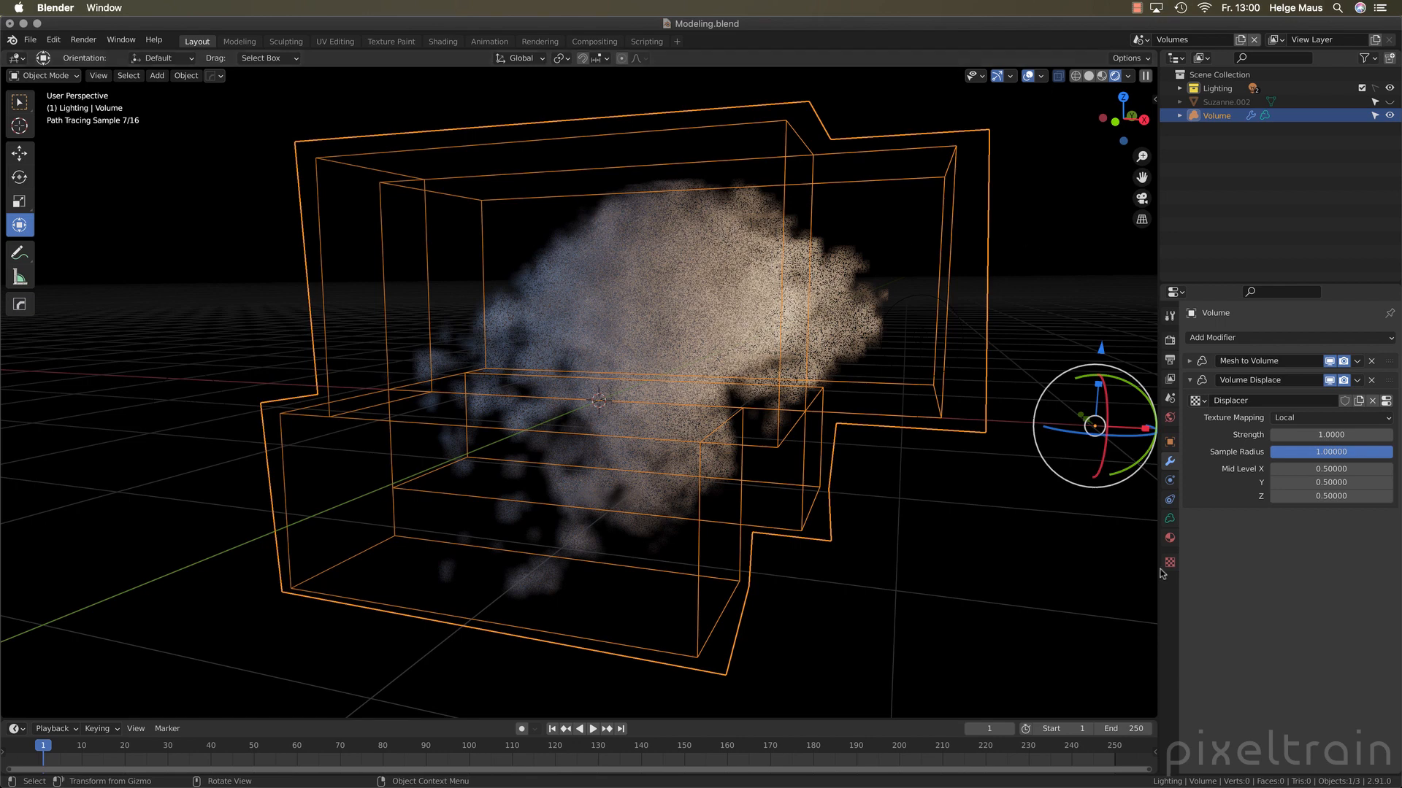
Try the Points wireframe display for the volume, set its Viewport Display wireframe to None, and collapse those settings
click(1169, 519)
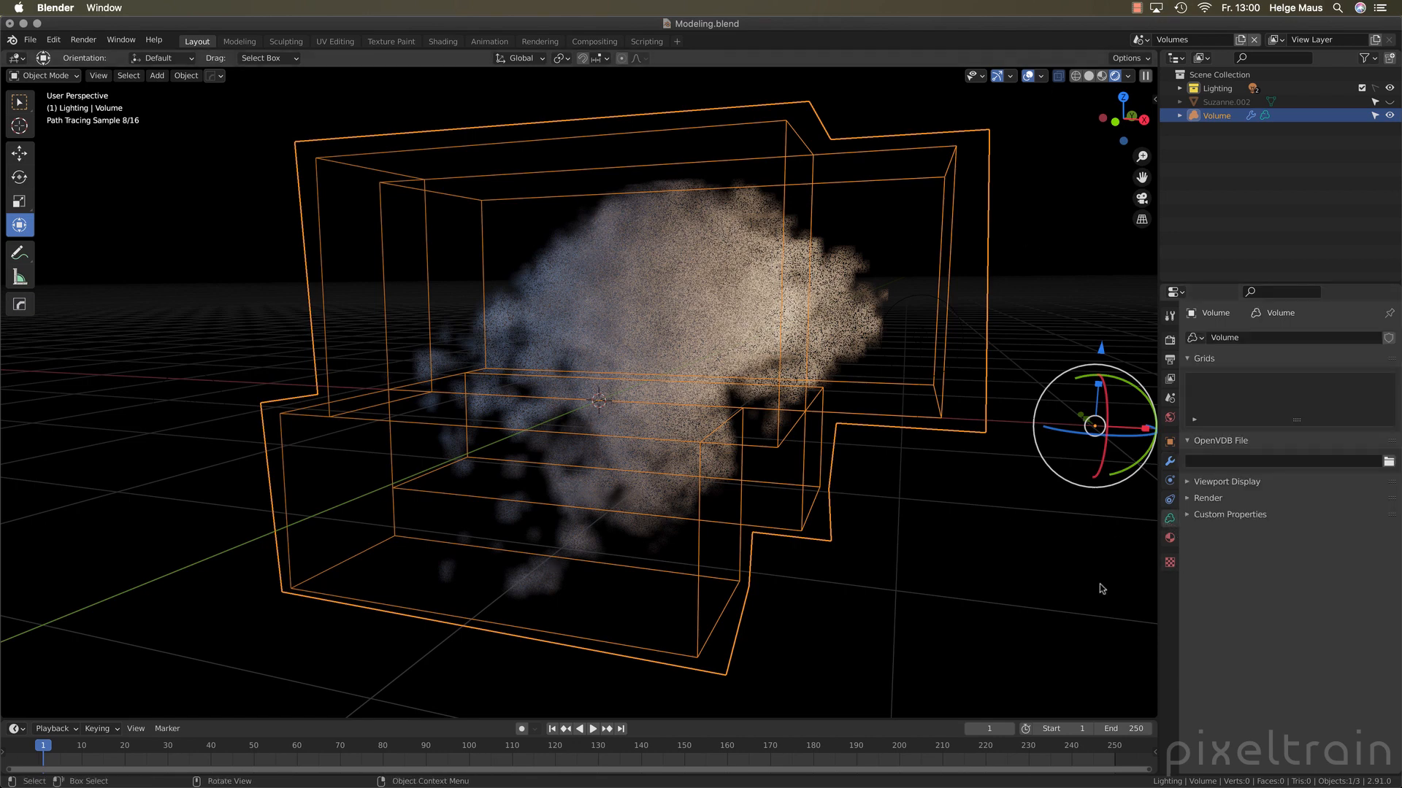
click(1191, 484)
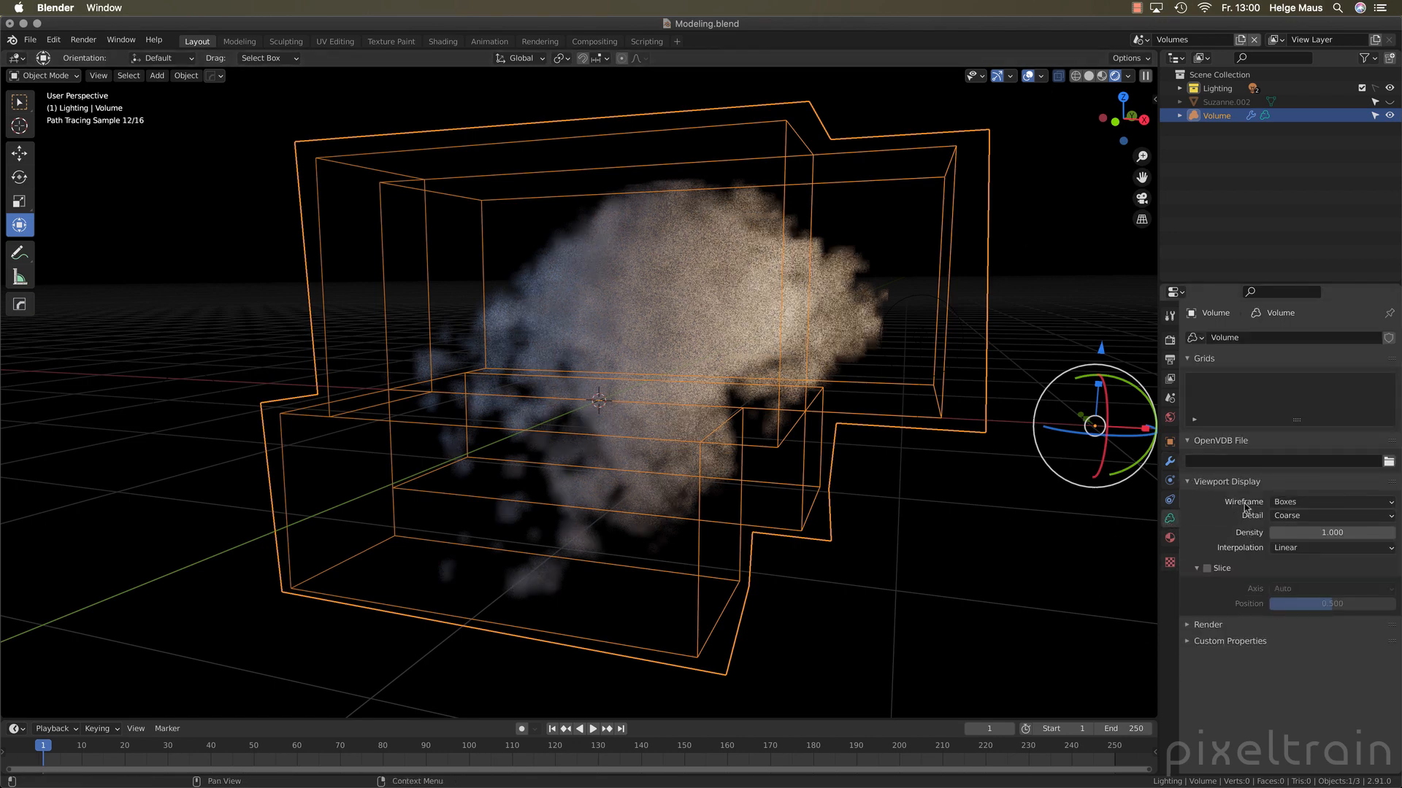
click(1320, 506)
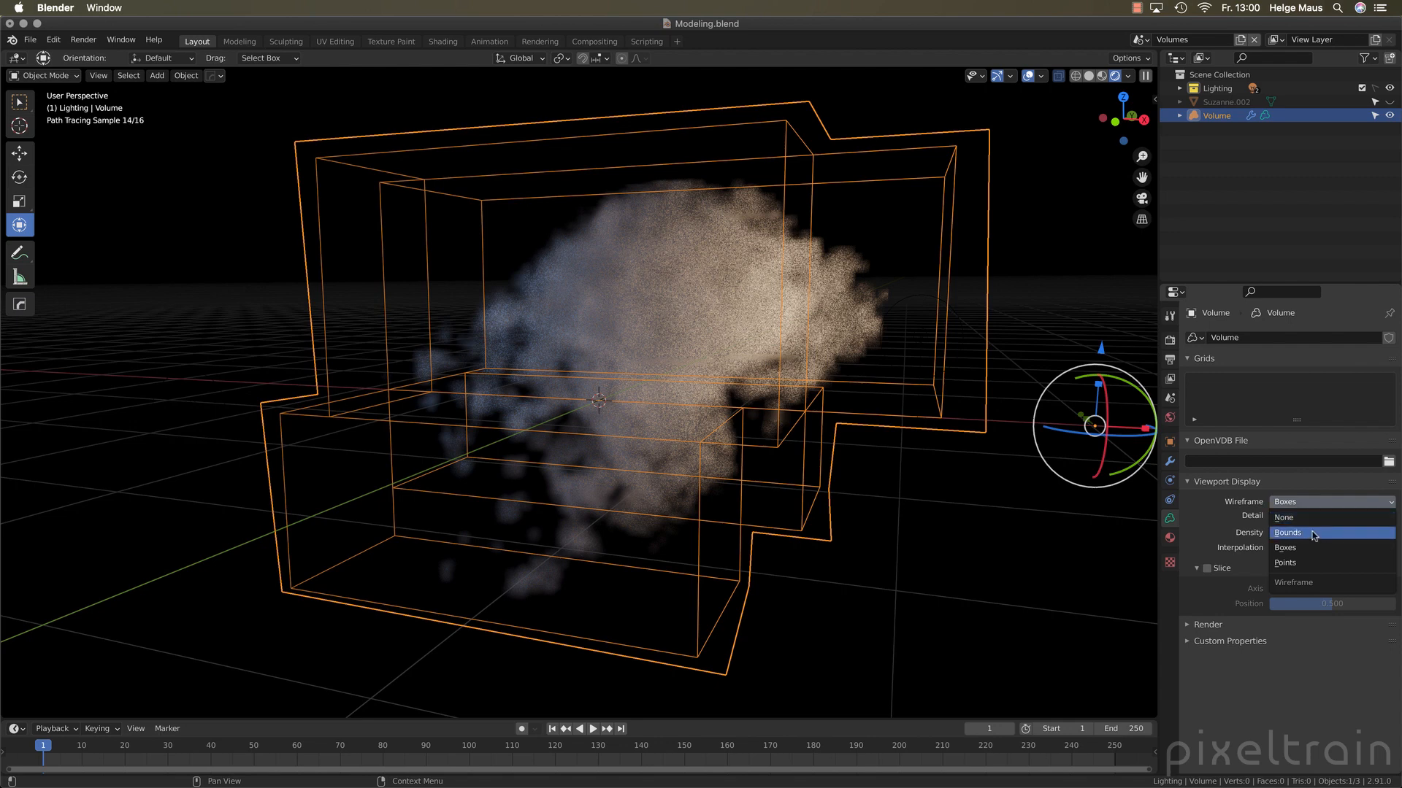
click(1285, 563)
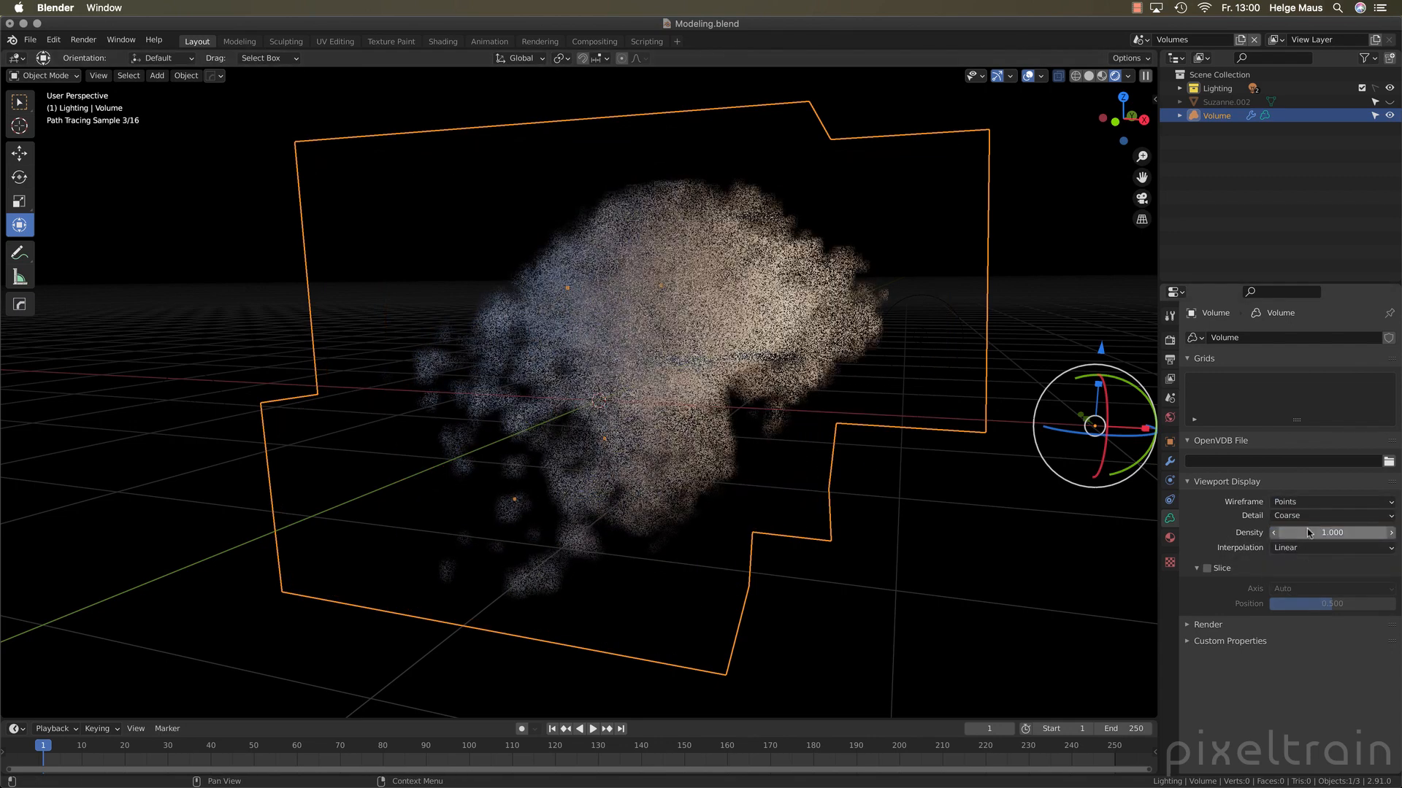
click(1289, 503)
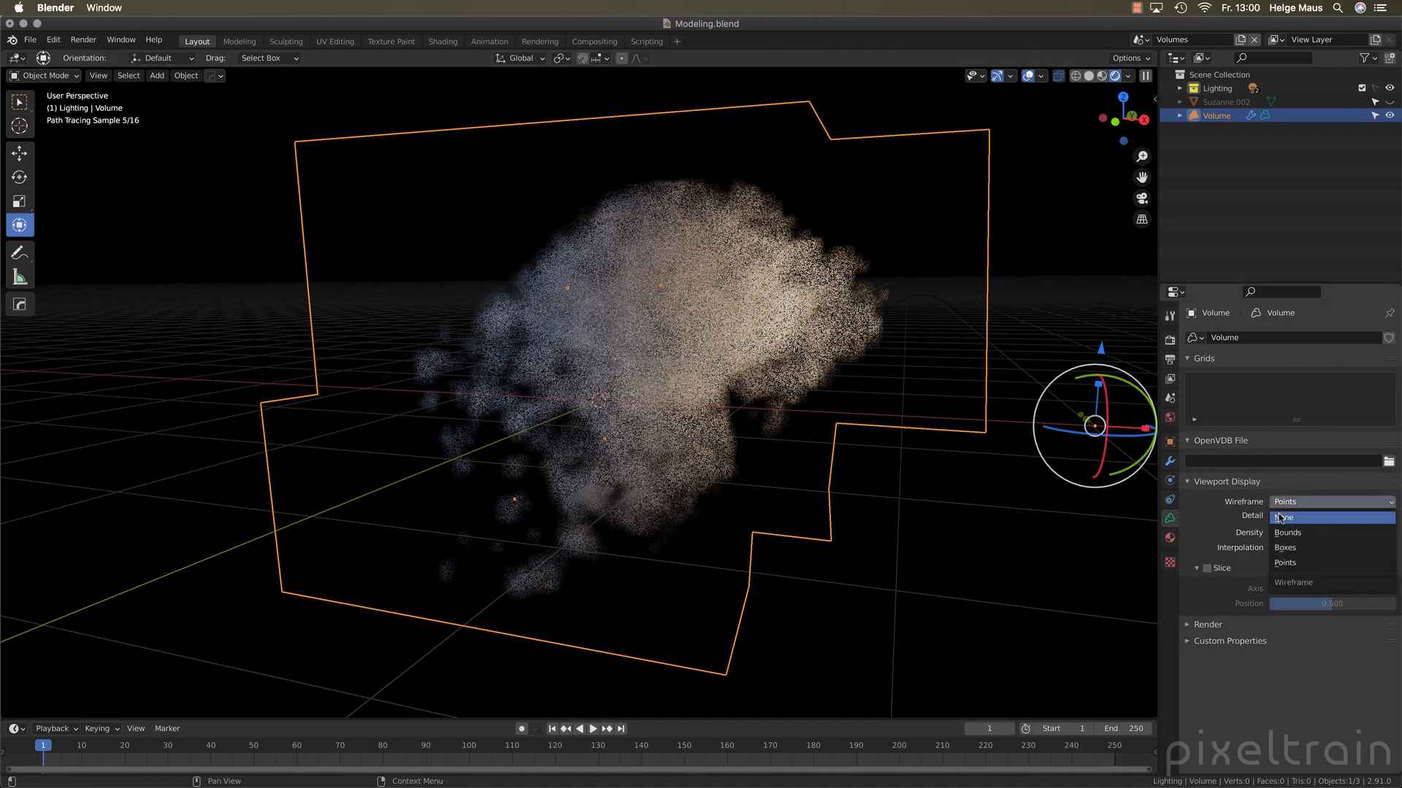
click(1292, 519)
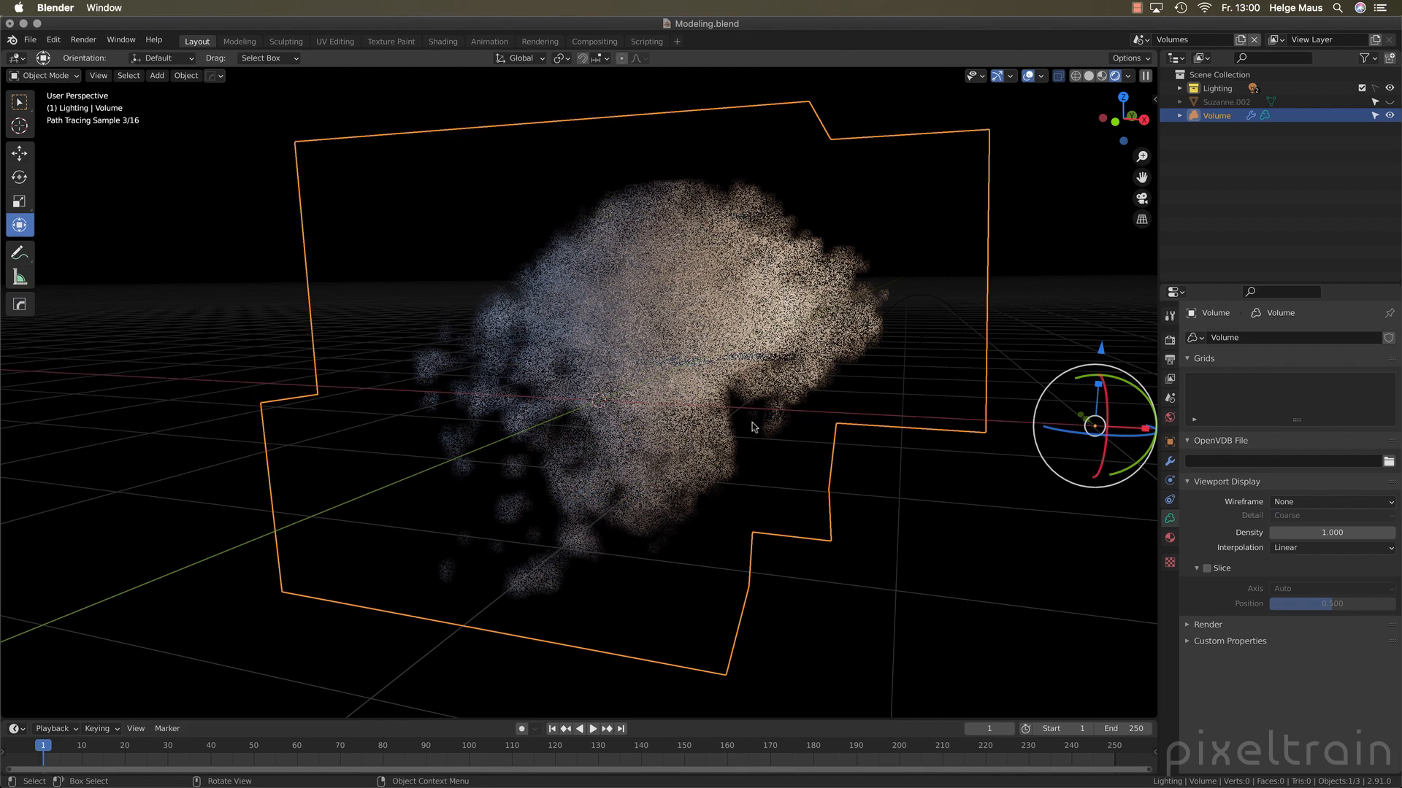
mouse_move(756, 427)
middle_down()
mouse_move(539, 359)
mouse_move(621, 370)
middle_up()
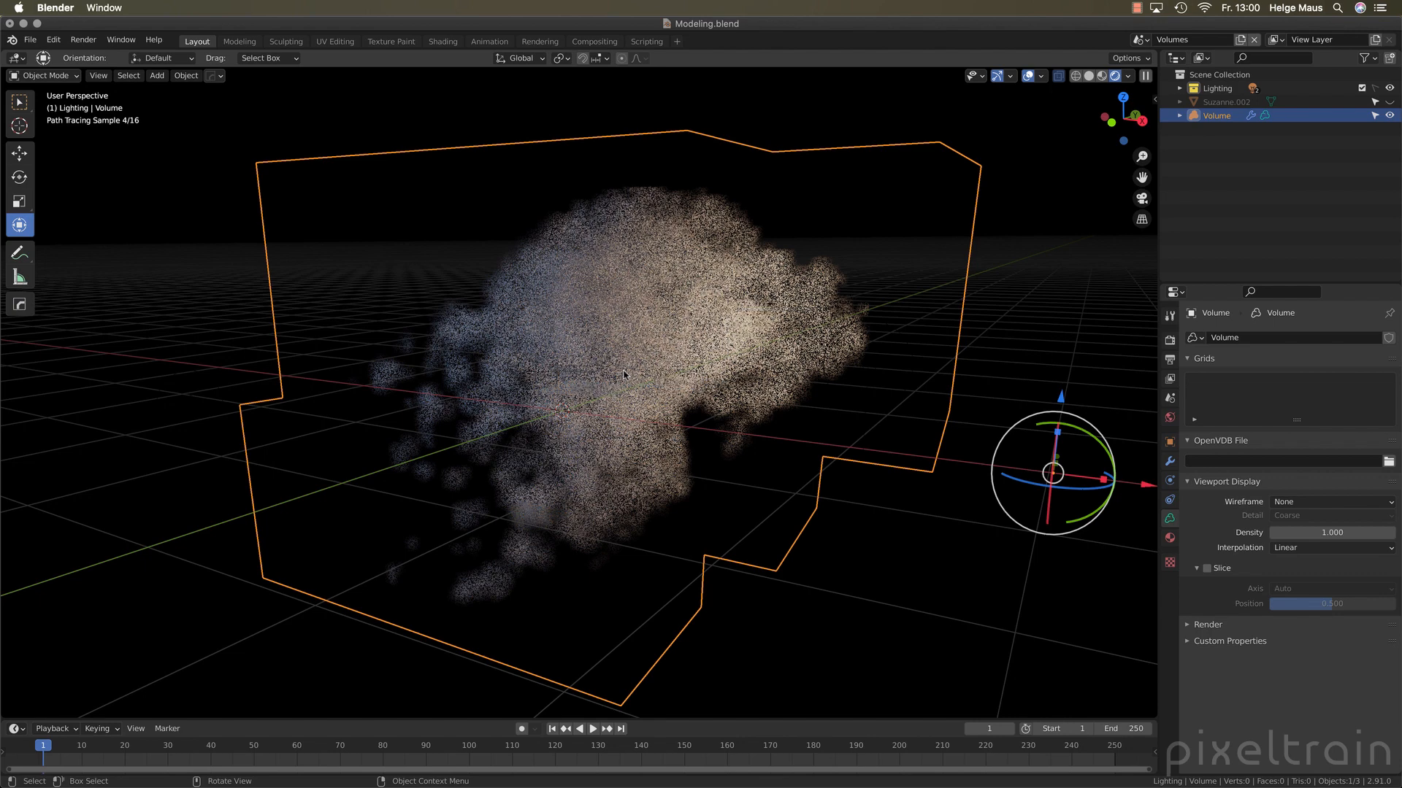
click(1191, 483)
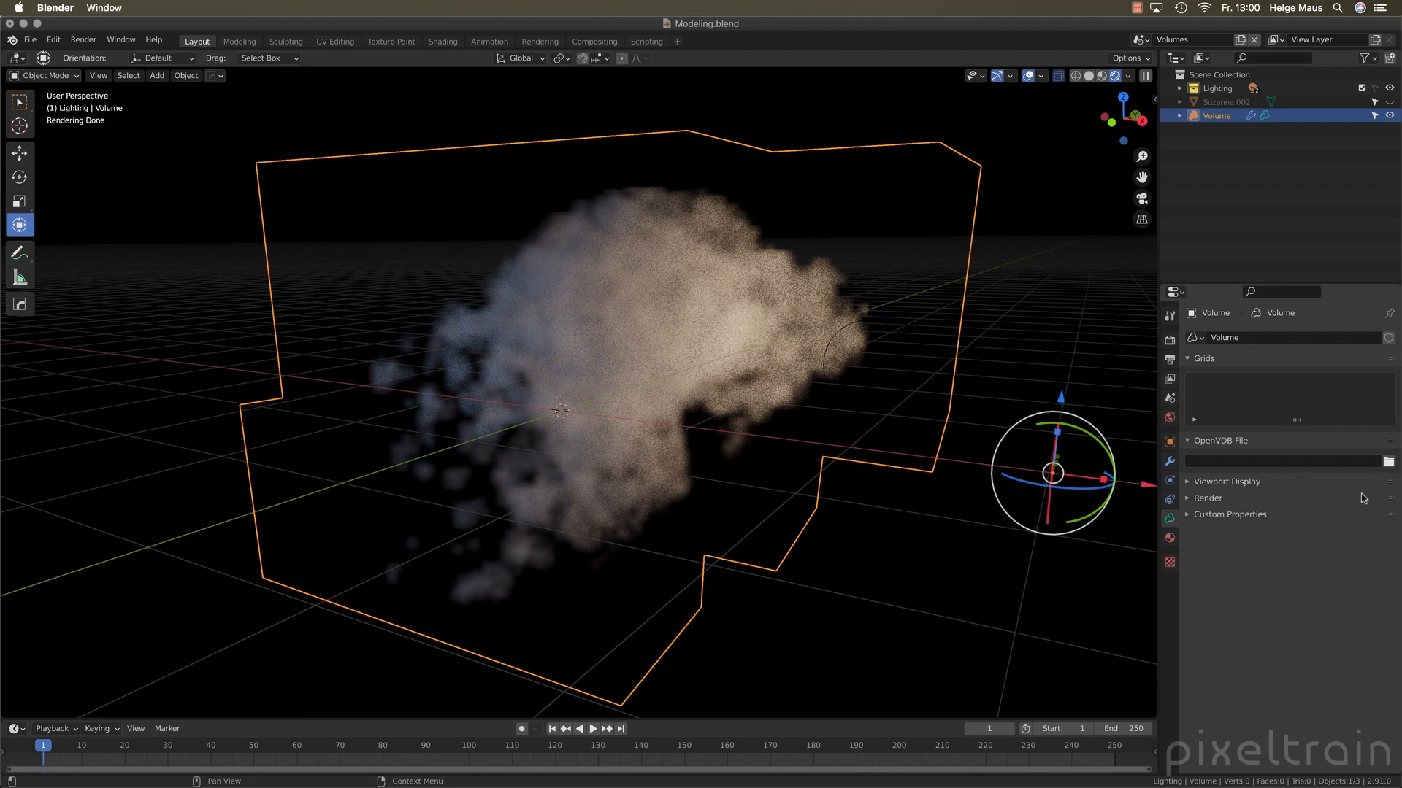
Switch the viewport to solid shading and deselect the volume
click(1101, 77)
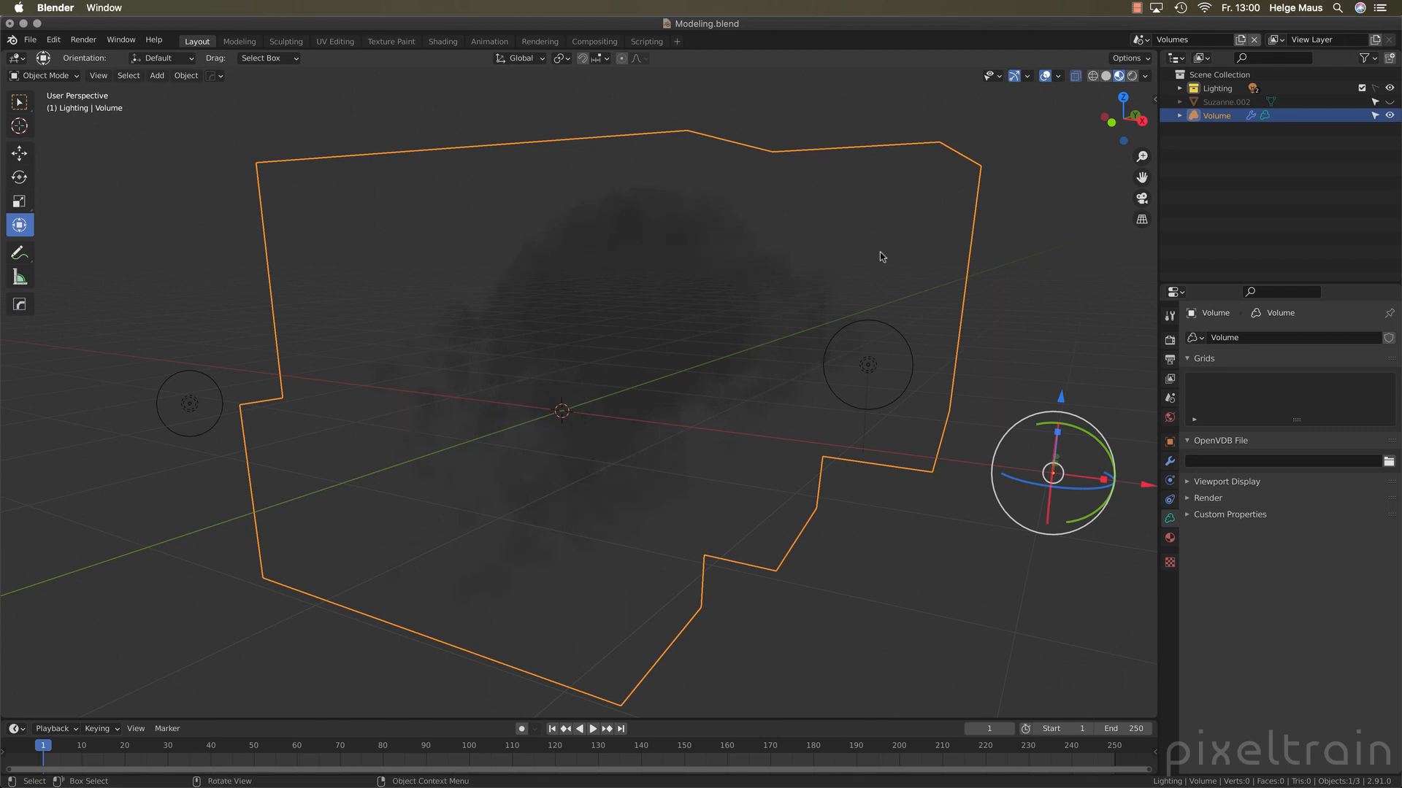
click(1104, 76)
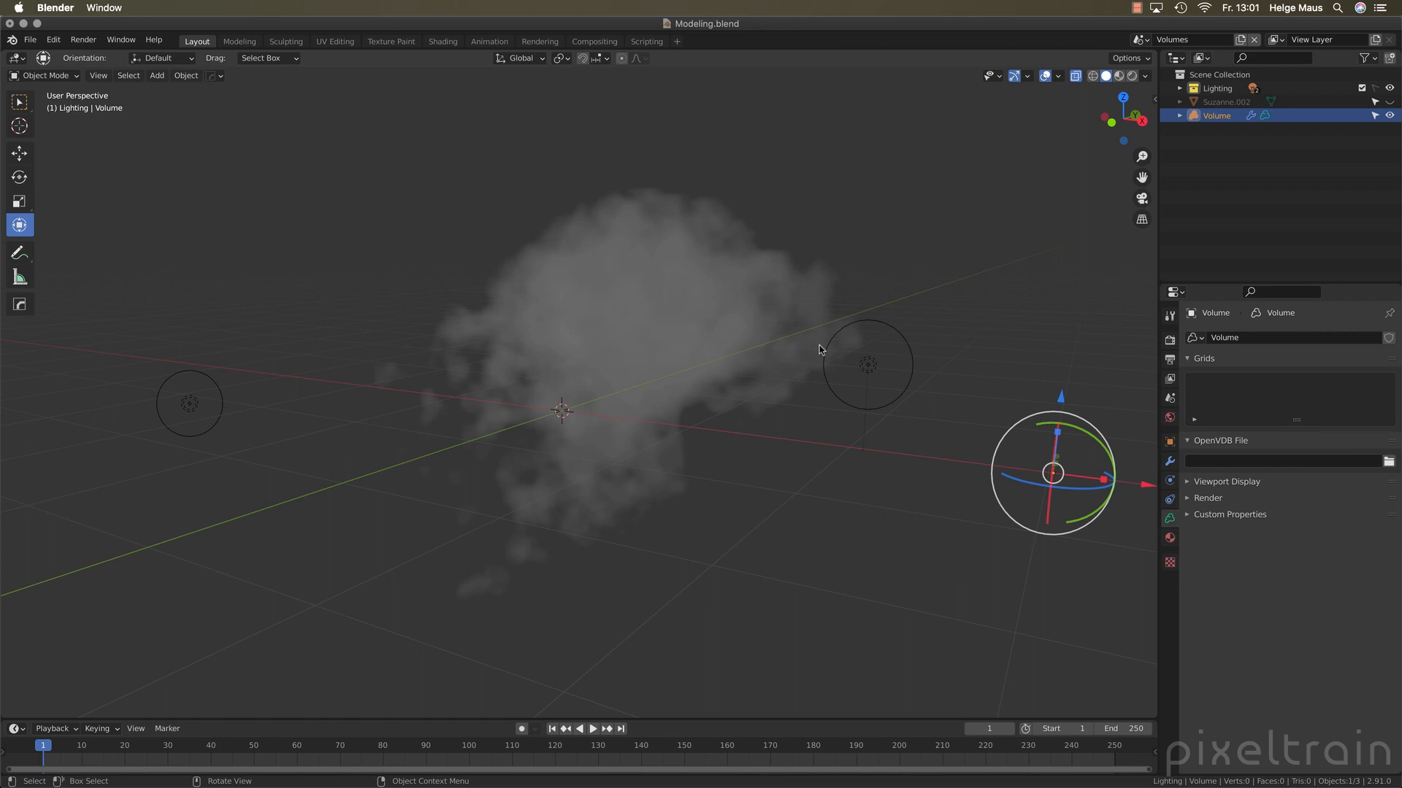
click(1217, 164)
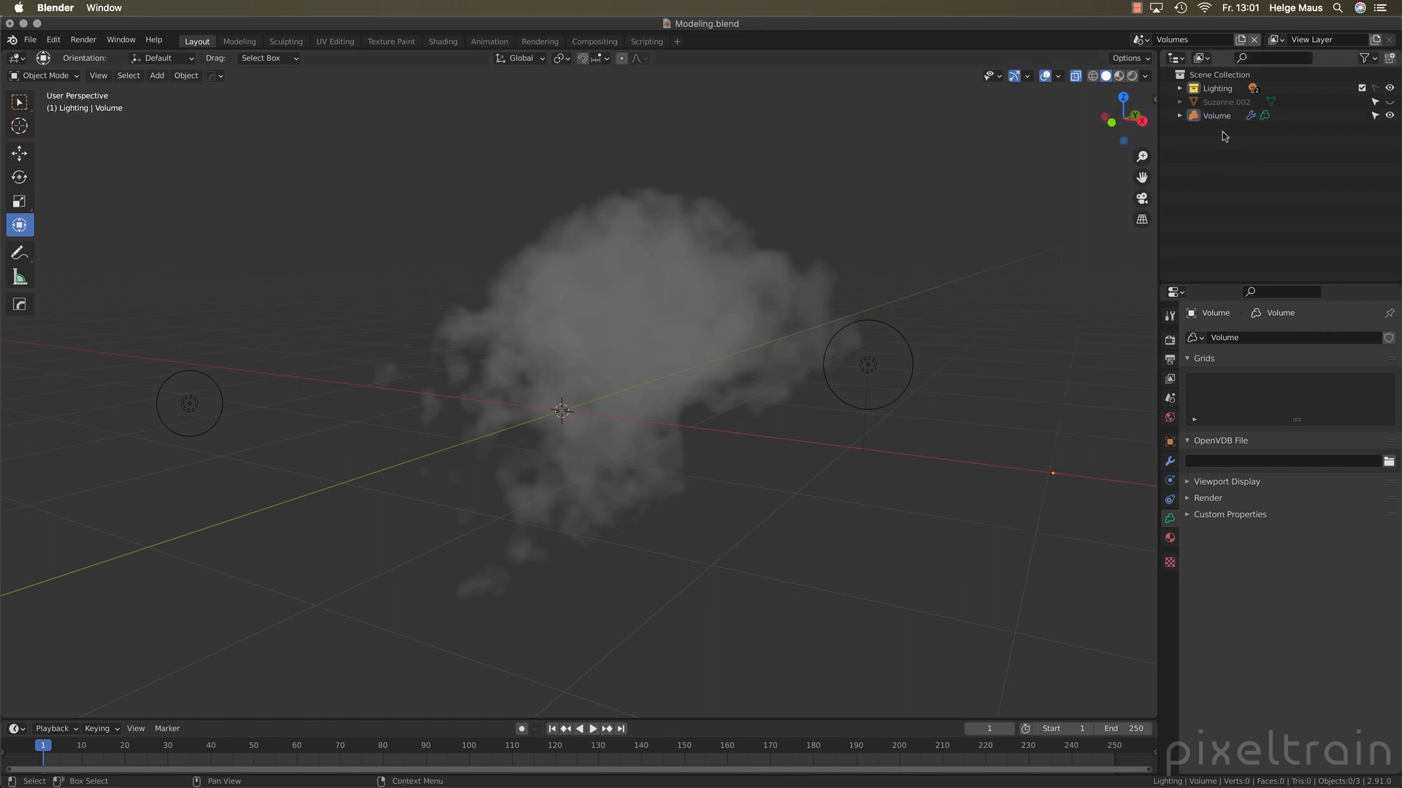
Add a 2 m mesh plane at the world origin, placed directly in the Scene Collection
click(1190, 76)
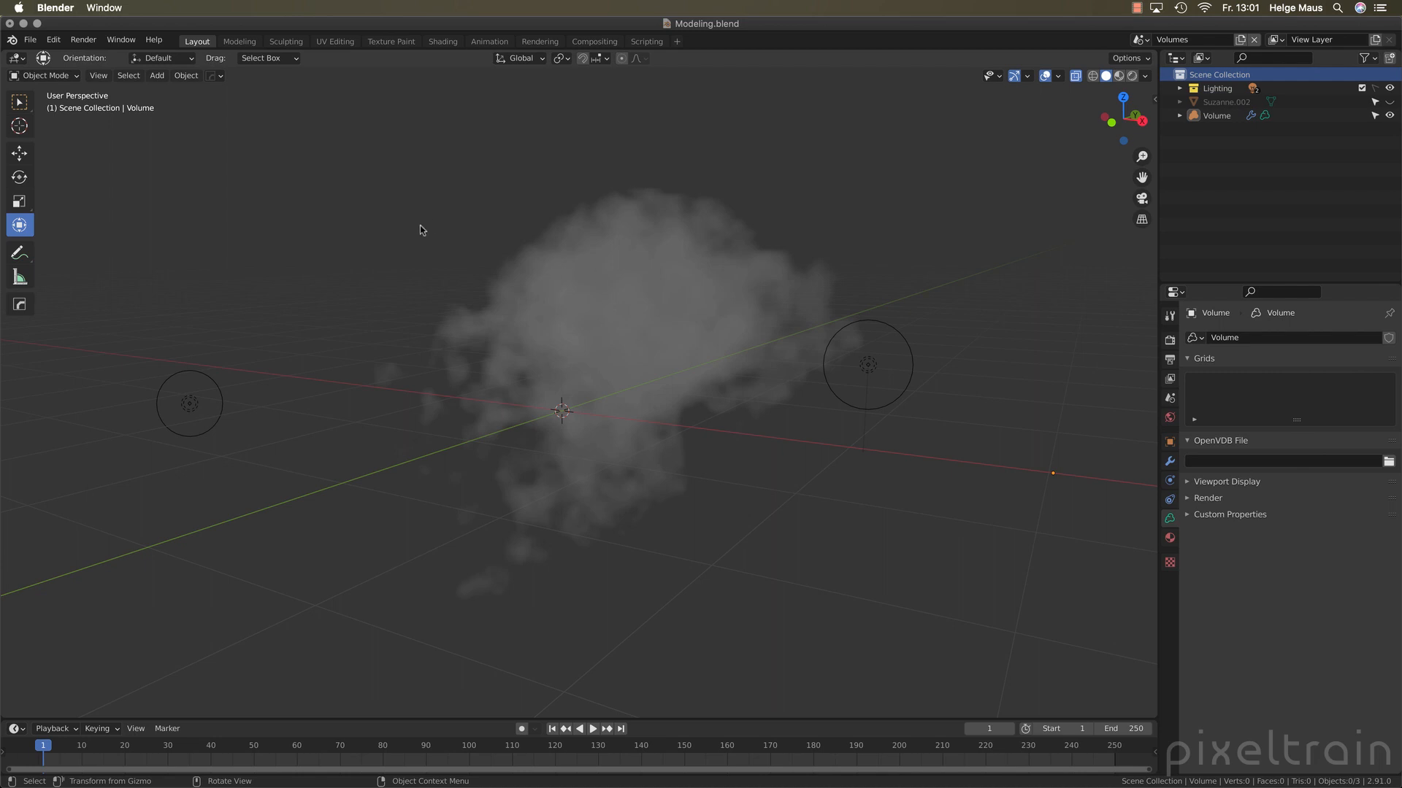
key(shift+a)
mouse_move(405, 230)
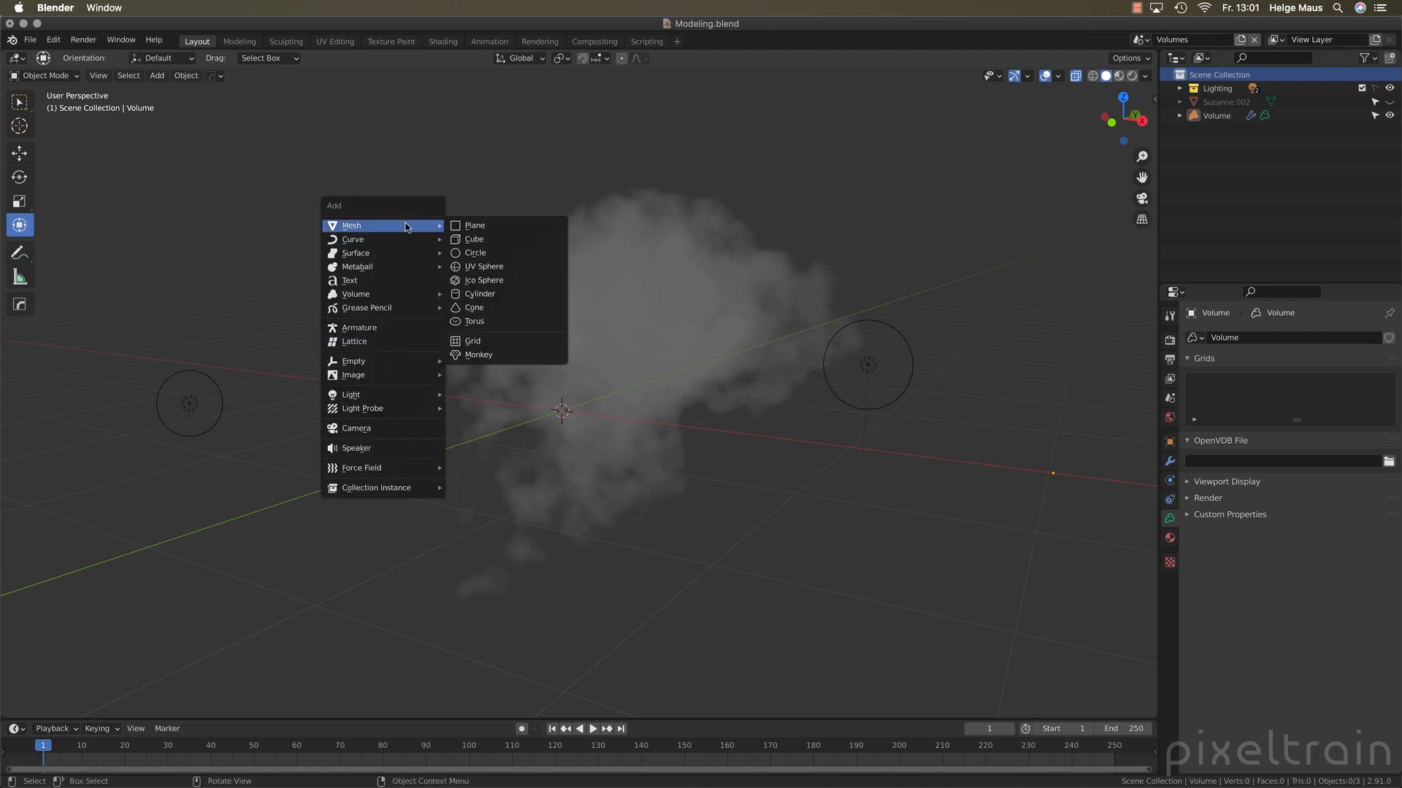
click(513, 229)
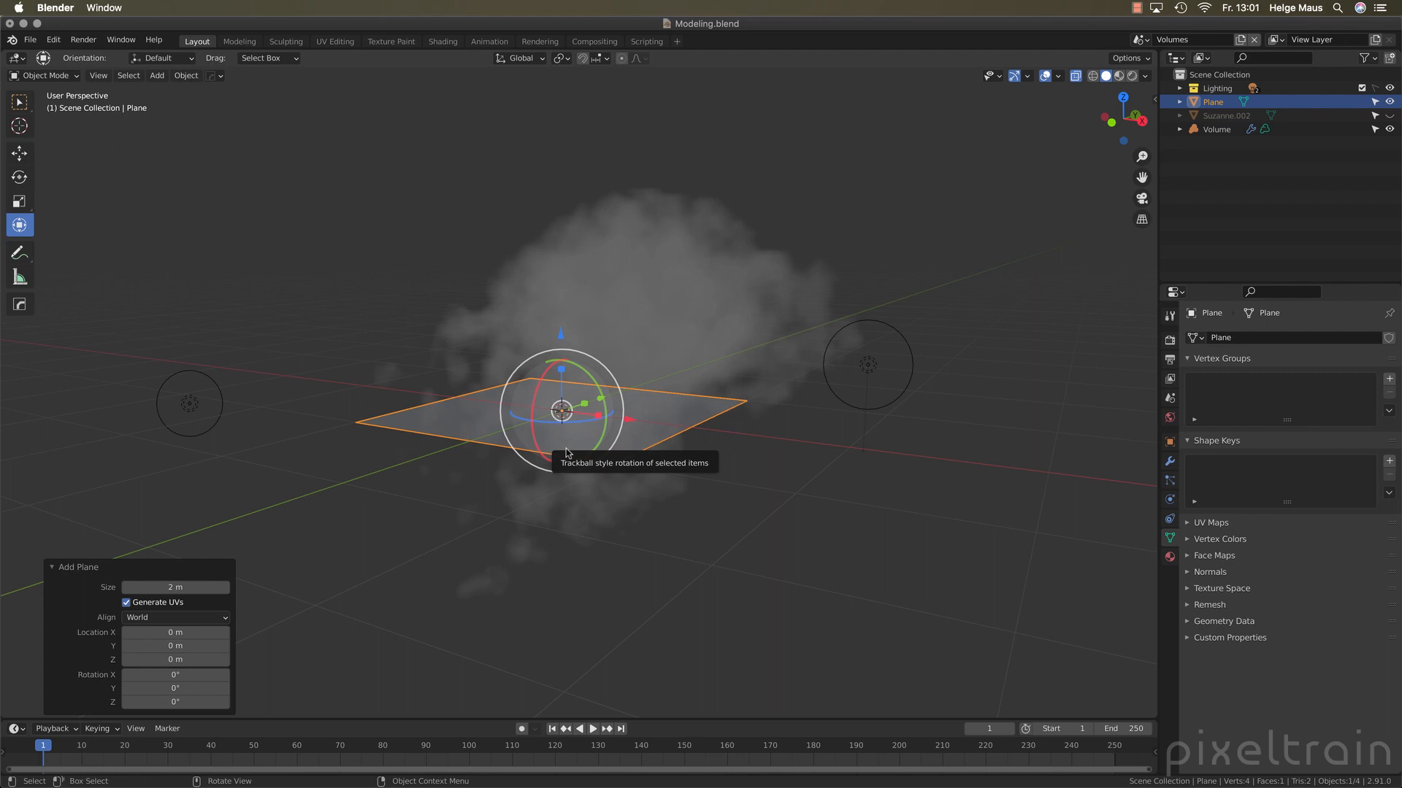
Rename the new plane object as Placeholde
double_click(1212, 102)
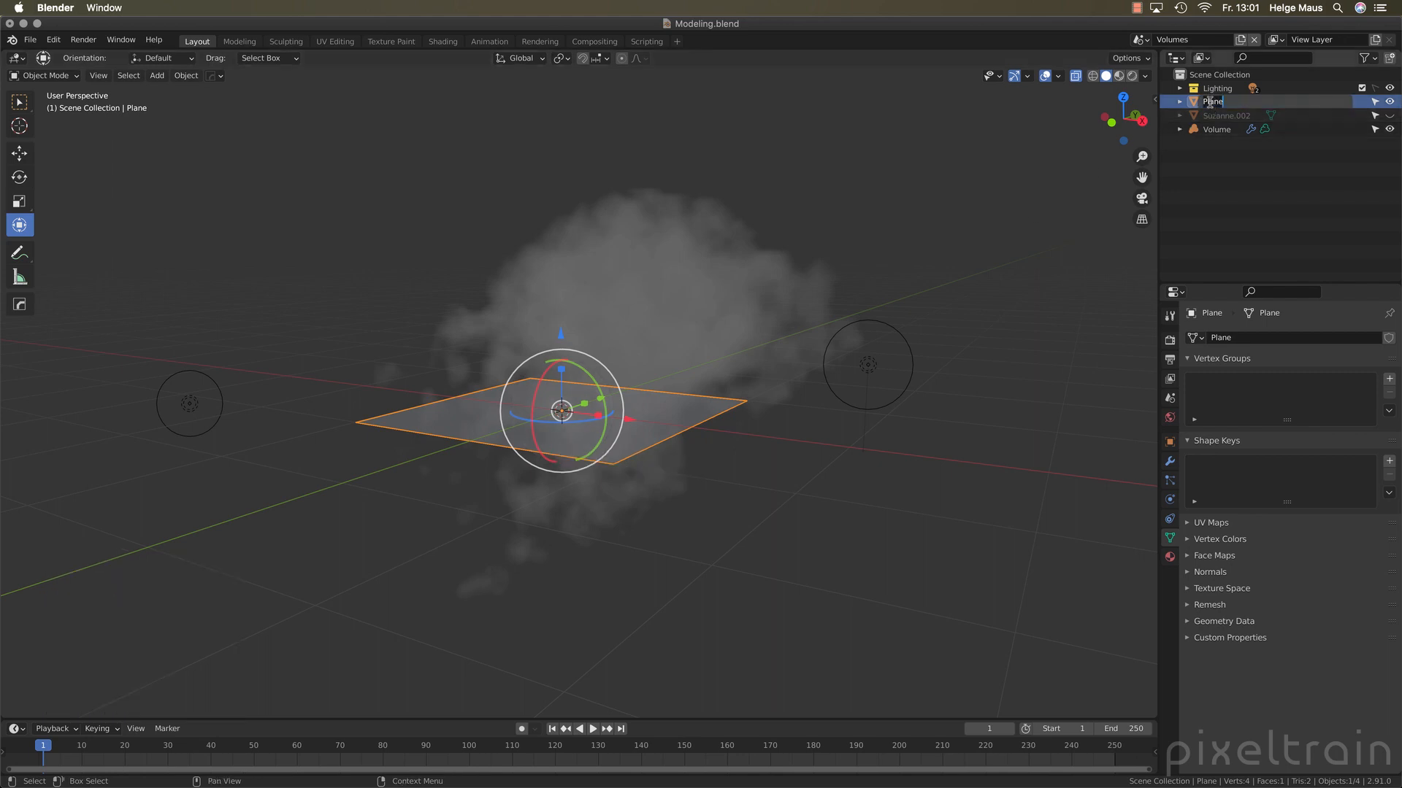
key(BackSpace)
key(BackSpace)
key(BackSpace)
text(aceholde)
key(Return)
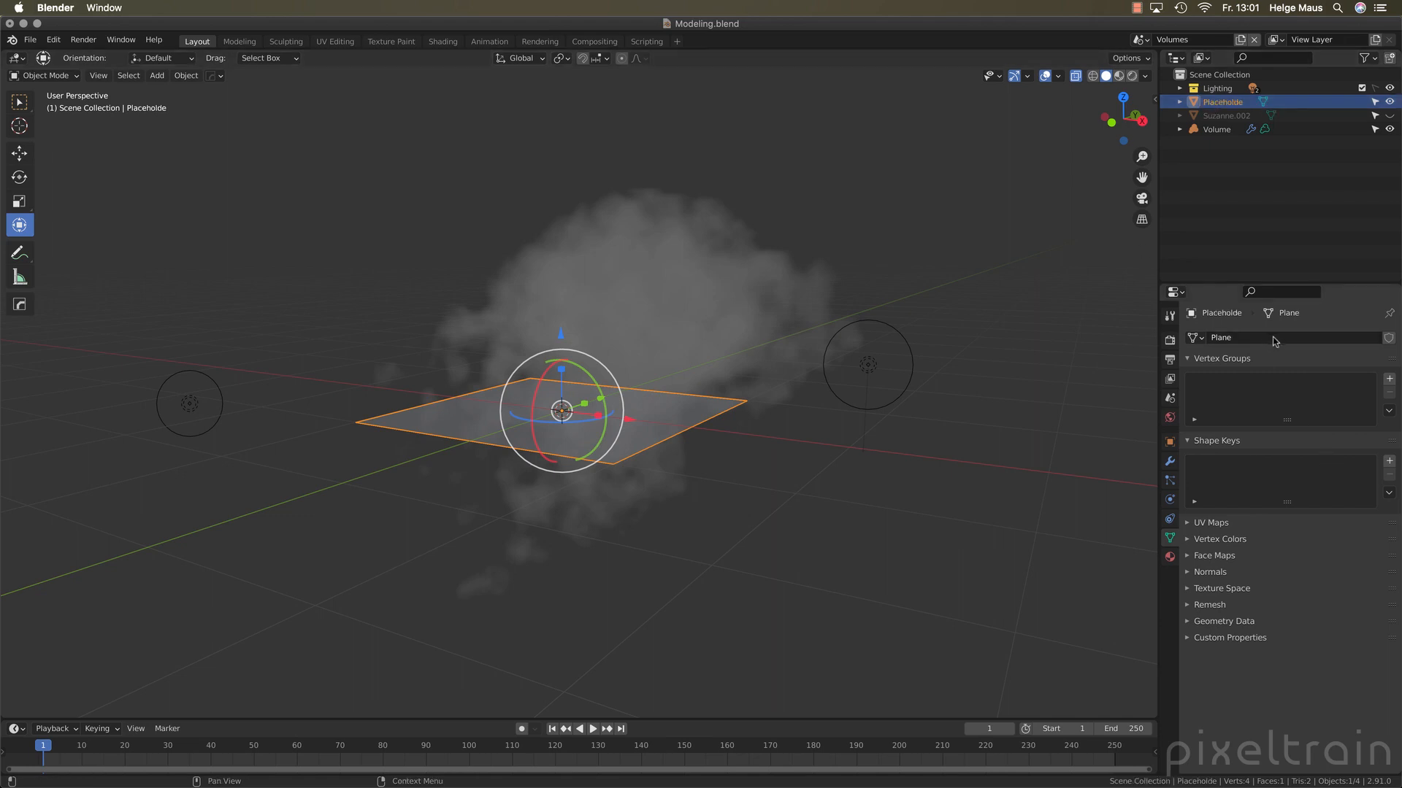
Add a Volume to Mesh modifier to the Placeholde plane
click(1170, 462)
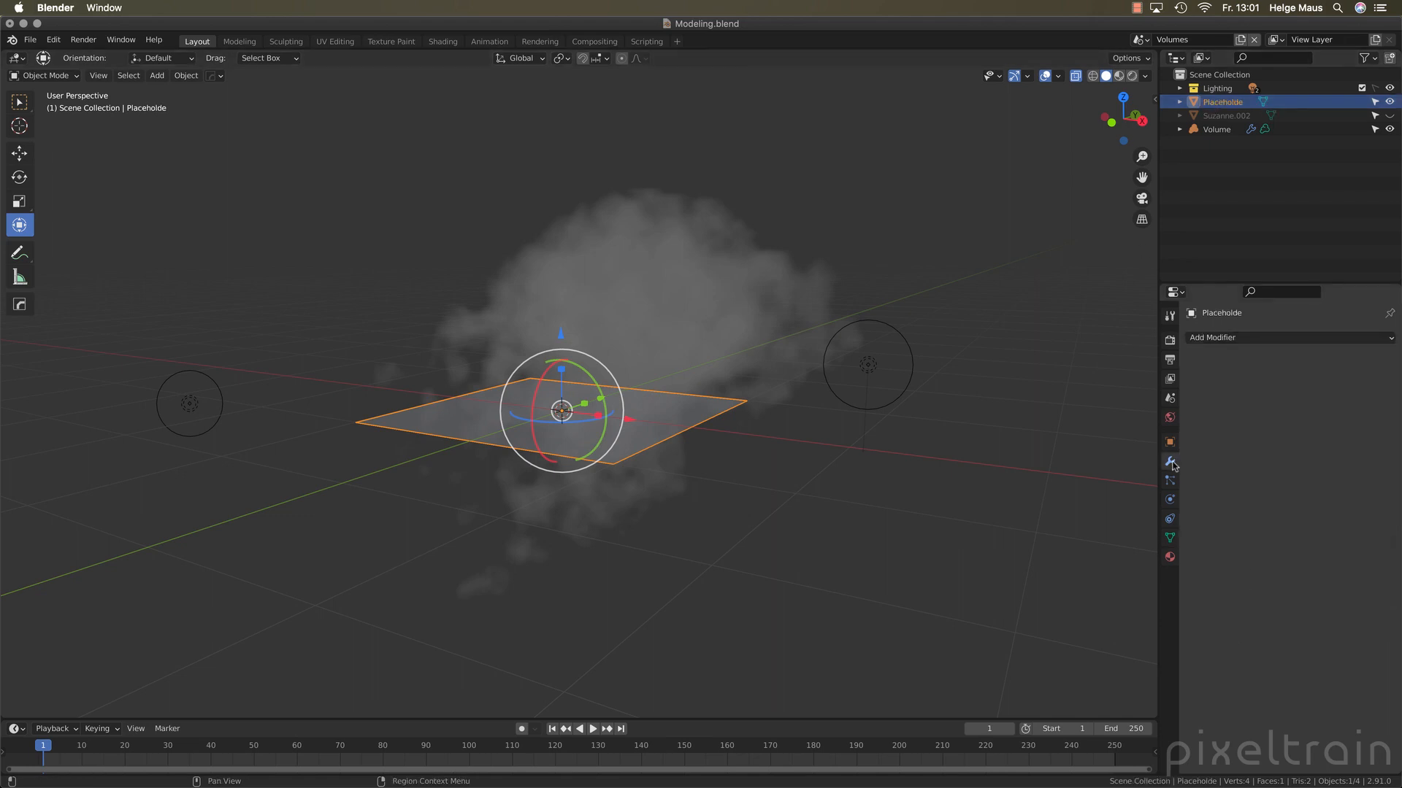
click(1270, 338)
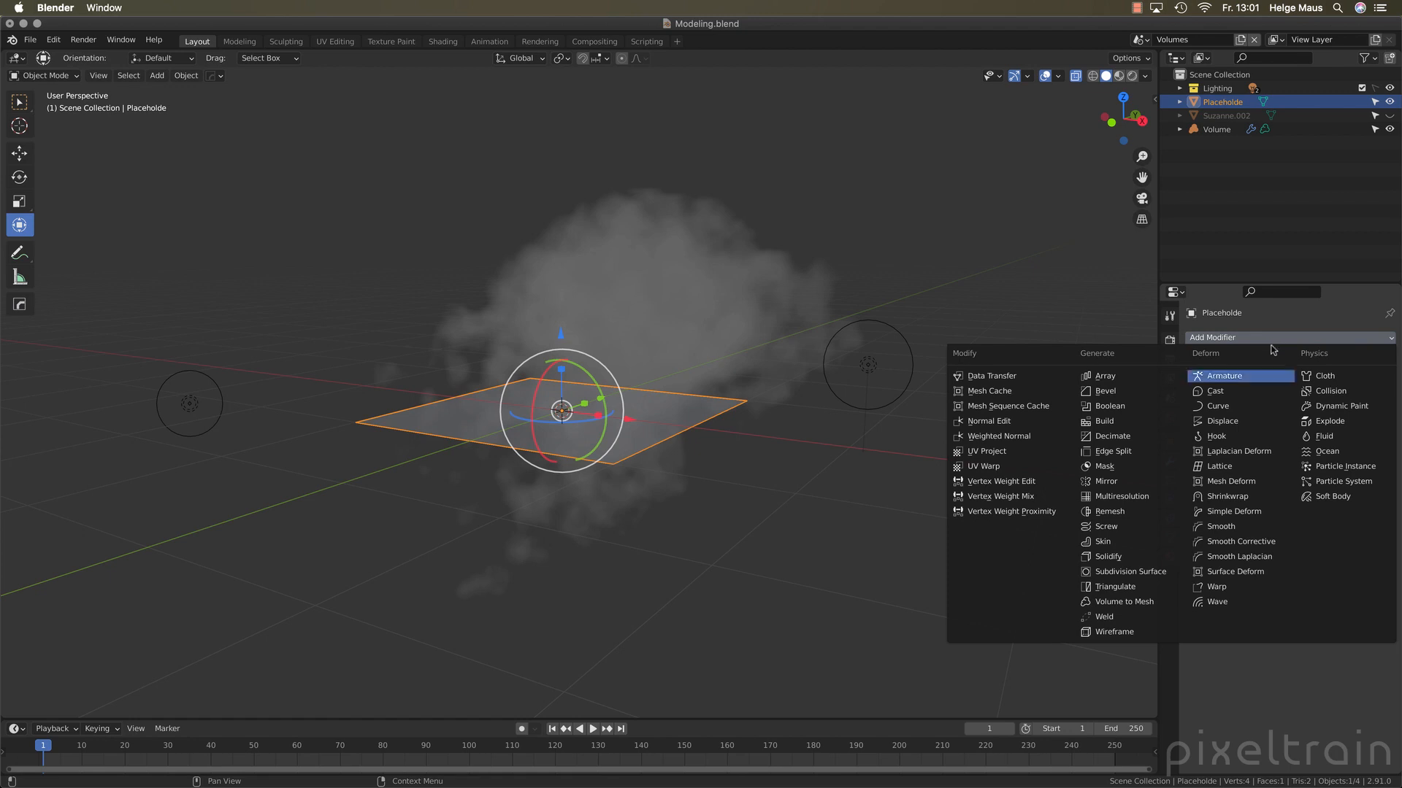
click(1150, 606)
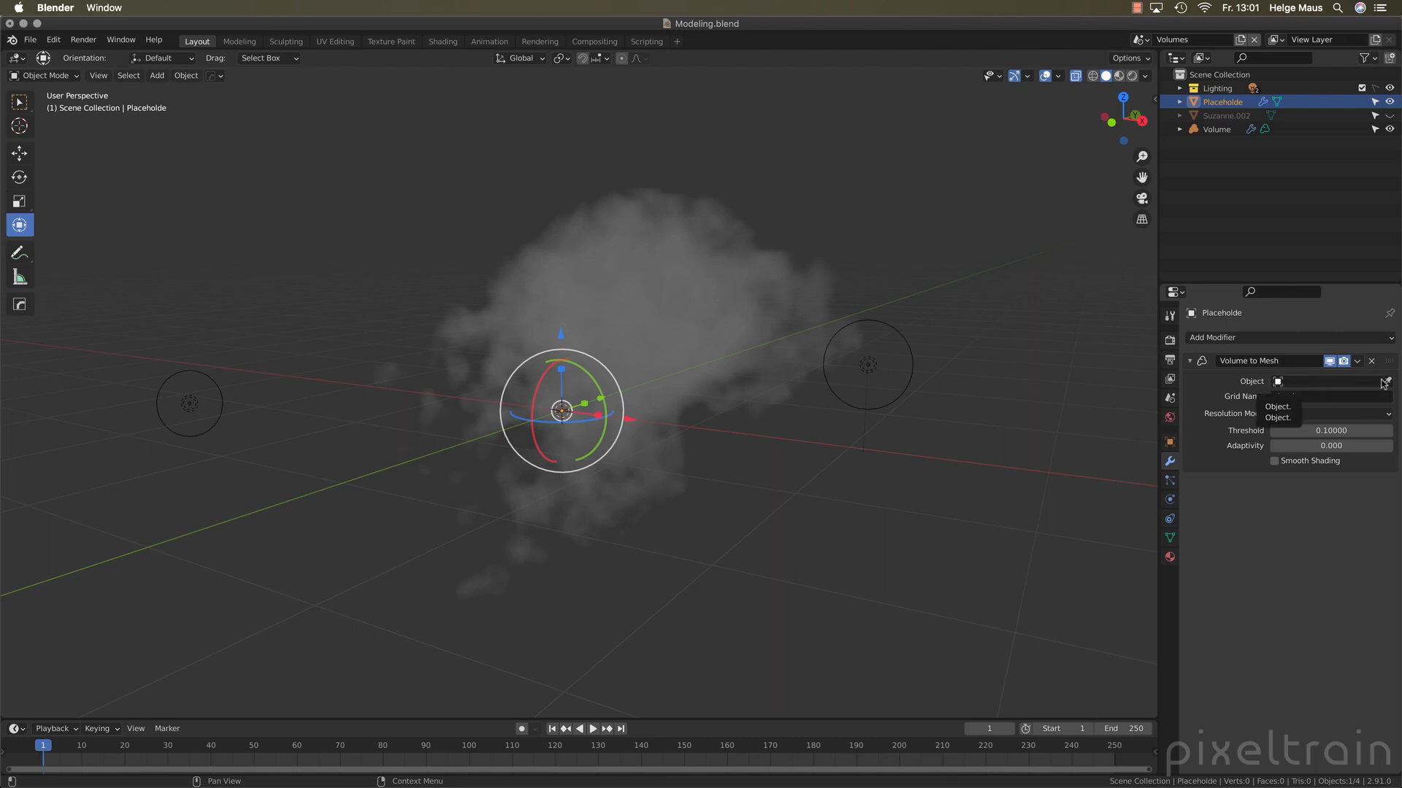
Assign Volume as the source object of the Volume to Mesh modifier and hide the Volume object in the viewport
drag(1195, 133, 1305, 386)
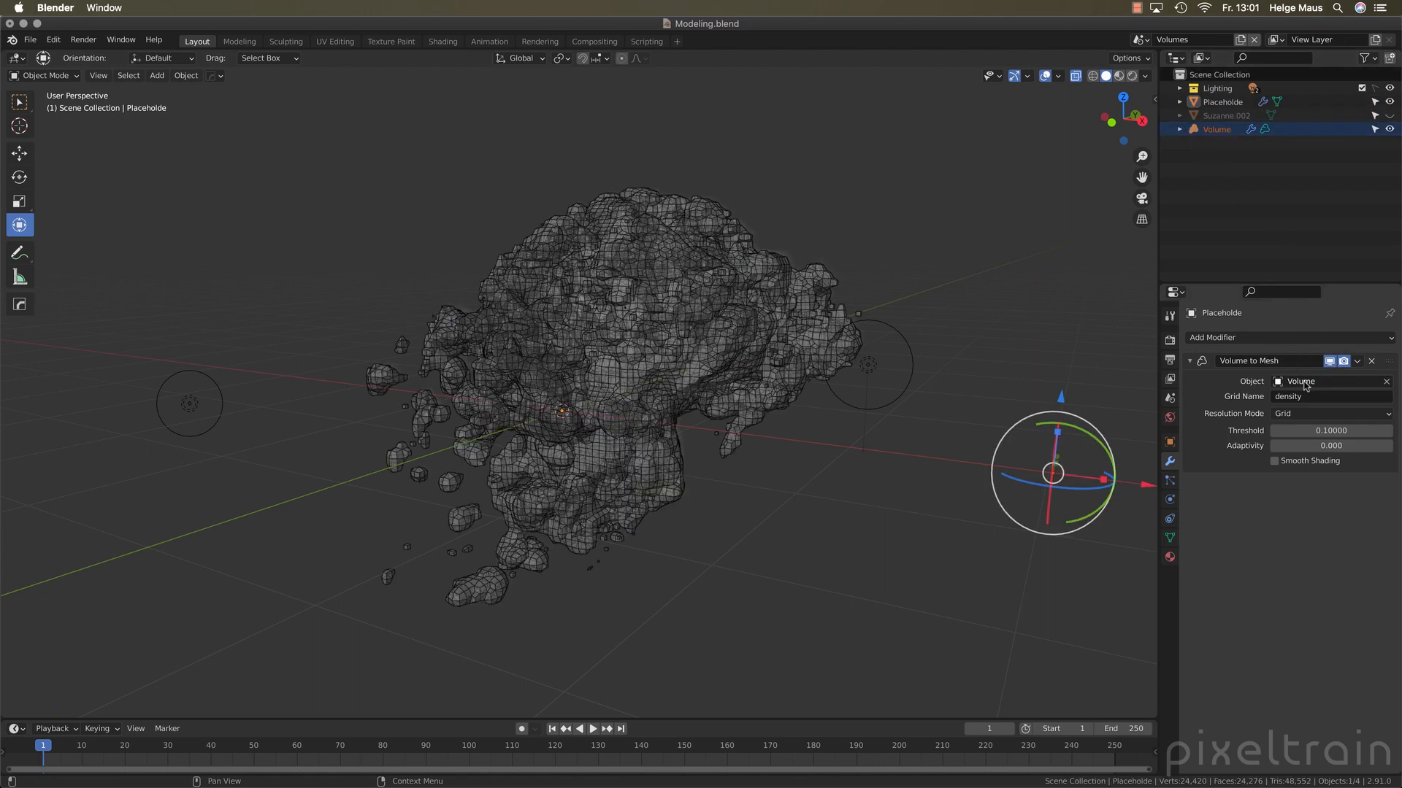
click(1389, 129)
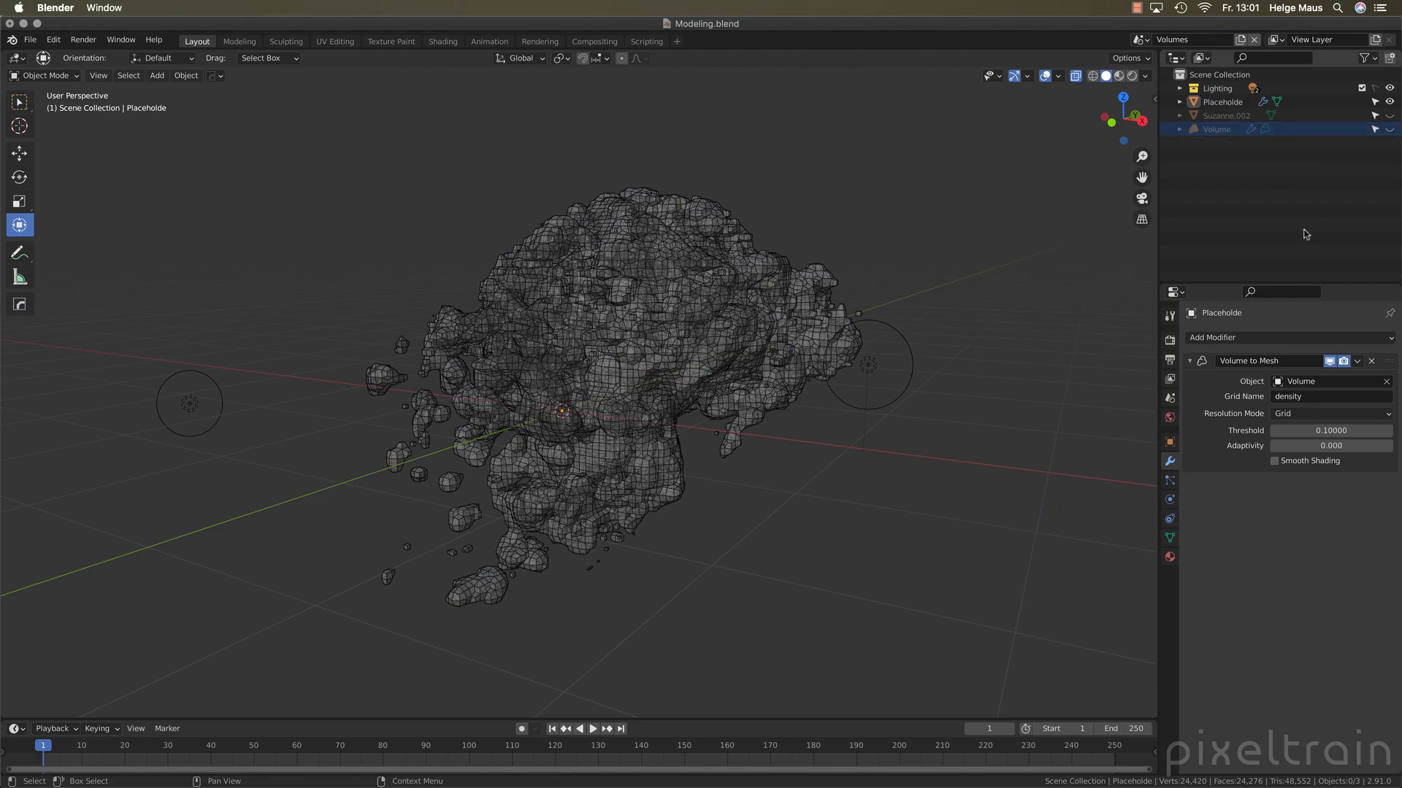
Turn off X-ray display so the generated mesh is shown as opaque
mouse_move(613, 509)
middle_down()
mouse_move(737, 538)
mouse_move(597, 504)
middle_up()
key(alt+z)
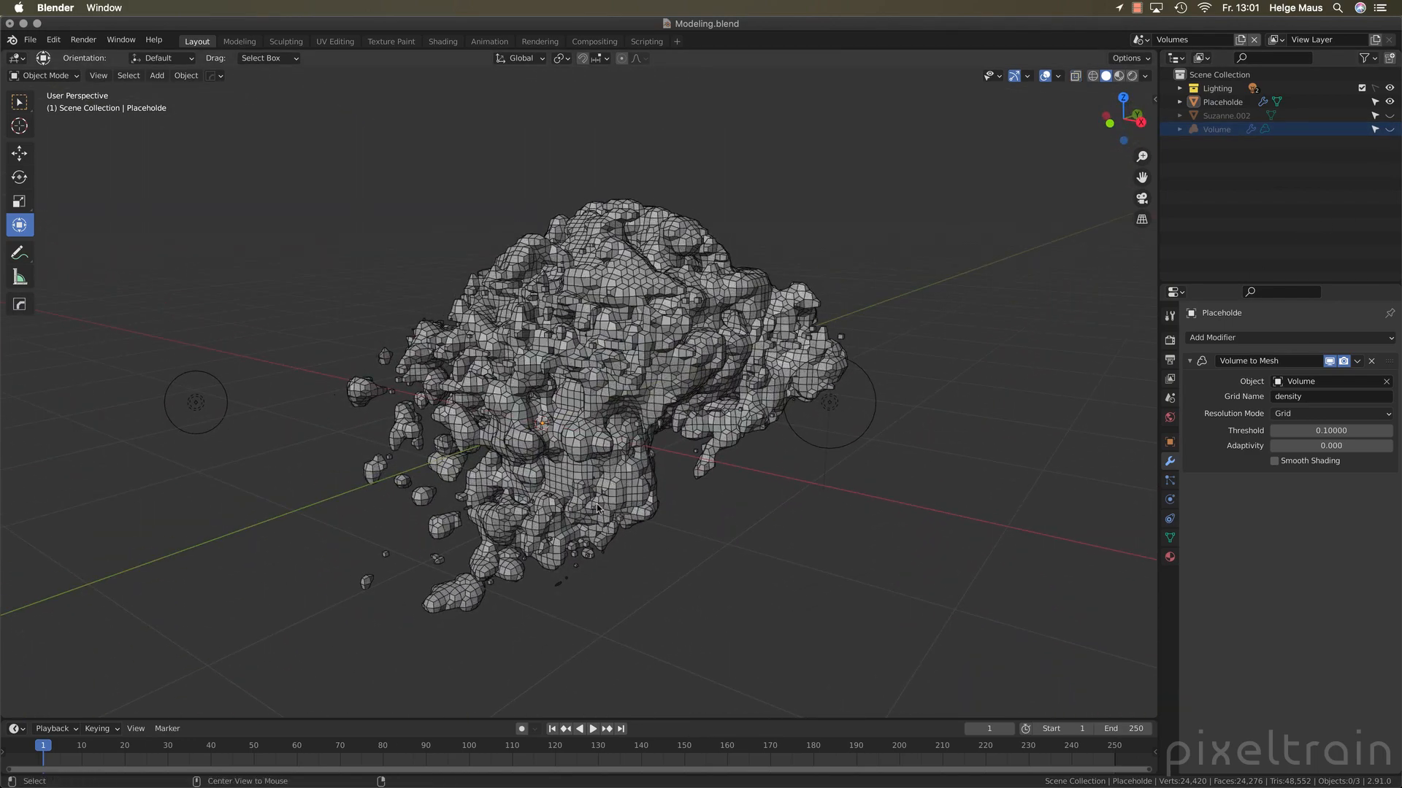
middle_drag(598, 502, 650, 478)
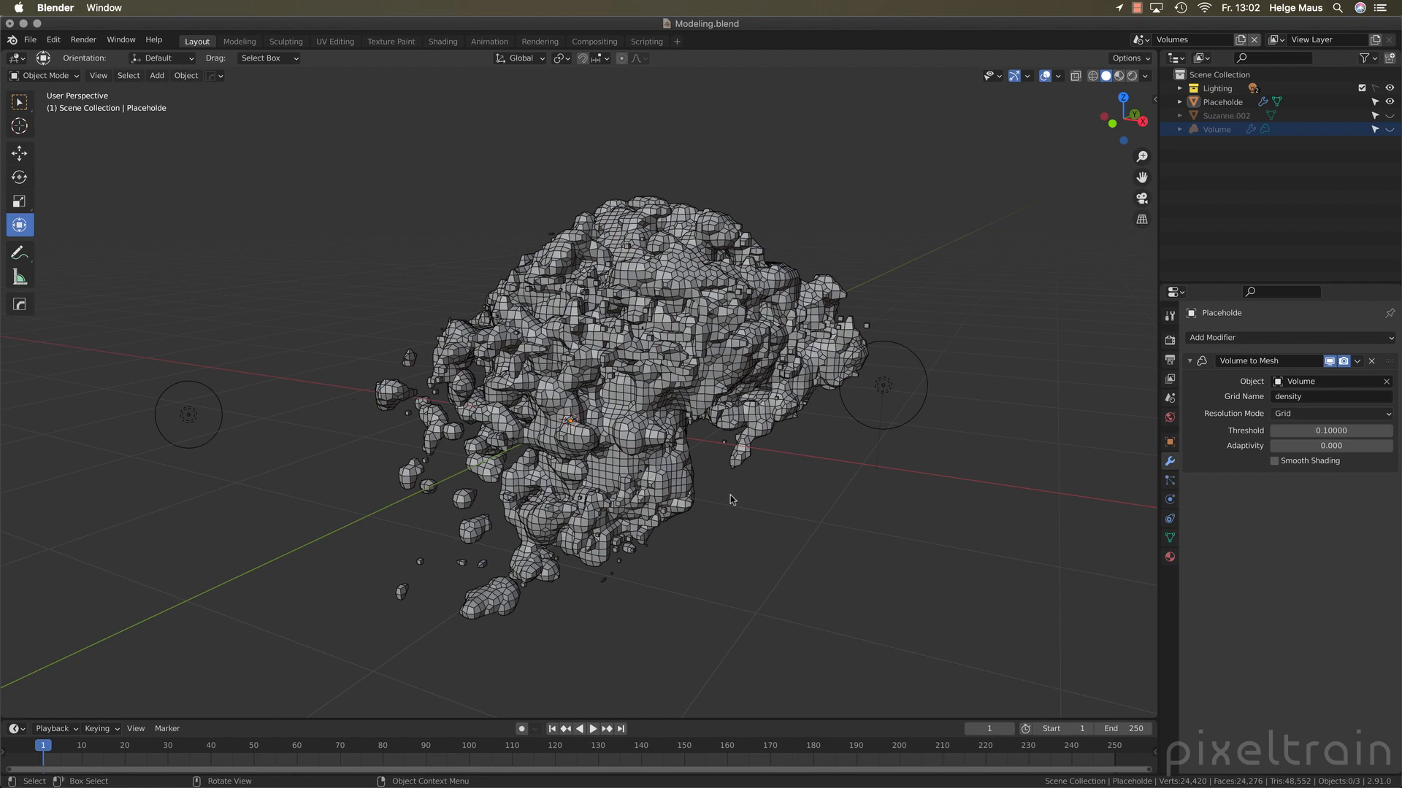
Enable Smooth Shading in the Volume to Mesh modifier, trying the object's Shade Smooth command as well
click(1274, 462)
right_click(640, 329)
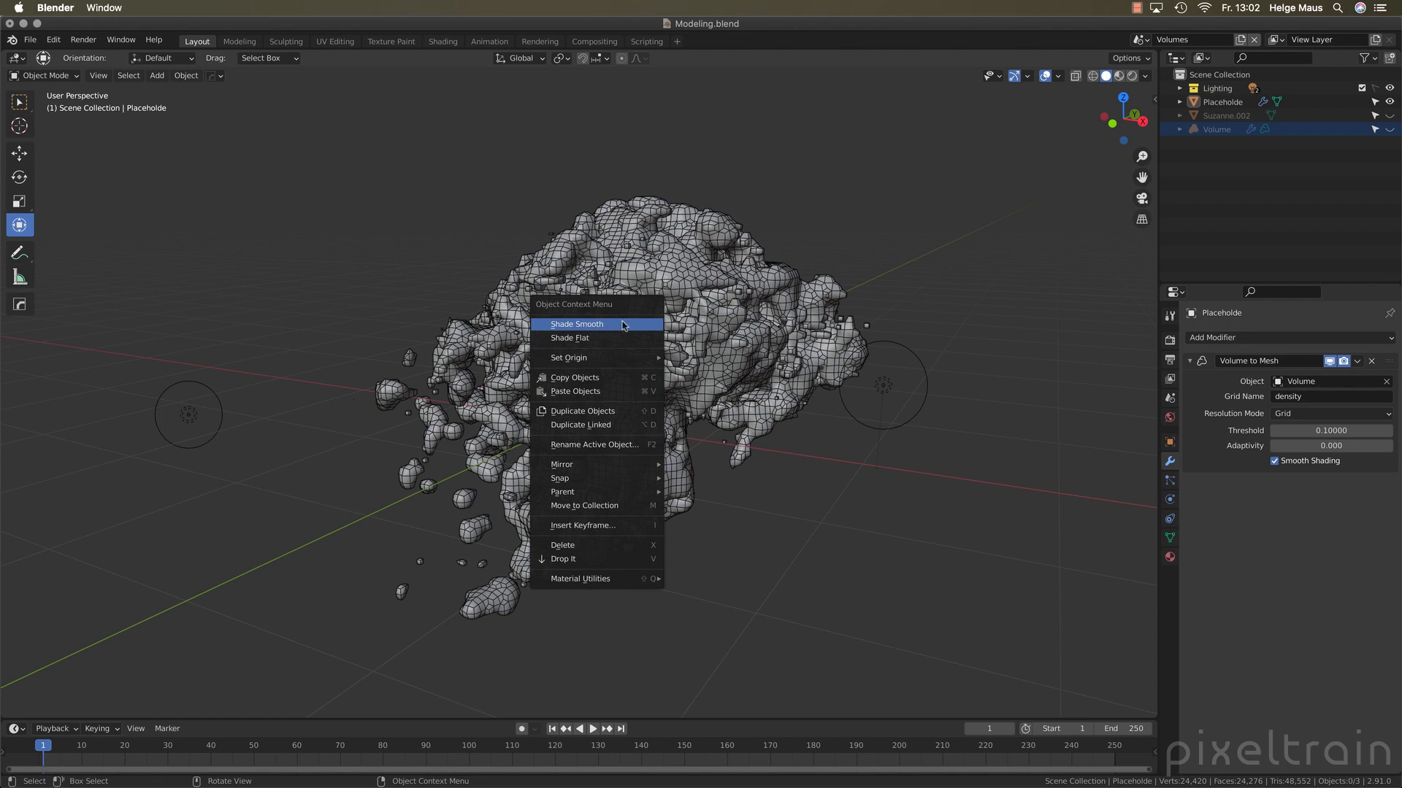
click(622, 325)
click(1274, 461)
click(1275, 462)
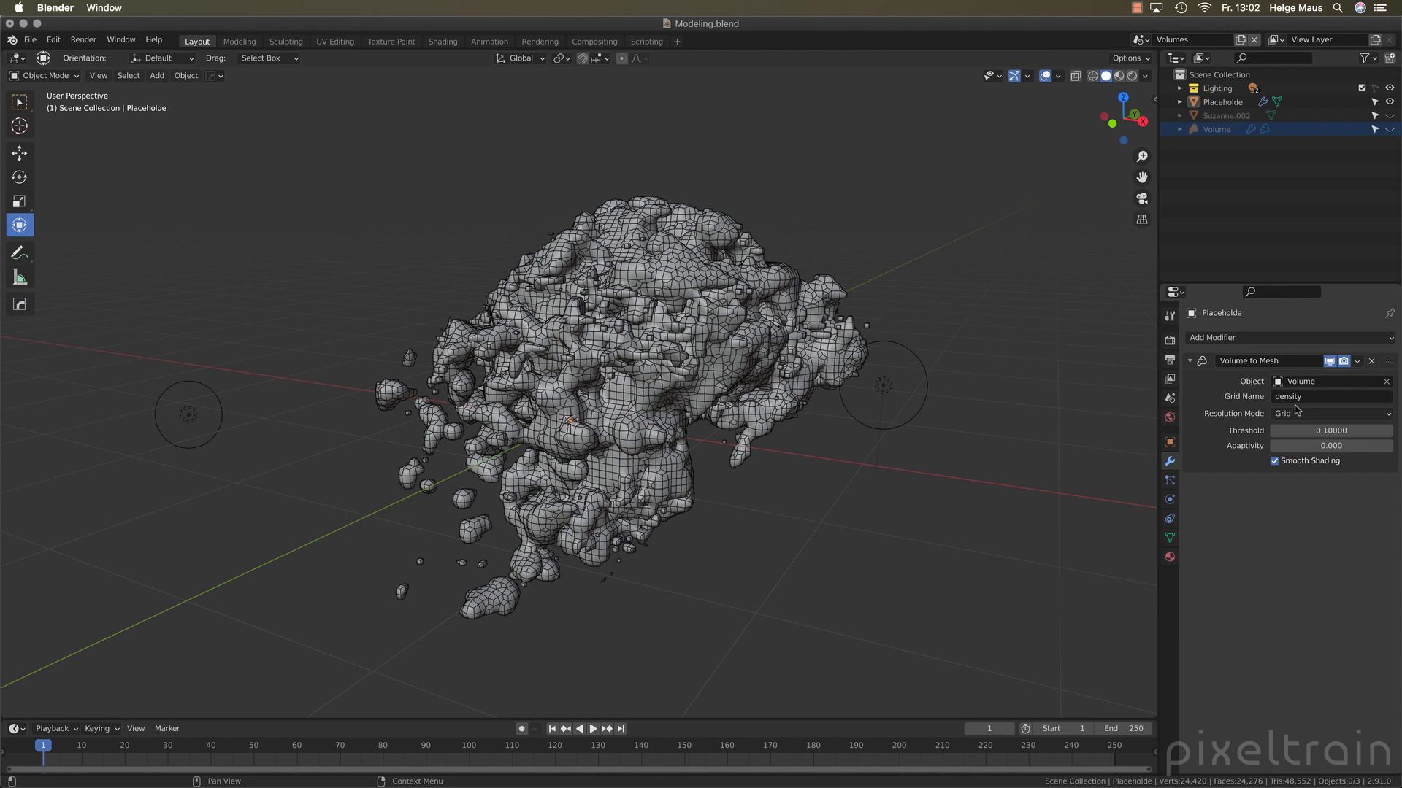
Switch the modifier's Resolution Mode to Voxel Size and set the voxel size to 0.05
click(1324, 415)
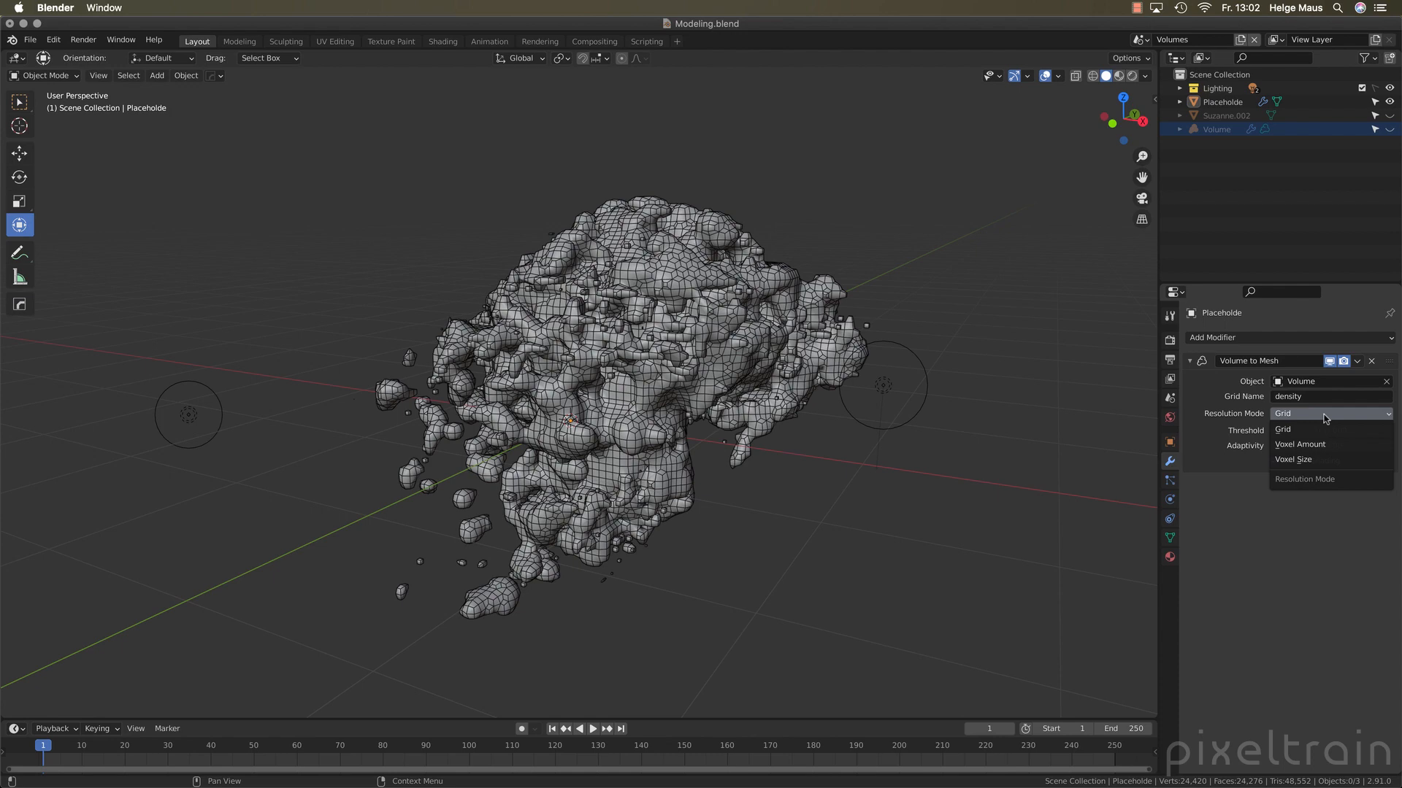
click(1296, 459)
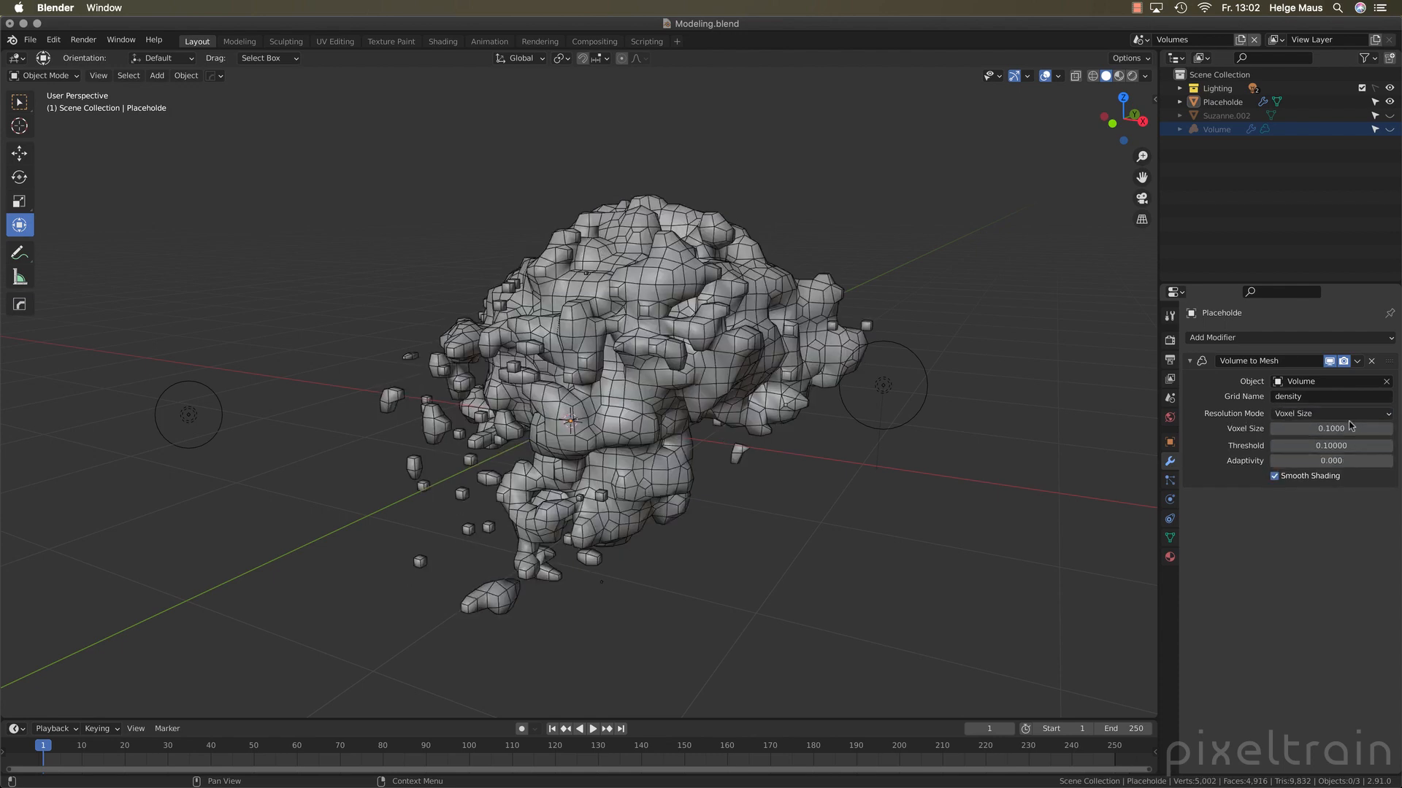
click(1311, 431)
text(0.05)
key(Return)
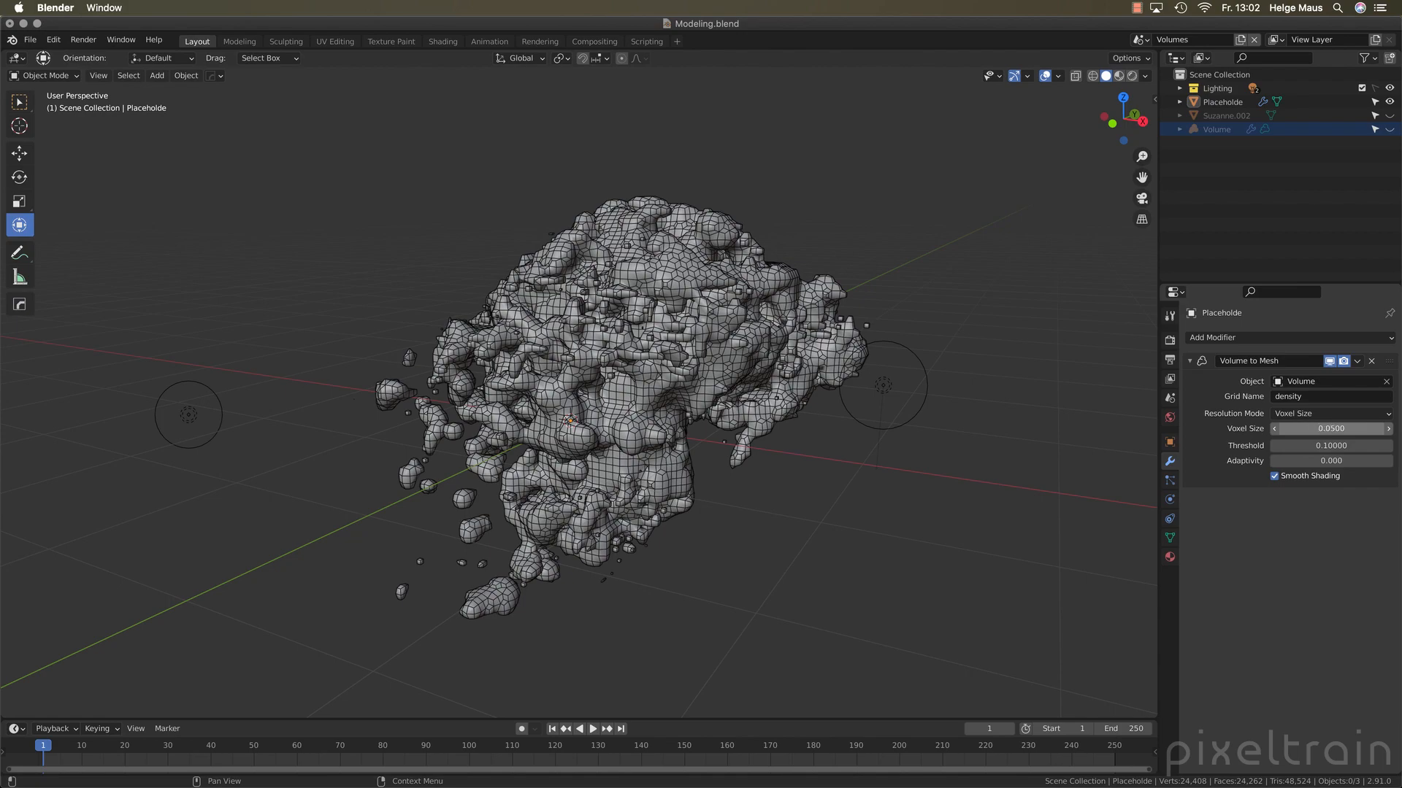
Refine the generated mesh by setting the voxel size to 0.02 and inspect it from another angle
click(1326, 426)
click(1291, 431)
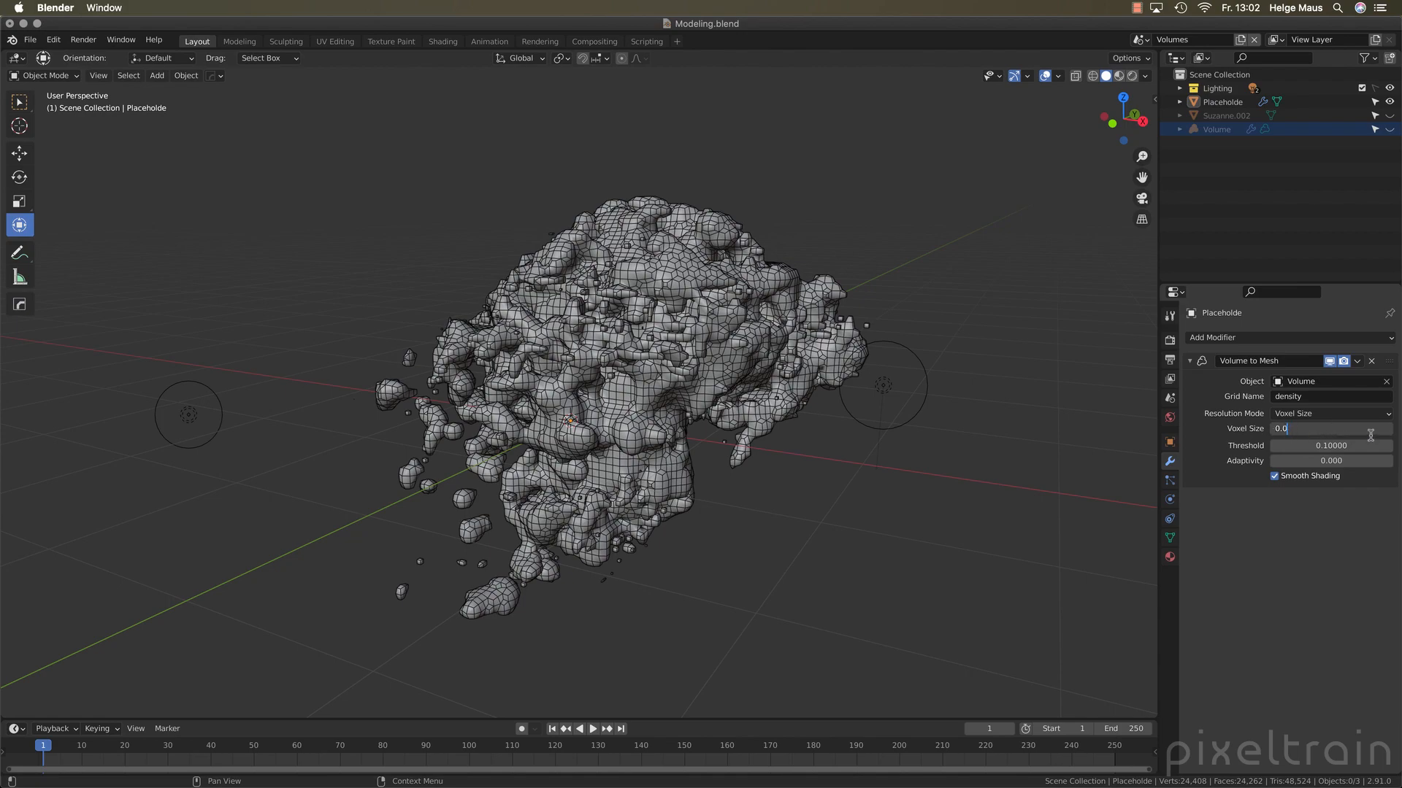
text(2)
key(Return)
middle_drag(599, 394, 501, 379)
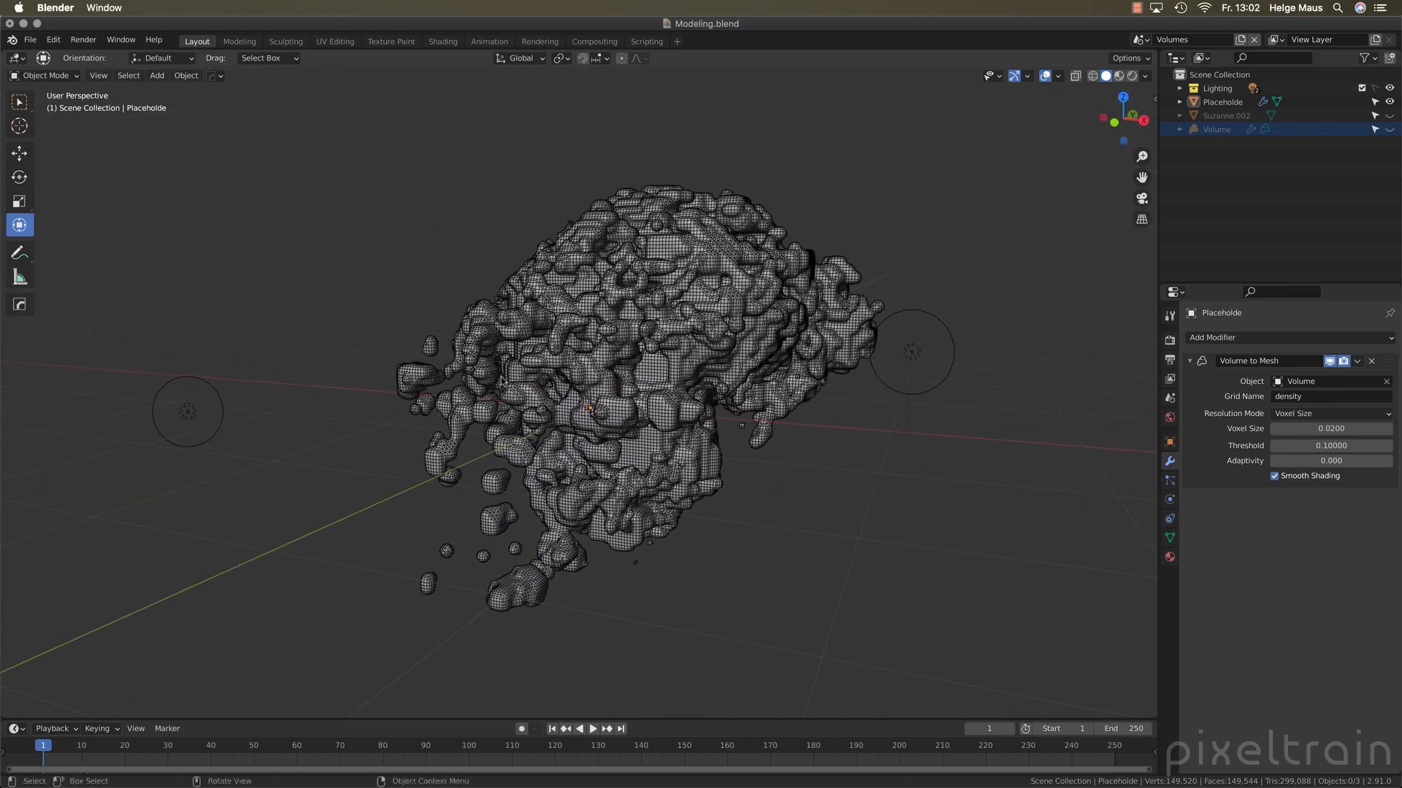
click(1317, 431)
text(1)
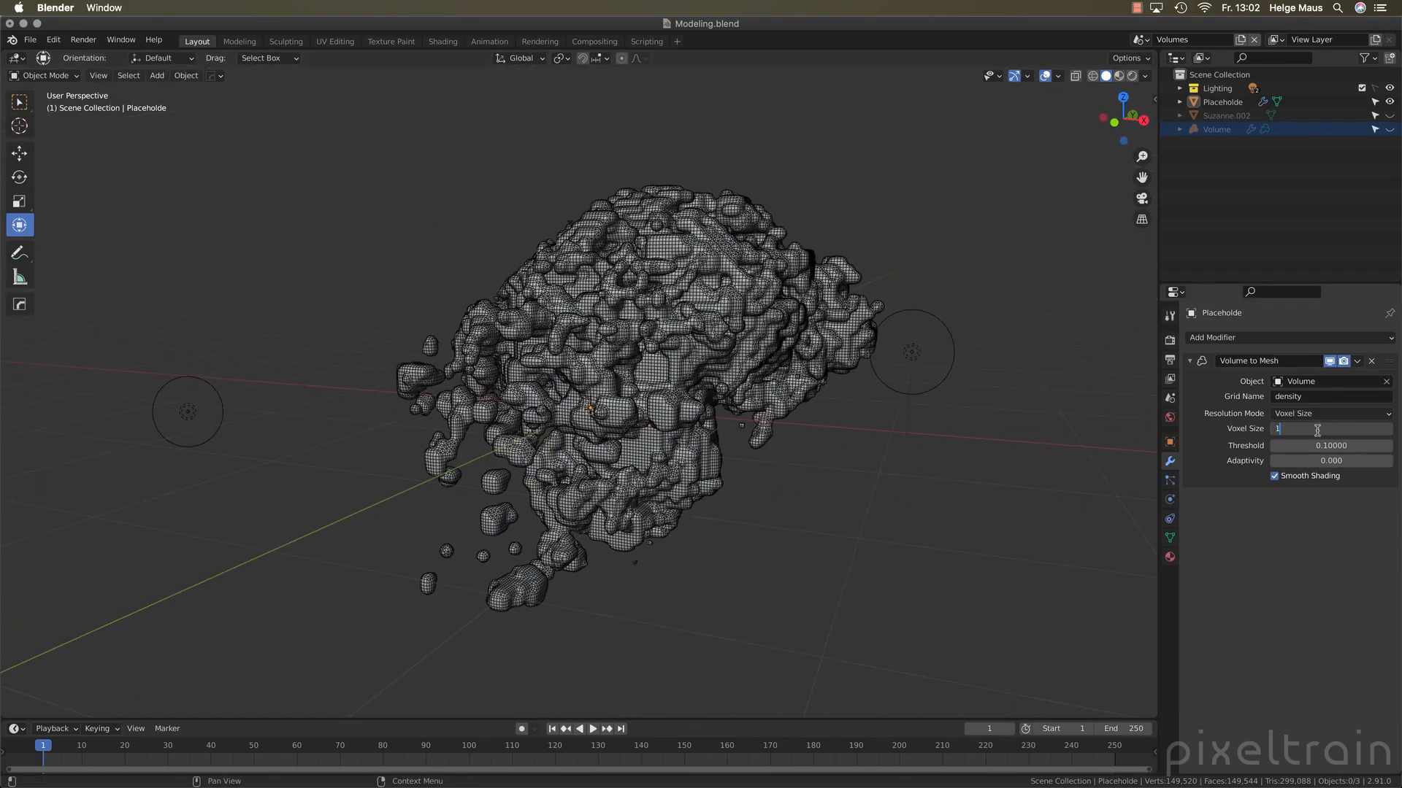
text(5)
key(Return)
Set the Volume to Mesh modifier's voxel size to 0.015
click(1357, 429)
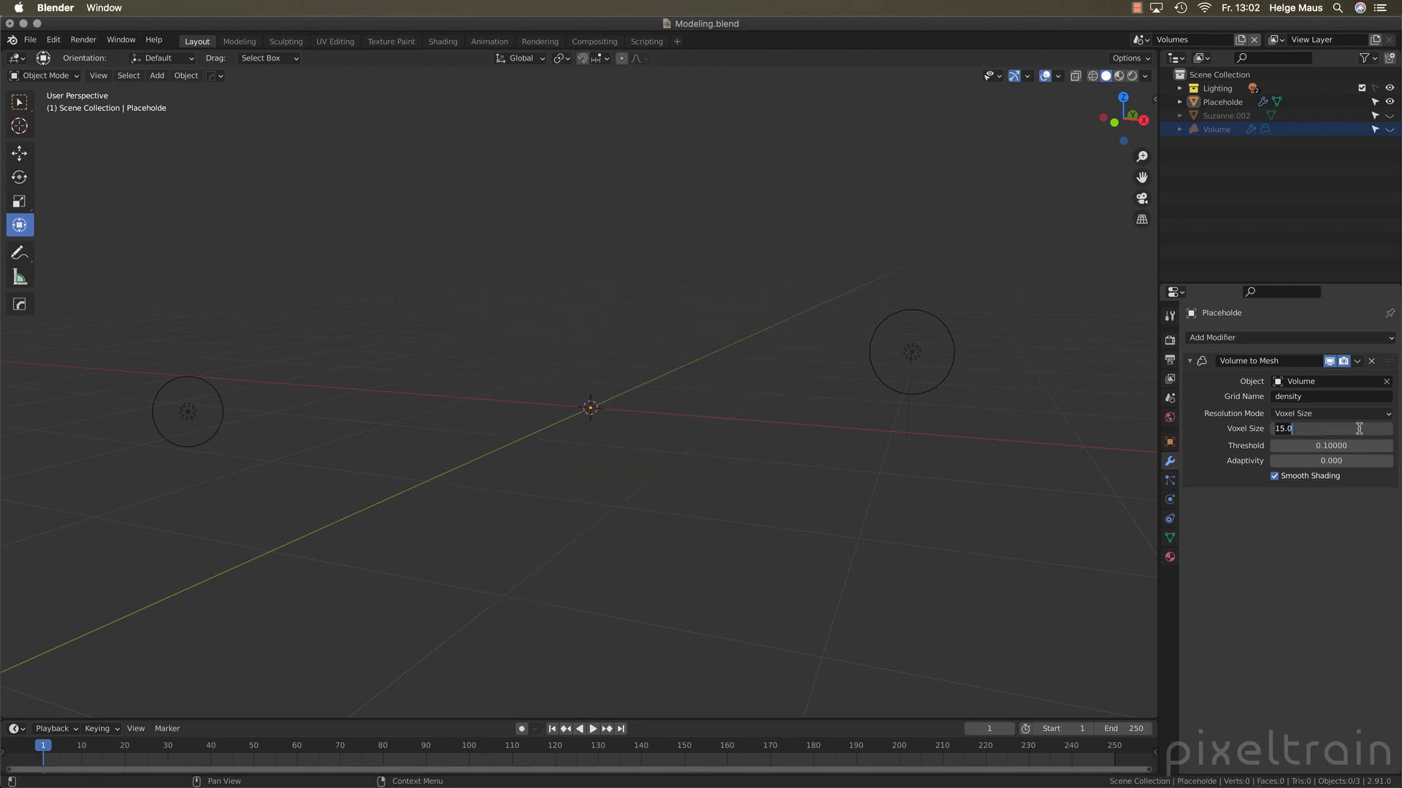
text(0.015)
key(Return)
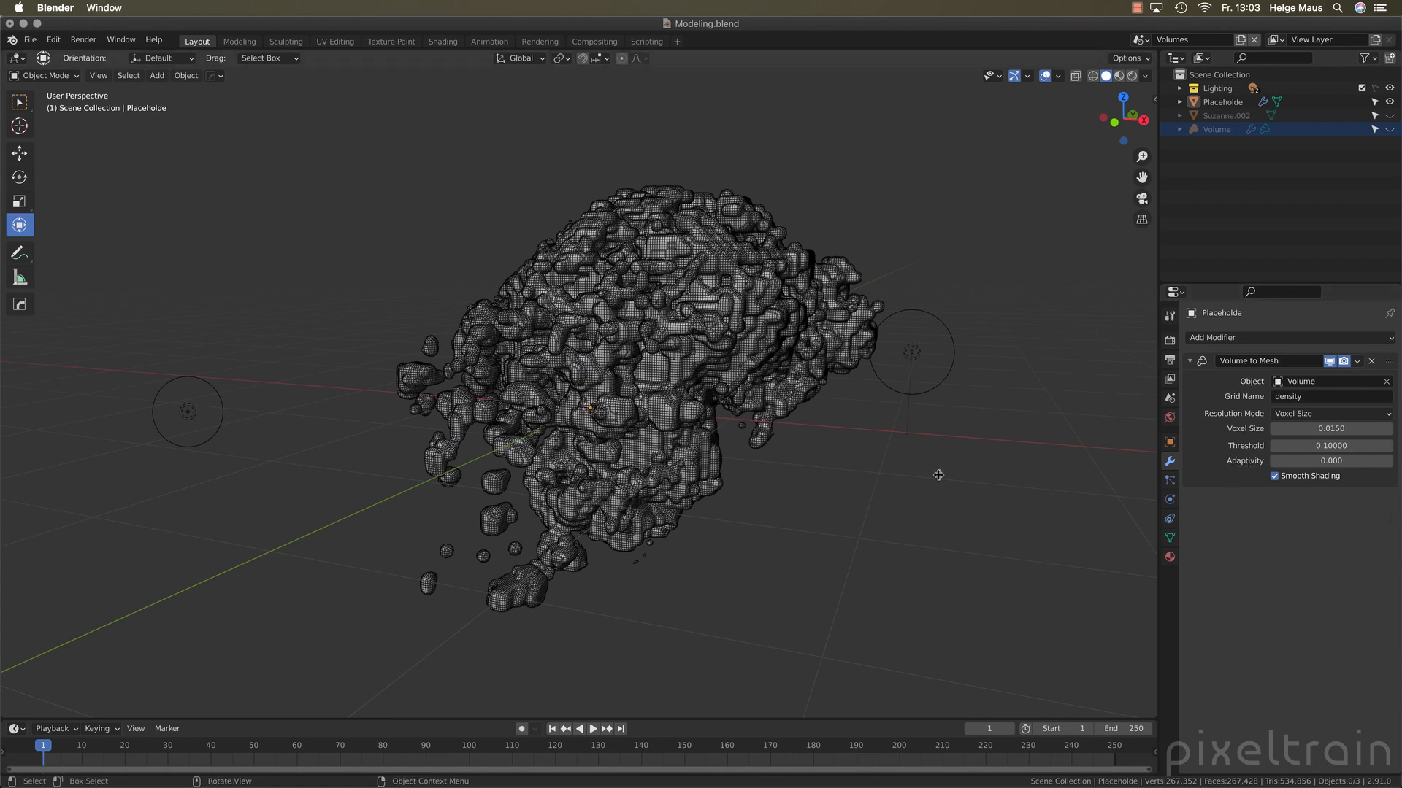
Simplify the generated mesh by setting the modifier's Adaptivity to 1
click(1387, 461)
text(0.01)
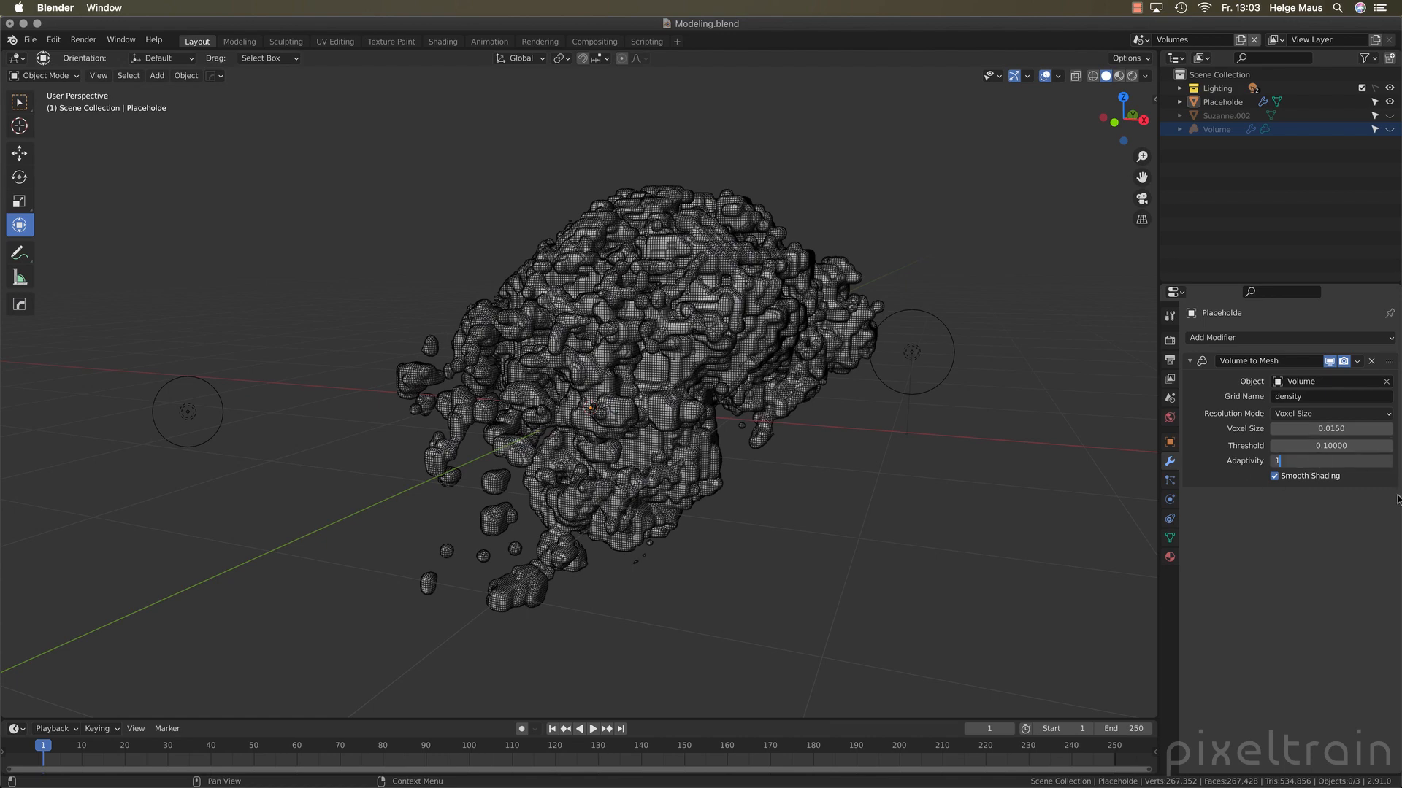
key(Return)
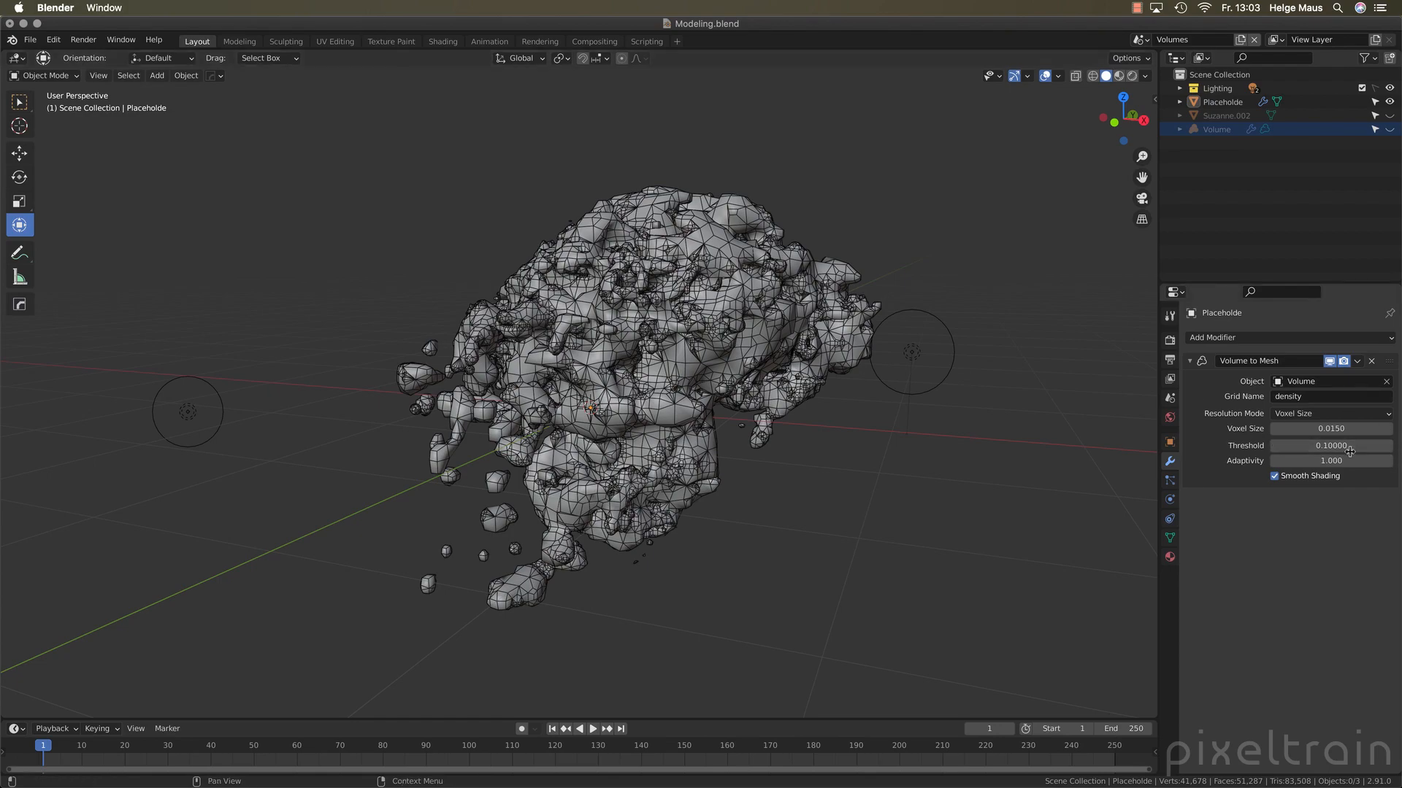
Lower the modifier's Adaptivity to 0.2 and inspect the mesh surface up close
click(1385, 461)
key(BackSpace)
key(BackSpace)
key(BackSpace)
text(0.2)
key(Return)
middle_drag(758, 430, 653, 367)
scroll(688, 364, up, 5)
scroll(688, 365, down, 5)
Set the Volume to Mesh modifier's Adaptivity to 0
click(1366, 461)
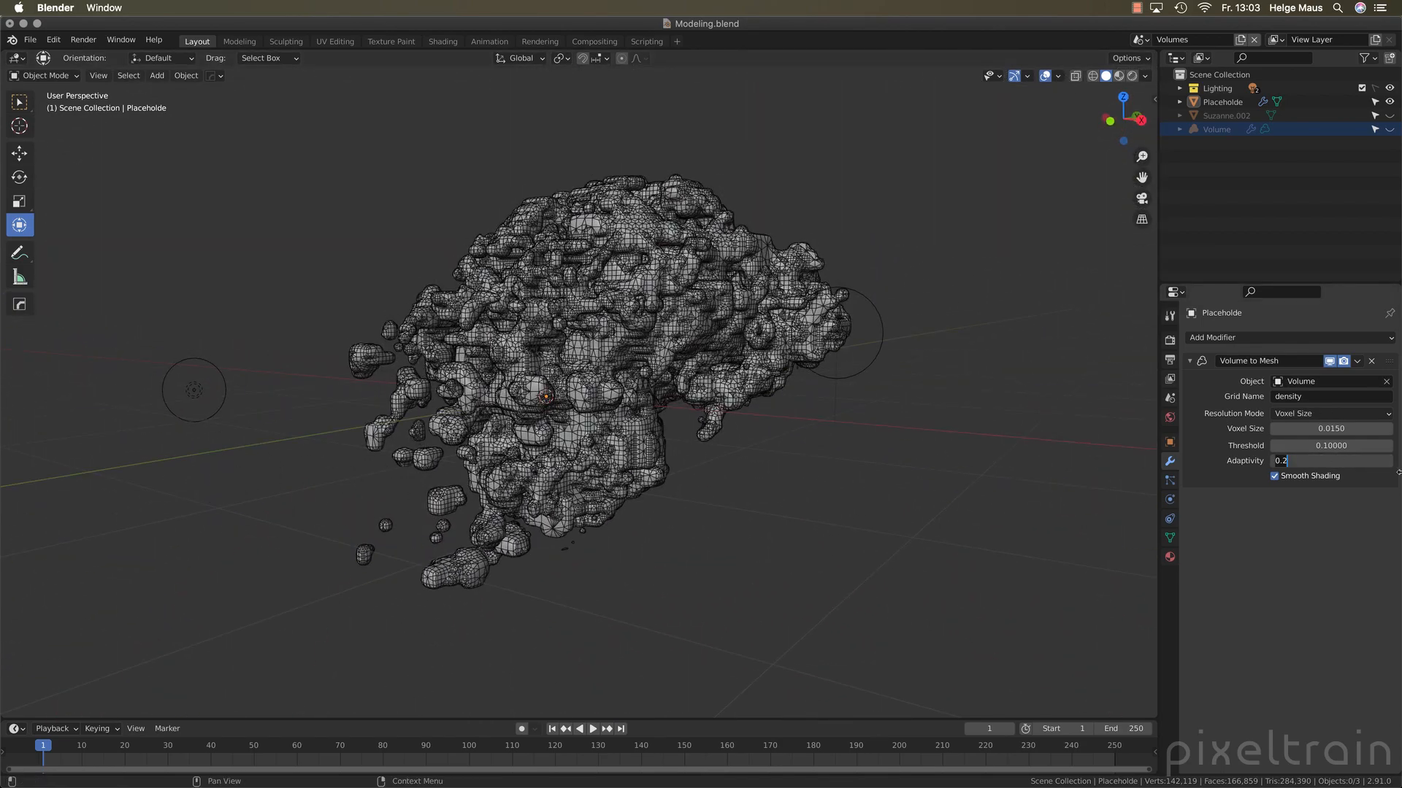
text(0)
key(Return)
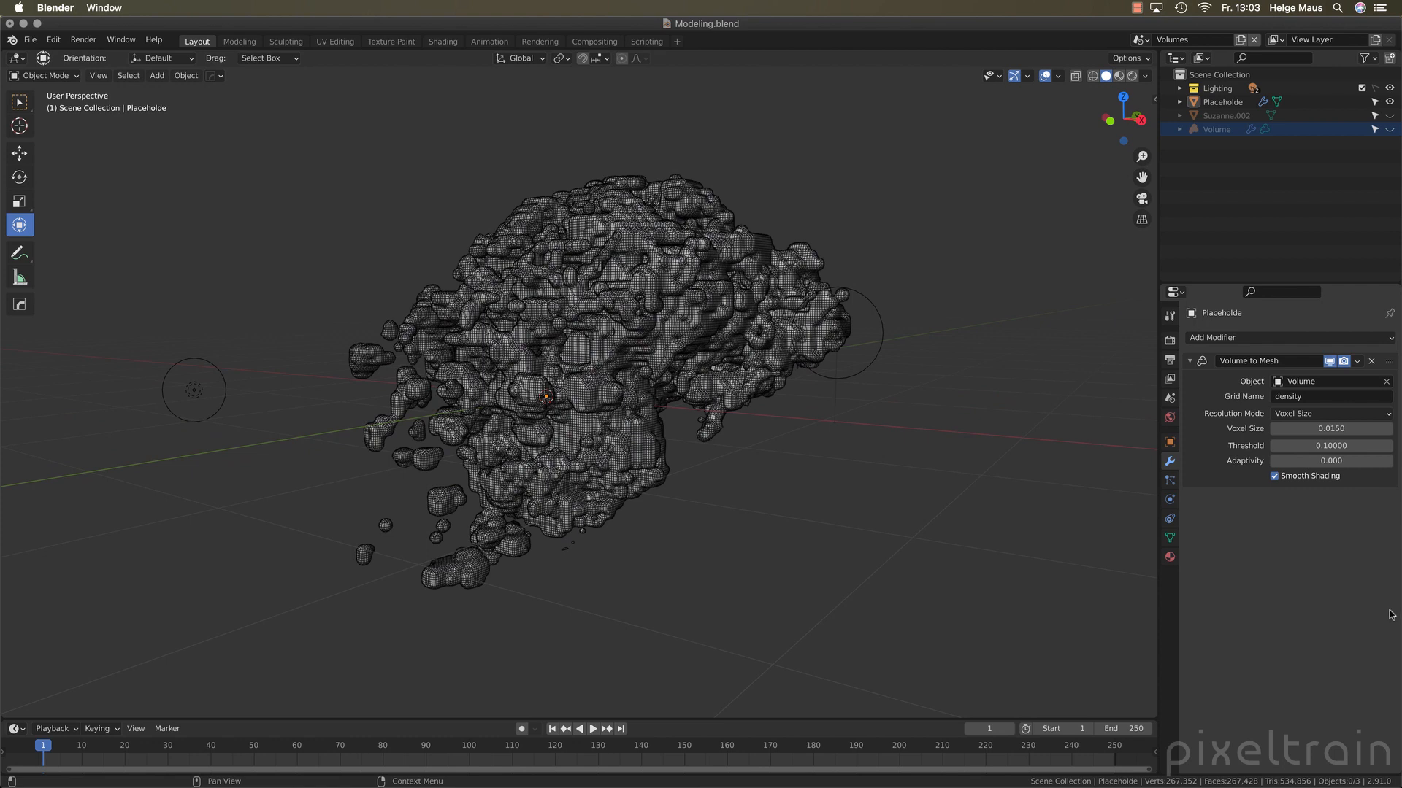
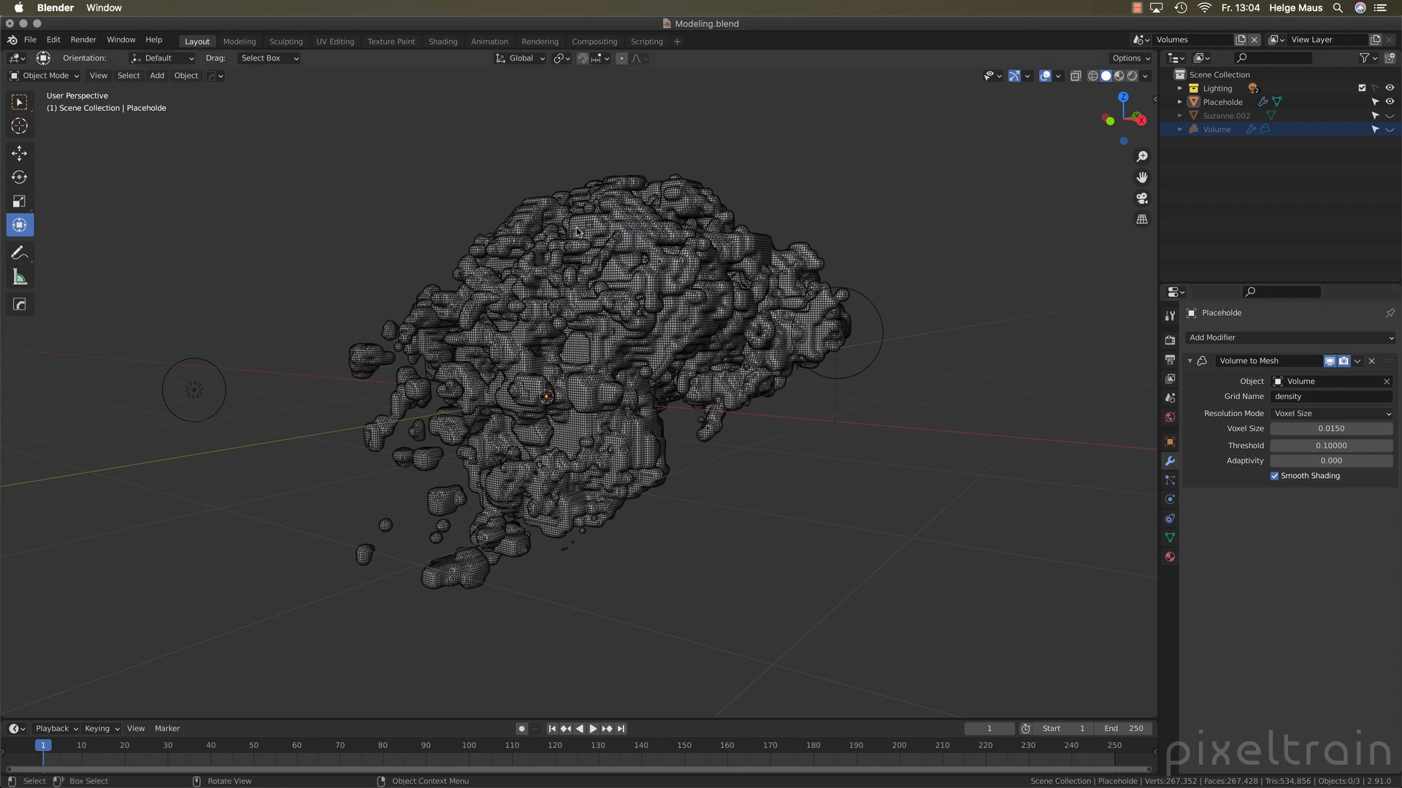
Set the Volume to Mesh modifier's Threshold to 0.01
click(1352, 445)
text(0.)
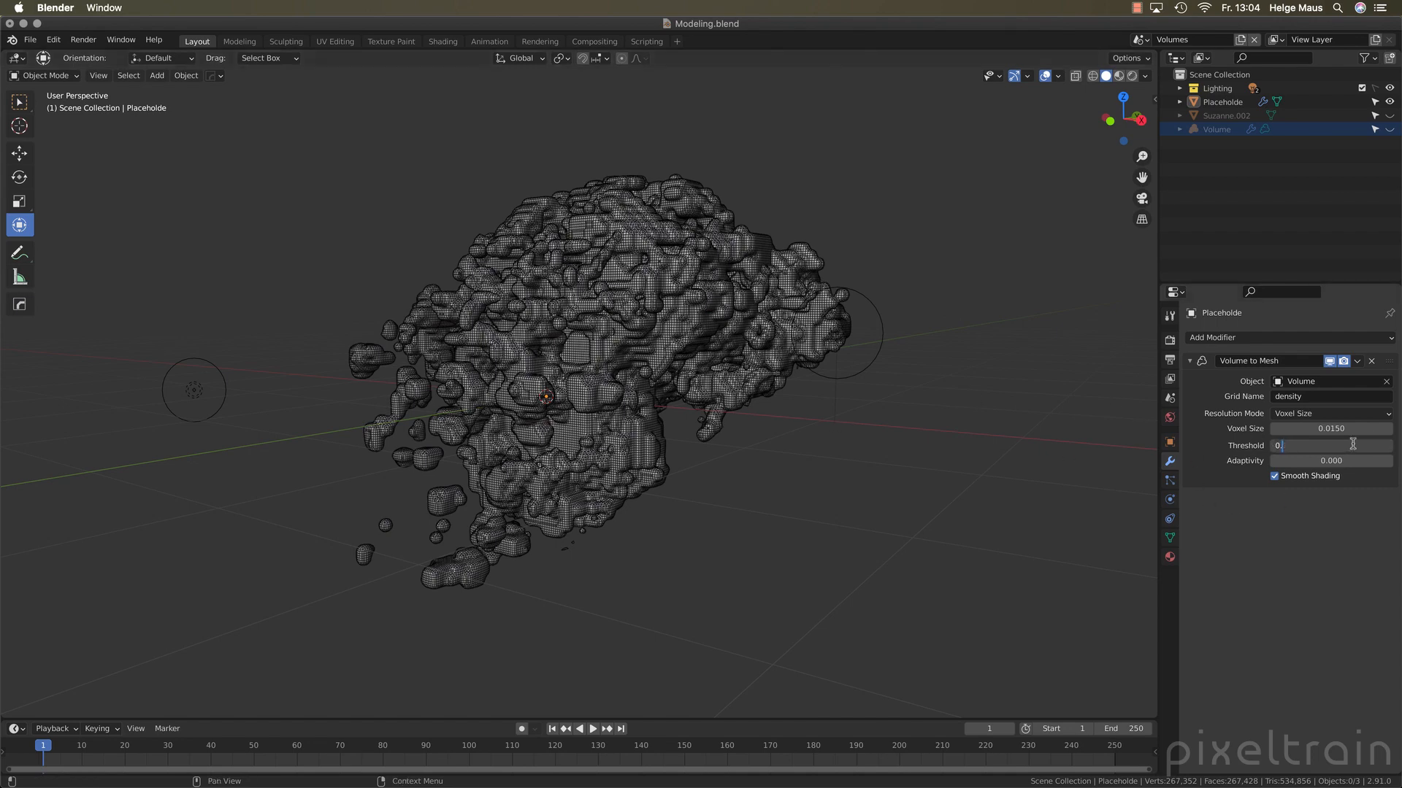
text(01)
key(Return)
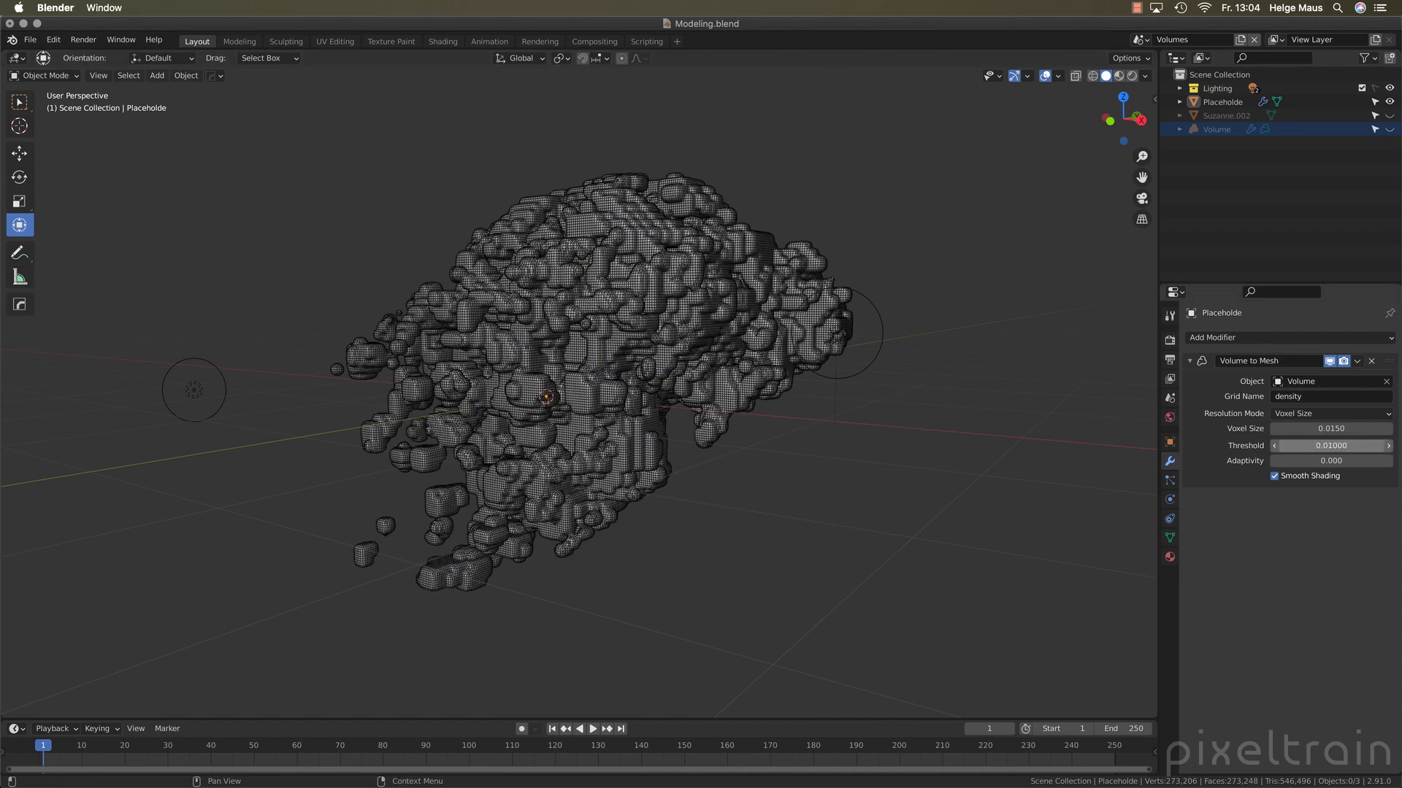
Raise the Volume to Mesh modifier's Threshold to 0.9
click(1348, 447)
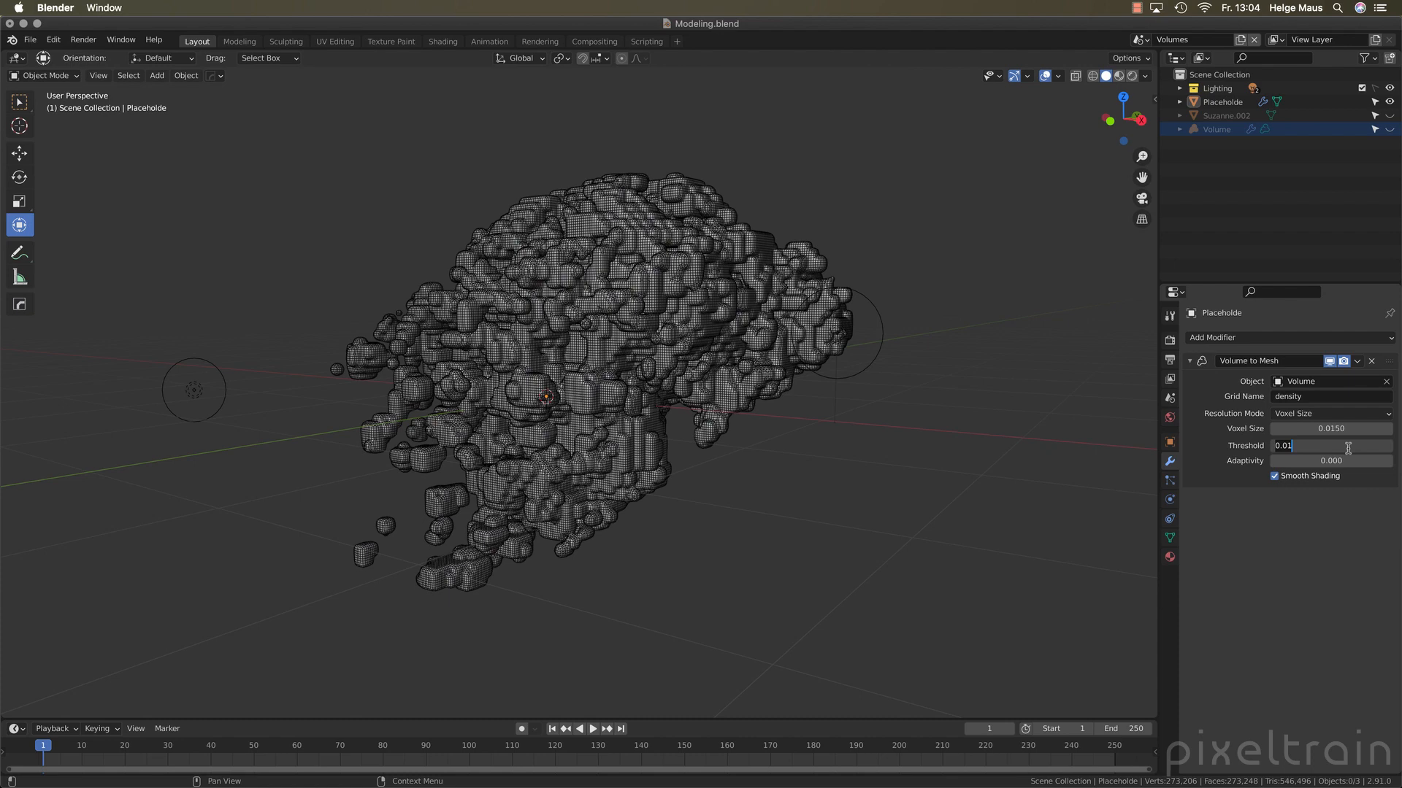
click(1348, 448)
text(9)
key(Return)
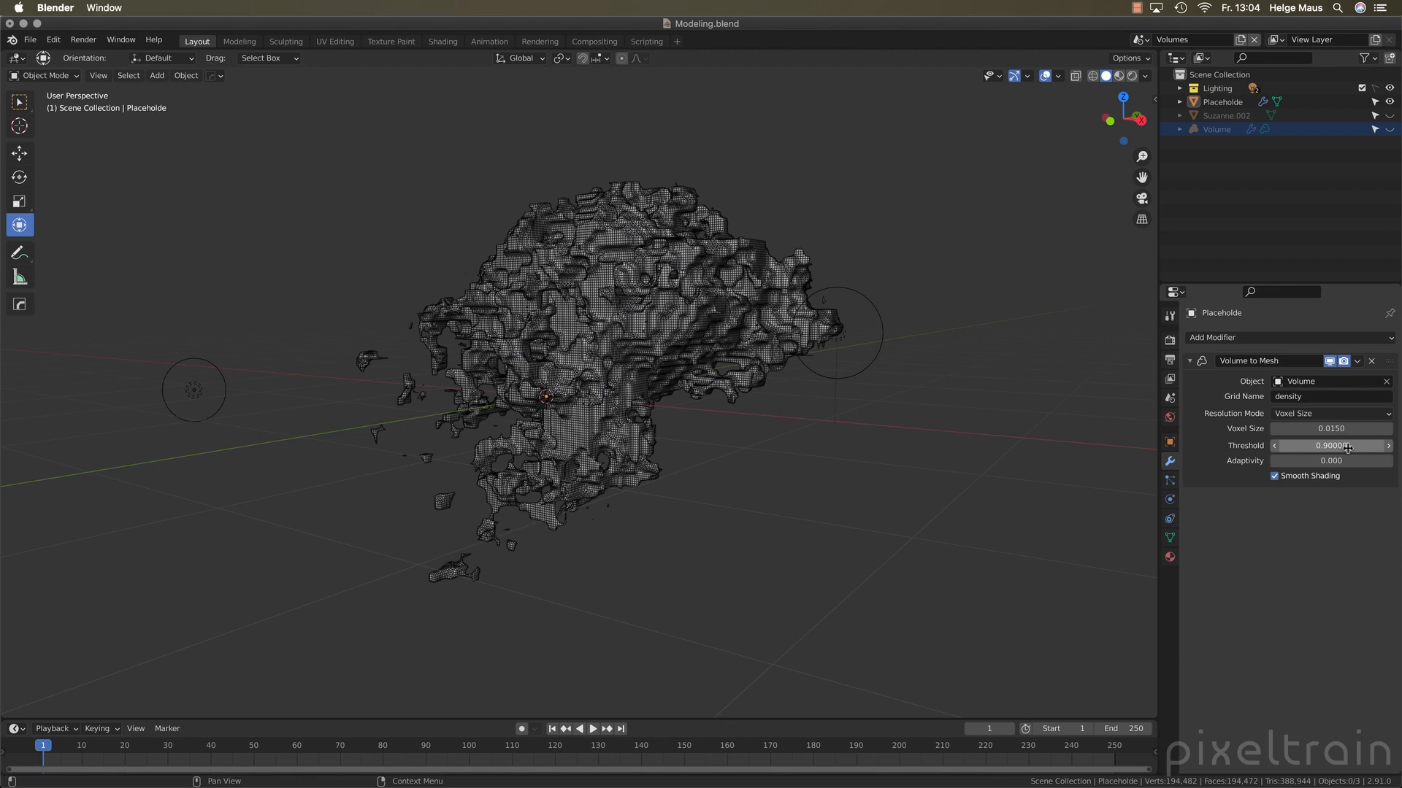
Reset the modifier's Threshold to its default value and set it to 0.1
click(1348, 448)
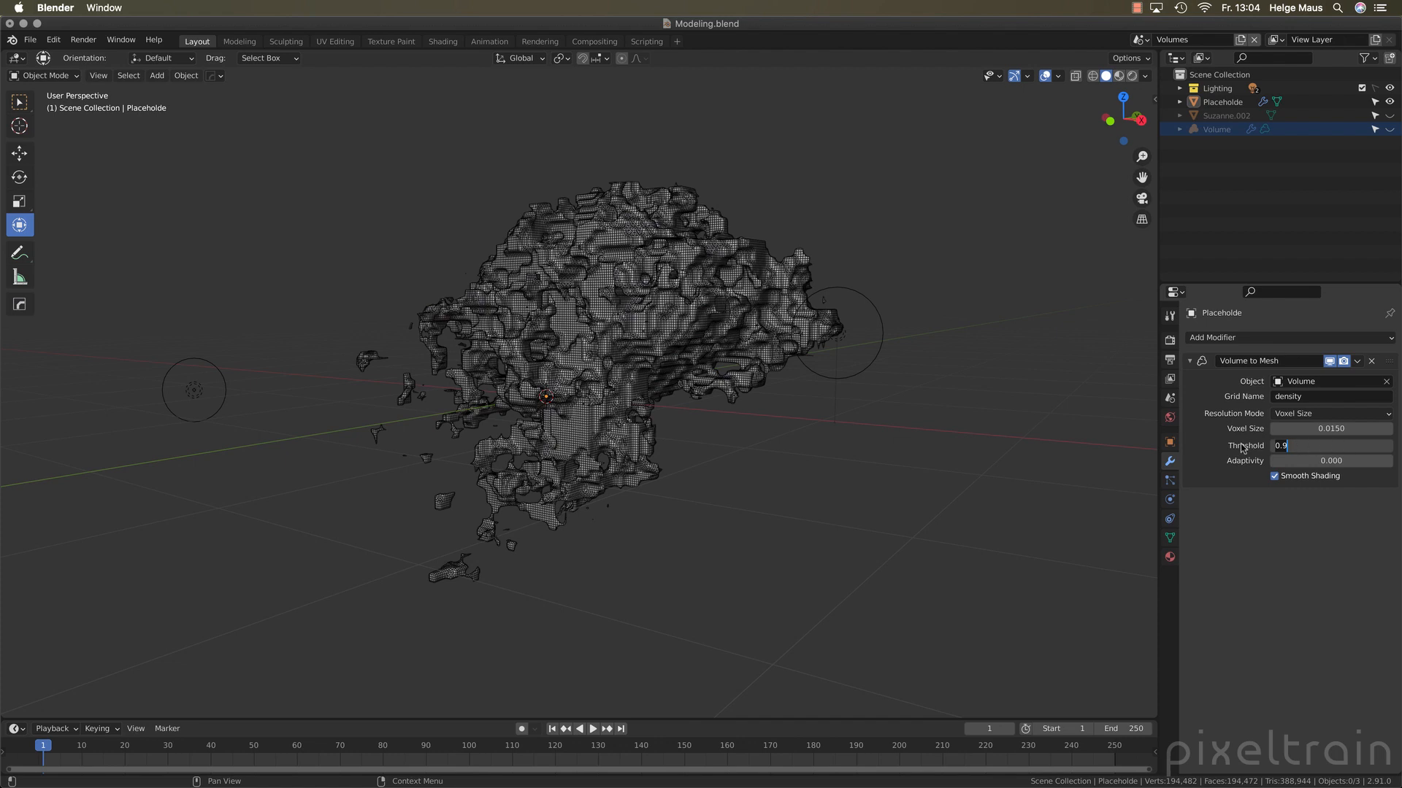
key(Return)
right_click(1300, 446)
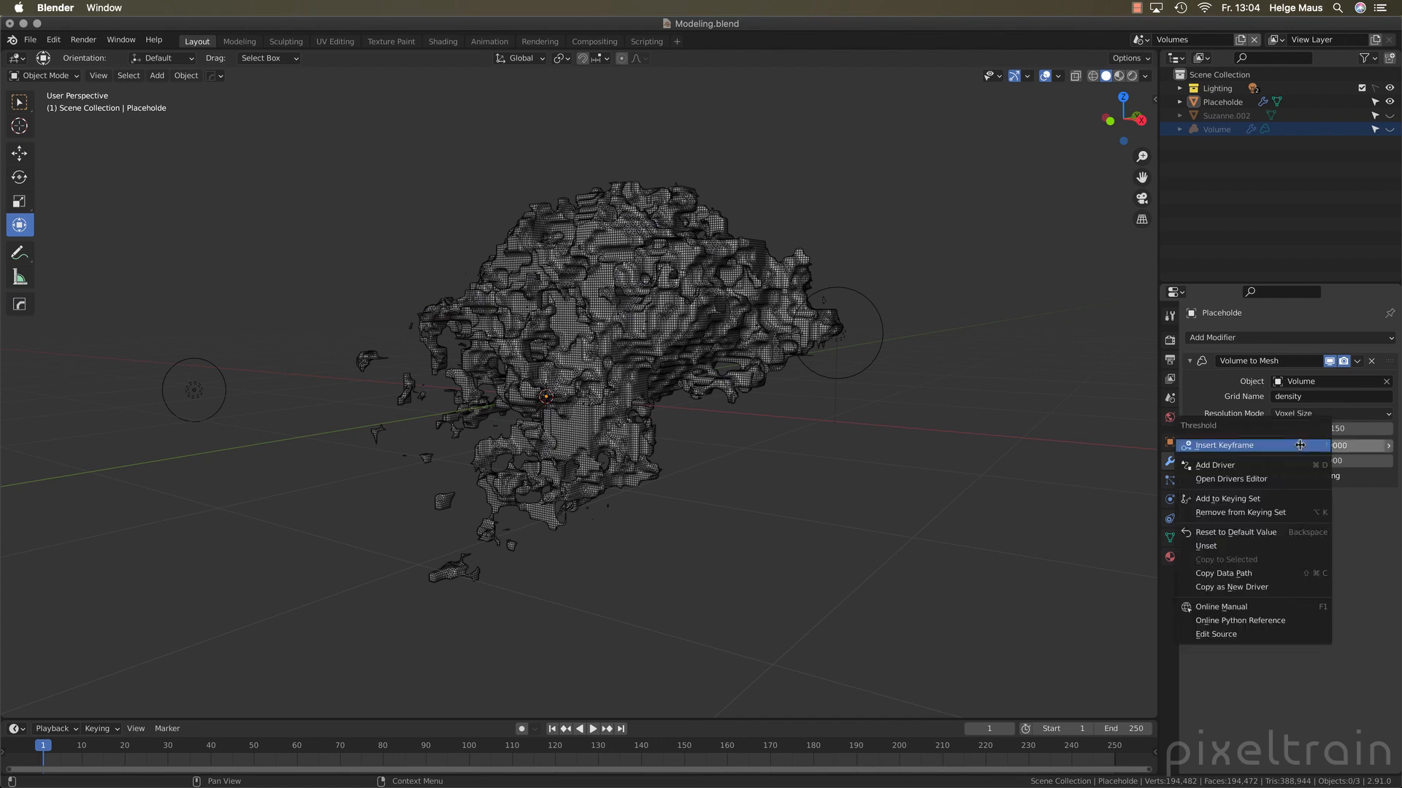
click(1285, 532)
click(1335, 447)
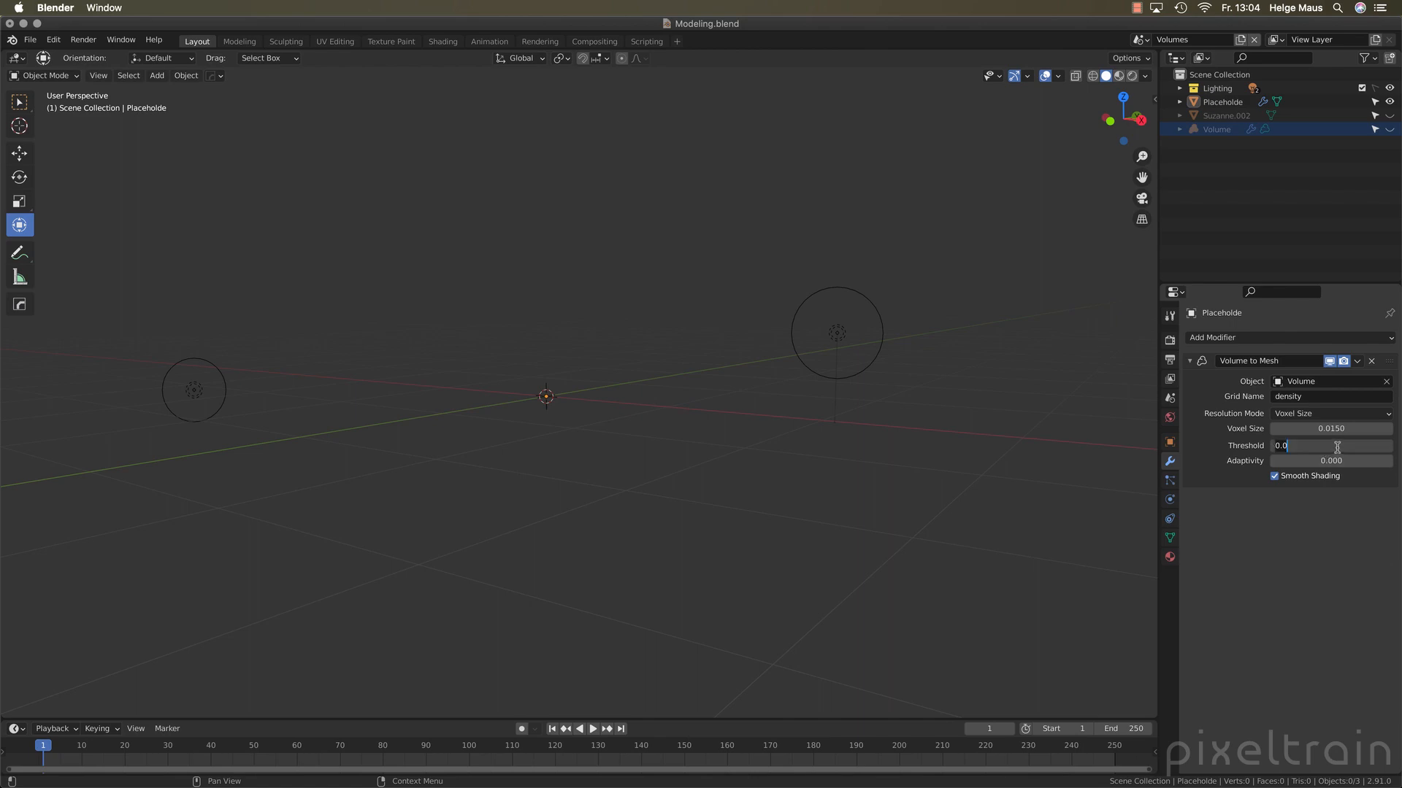
text(0.0.1)
key(Return)
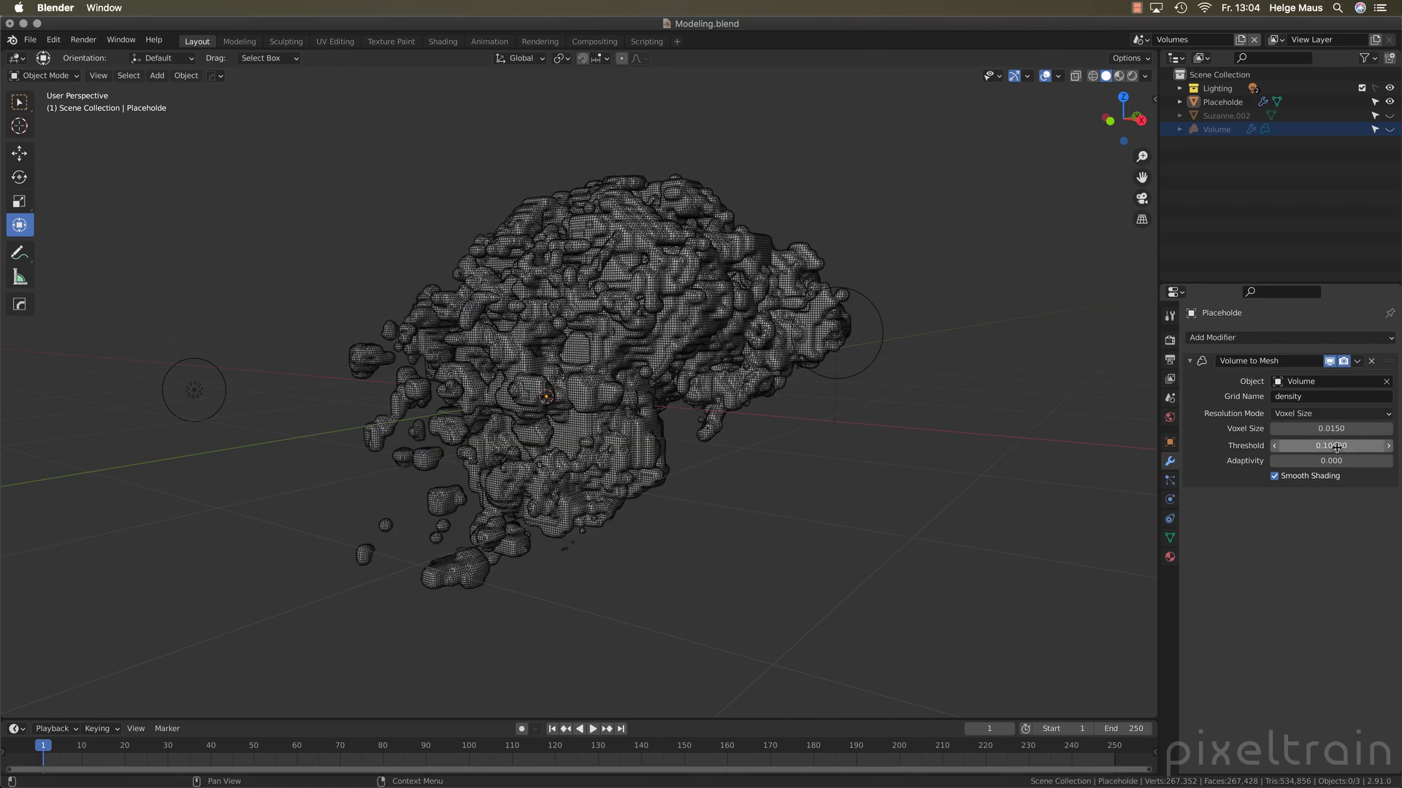
Switch from the Volumes scene to the Ocean scene
middle_drag(978, 445, 1015, 449)
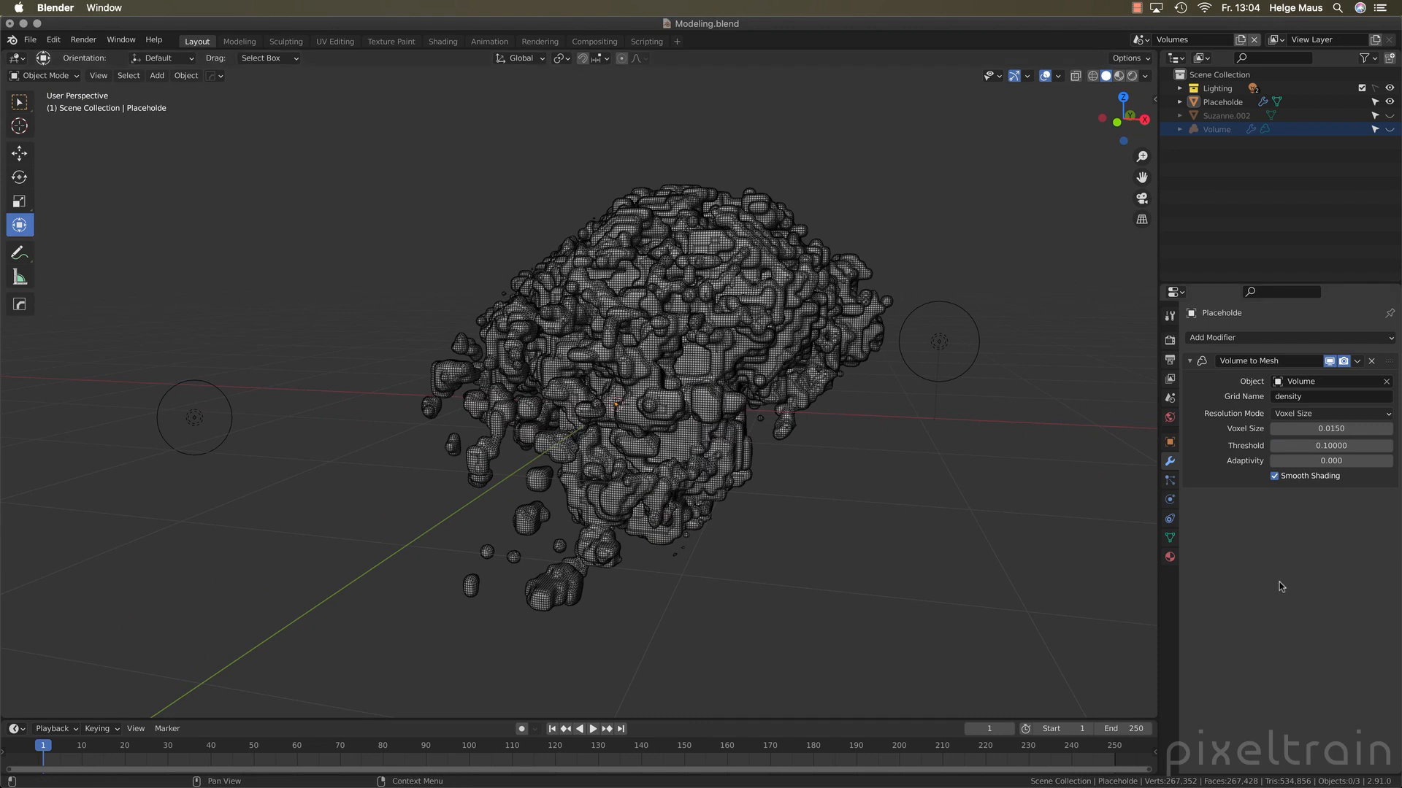
click(1139, 40)
click(1152, 87)
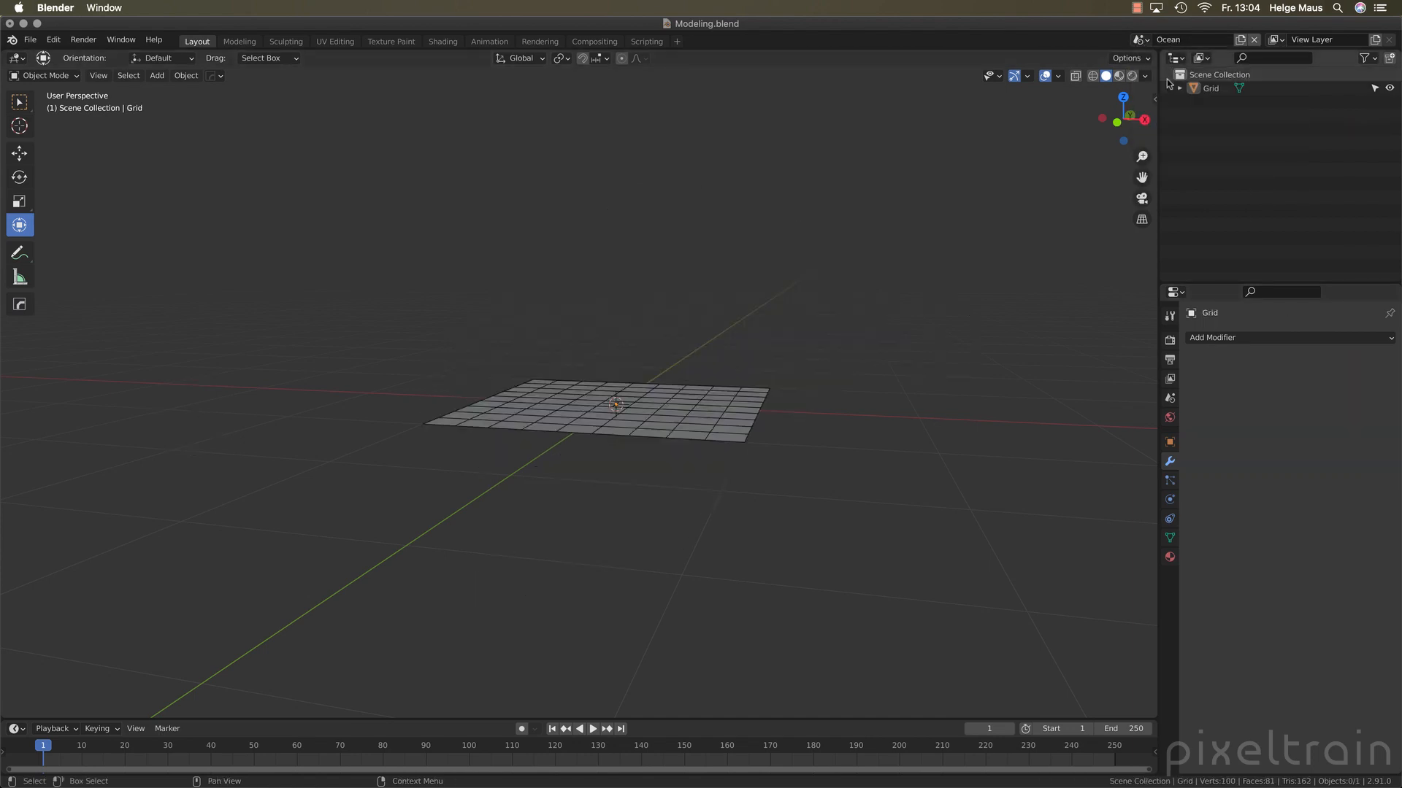
Select the grid object and add an Ocean modifier to it
middle_drag(505, 463, 651, 431)
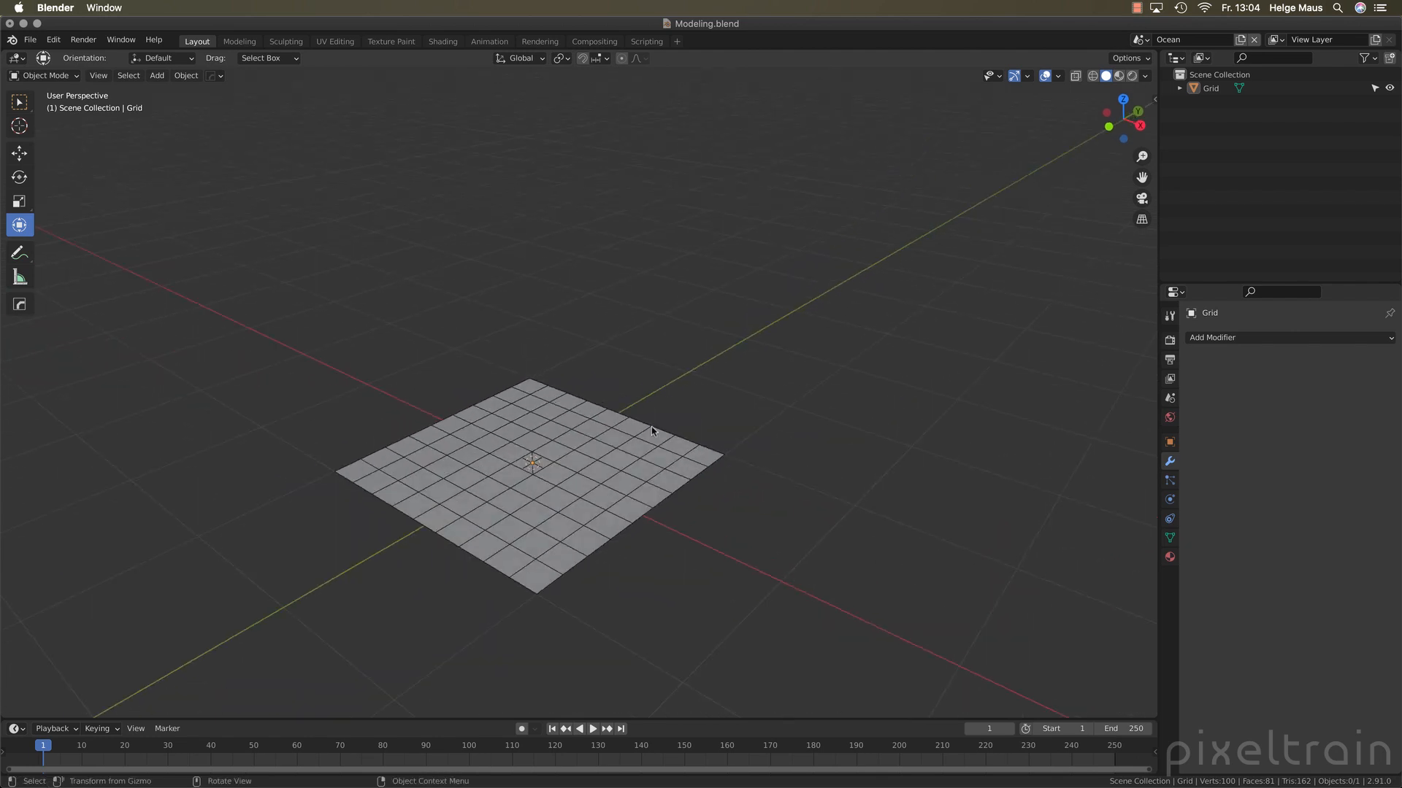
click(1204, 88)
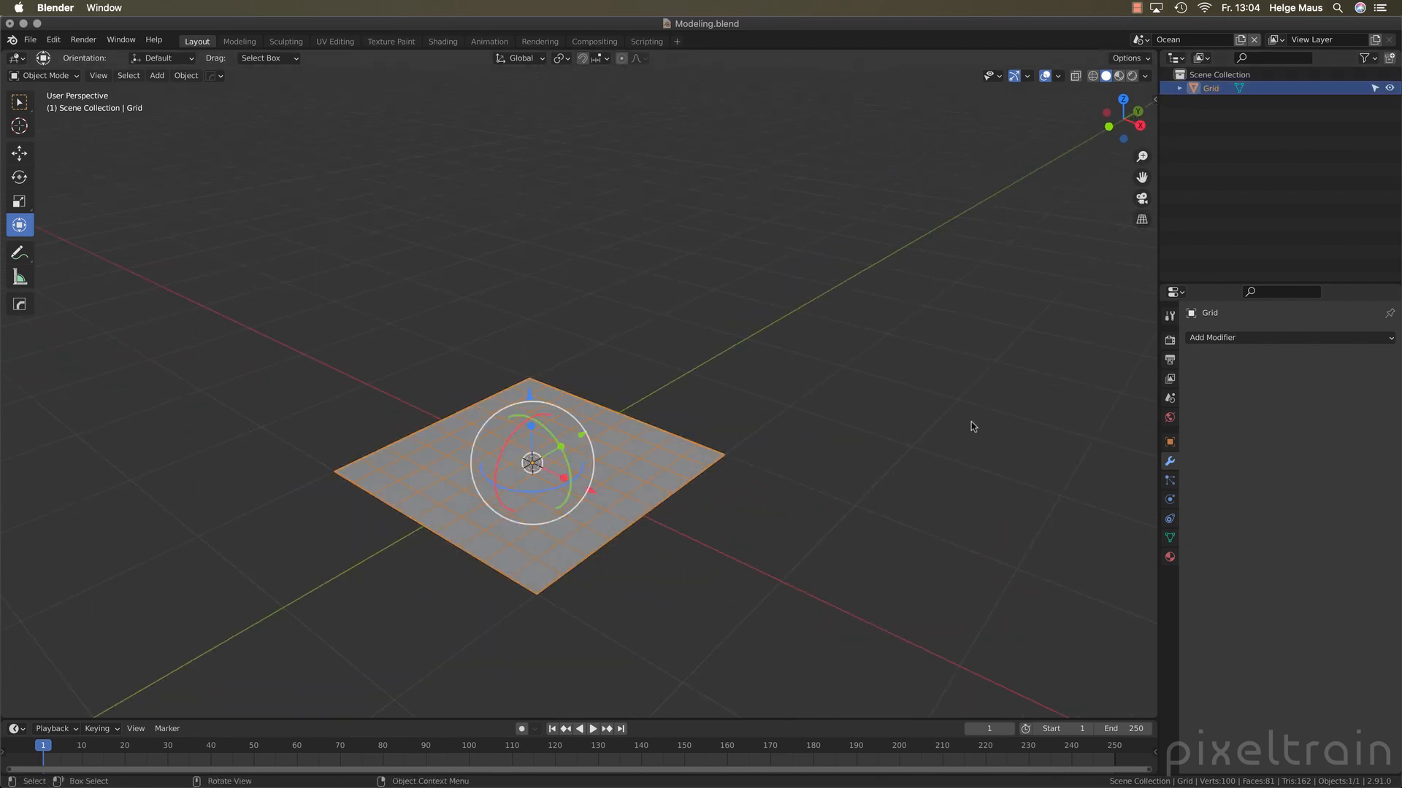
click(1226, 337)
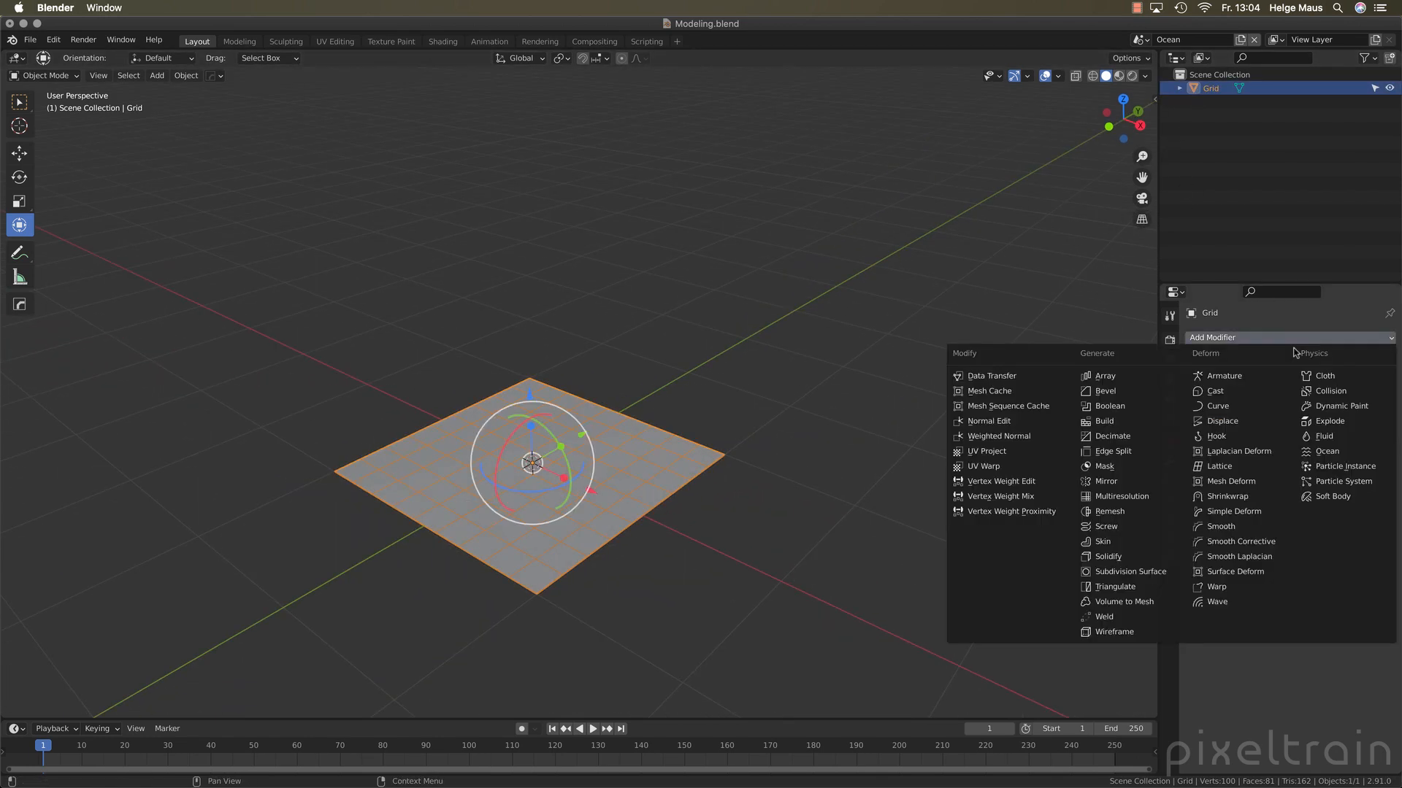
click(1359, 457)
scroll(729, 533, down, 6)
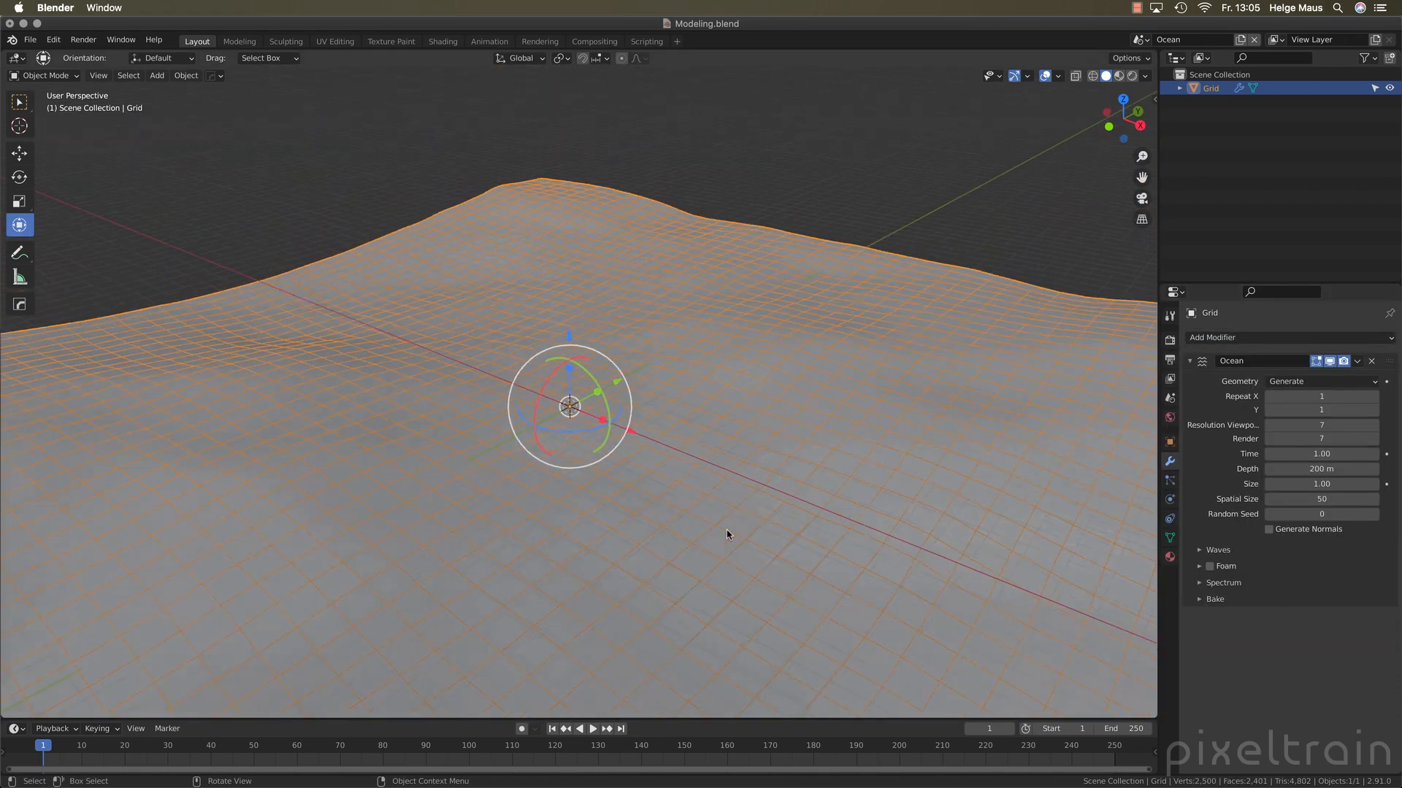
scroll(726, 533, down, 4)
mouse_move(729, 538)
middle_down()
mouse_move(691, 507)
mouse_move(723, 540)
middle_up()
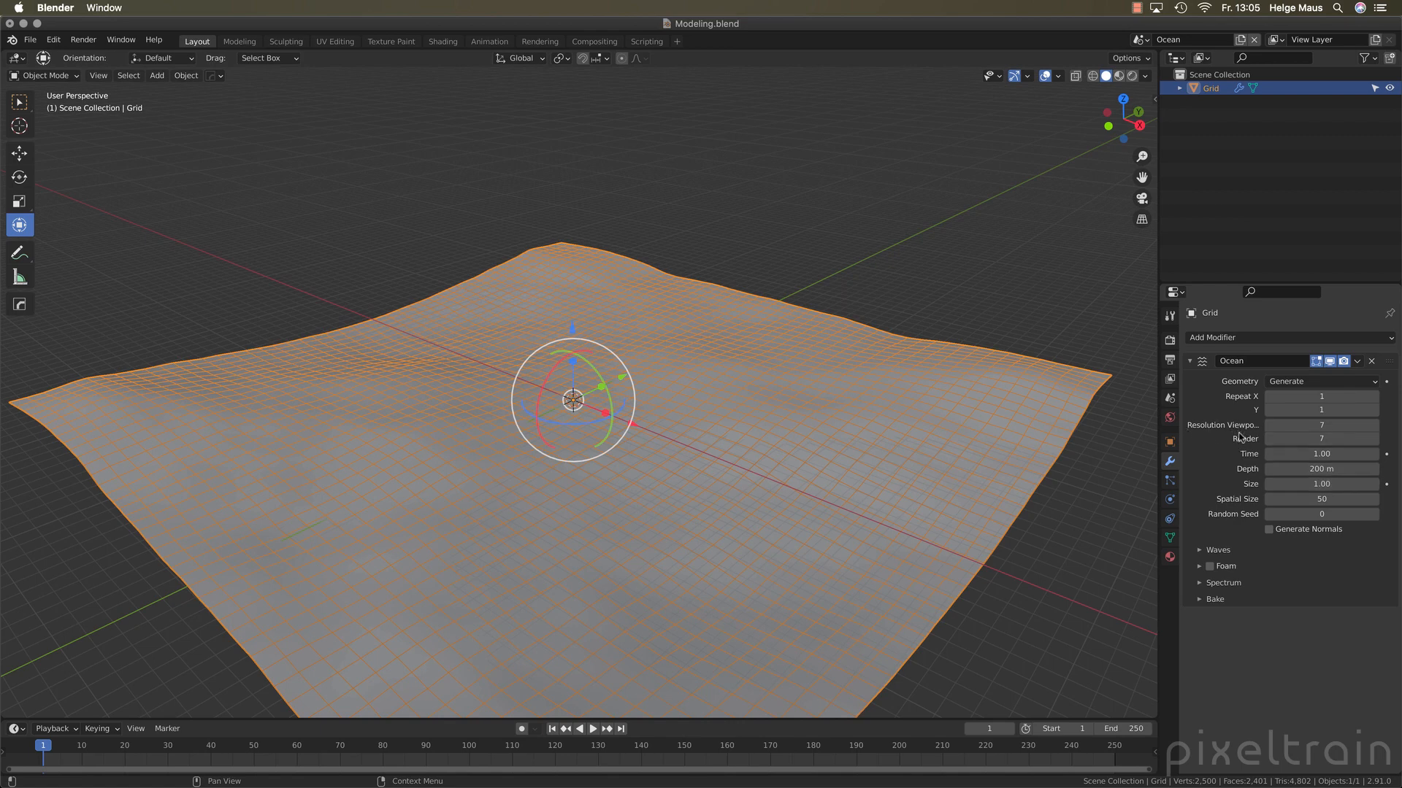
Set the Ocean modifier's viewport and render resolutions both to 15
click(1333, 428)
text(15)
key(Tab)
text(15)
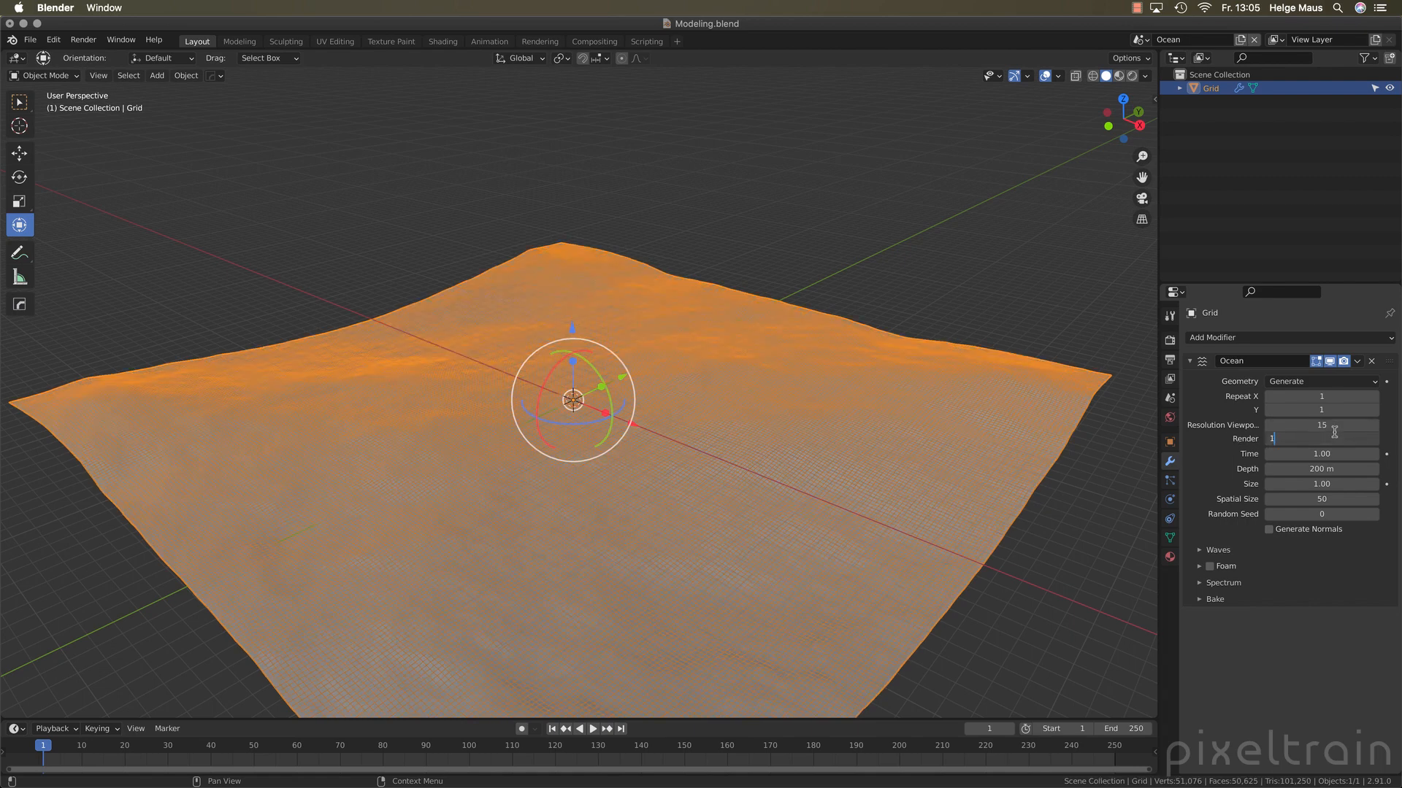
key(Tab)
key(Return)
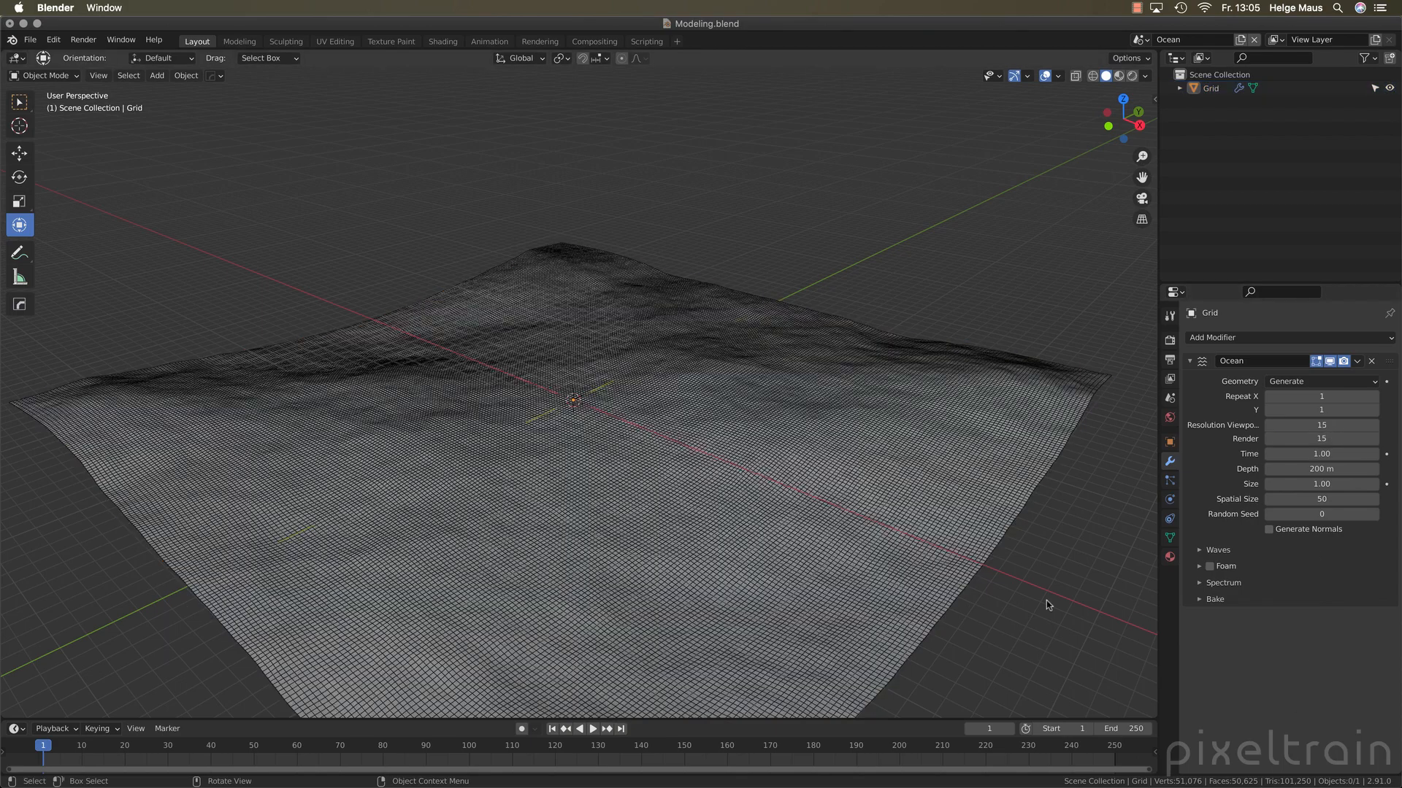
Deselect the ocean grid and display the viewport in rendered shading
click(1045, 604)
click(1132, 81)
mouse_move(700, 382)
middle_down()
mouse_move(670, 357)
mouse_move(854, 297)
middle_up()
middle_drag(723, 364, 774, 383)
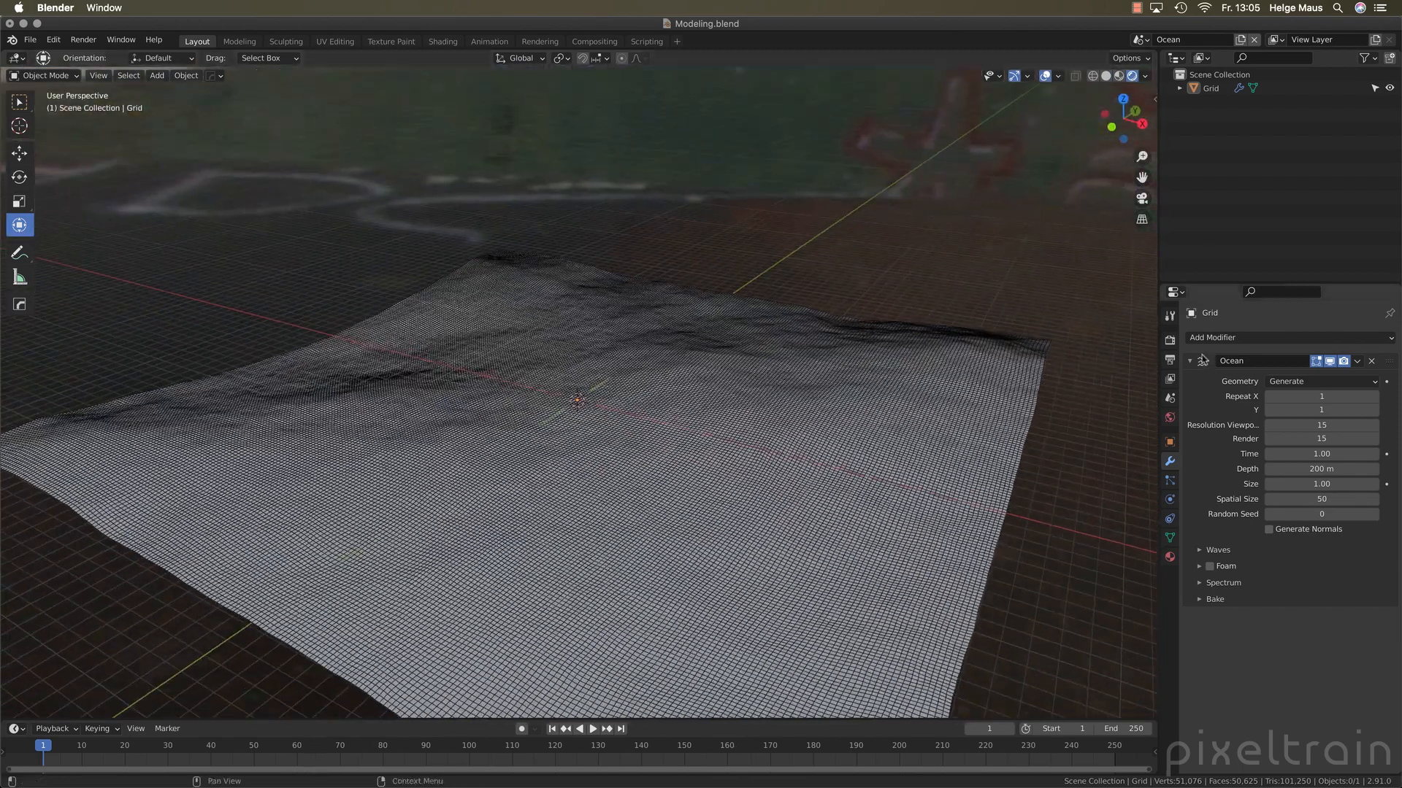
Set the Ocean scene's render engine to Cycles
click(1169, 340)
click(1289, 340)
click(1286, 383)
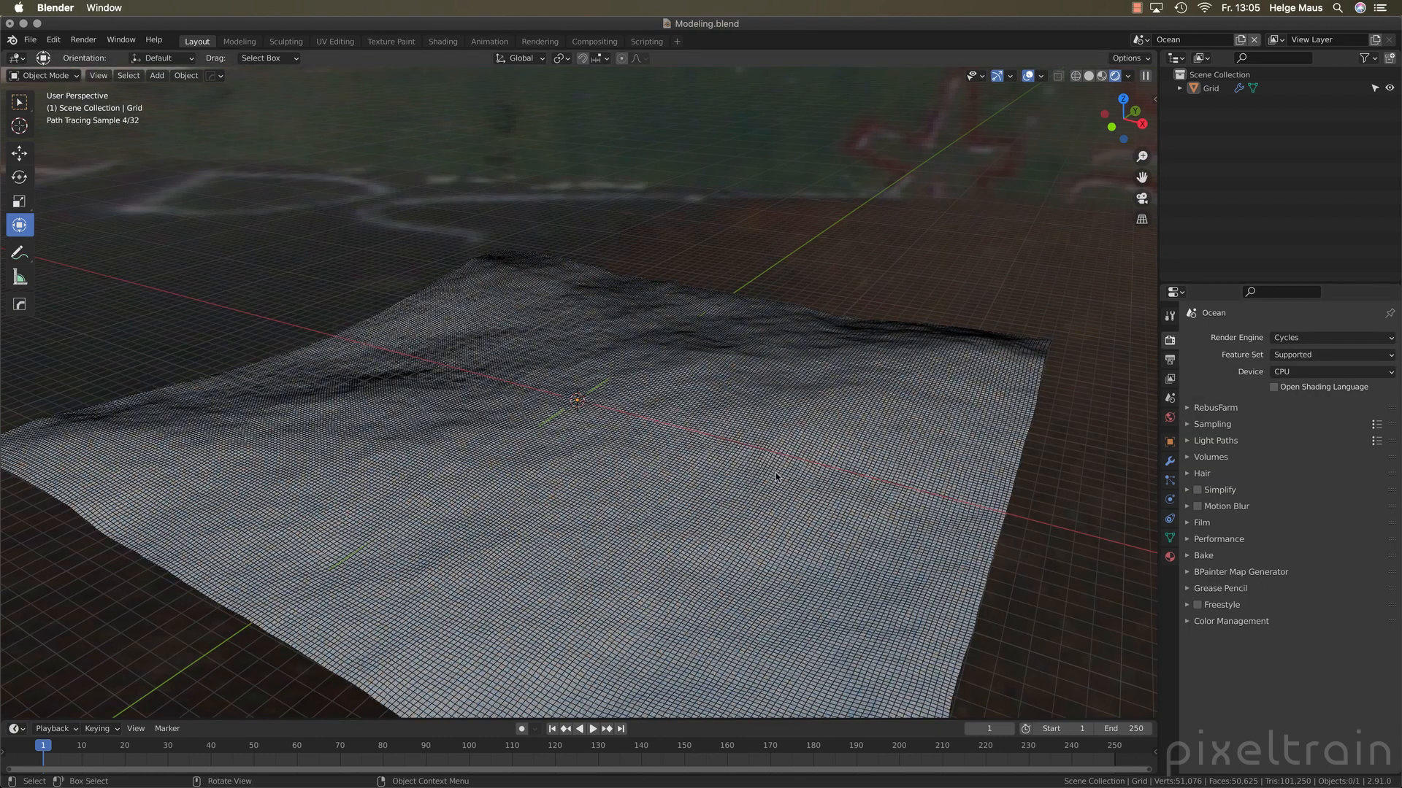
Turn off the wireframe overlay in the viewport and view the ocean surface from a lower angle
click(1040, 76)
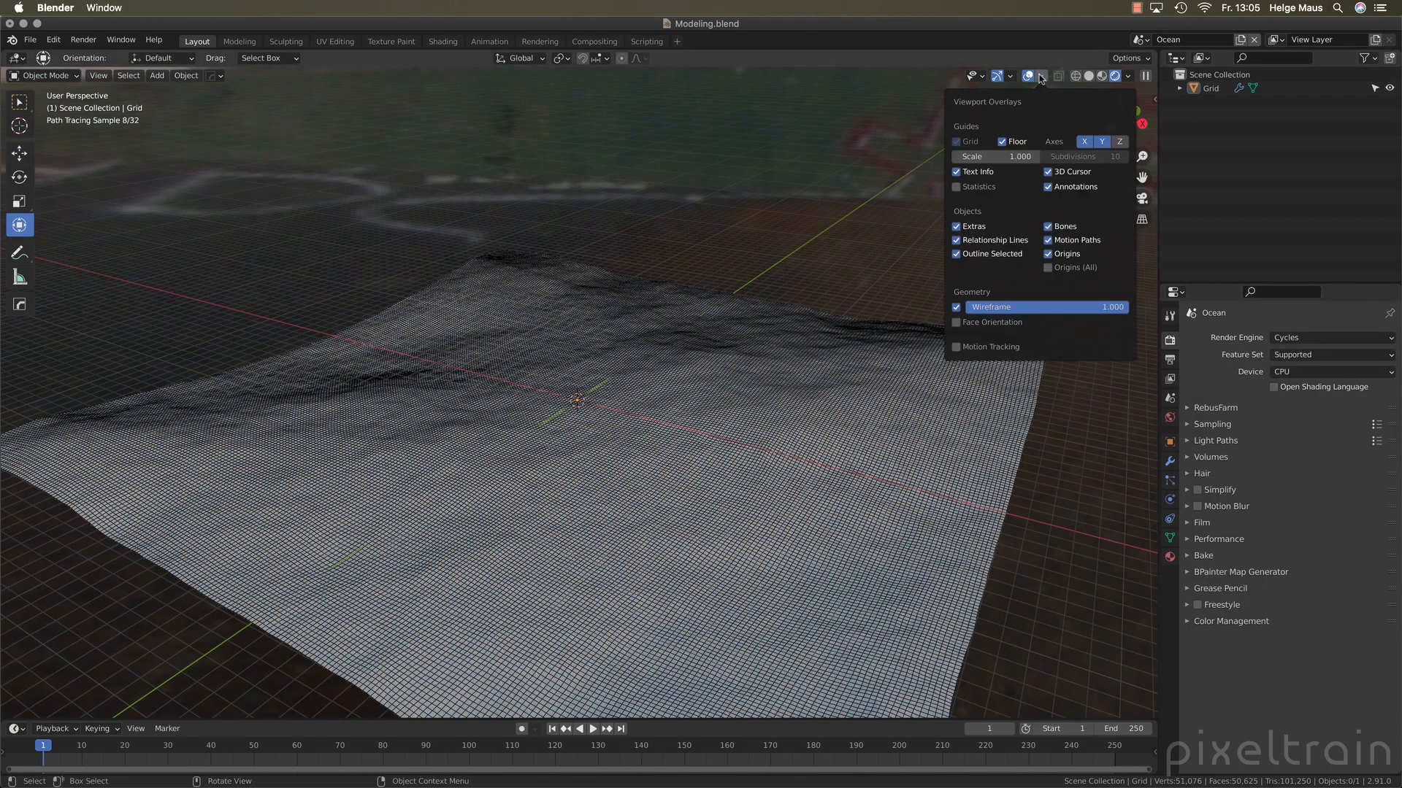
click(951, 308)
middle_drag(816, 423, 793, 397)
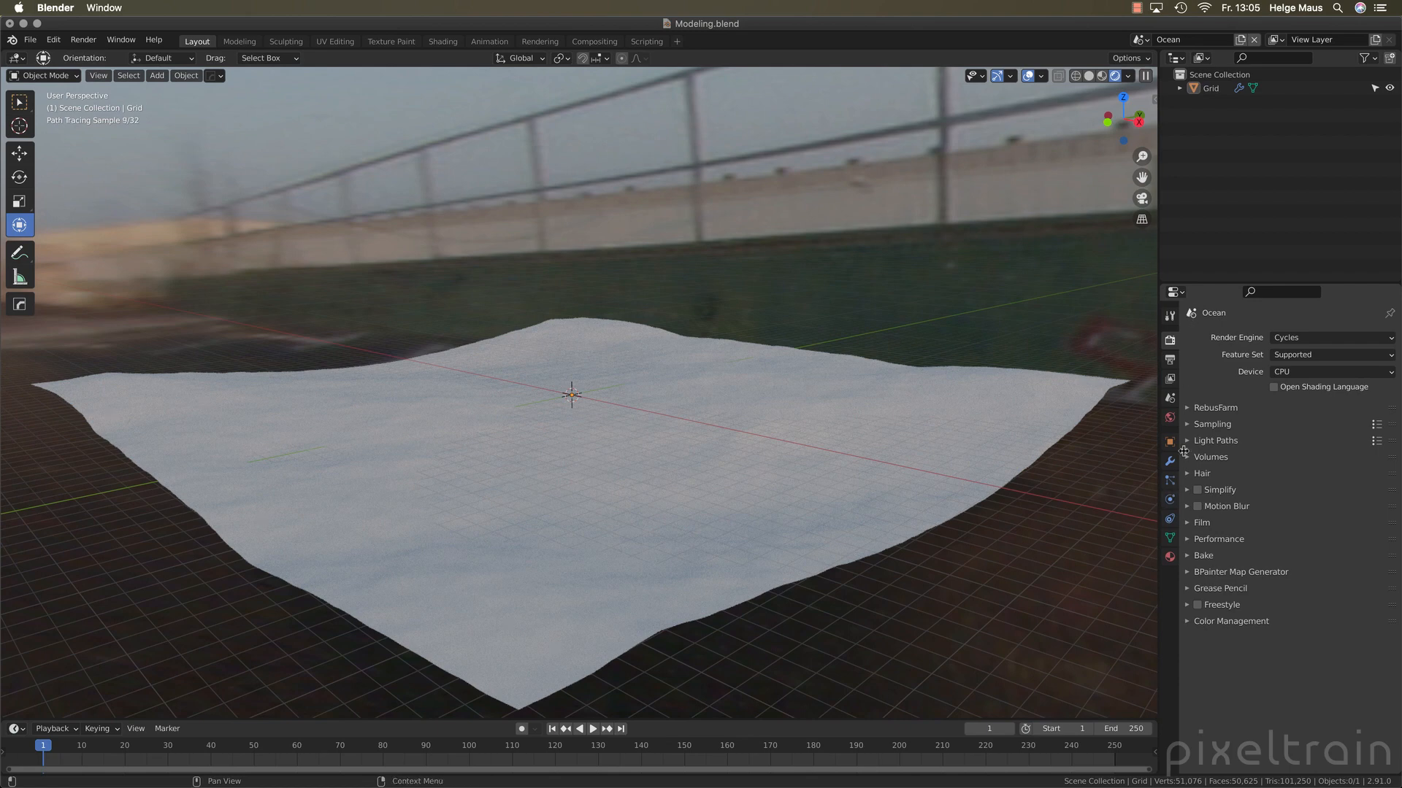
Set the wave Scale in the grid's Ocean modifier to 4 and inspect the waves
click(1209, 89)
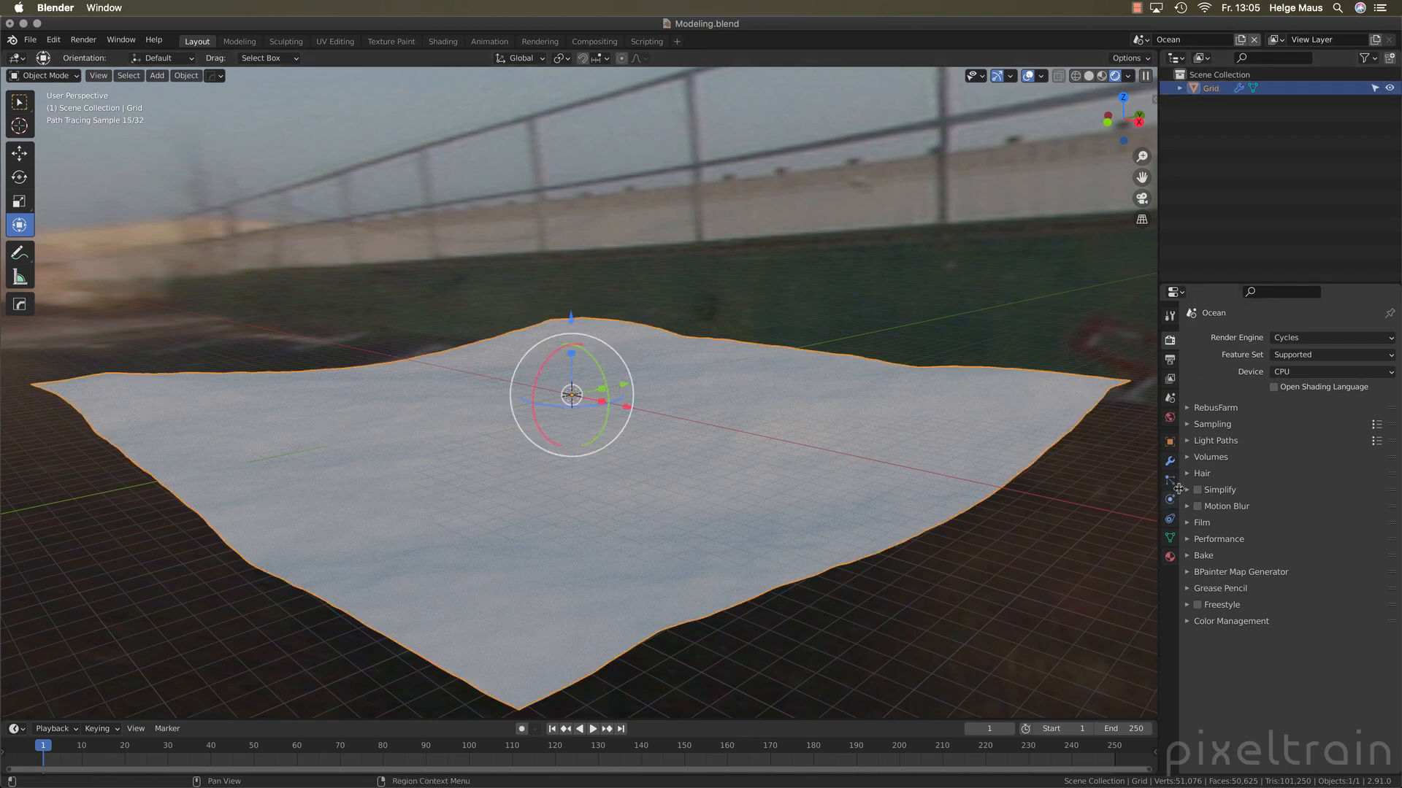
click(1169, 460)
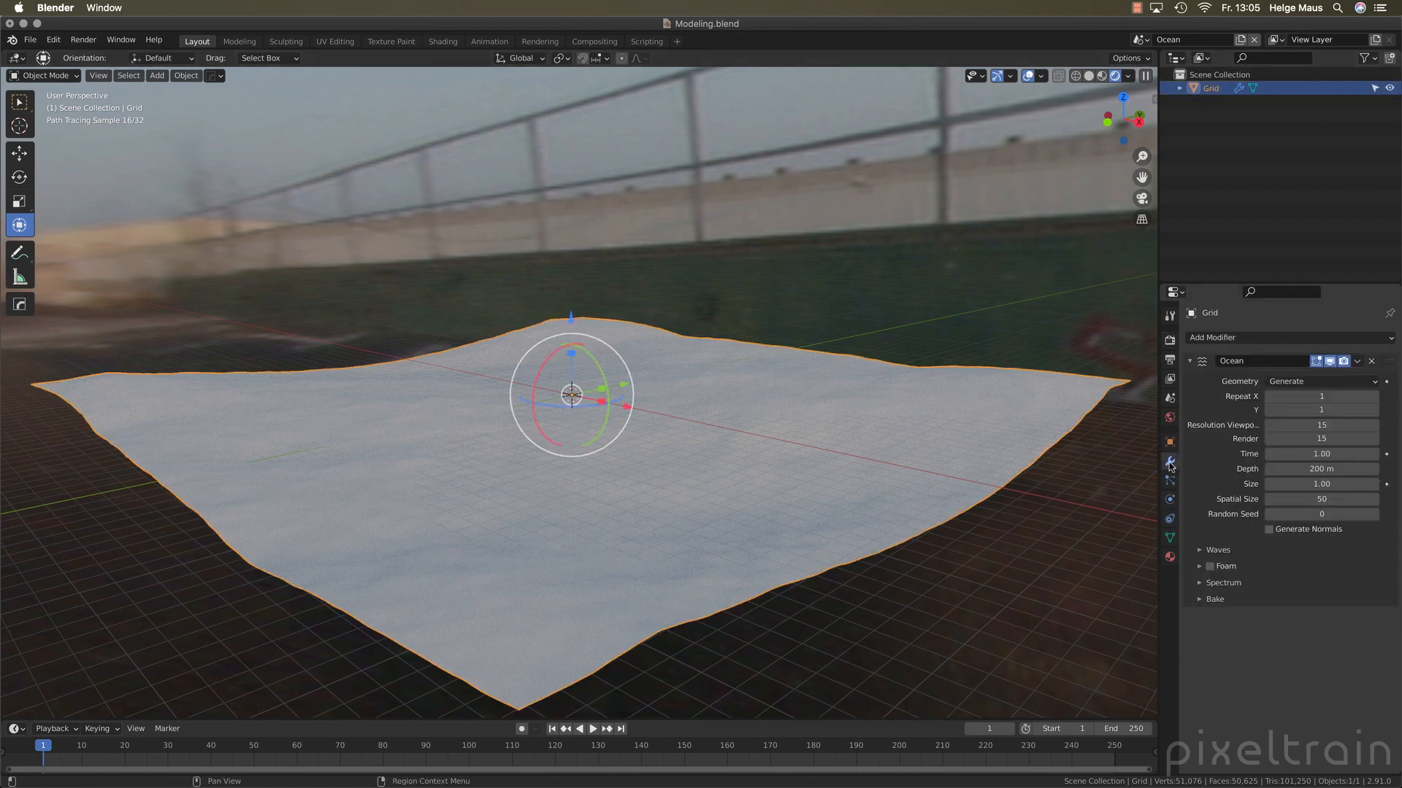
click(1200, 552)
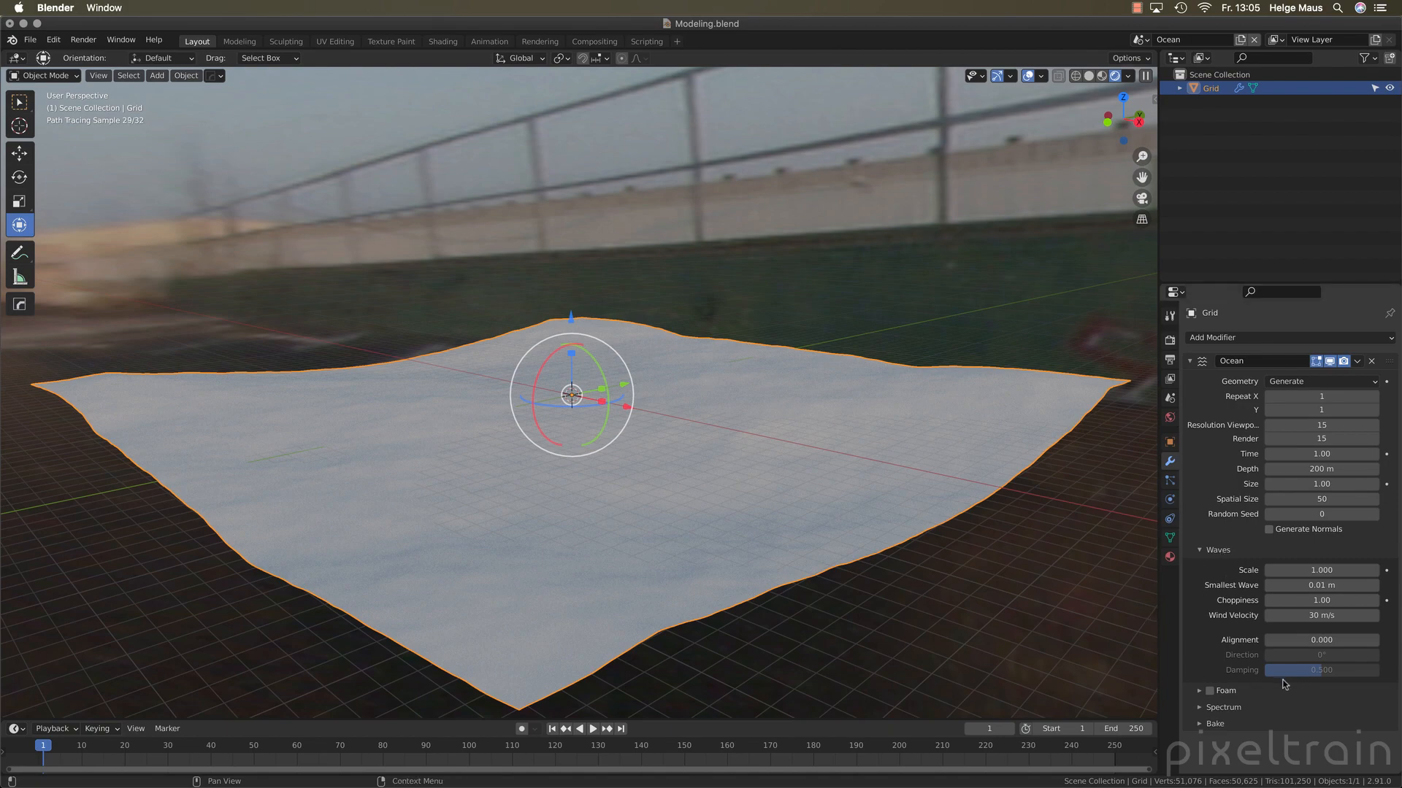
click(1329, 571)
text(4)
key(Return)
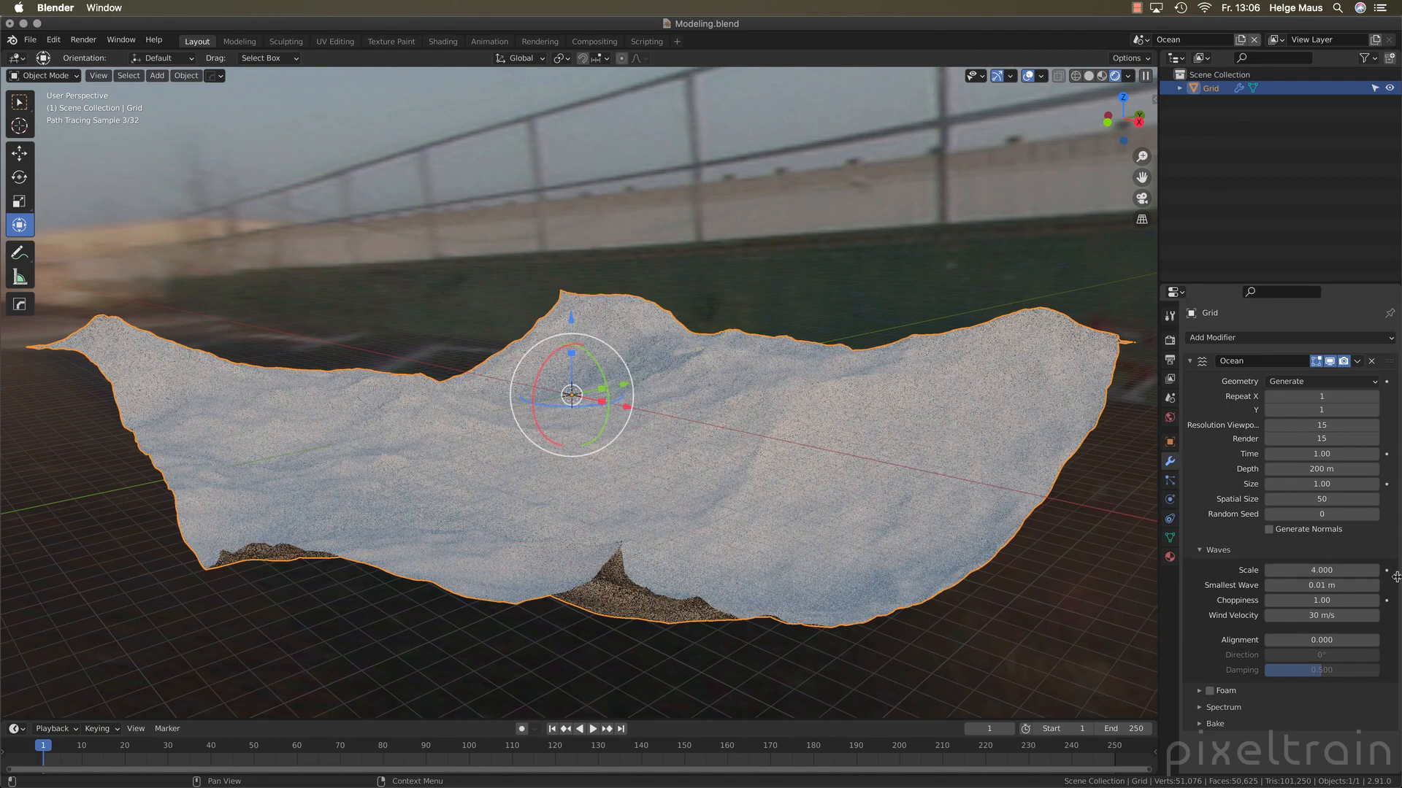
middle_drag(757, 543, 731, 544)
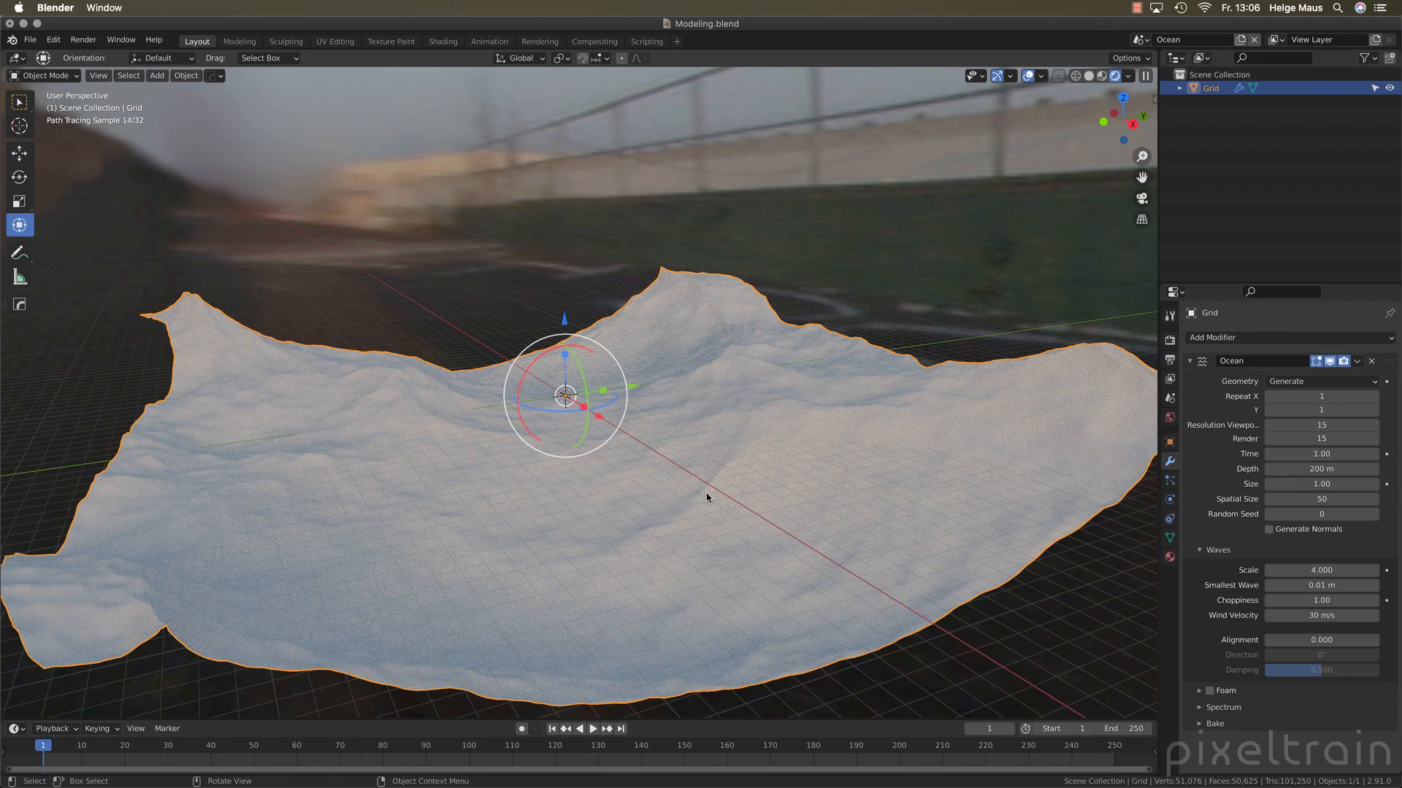
Set the Ocean modifier's render resolution to 30 and collapse the modifier's settings
click(1199, 551)
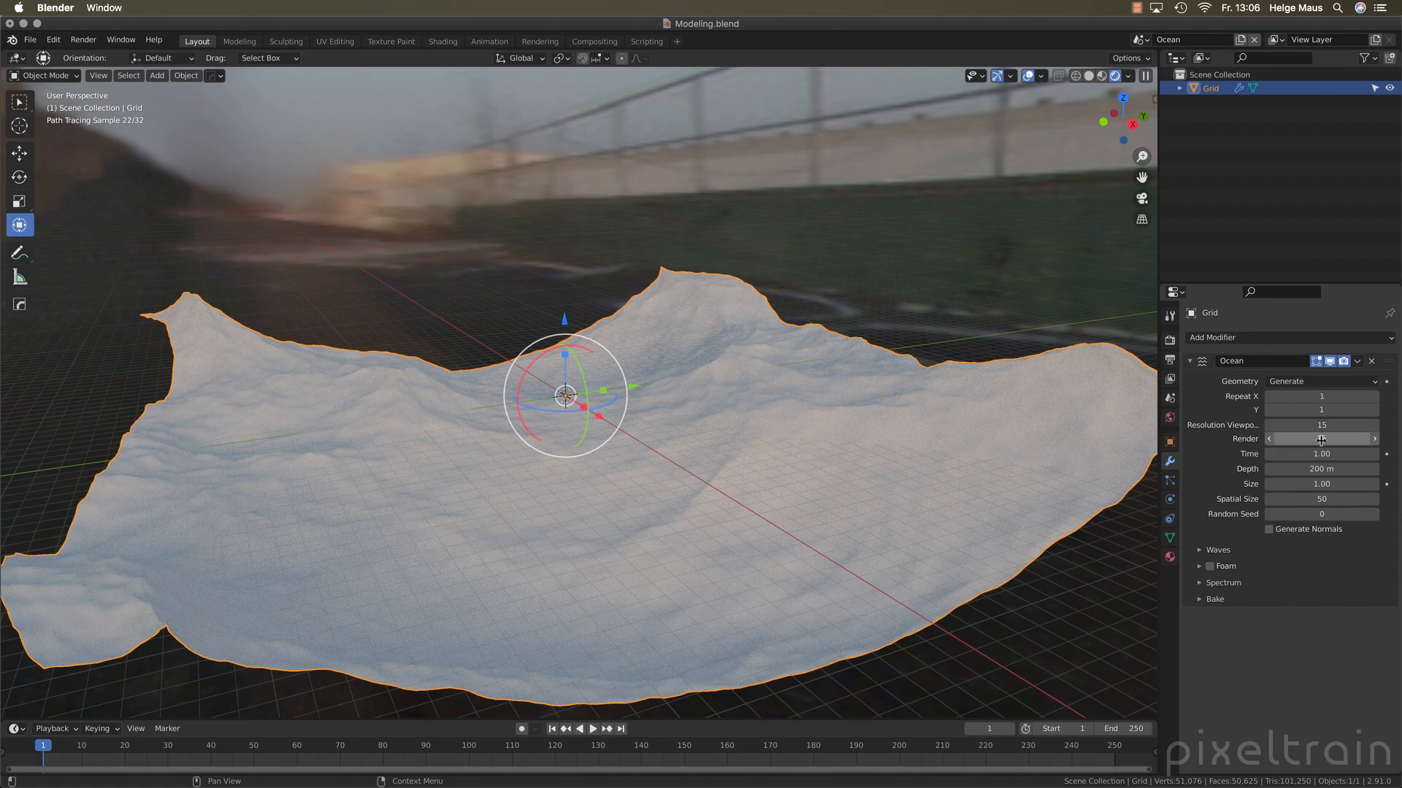
click(1344, 440)
text(30)
key(Return)
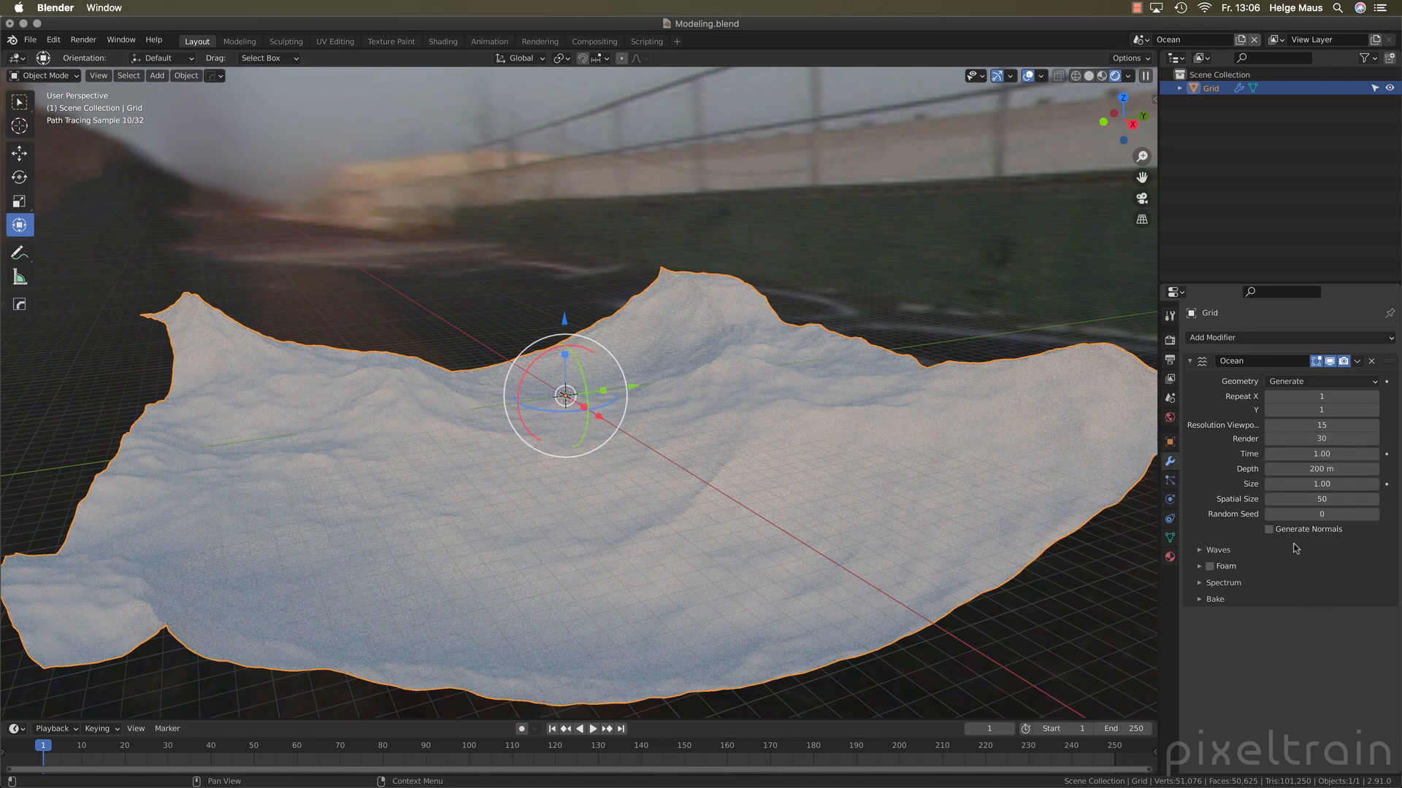
click(1190, 363)
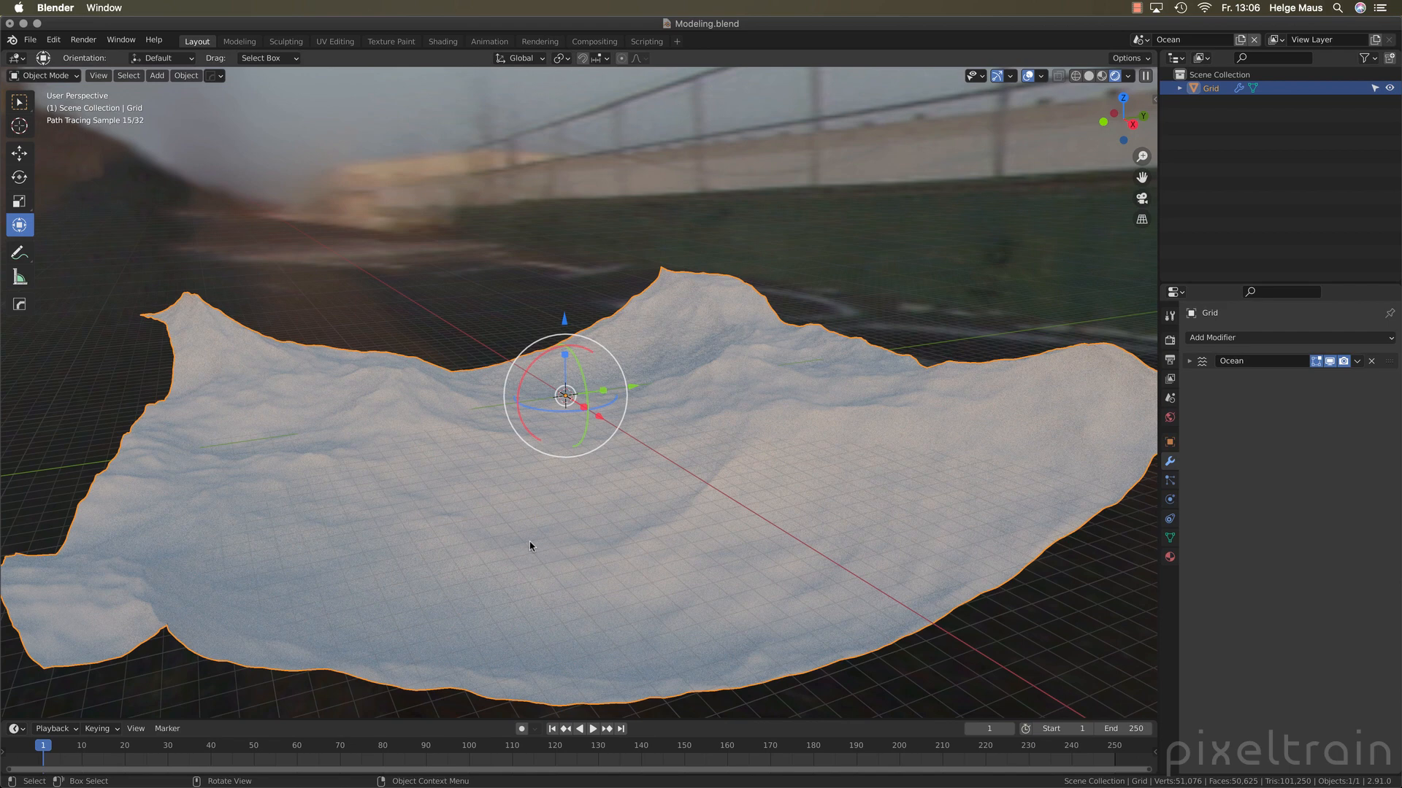